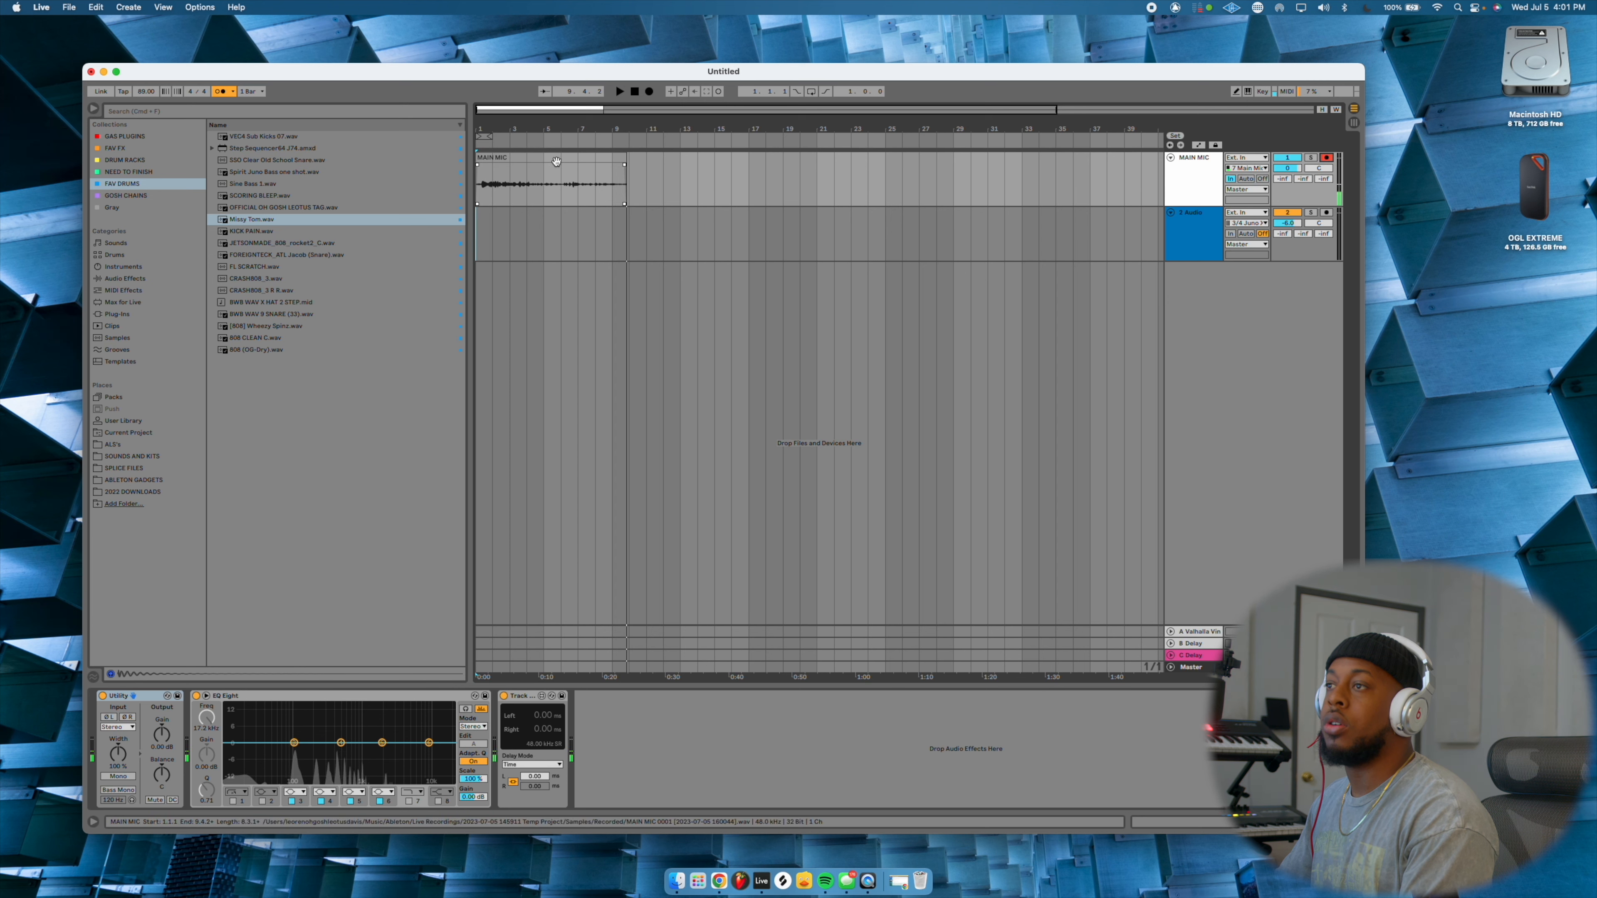
# Trim the first MAIN MIC recording so that it ends at bar 9
pyautogui.moveTo(547, 164); pyautogui.dragTo(634, 231)
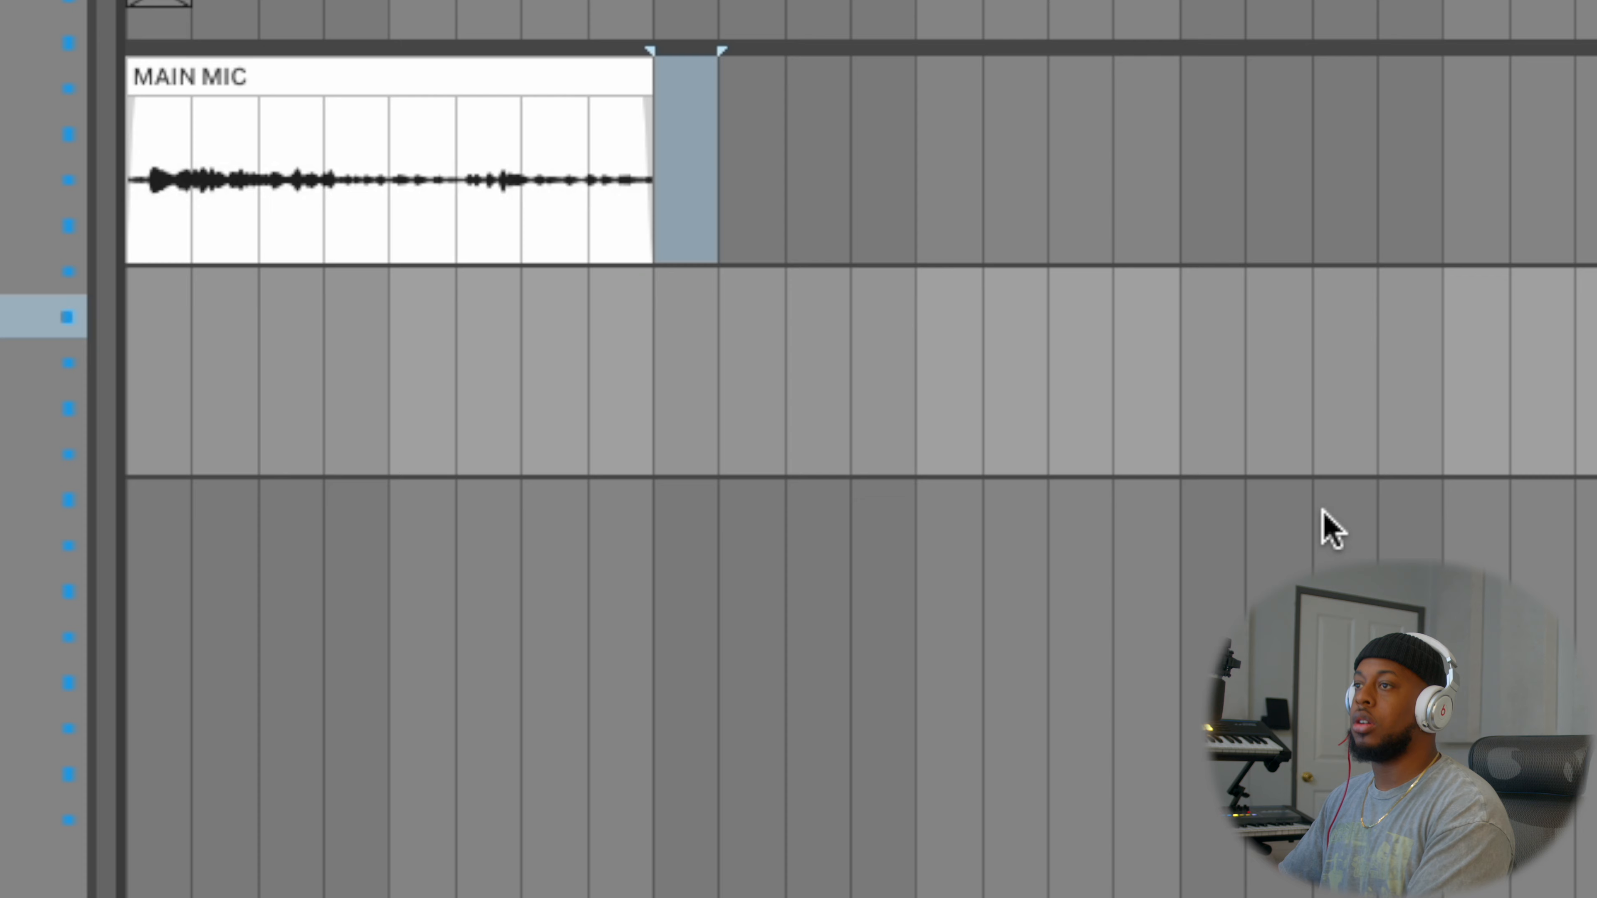
# Record four separate two-bar clap takes from bar 1 on MAIN MIC, each ending up on its own track
pyautogui.press('F9')
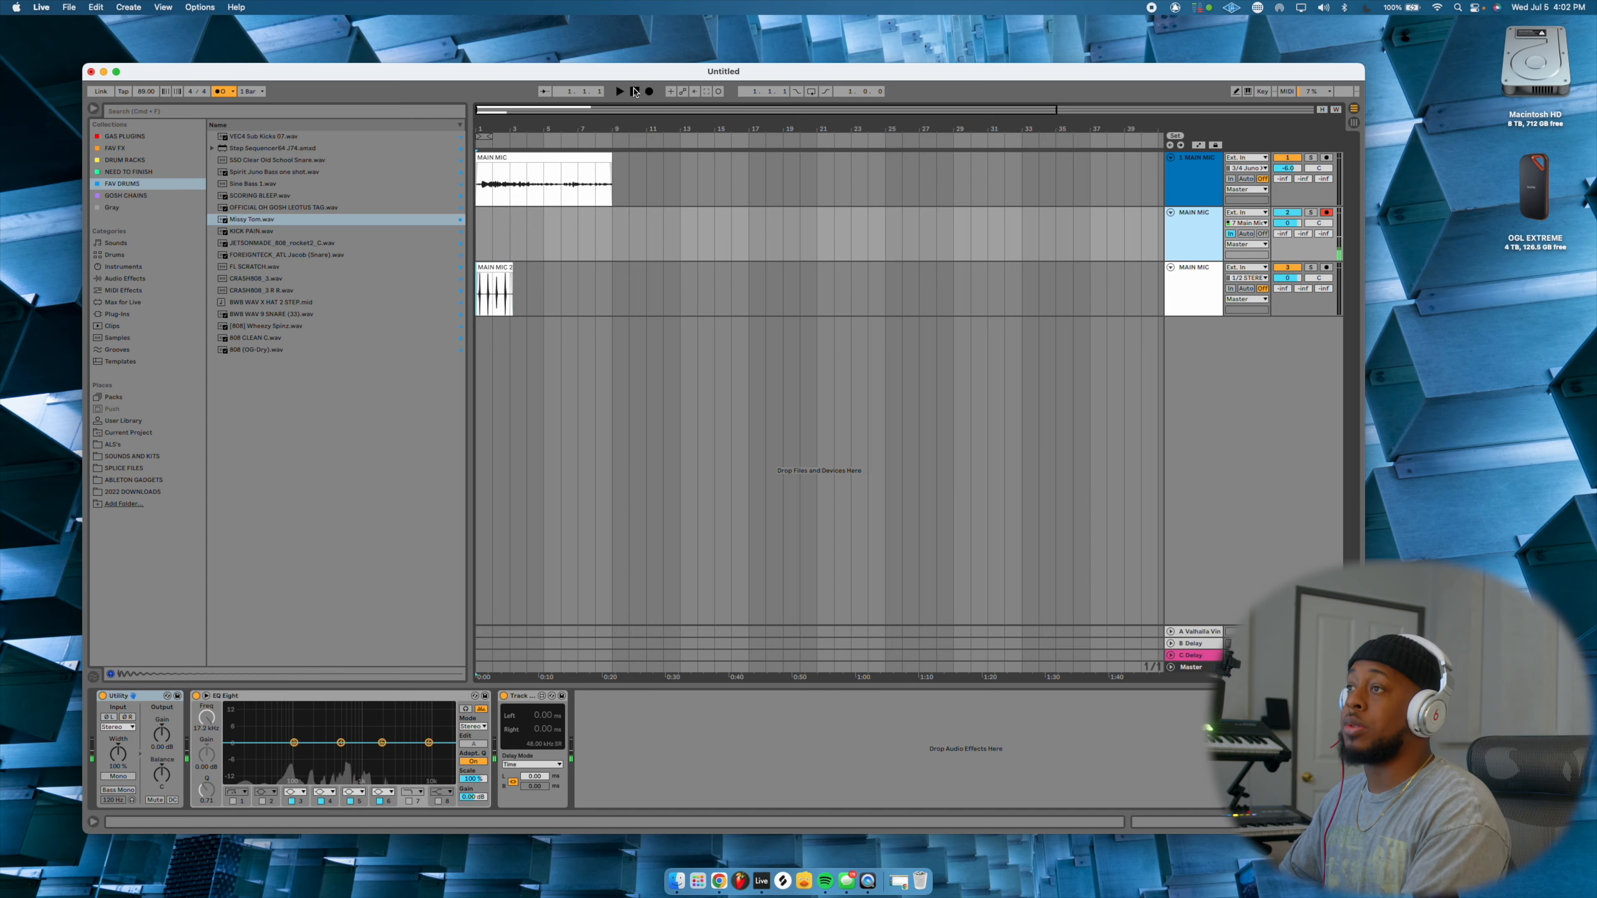
pyautogui.press('F9')
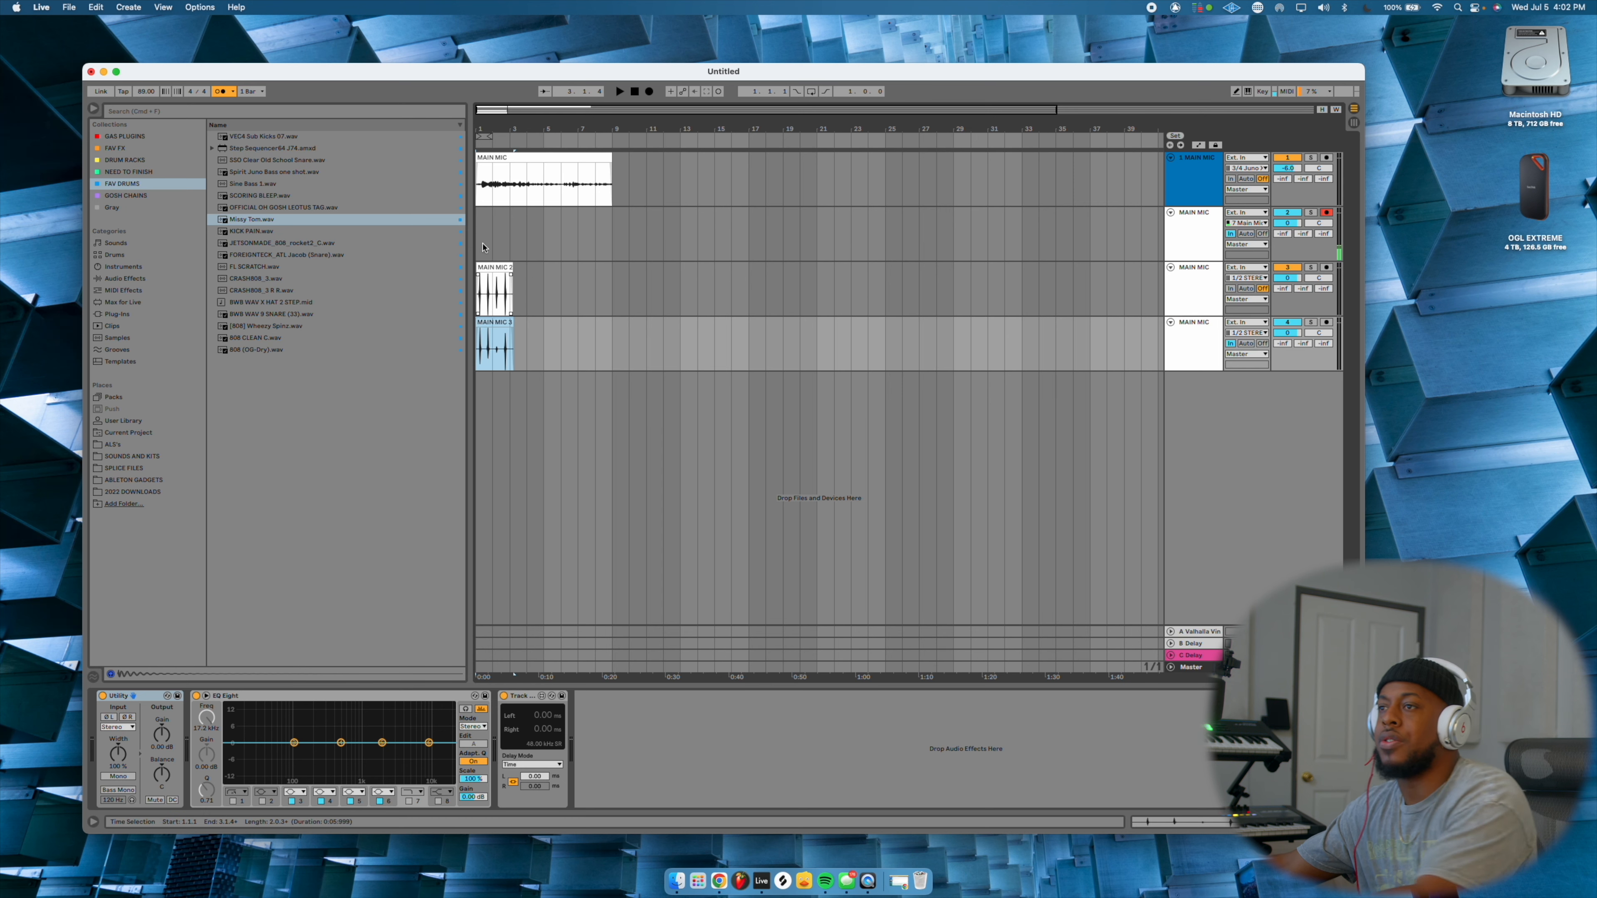
pyautogui.press('F9')
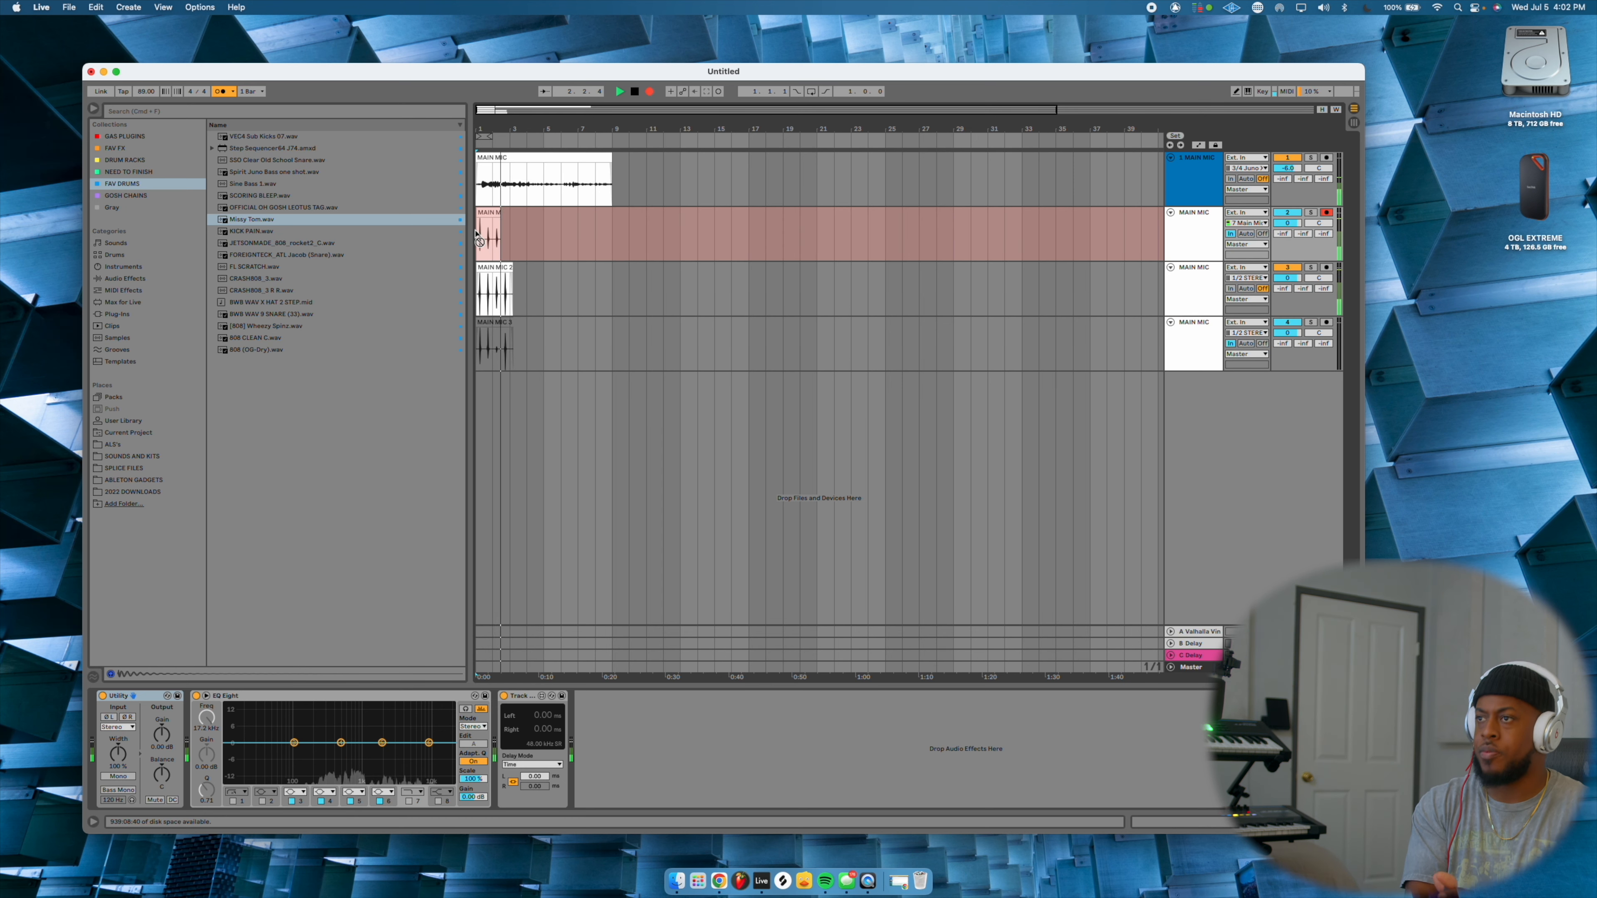
pyautogui.press('space')
pyautogui.press('F9')
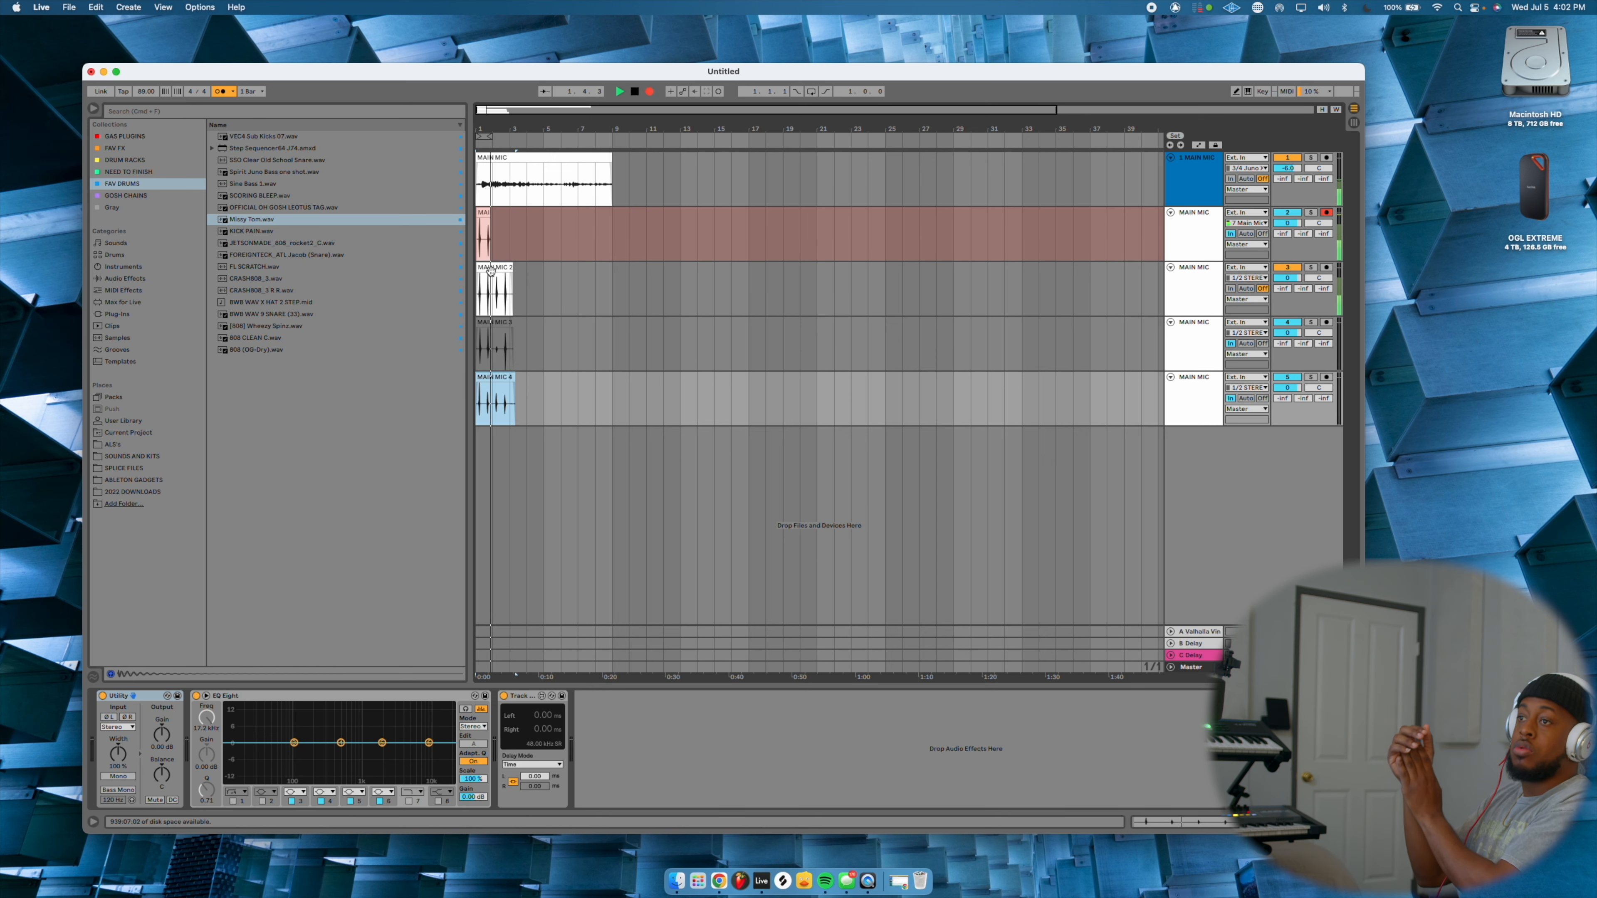
pyautogui.press('space')
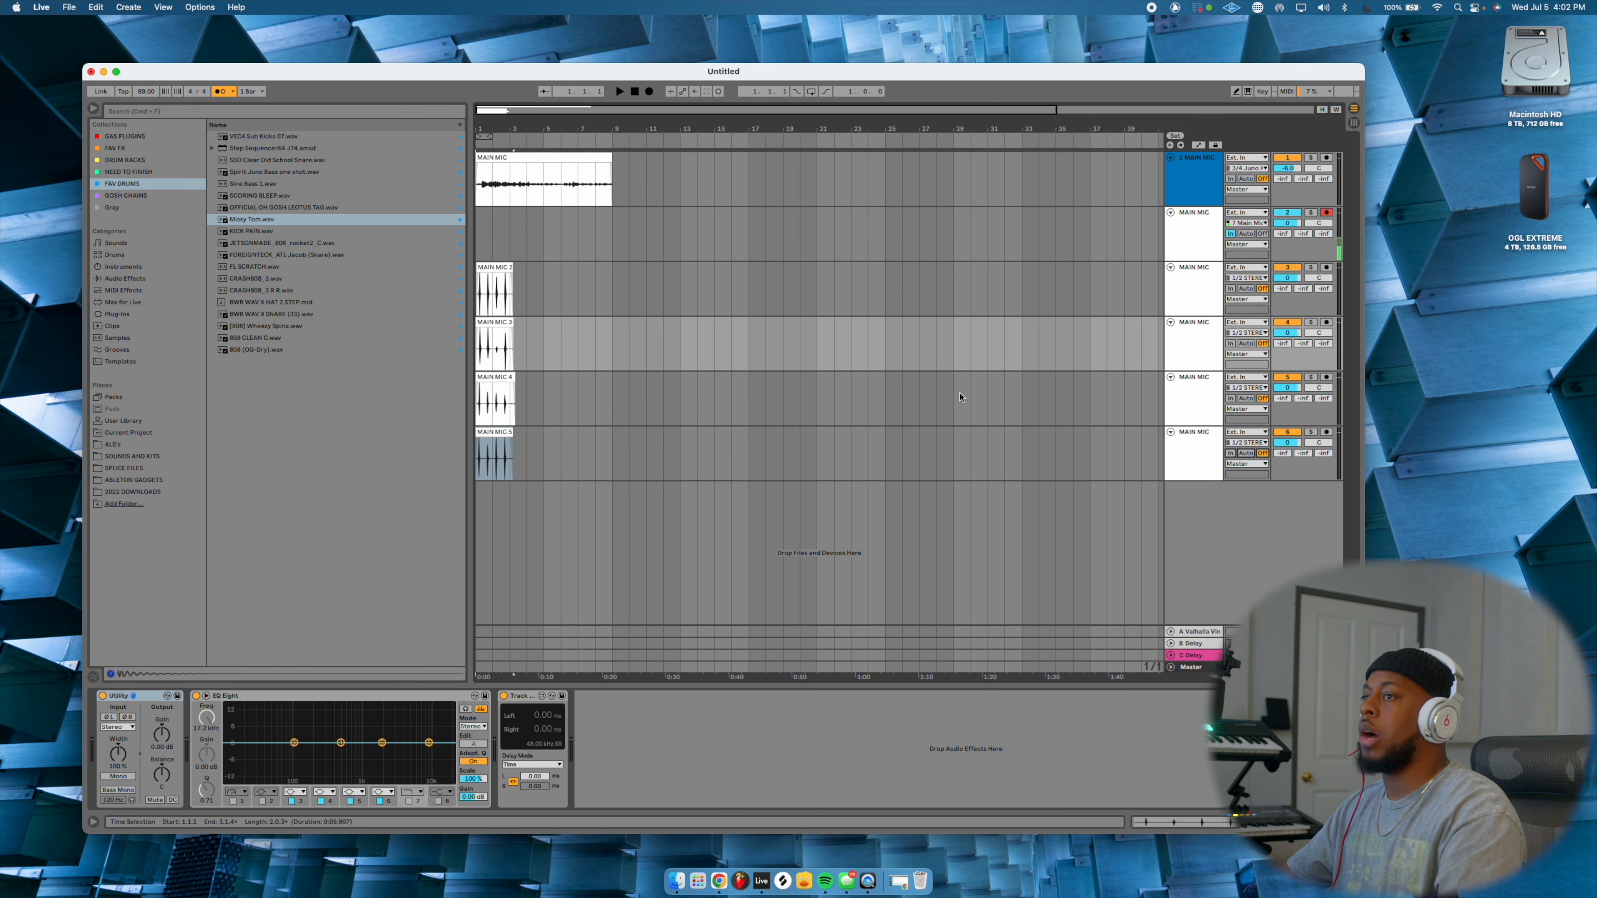
# Duplicate the four two-bar clap clips once and record another clap take from bar 1 on the empty MAIN MIC track
pyautogui.moveTo(511, 296); pyautogui.dragTo(397, 458)
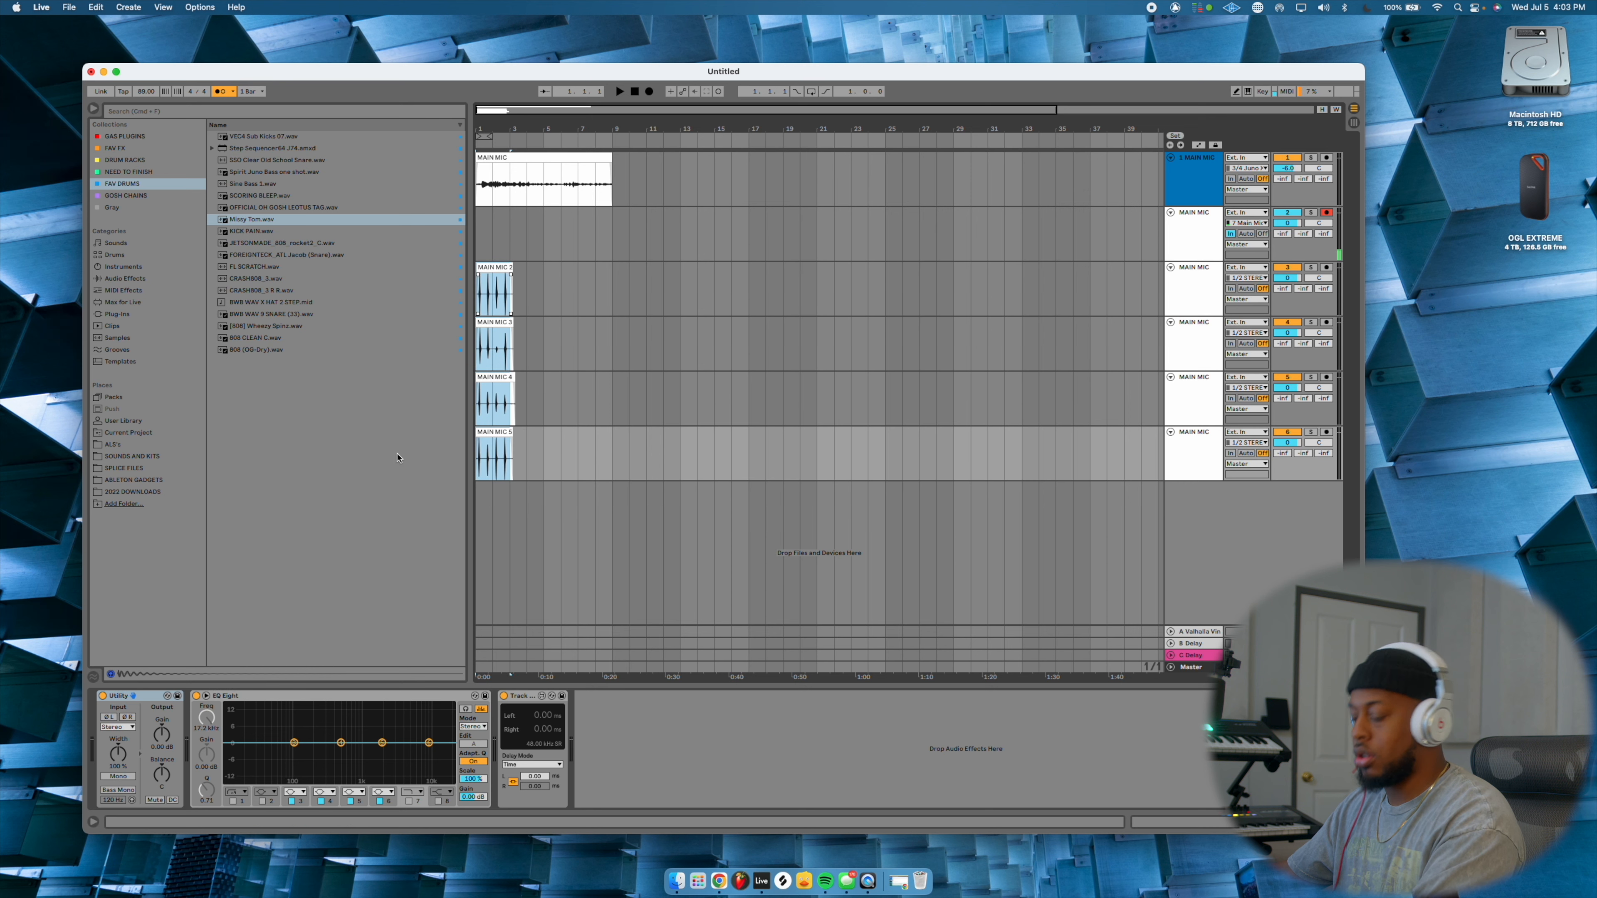
pyautogui.press('super+d')
pyautogui.click(480, 246)
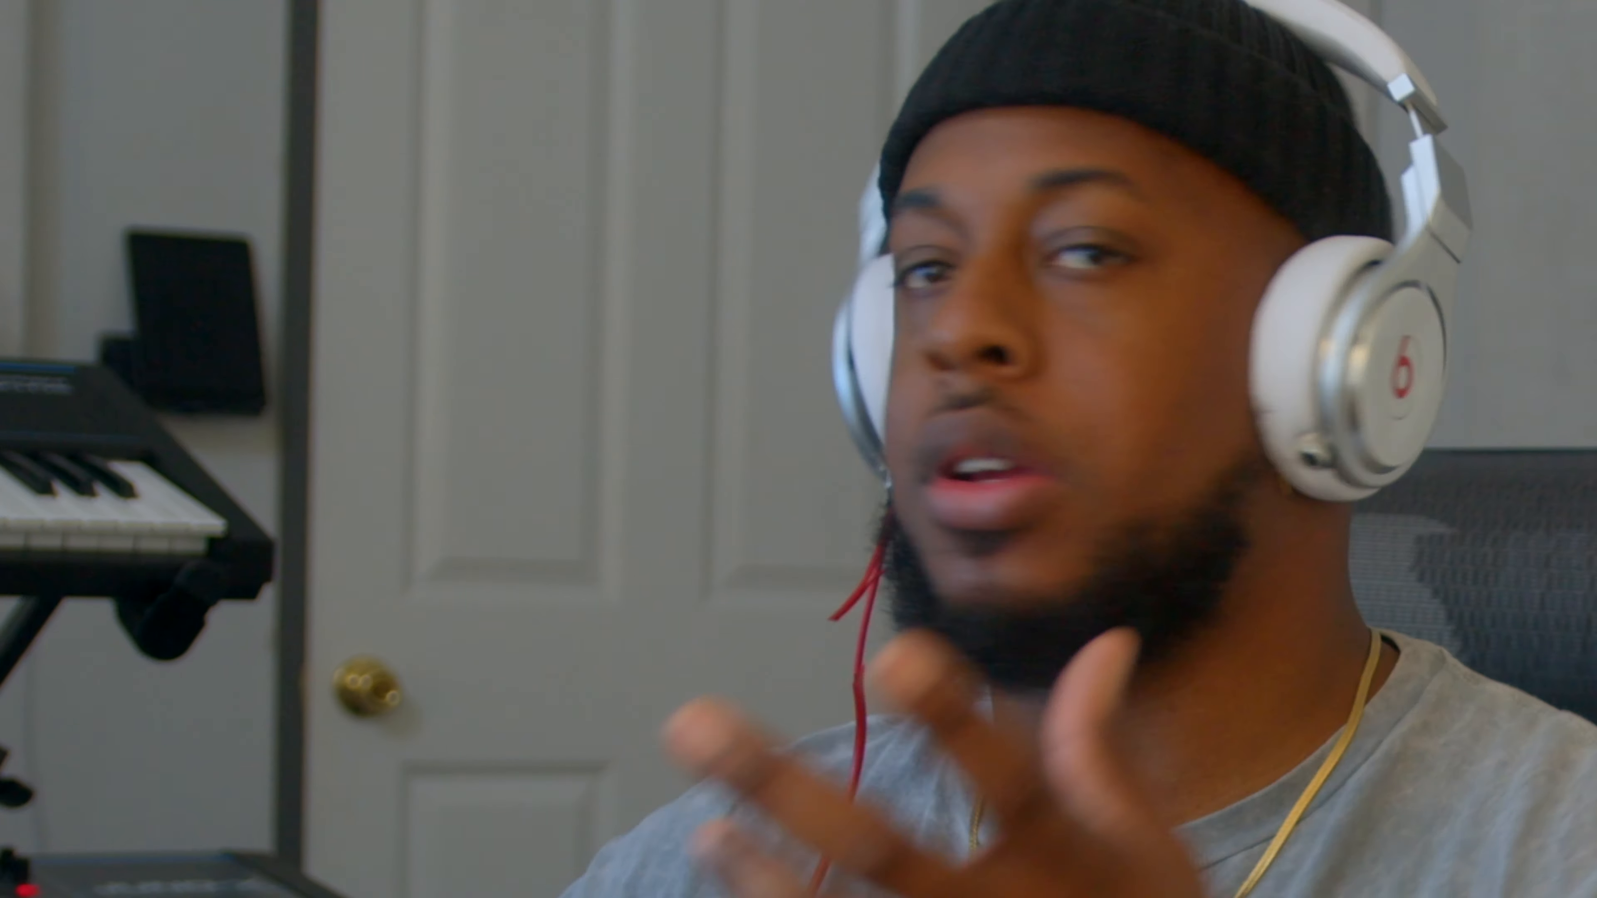
pyautogui.press('F9')
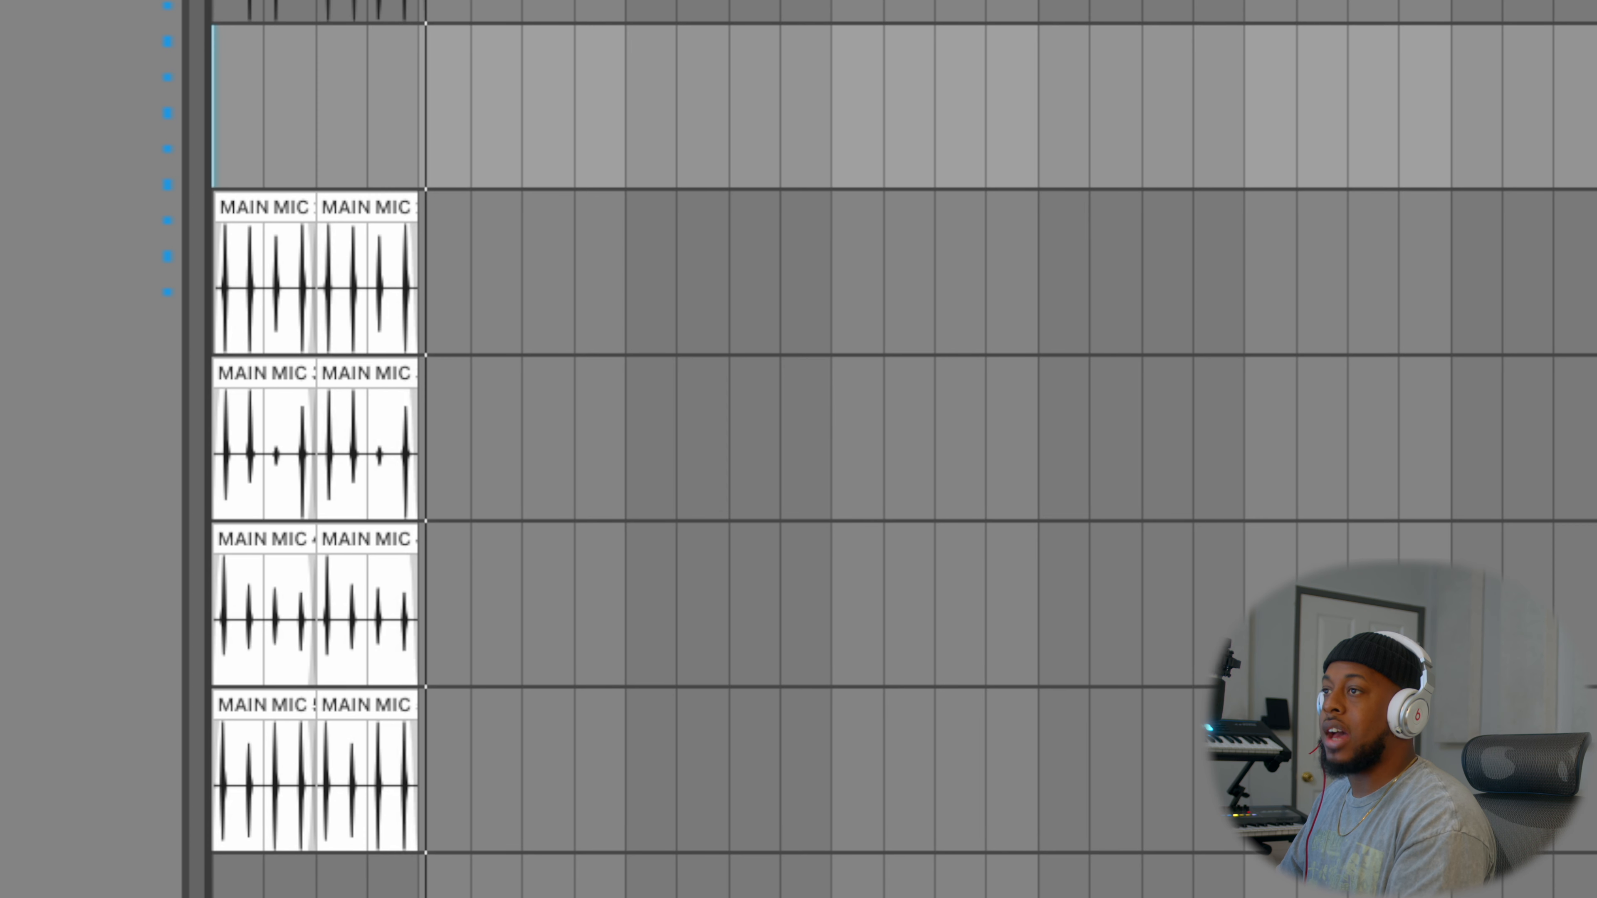
# Trim the five clap tracks to end at bar 5 and consolidate each one into a single clip
pyautogui.moveTo(377, 5); pyautogui.dragTo(377, 41)
pyautogui.moveTo(490, 84); pyautogui.dragTo(404, 735)
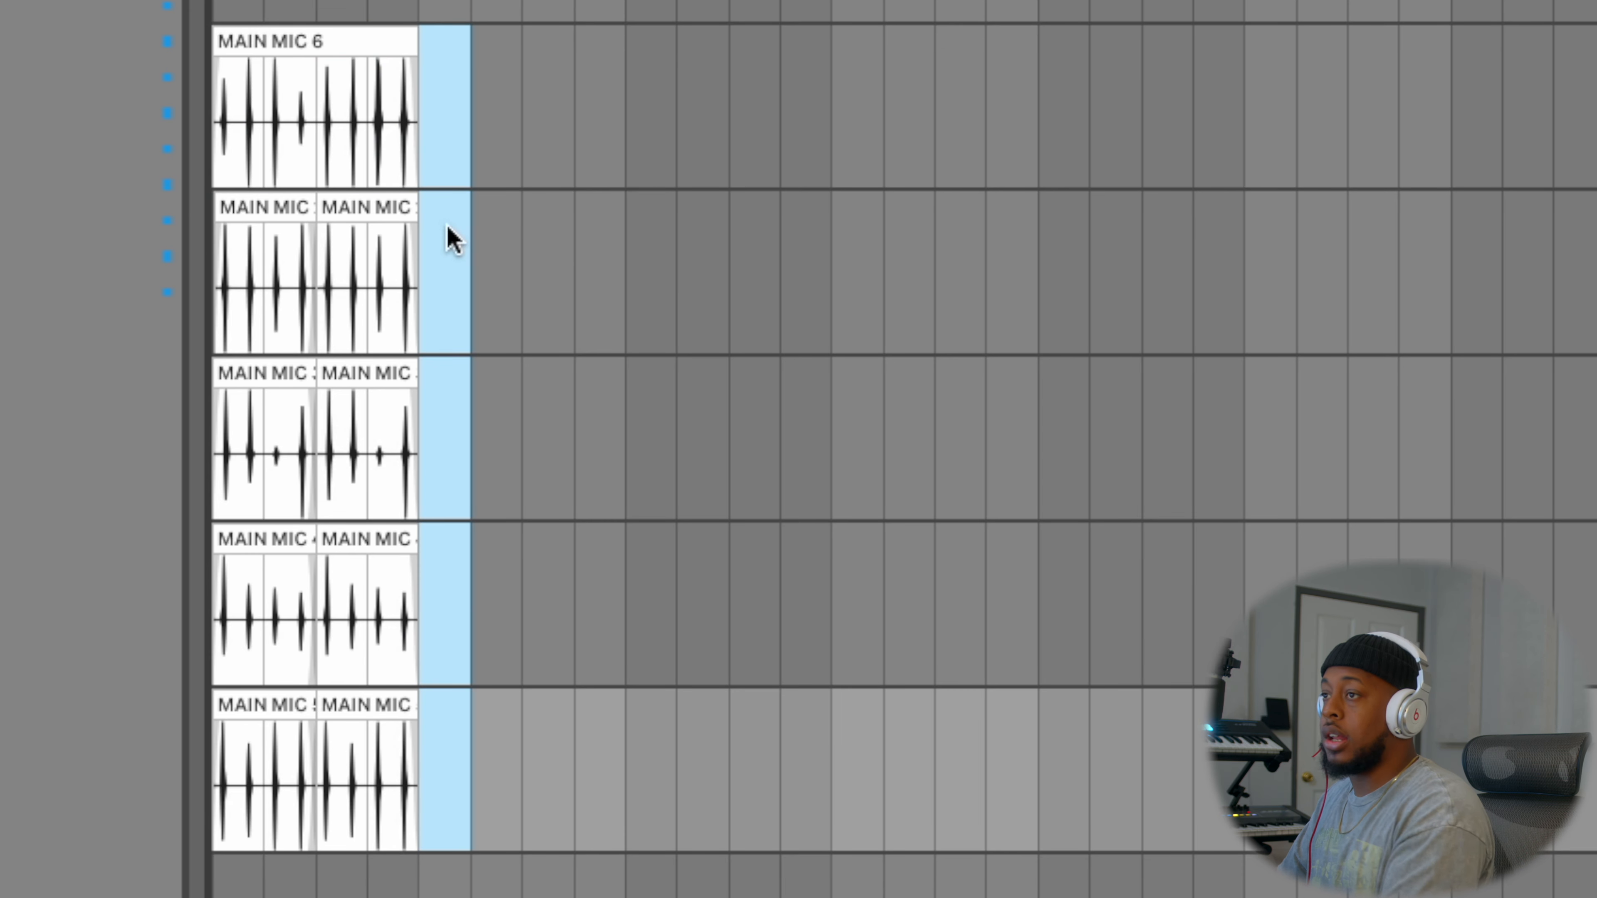
pyautogui.moveTo(410, 107); pyautogui.dragTo(321, 230)
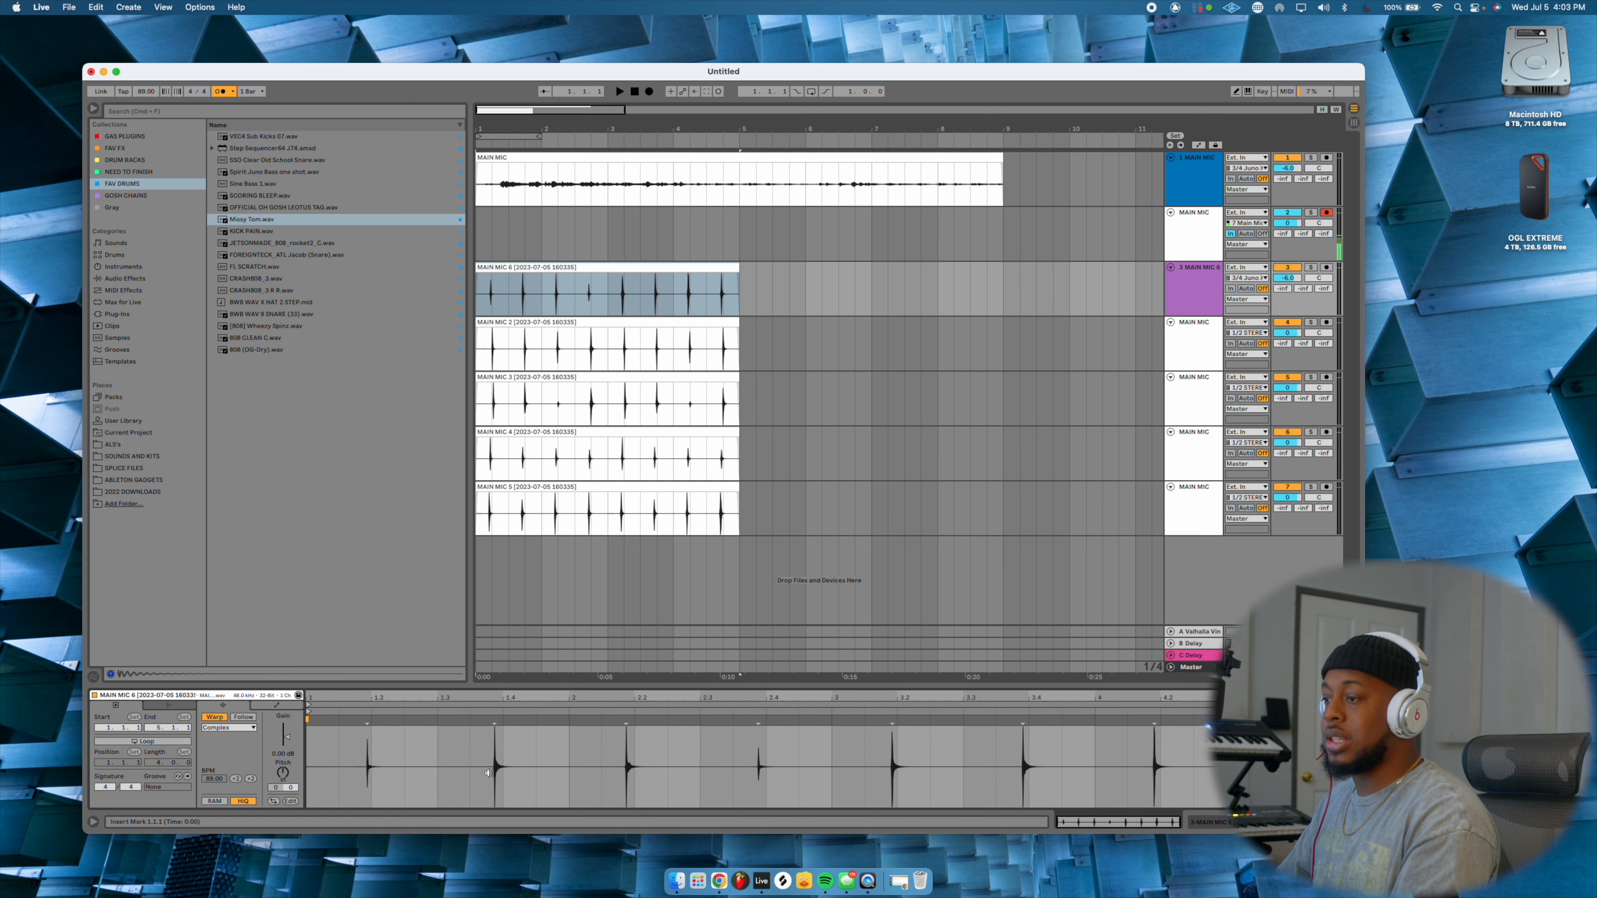
# Insert warp markers on every clap in the MAIN MIC 6 clip, quantize them to the grid and play the claps back
pyautogui.click(495, 753)
pyautogui.press('super+a')
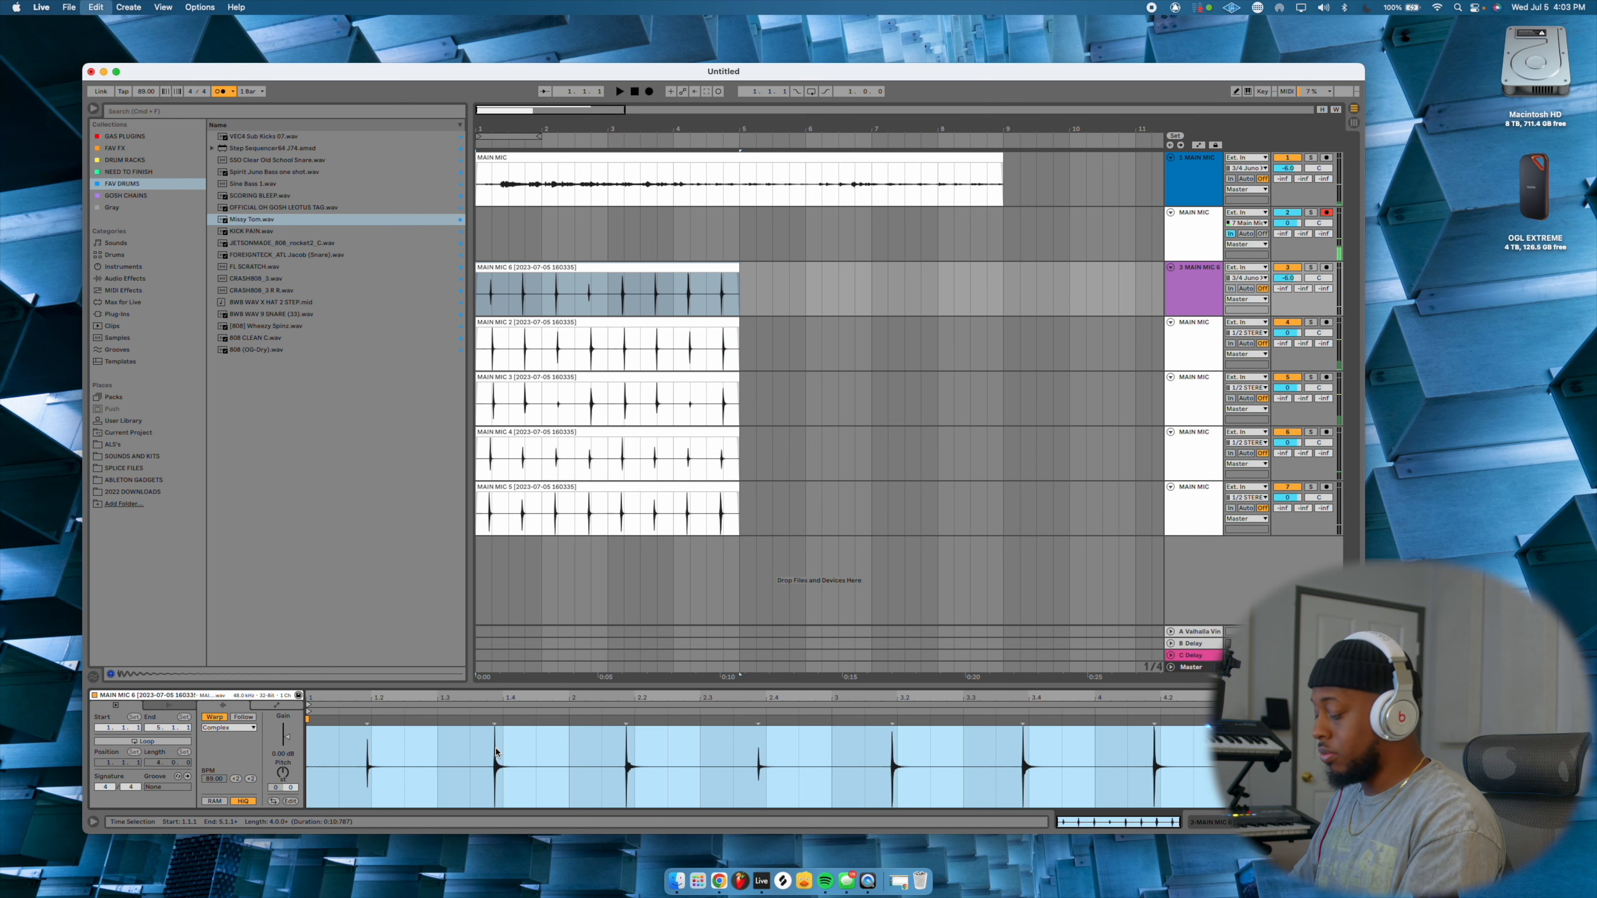
pyautogui.press('super+i')
pyautogui.press('space')
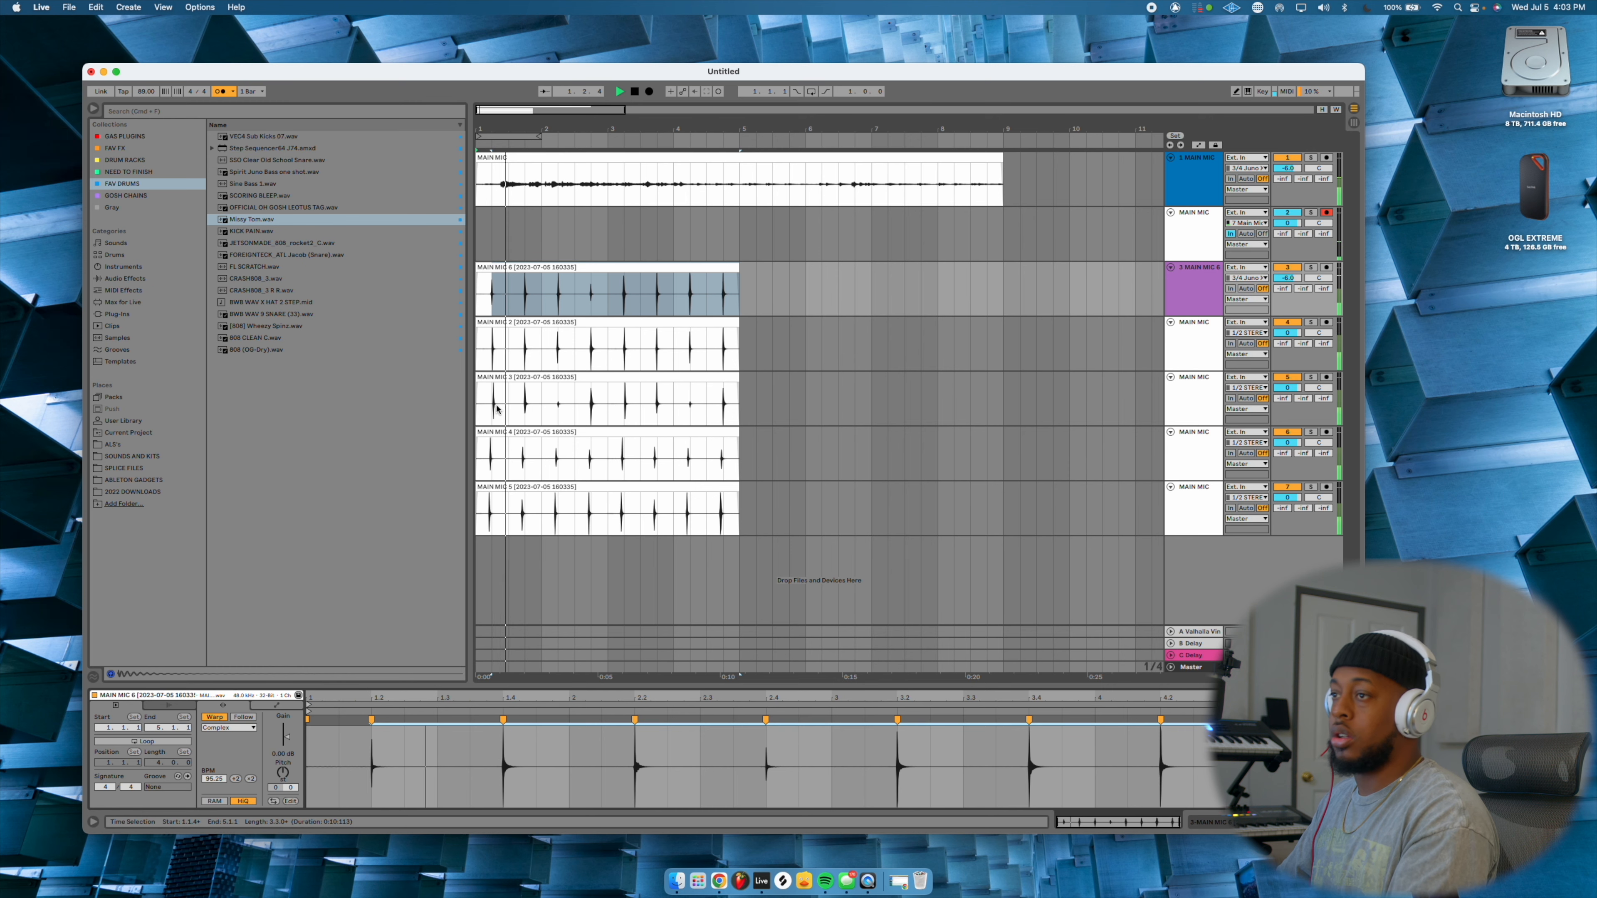
pyautogui.scroll(10, 493, 409)
pyautogui.press('space')
# Nudge the MAIN MIC 4 and MAIN MIC 5 clips slightly later to line up their claps, and consolidate all five clap clips
pyautogui.hscroll(-3, 493, 408)
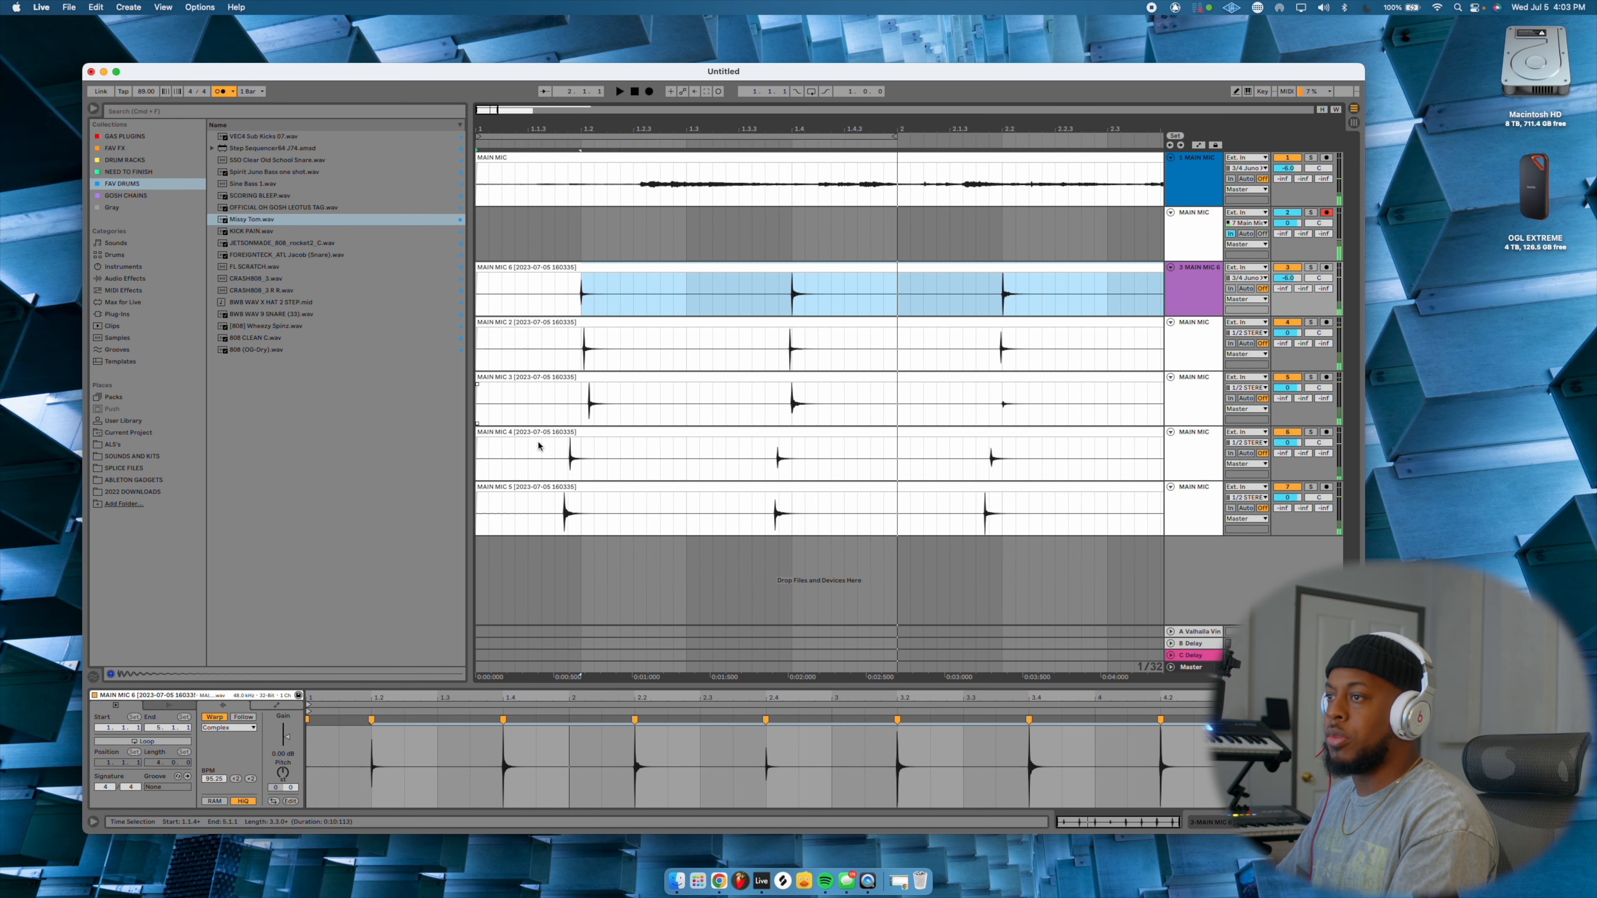
pyautogui.keyDown('super'); pyautogui.click(548, 432); pyautogui.keyUp('super')
pyautogui.click(548, 432)
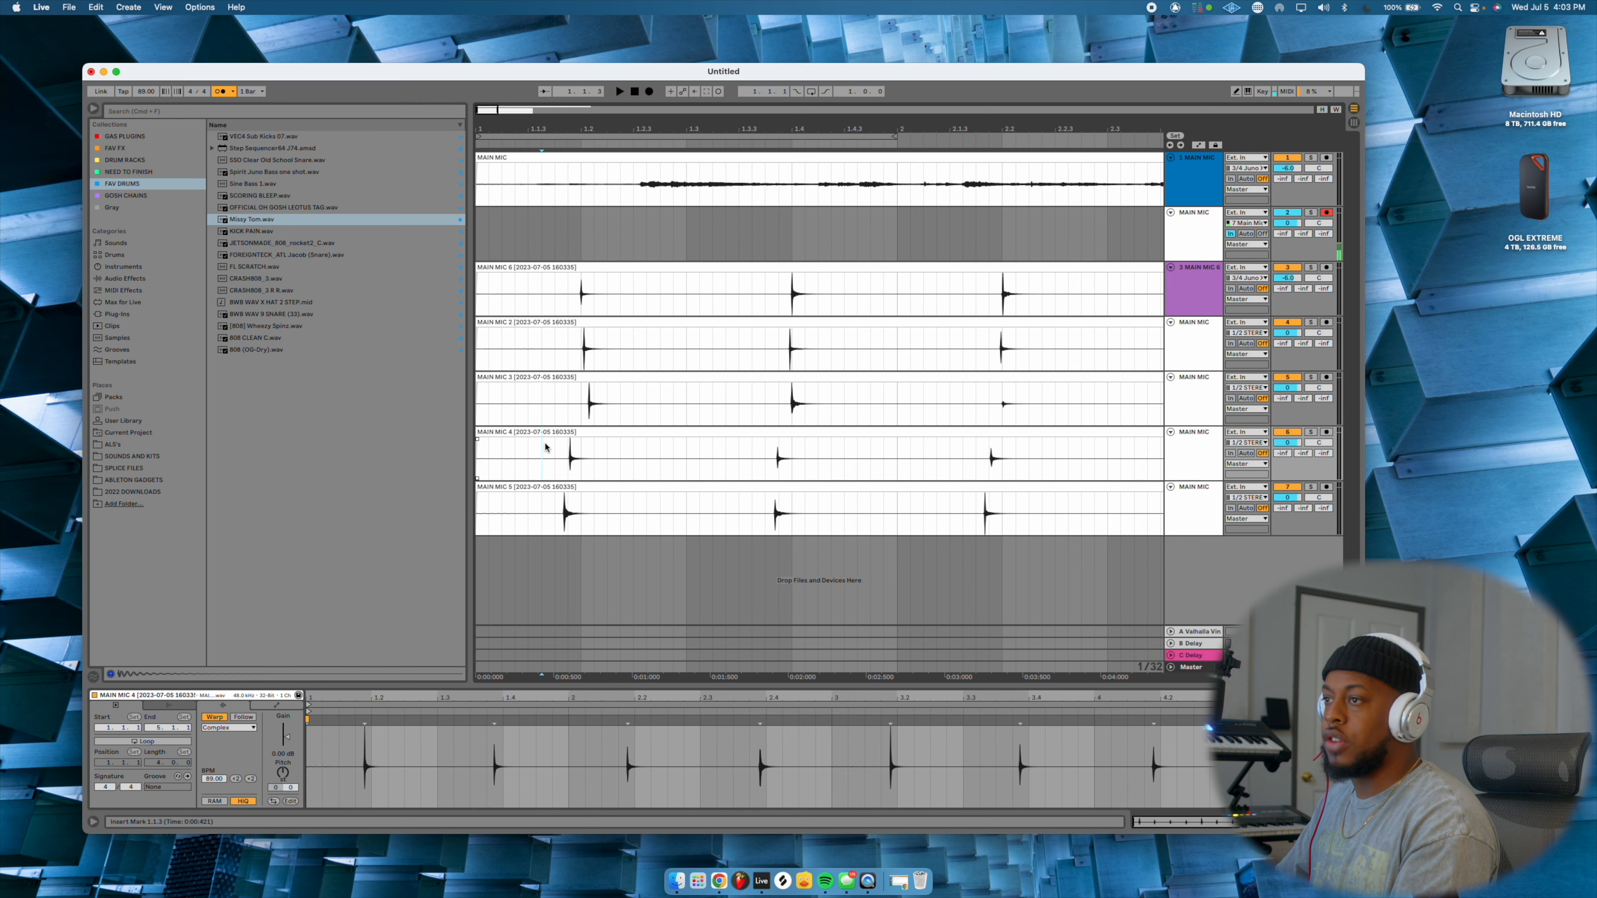
pyautogui.moveTo(549, 435); pyautogui.dragTo(557, 442)
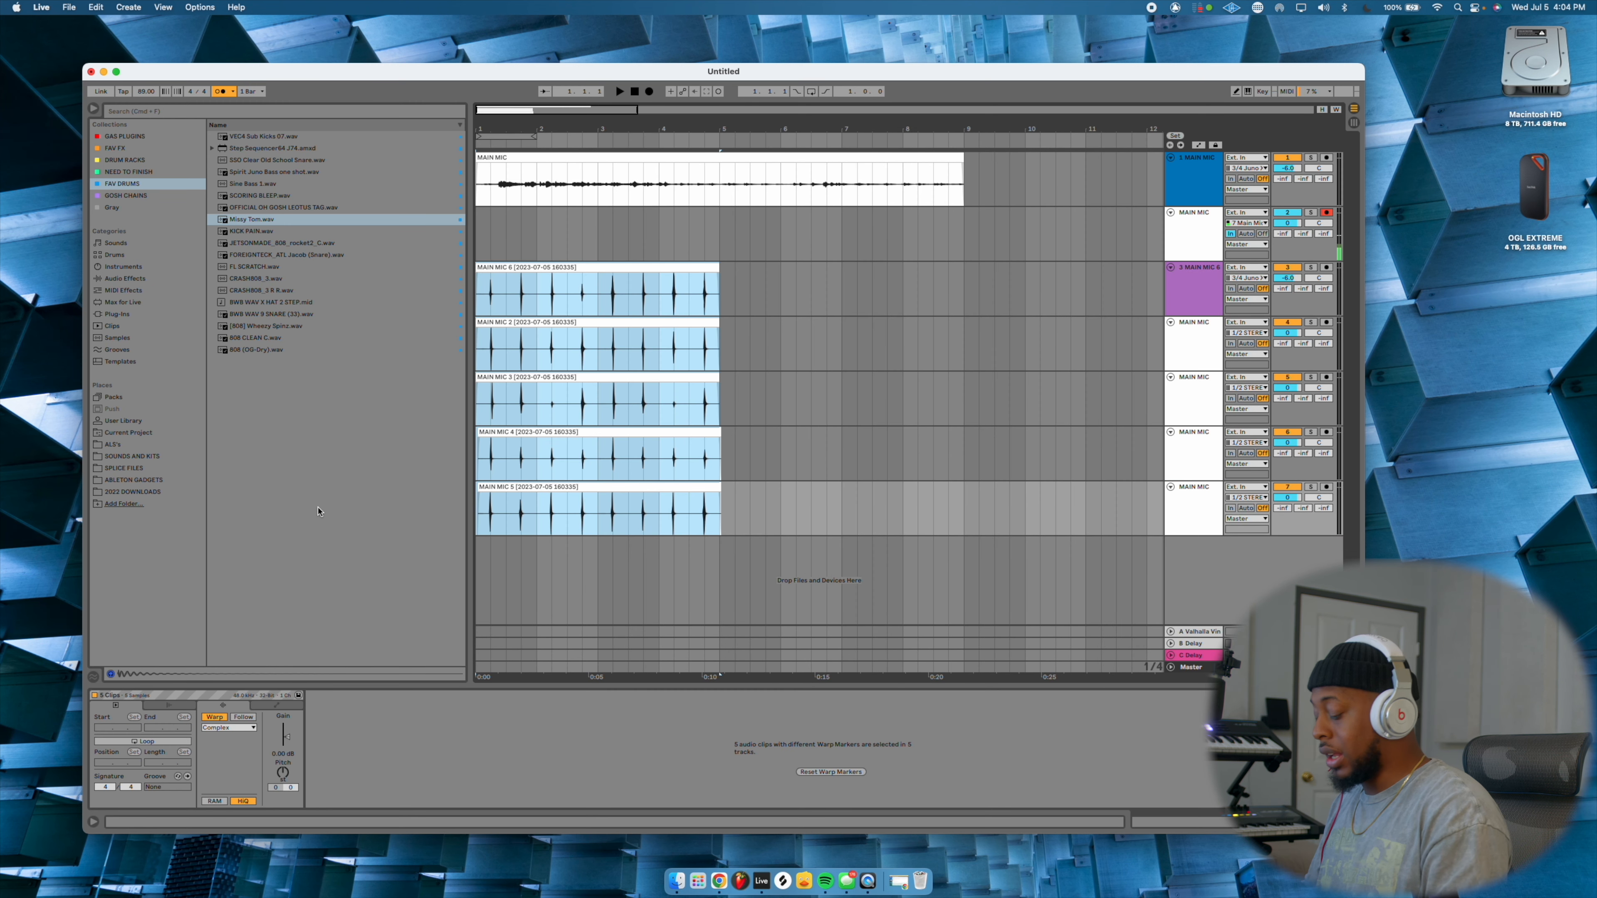
pyautogui.press('super+j')
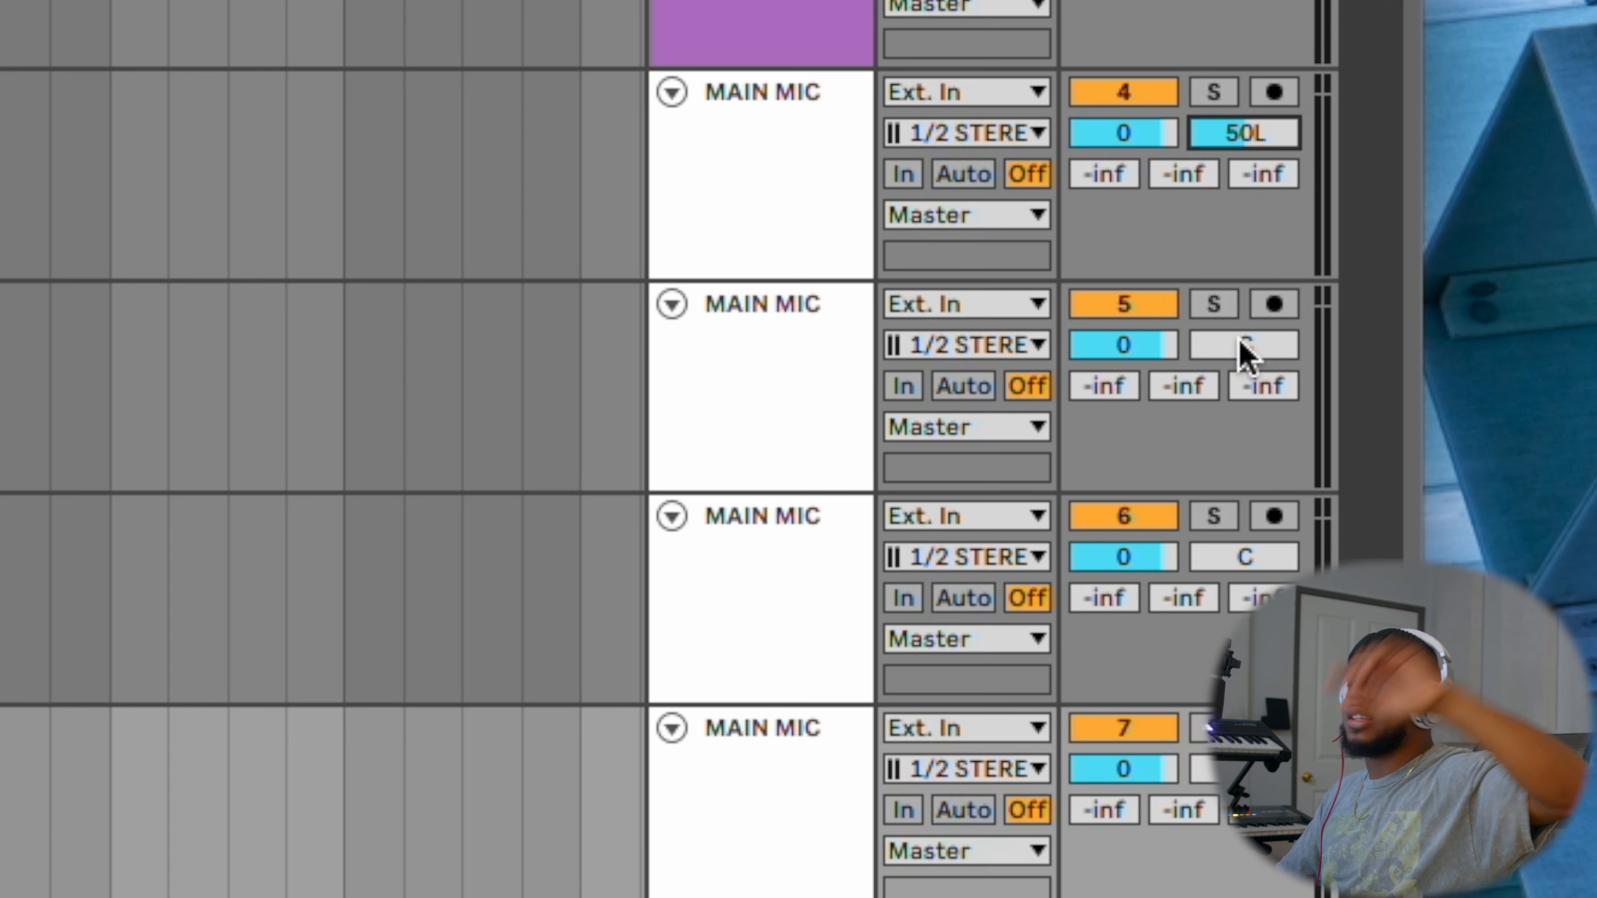
# Pan clap tracks 5, 6 and 7 to 50R, 25L and 25R, and play back the stacked claps
pyautogui.moveTo(1242, 354); pyautogui.dragTo(1247, 356)
pyautogui.moveTo(1265, 565); pyautogui.dragTo(1265, 591)
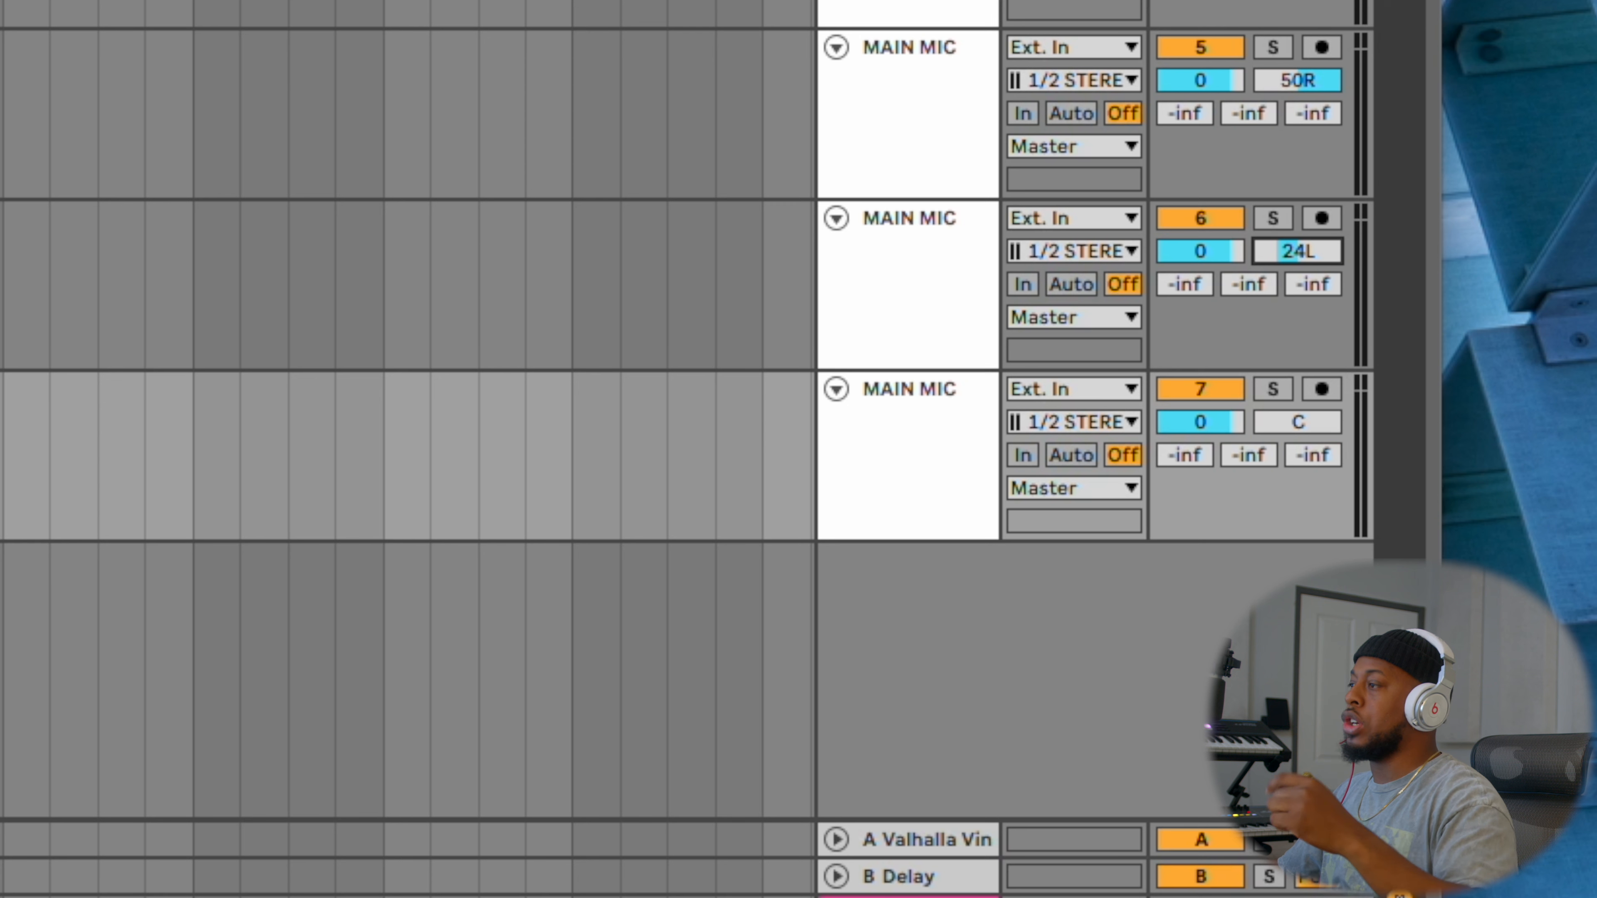
pyautogui.moveTo(1315, 417); pyautogui.dragTo(1315, 408)
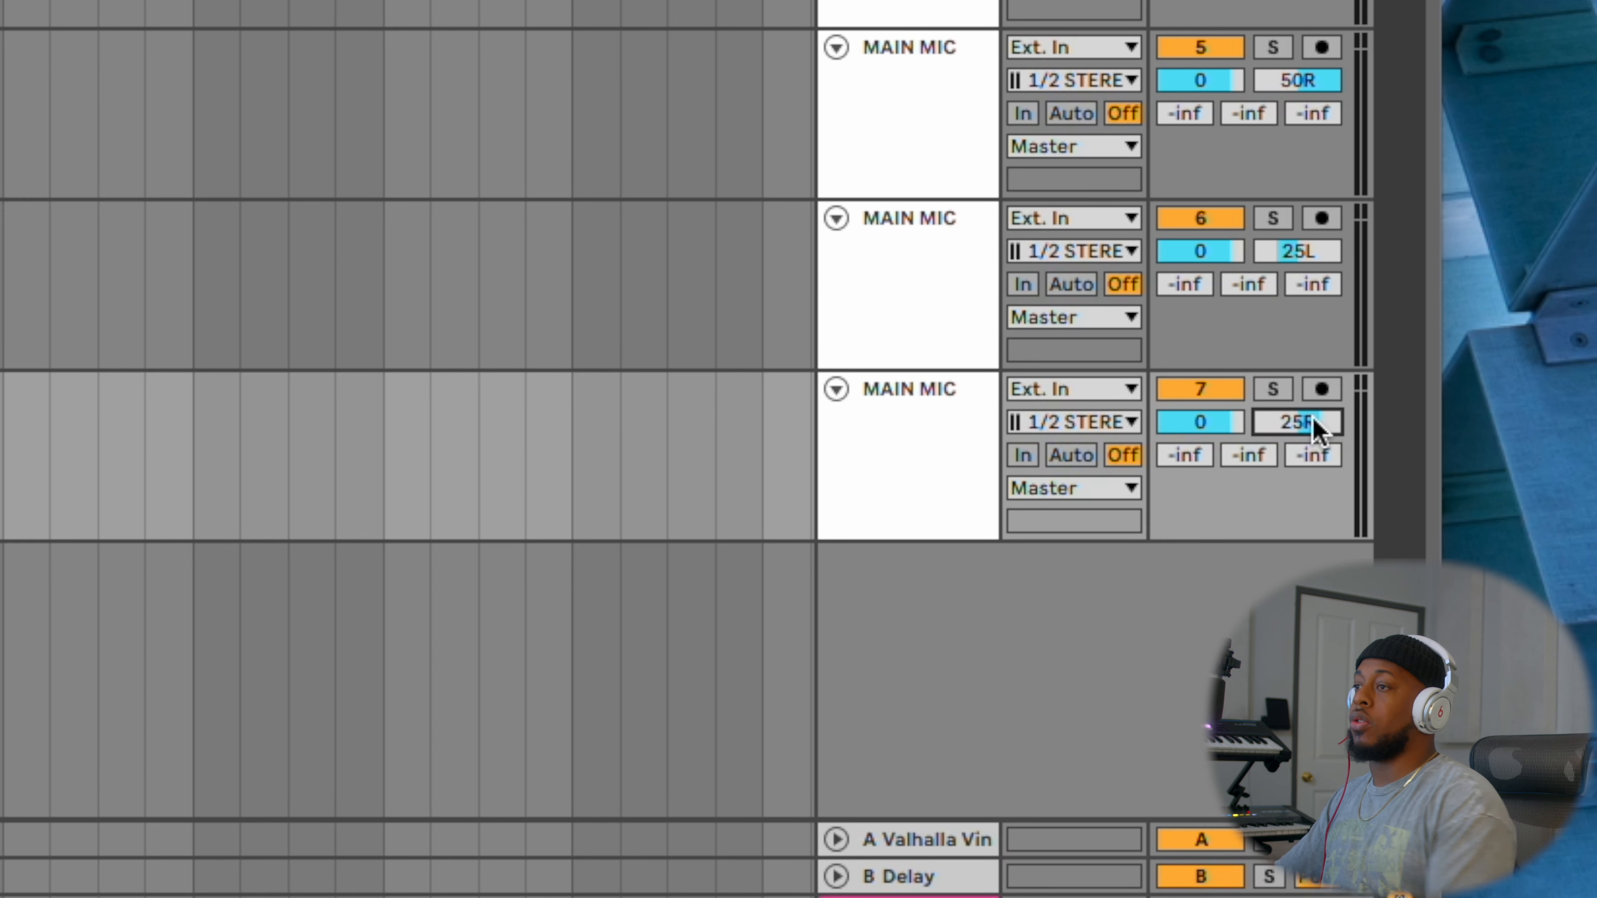
pyautogui.press('space')
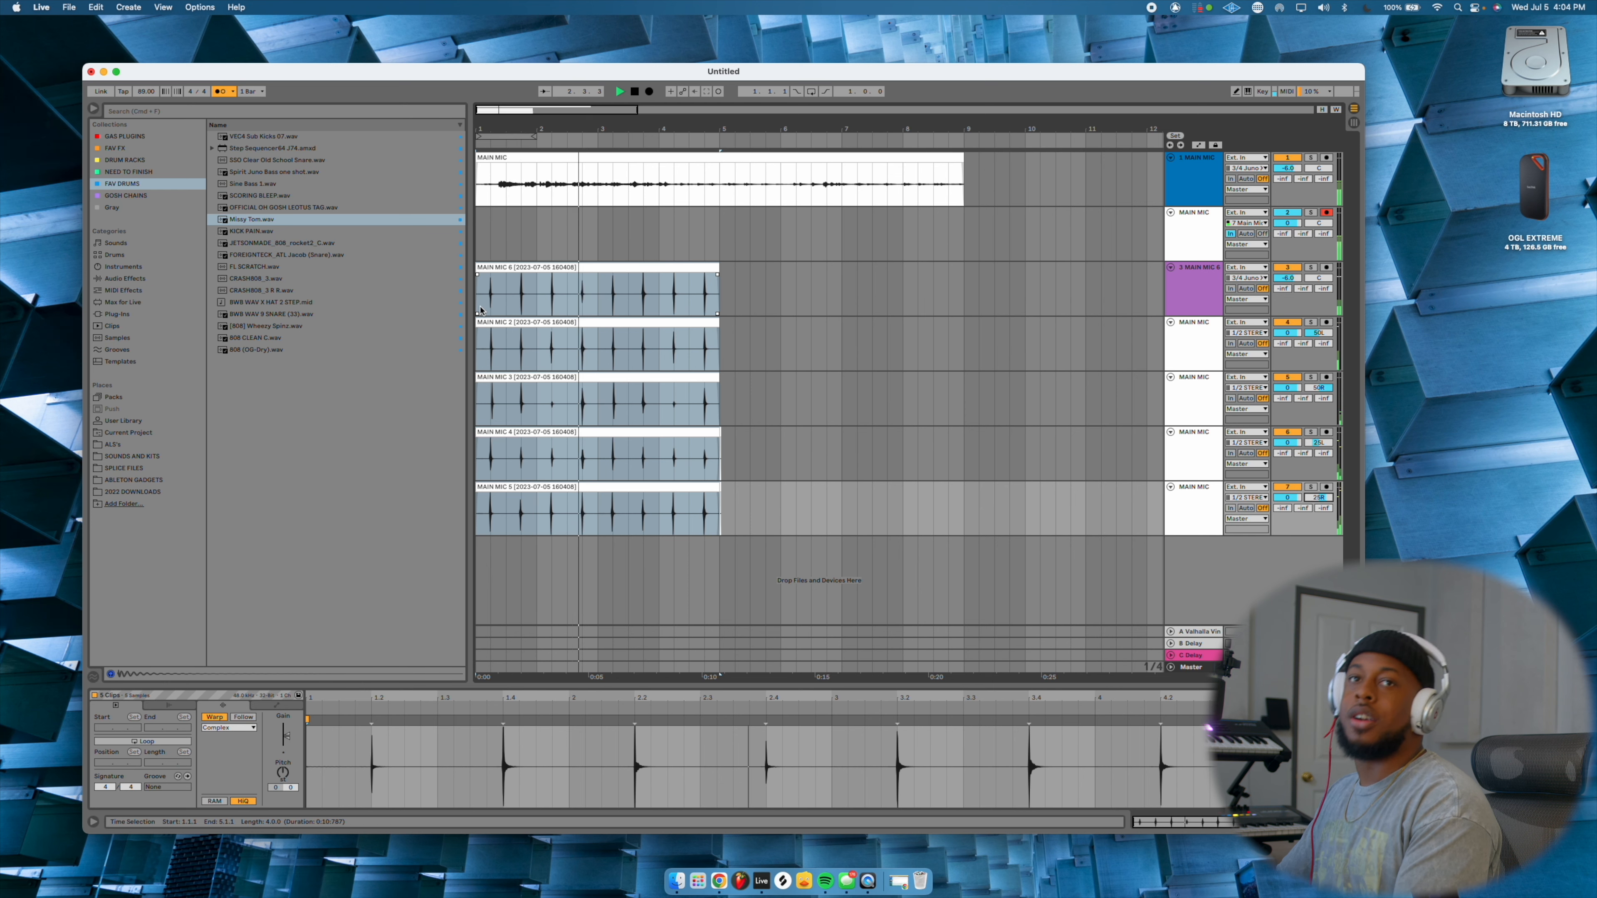
pyautogui.press('space')
# Delete the overhang of the clap clips after bar 5 and group the five clap tracks
pyautogui.moveTo(766, 267); pyautogui.dragTo(724, 506)
pyautogui.press('Delete')
pyautogui.click(1204, 311)
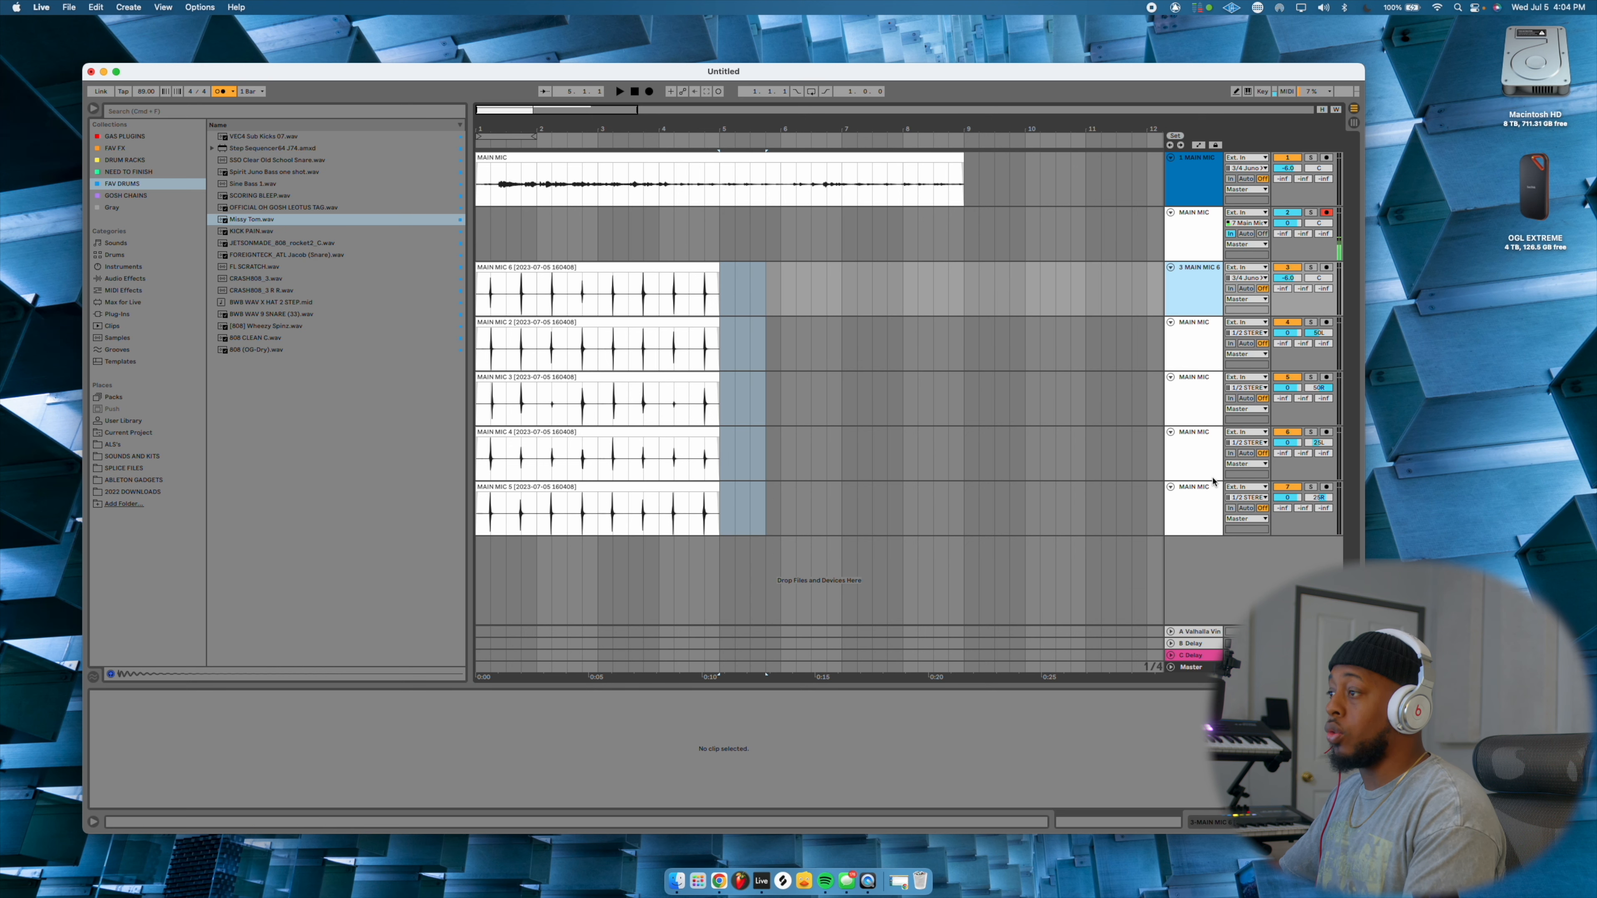
pyautogui.keyDown('shift'); pyautogui.click(1204, 509); pyautogui.keyUp('shift')
pyautogui.press('super+g')
# Rename the new group track as GROUP CLAPS
pyautogui.click(1190, 289)
pyautogui.press('super+r')
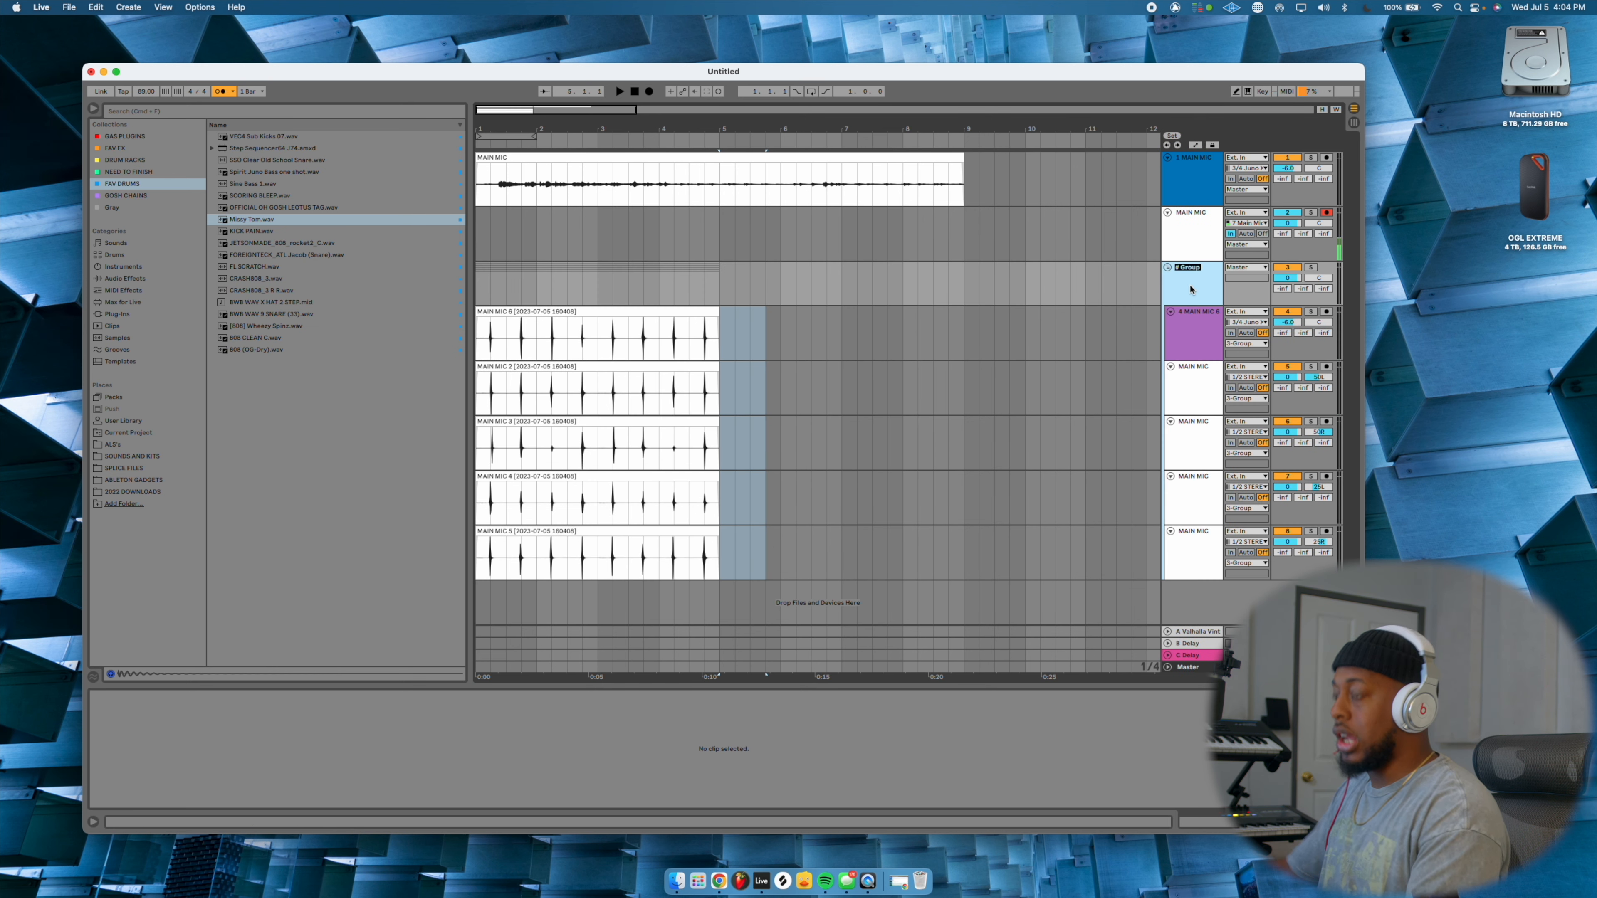
pyautogui.write('GROUP CL')
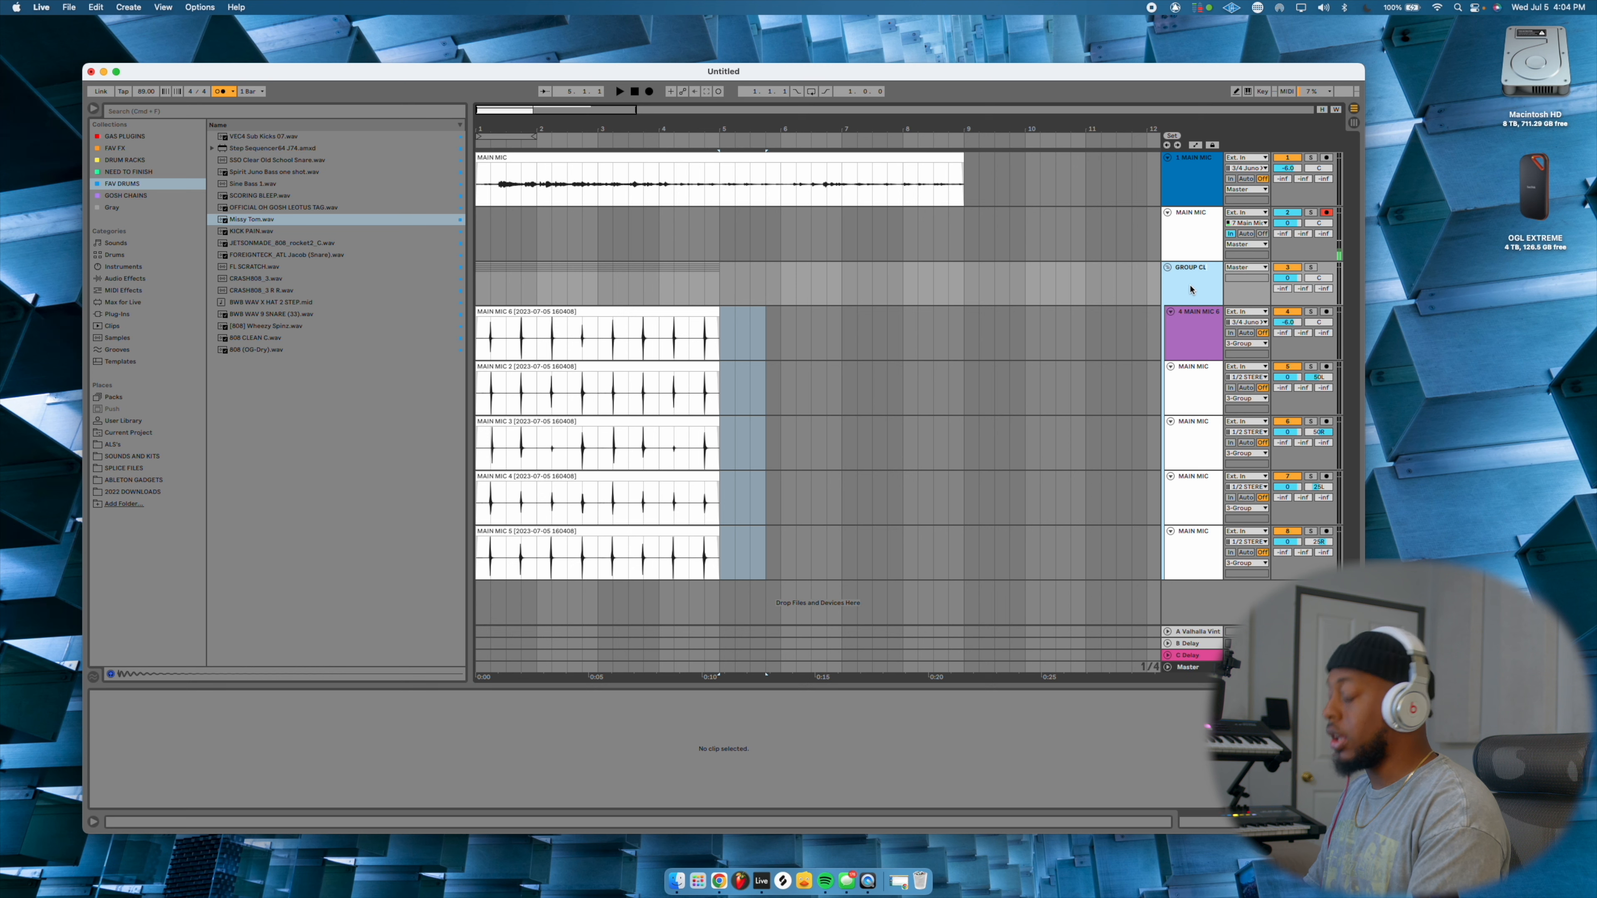
pyautogui.write('APS')
pyautogui.press('Return')
# Rename the first audio track as WINDCHIMES
pyautogui.click(1196, 188)
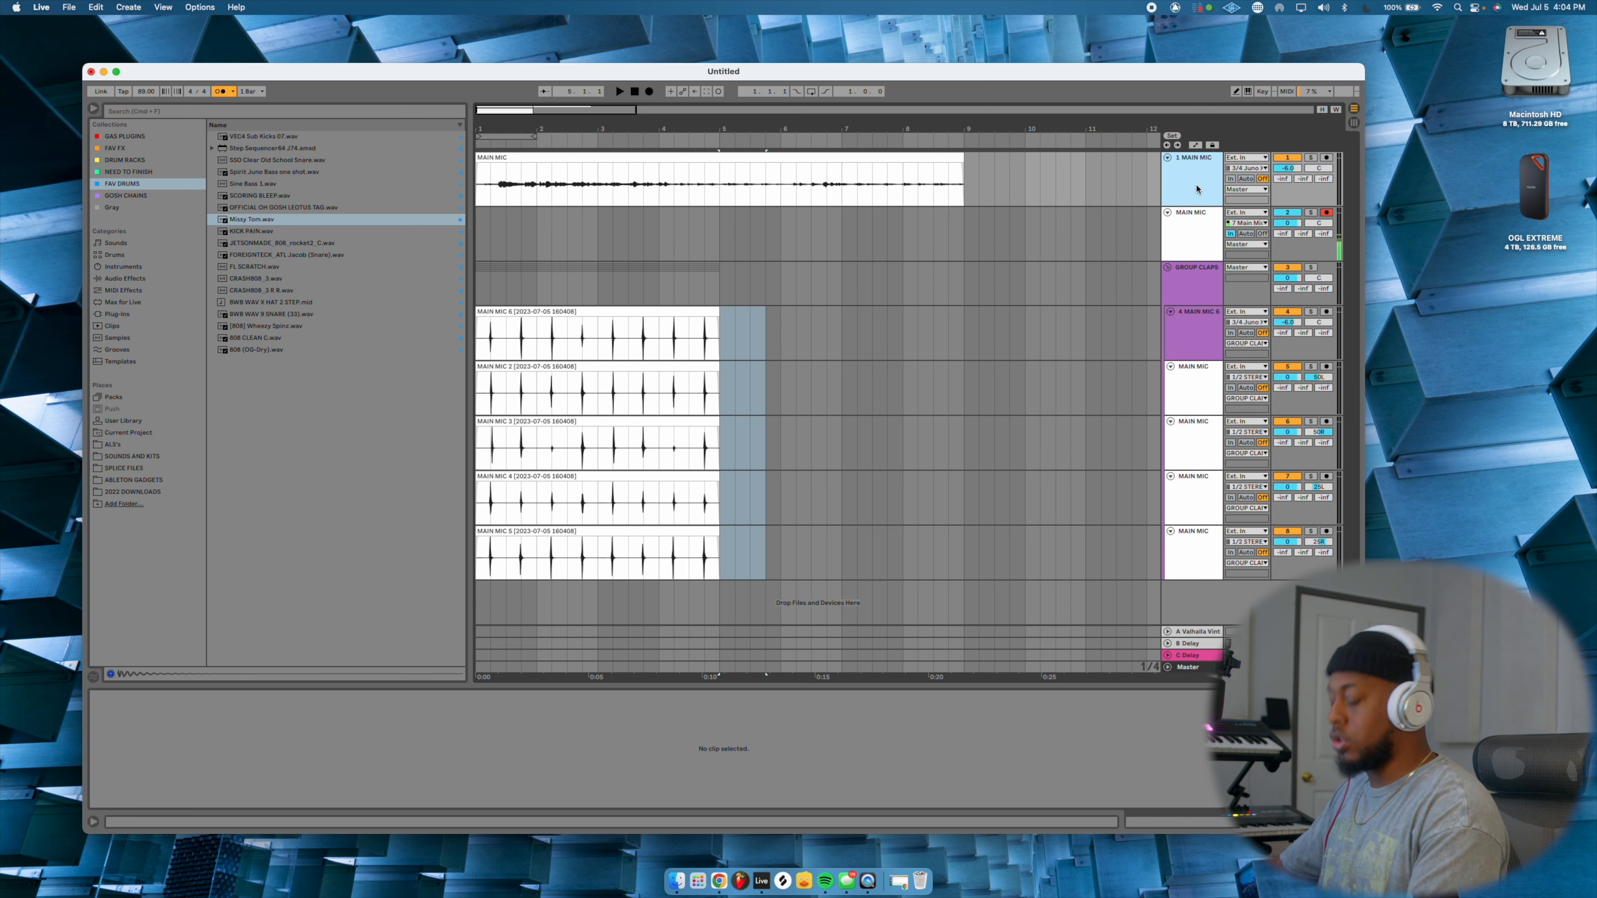
pyautogui.press('super+r')
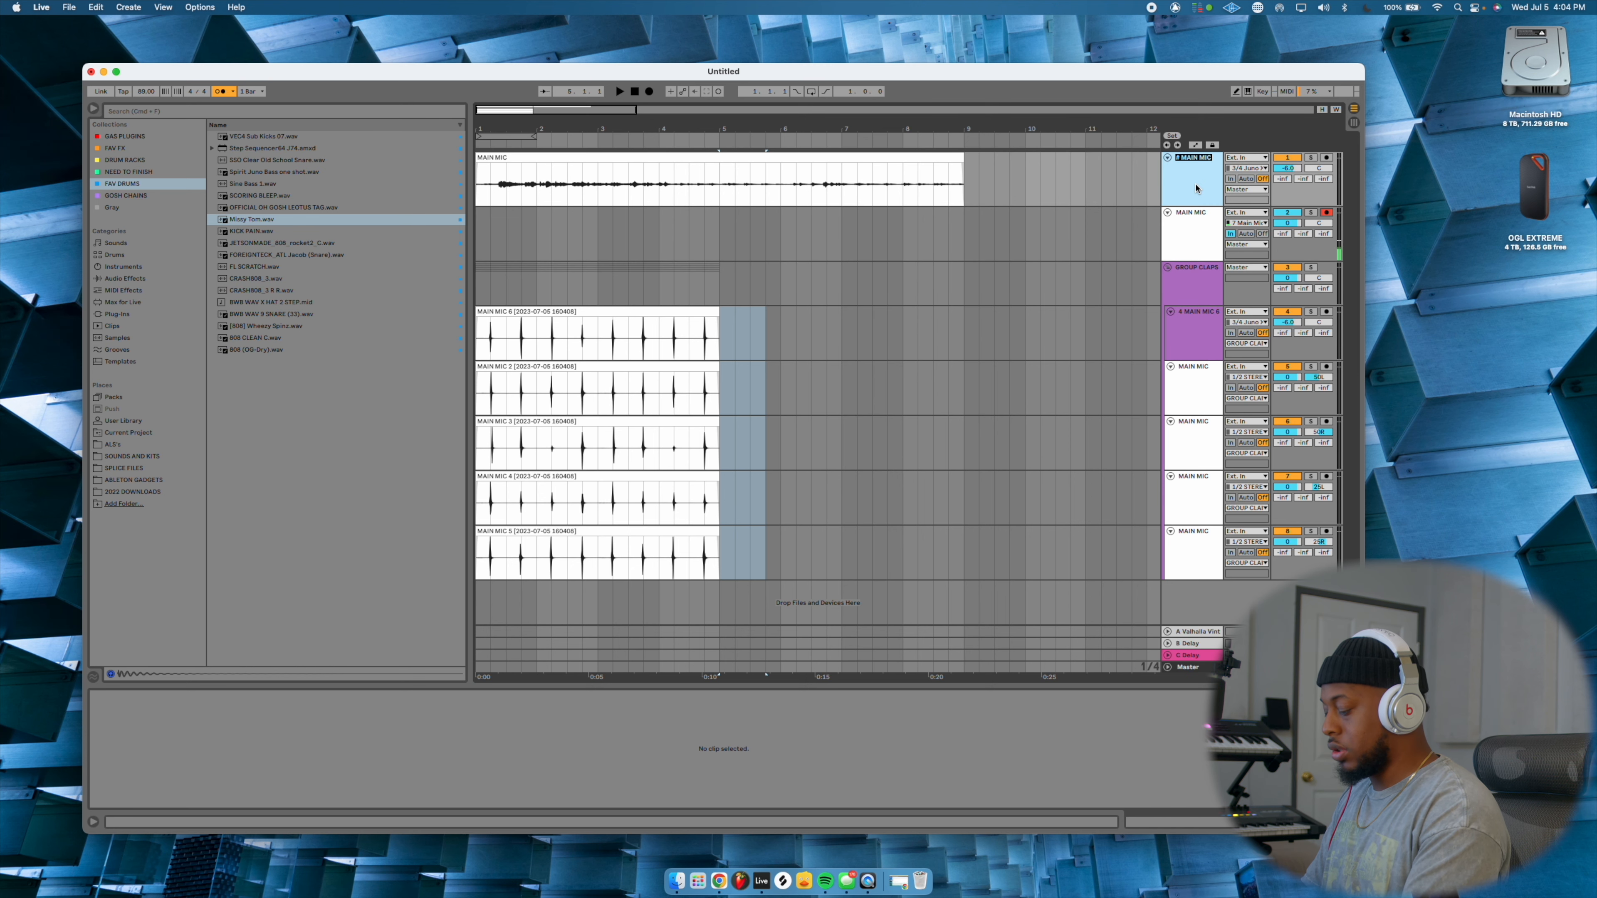
pyautogui.write('WINDCHIMES')
pyautogui.press('Return')
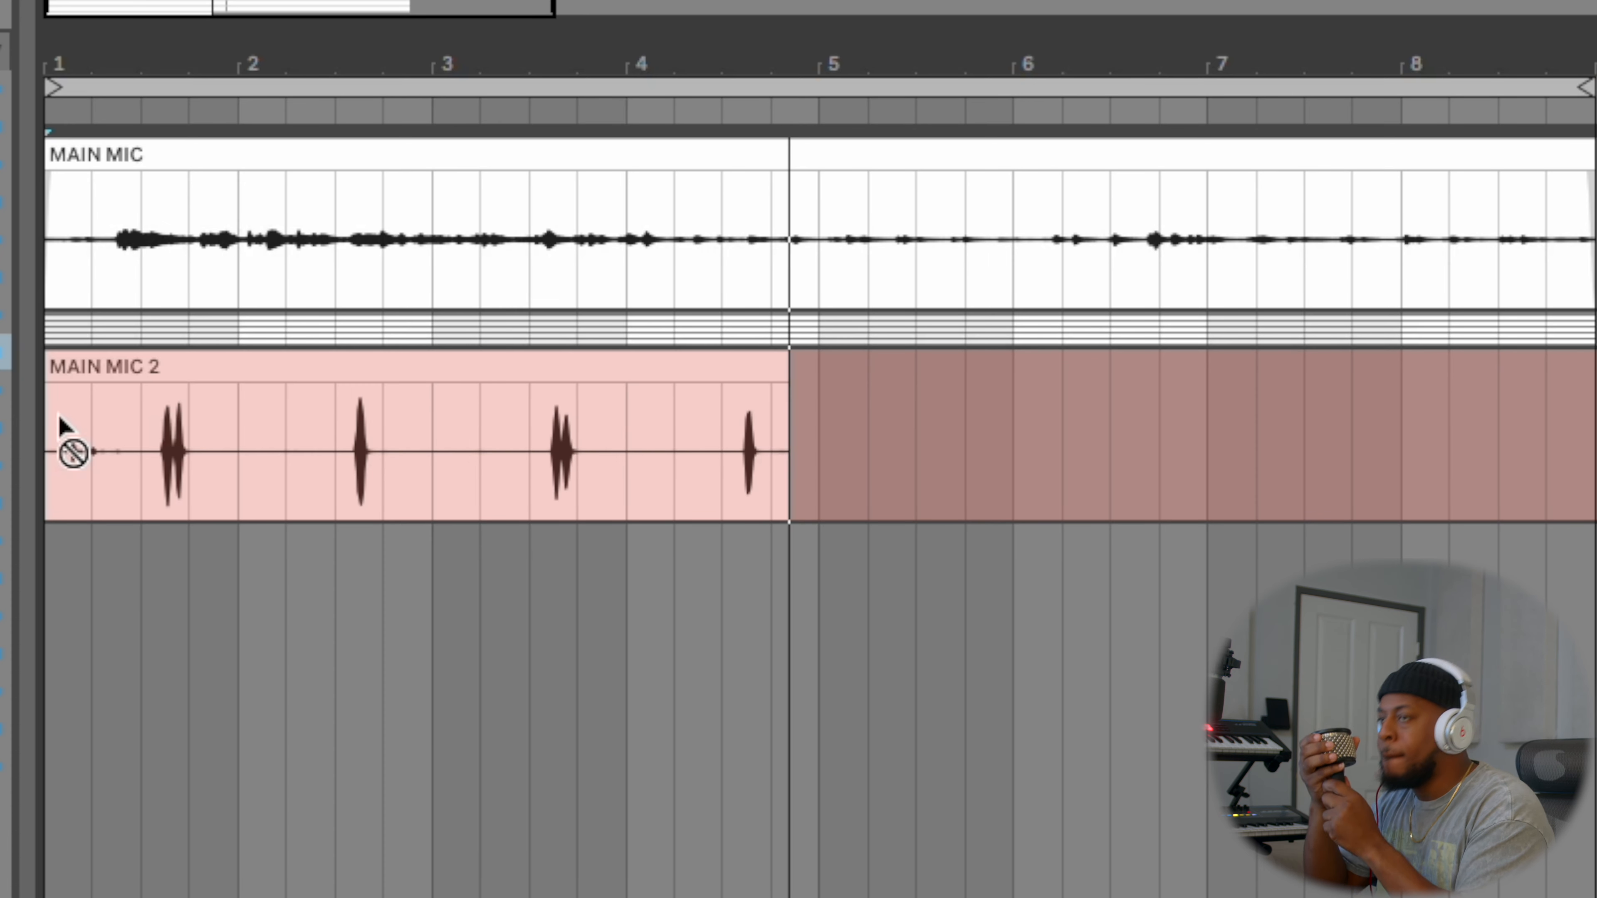
# Stop the cabasa recording and duplicate its four-bar clip to fill bars 5 to 9
pyautogui.press('space')
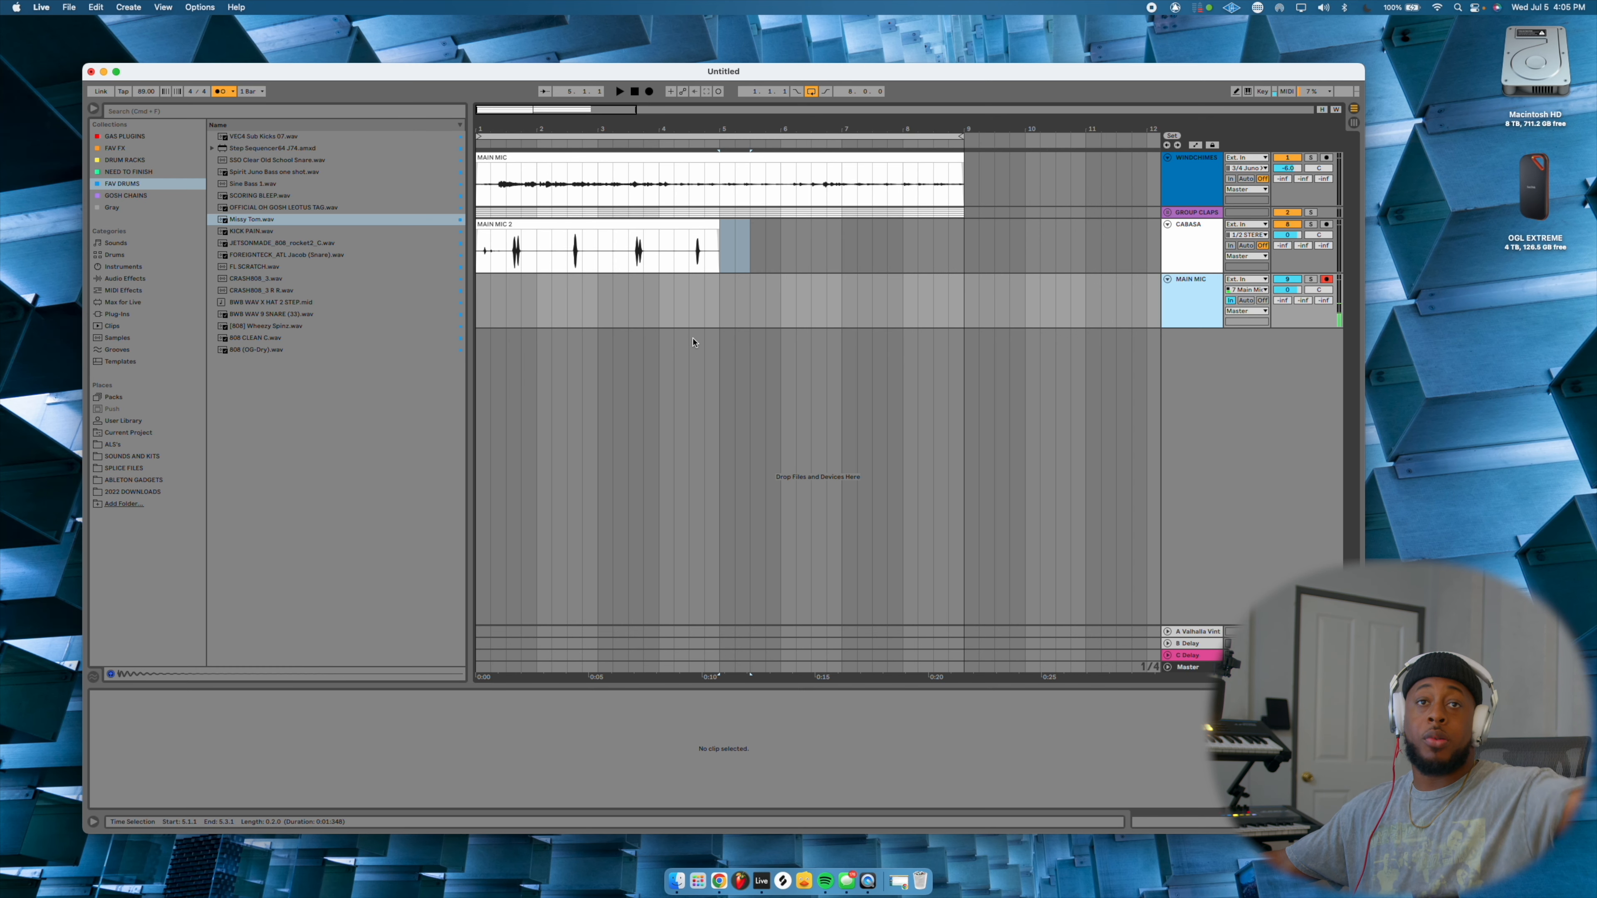
pyautogui.click(602, 226)
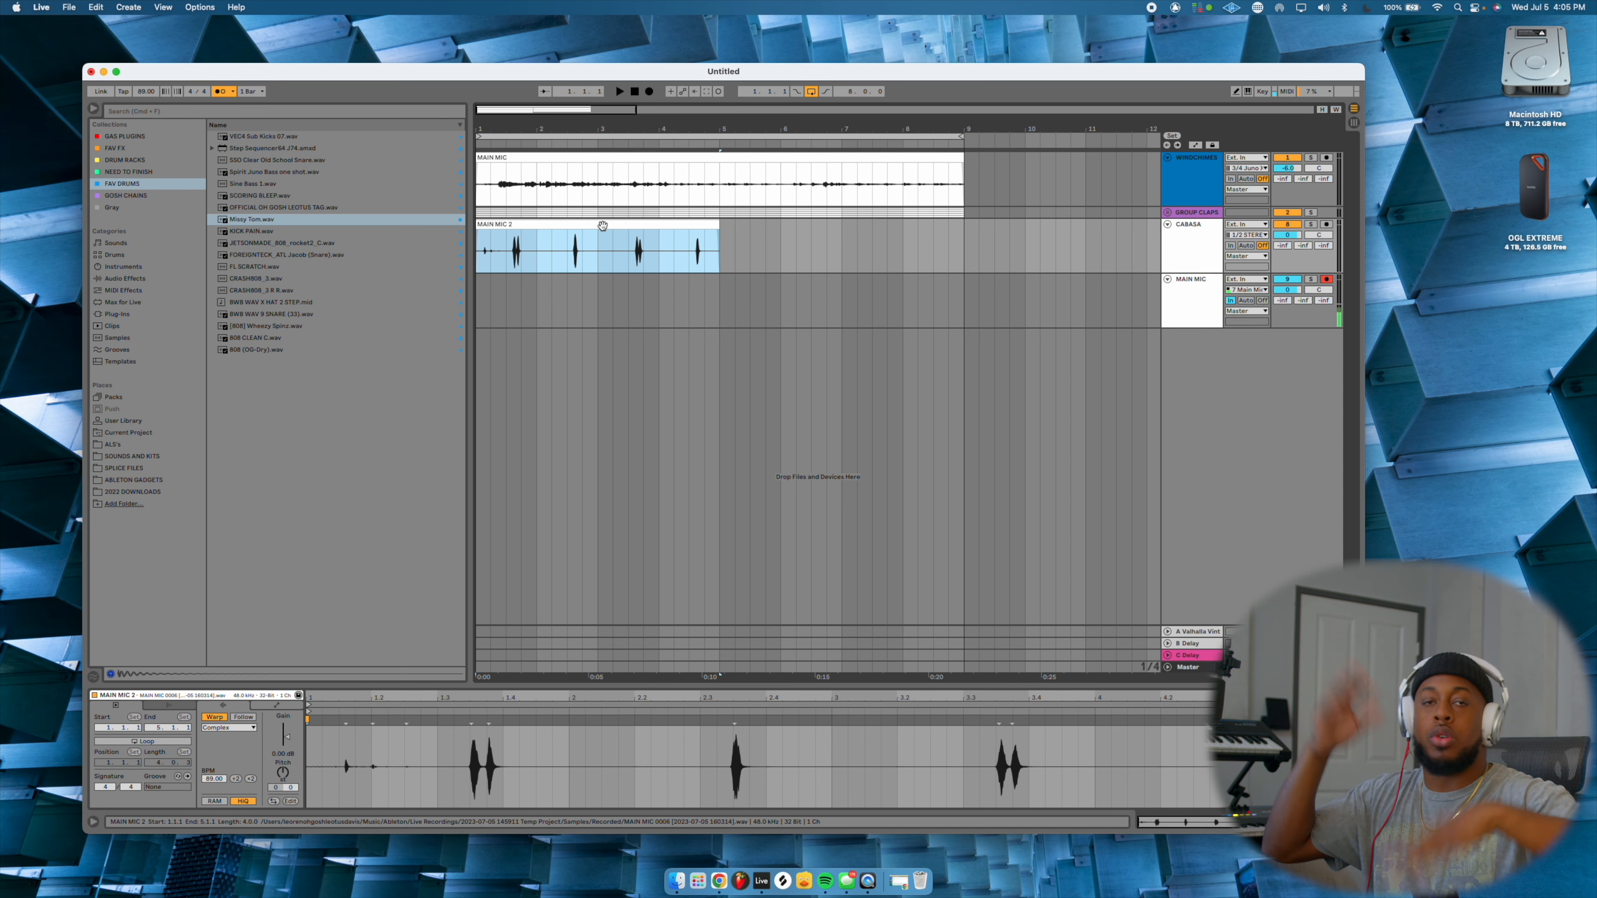
pyautogui.press('super+d')
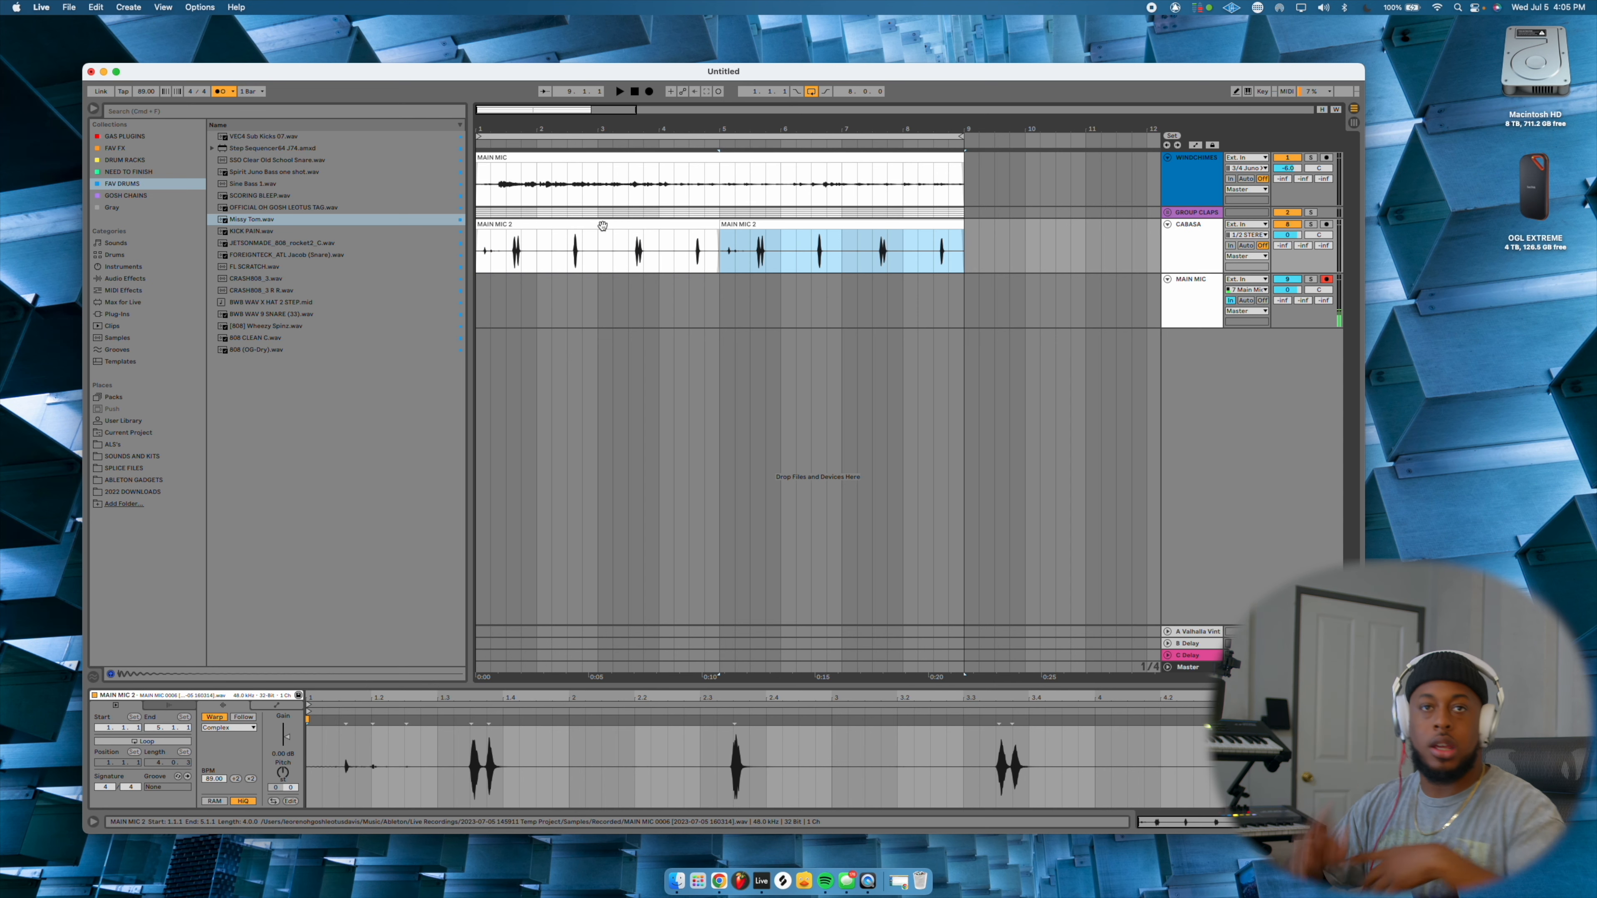
# Start a new recording from bar 1 on the empty MAIN MIC track below CABASA
pyautogui.click(1182, 296)
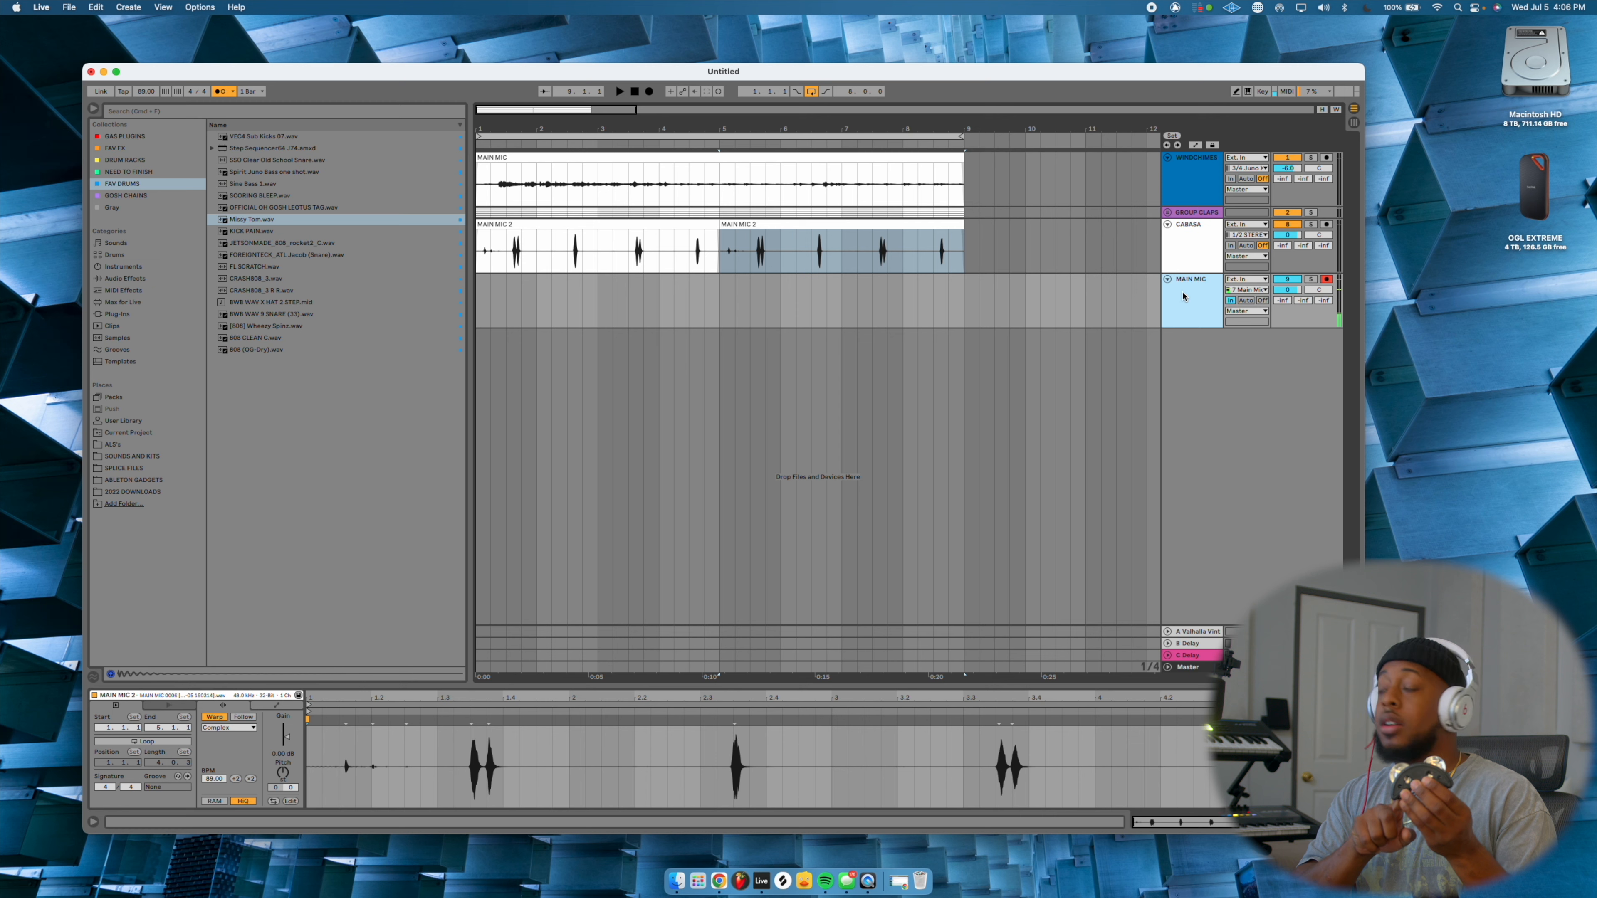
pyautogui.click(481, 301)
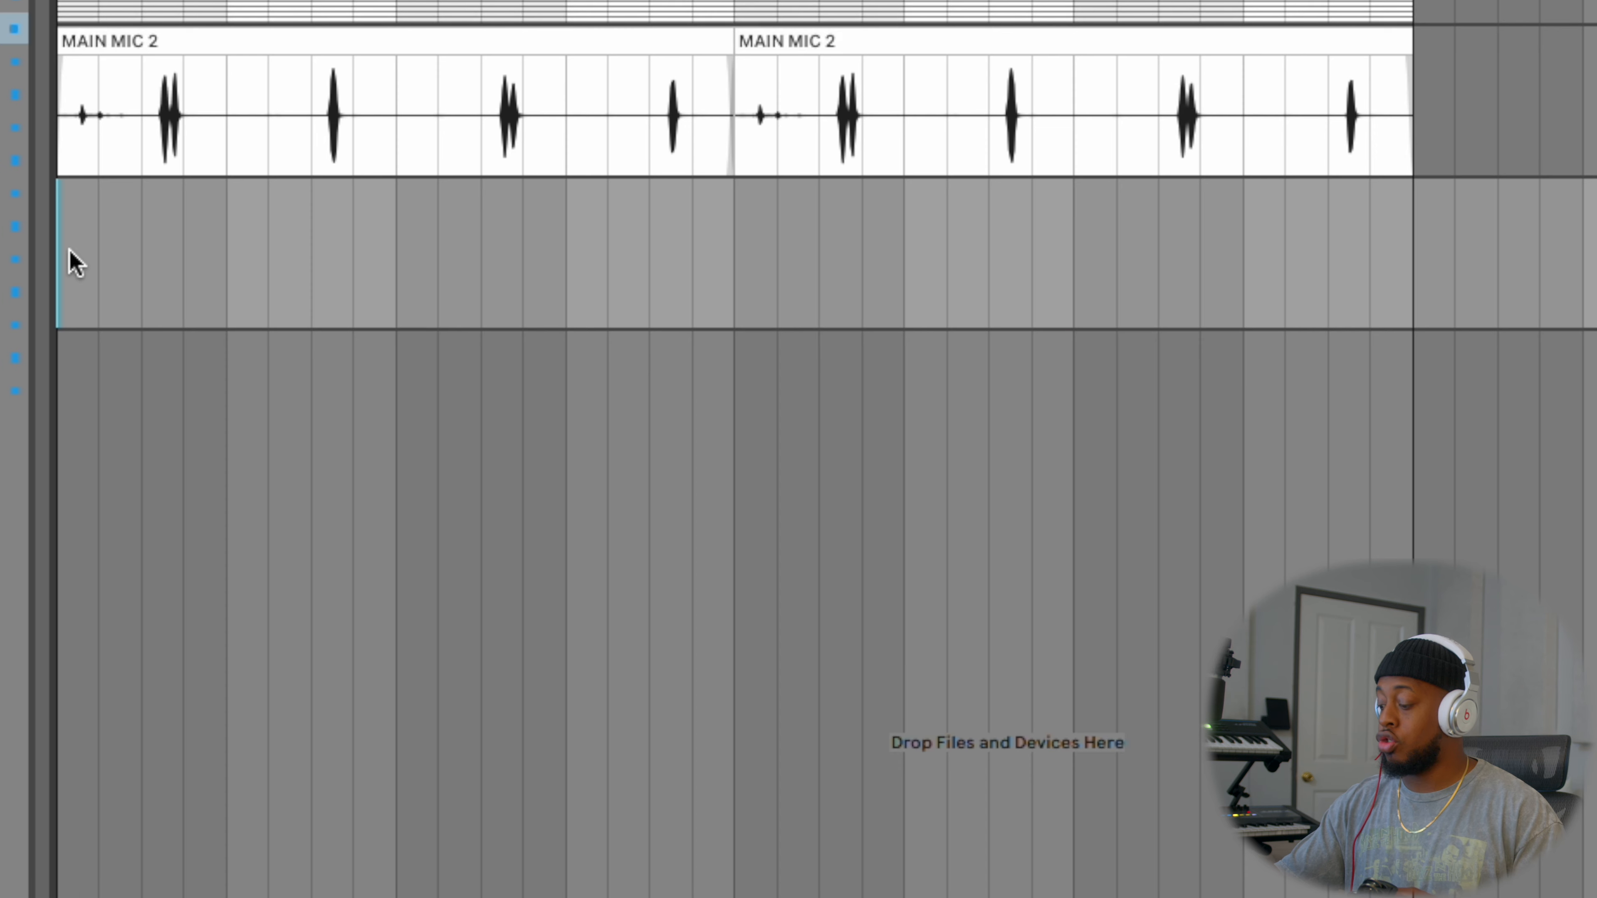
pyautogui.press('F9')
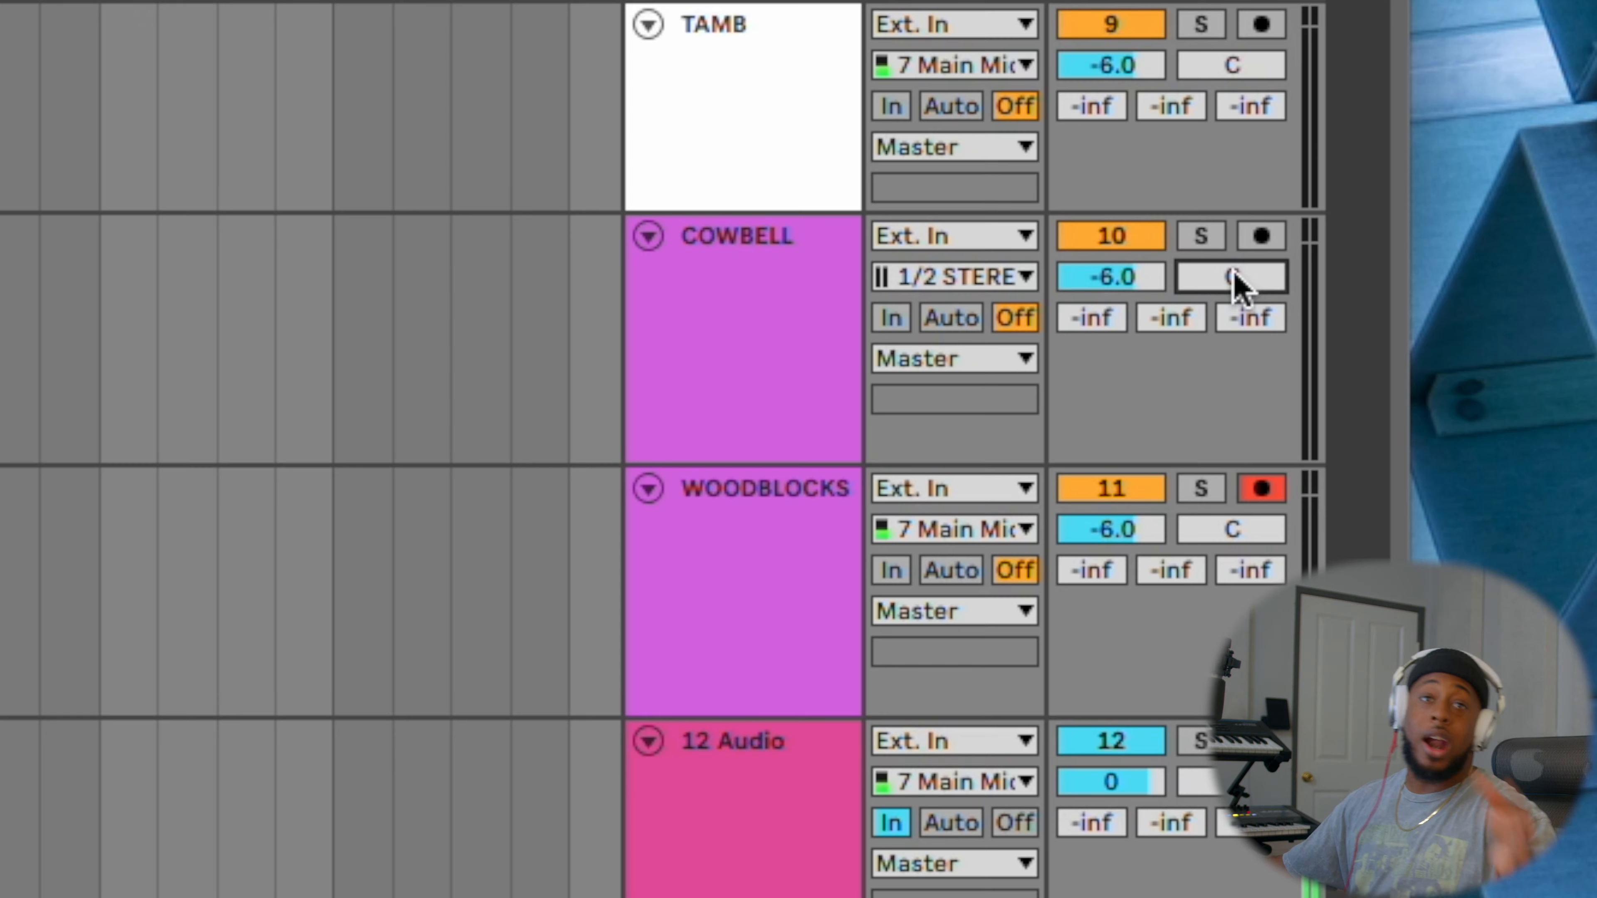
# Pan COWBELL to 25L and WOODBLOCKS to the right, and lower the TAMB track's volume
pyautogui.moveTo(1233, 277); pyautogui.dragTo(1234, 308)
pyautogui.click(427, 504)
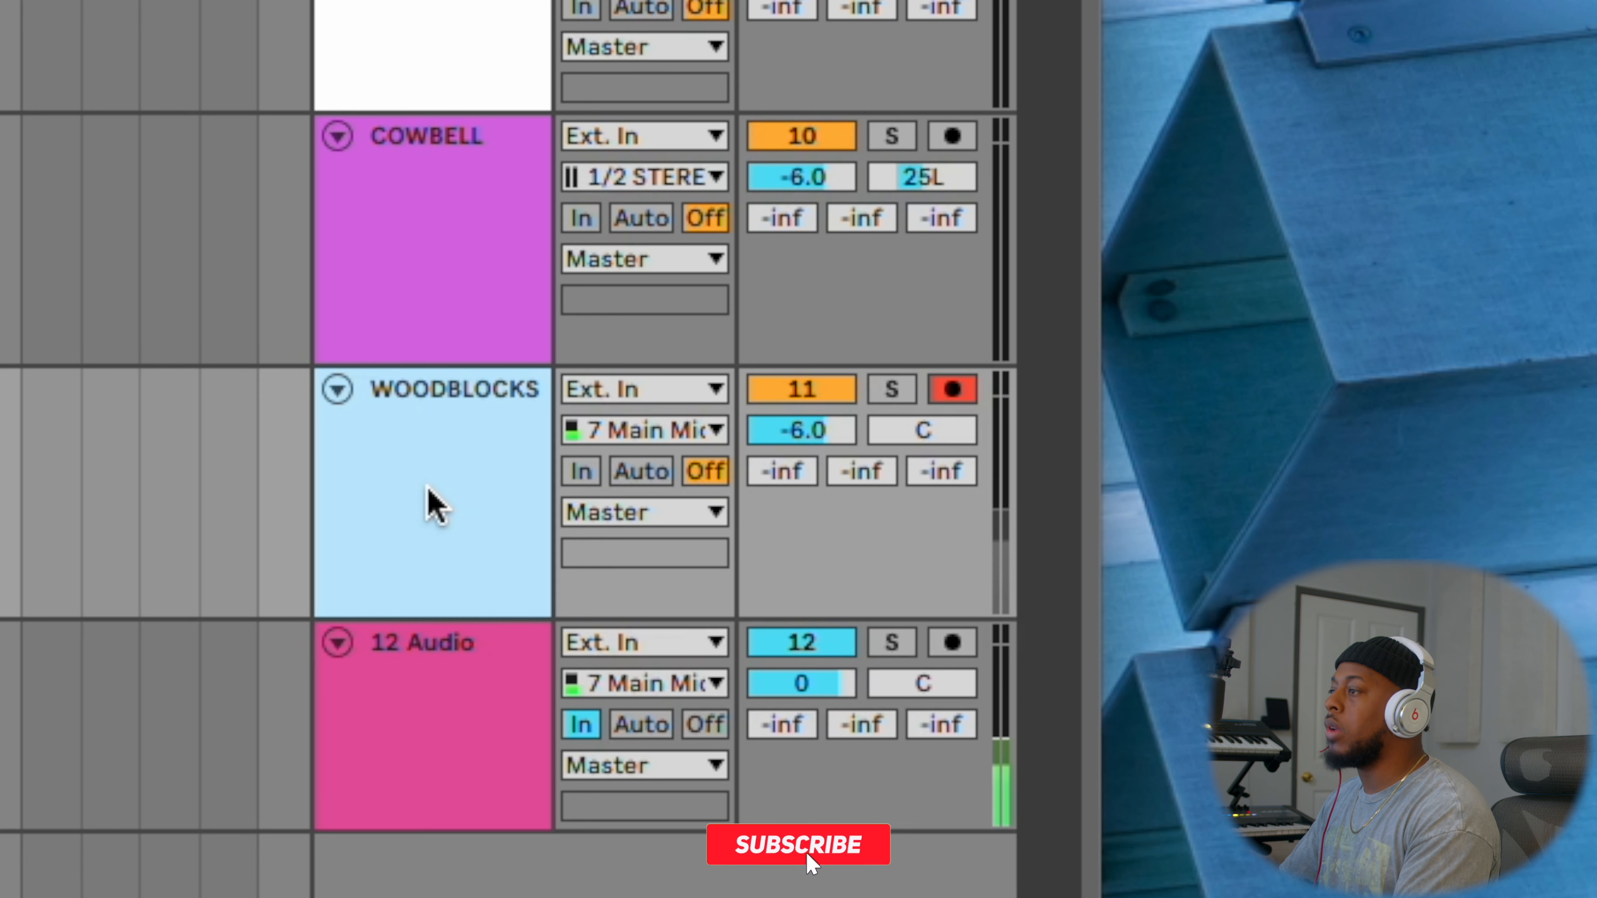
pyautogui.moveTo(914, 434); pyautogui.dragTo(914, 405)
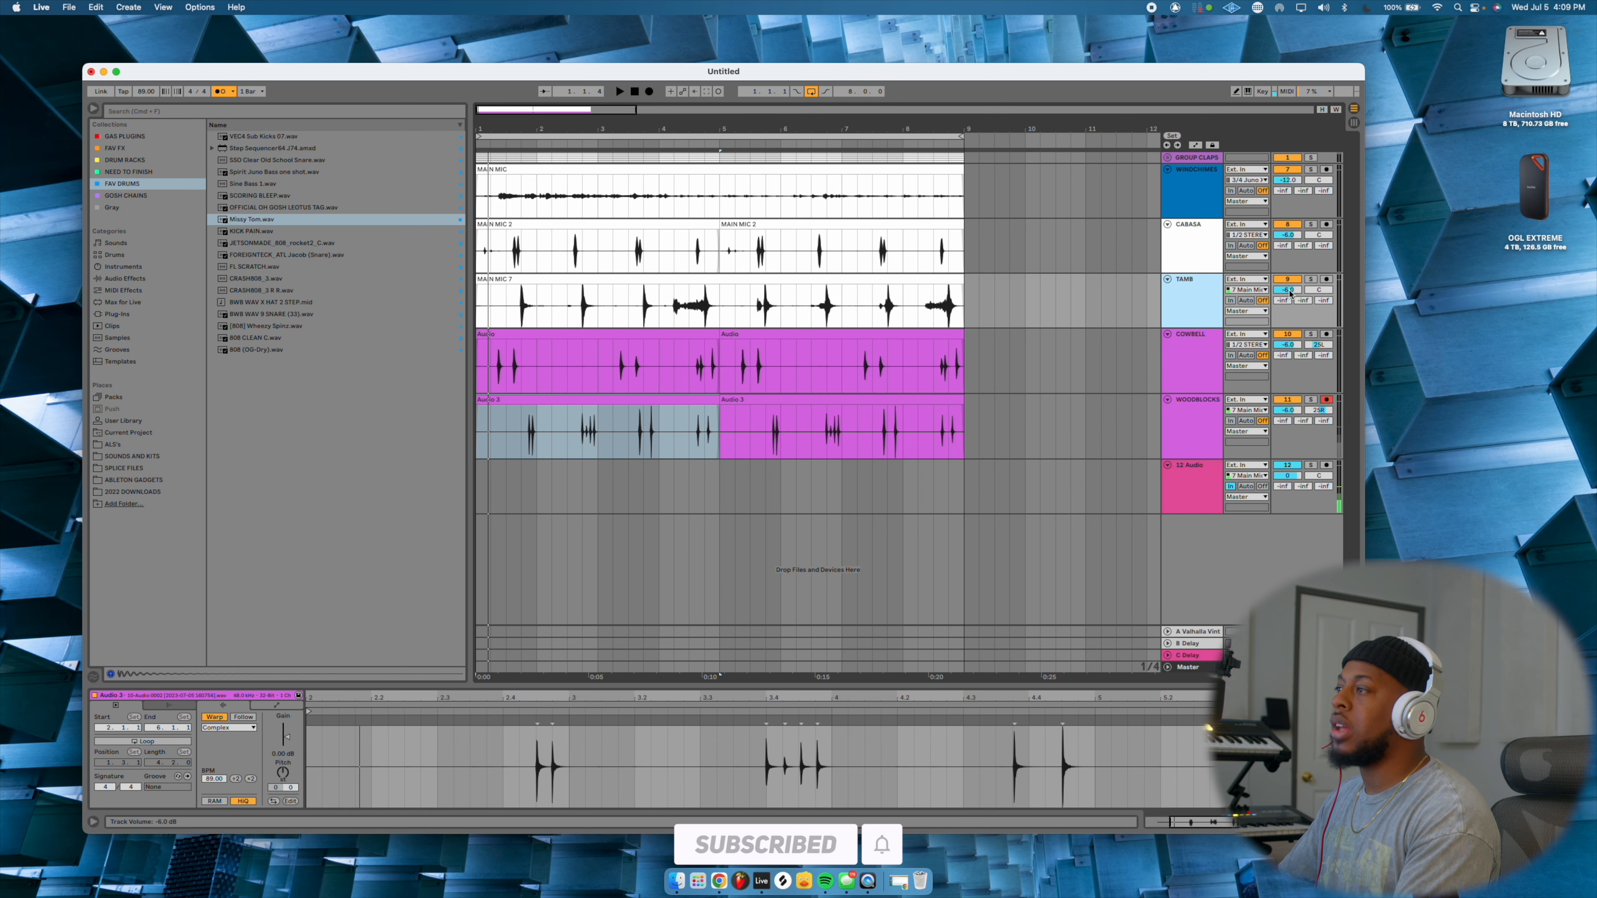
pyautogui.moveTo(1289, 292); pyautogui.dragTo(1289, 303)
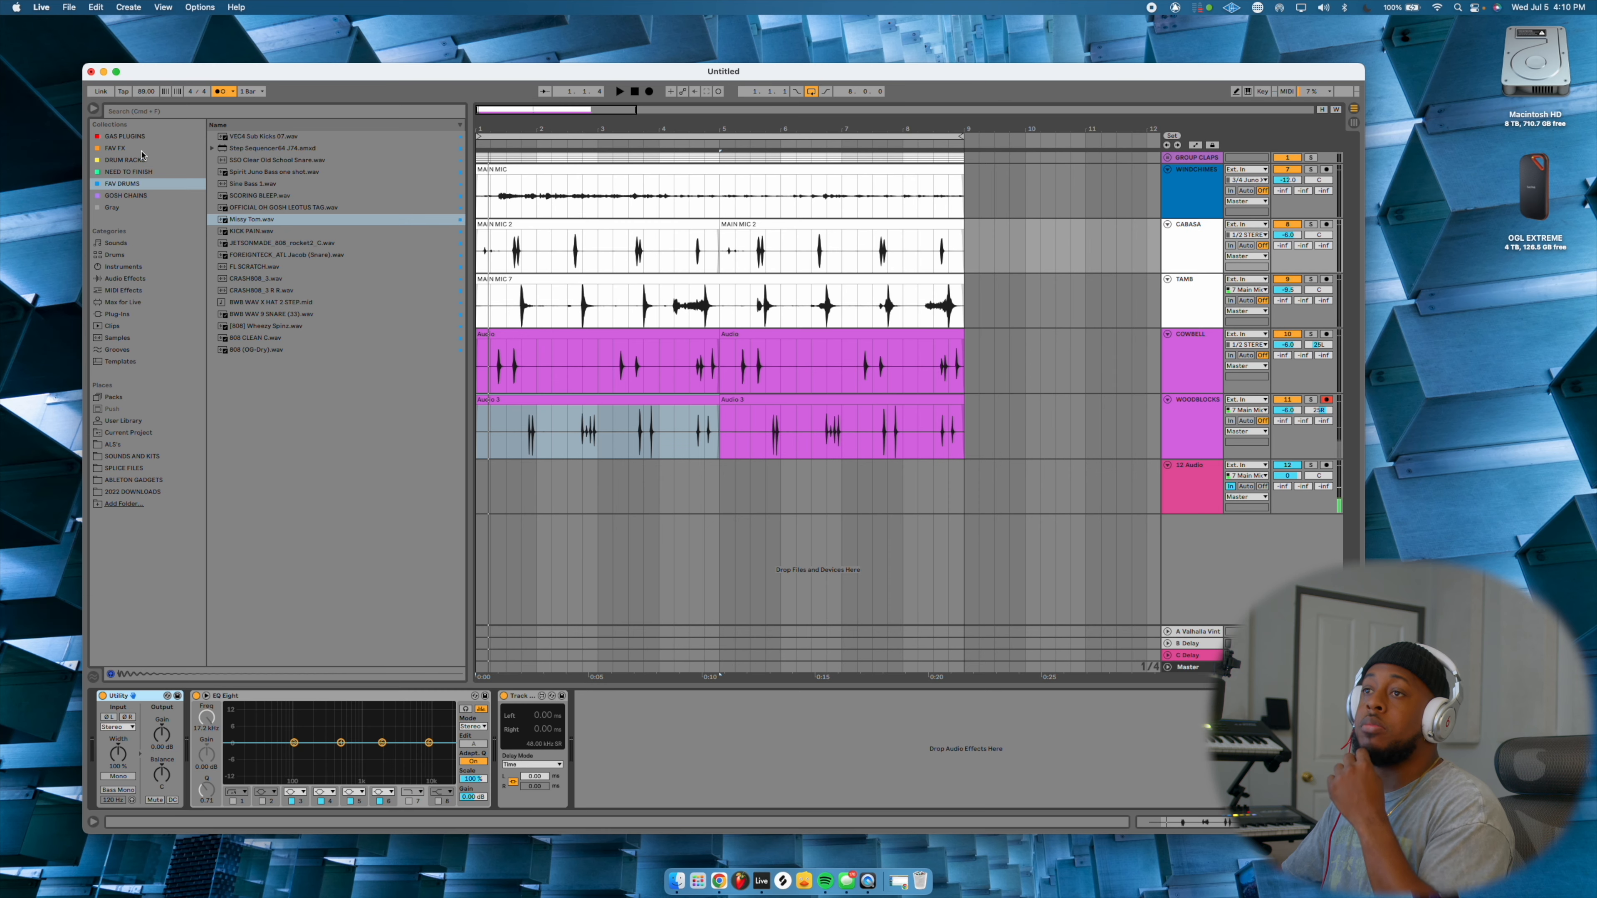
# Add Auto Pan from the FAV FX collection to the WOODBLOCKS track and raise its Amount
pyautogui.click(141, 152)
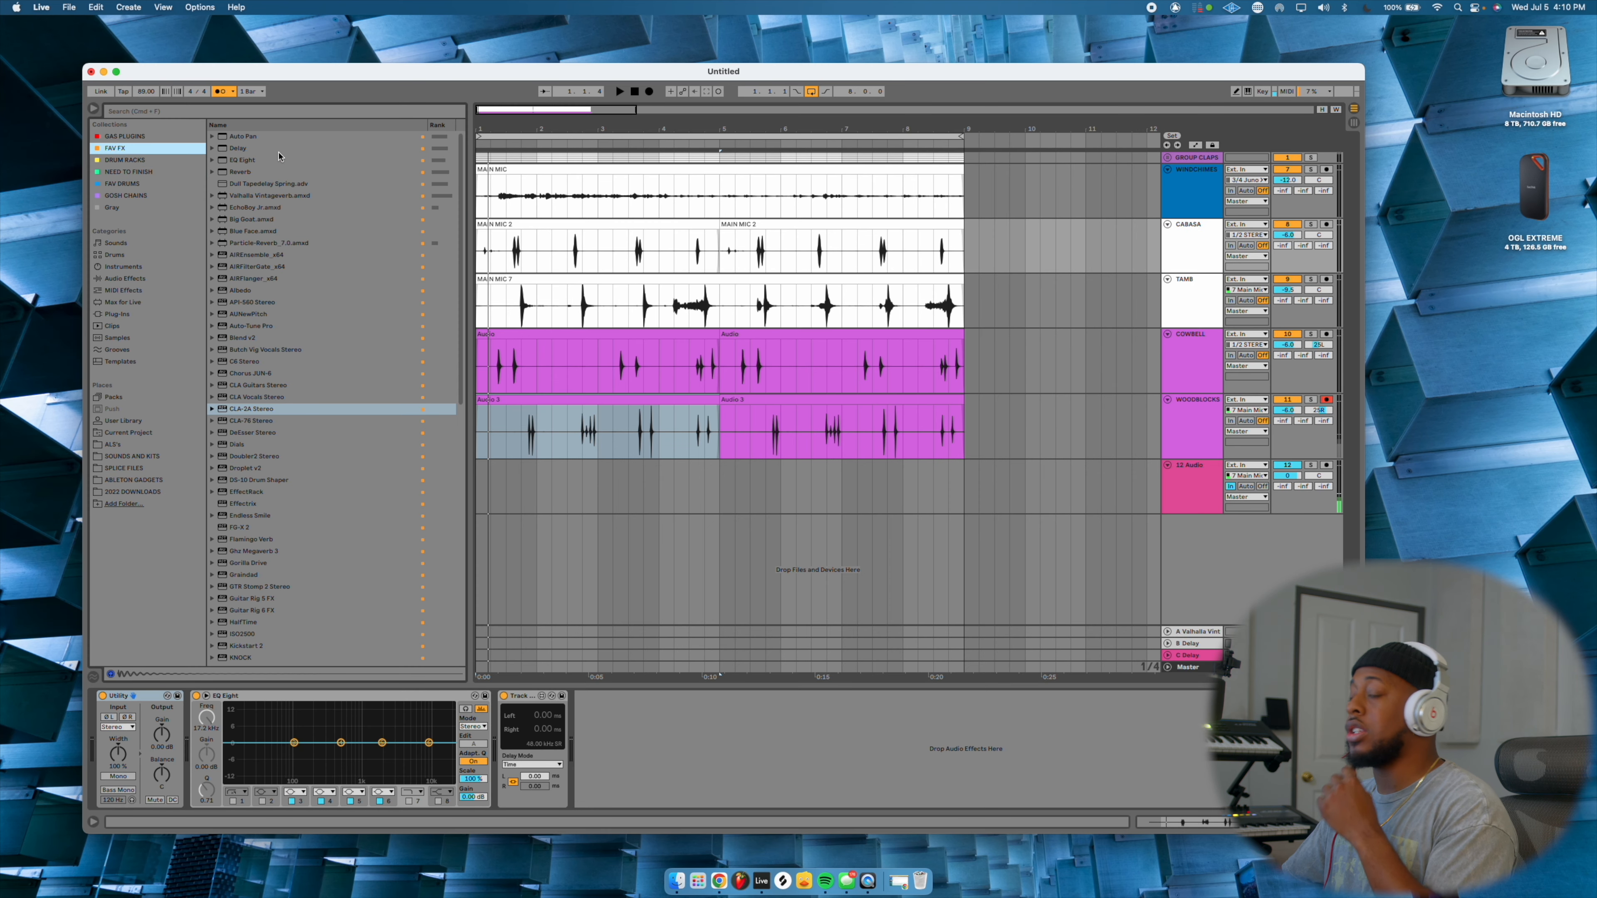
pyautogui.doubleClick(273, 138)
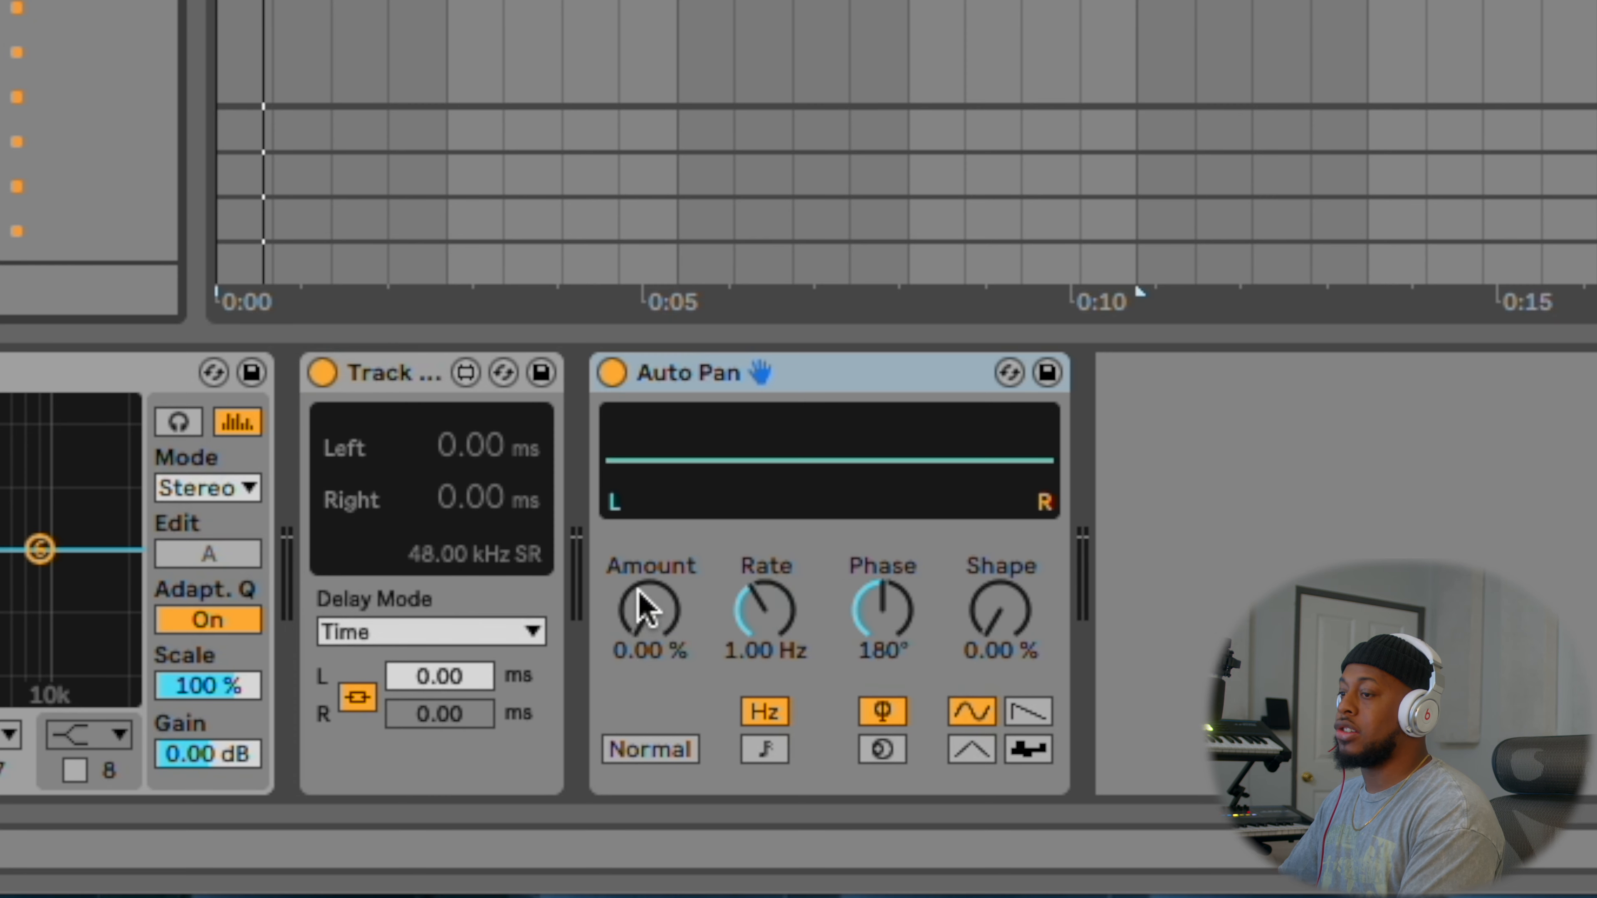
pyautogui.moveTo(641, 603); pyautogui.dragTo(641, 516)
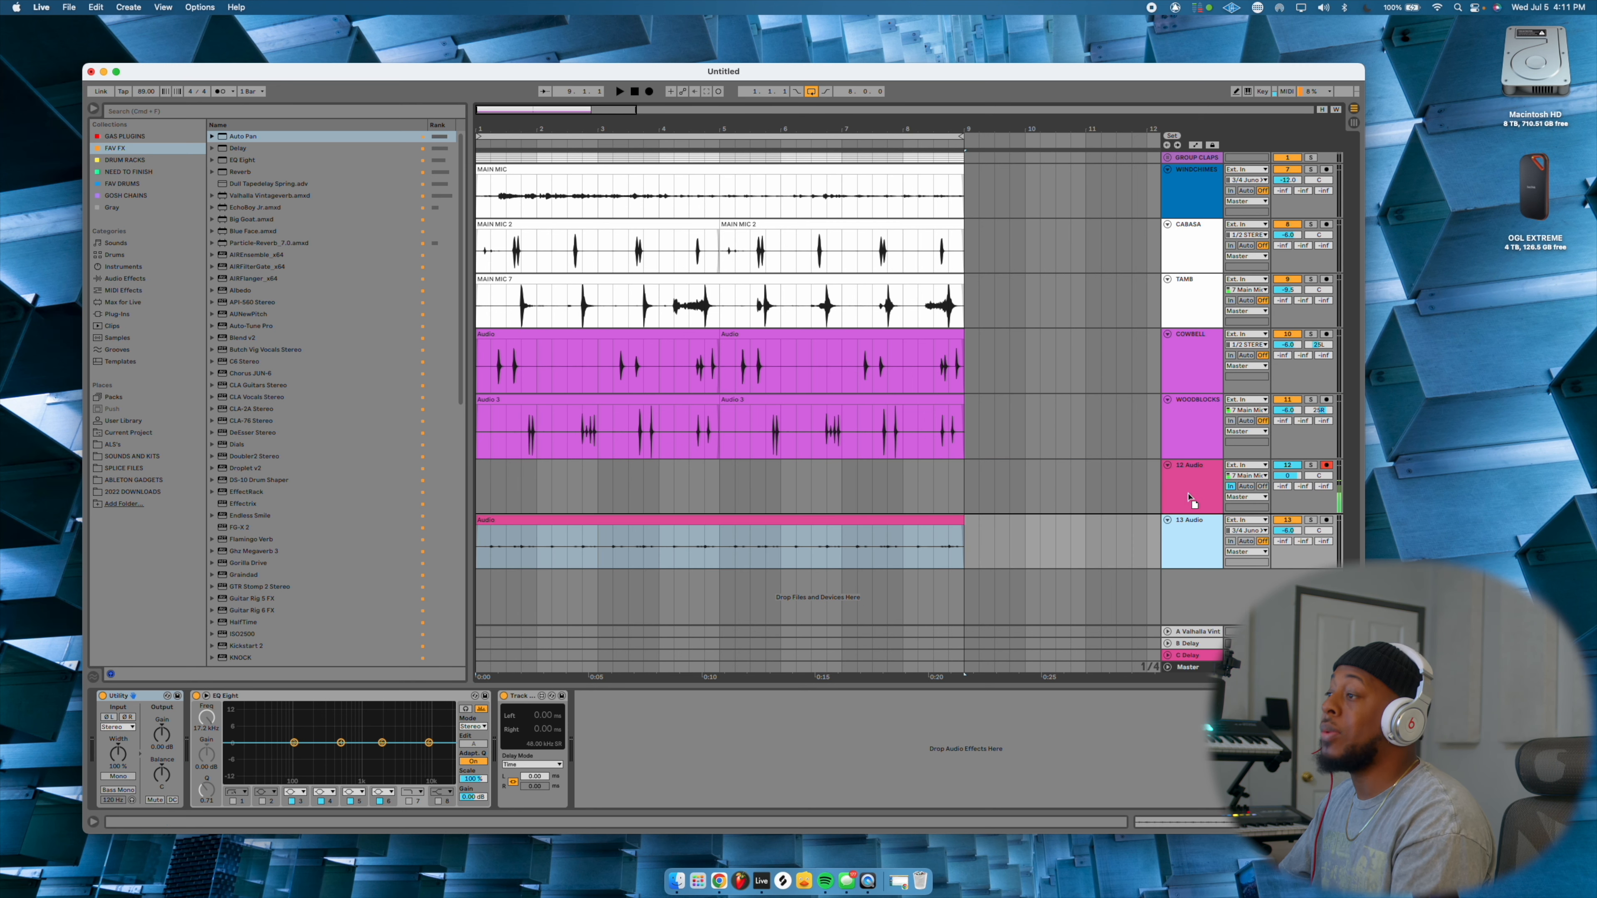
# Move the newly recorded audio track directly below WOODBLOCKS, above the empty audio track, and solo it
pyautogui.click(1186, 480)
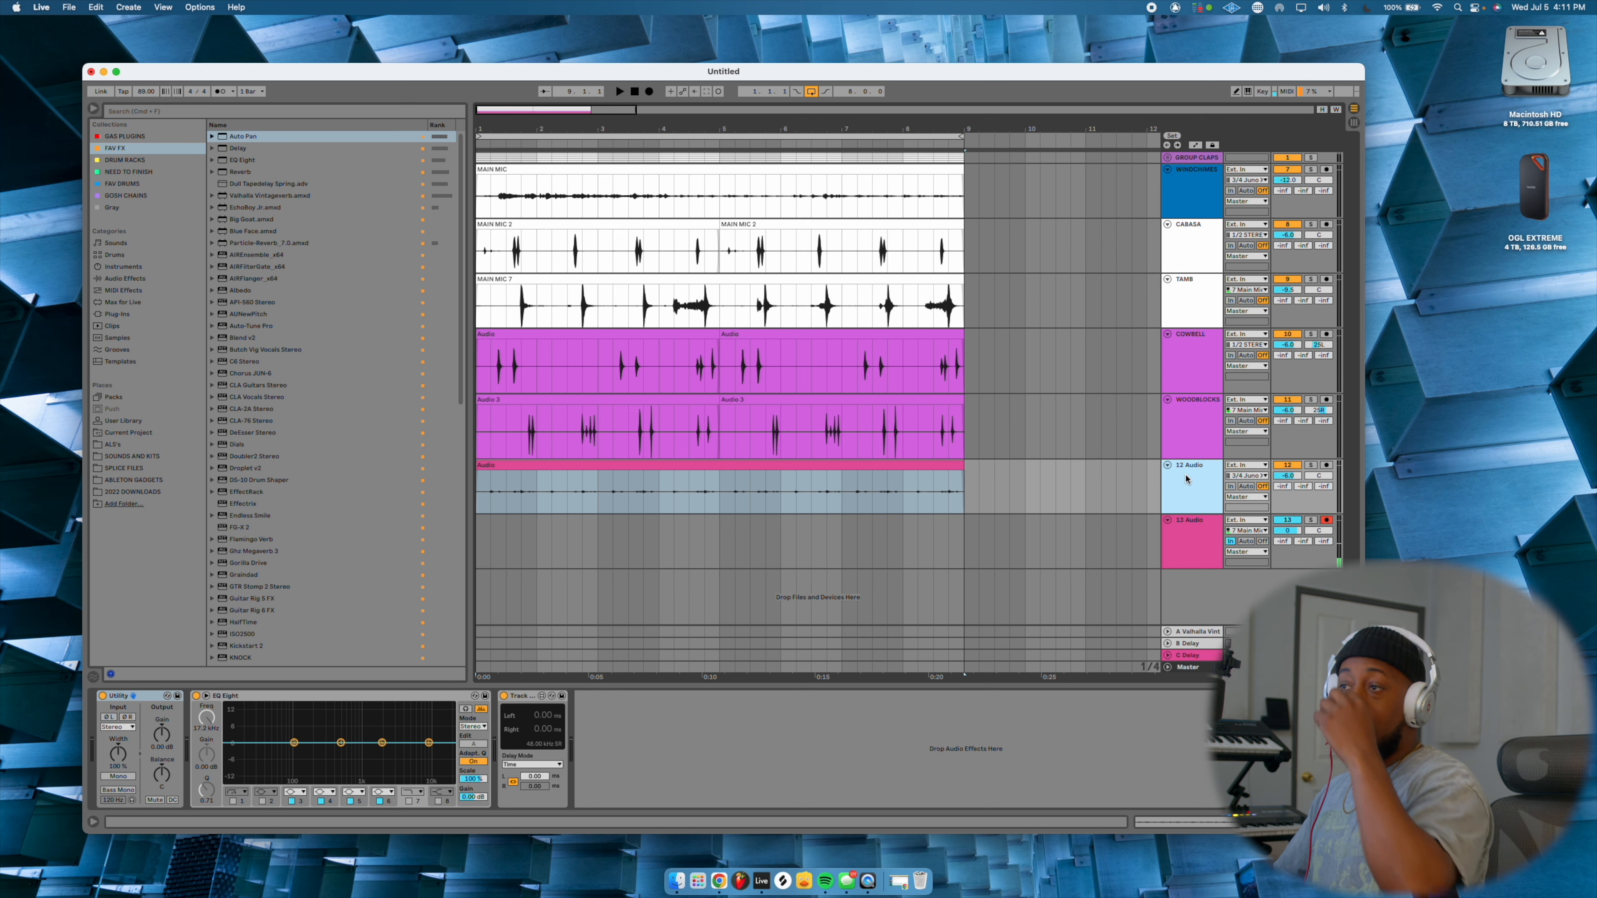
pyautogui.click(1310, 465)
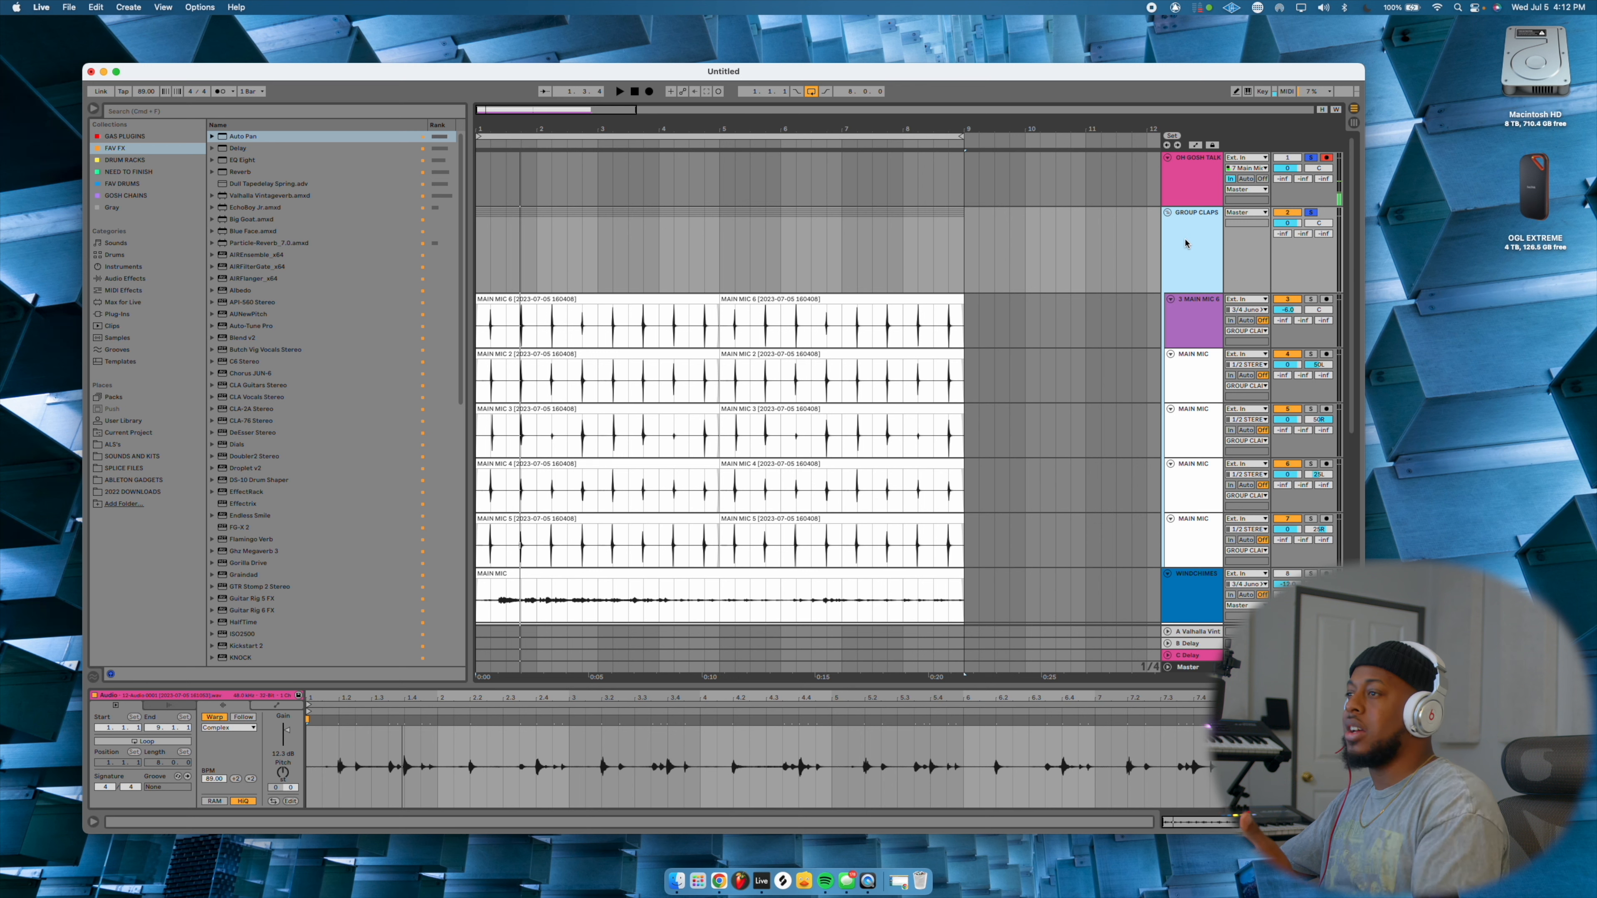
# Add DS-10 Drum Shaper to GROUP CLAPS and lower its Sustain while the claps play
pyautogui.press('space')
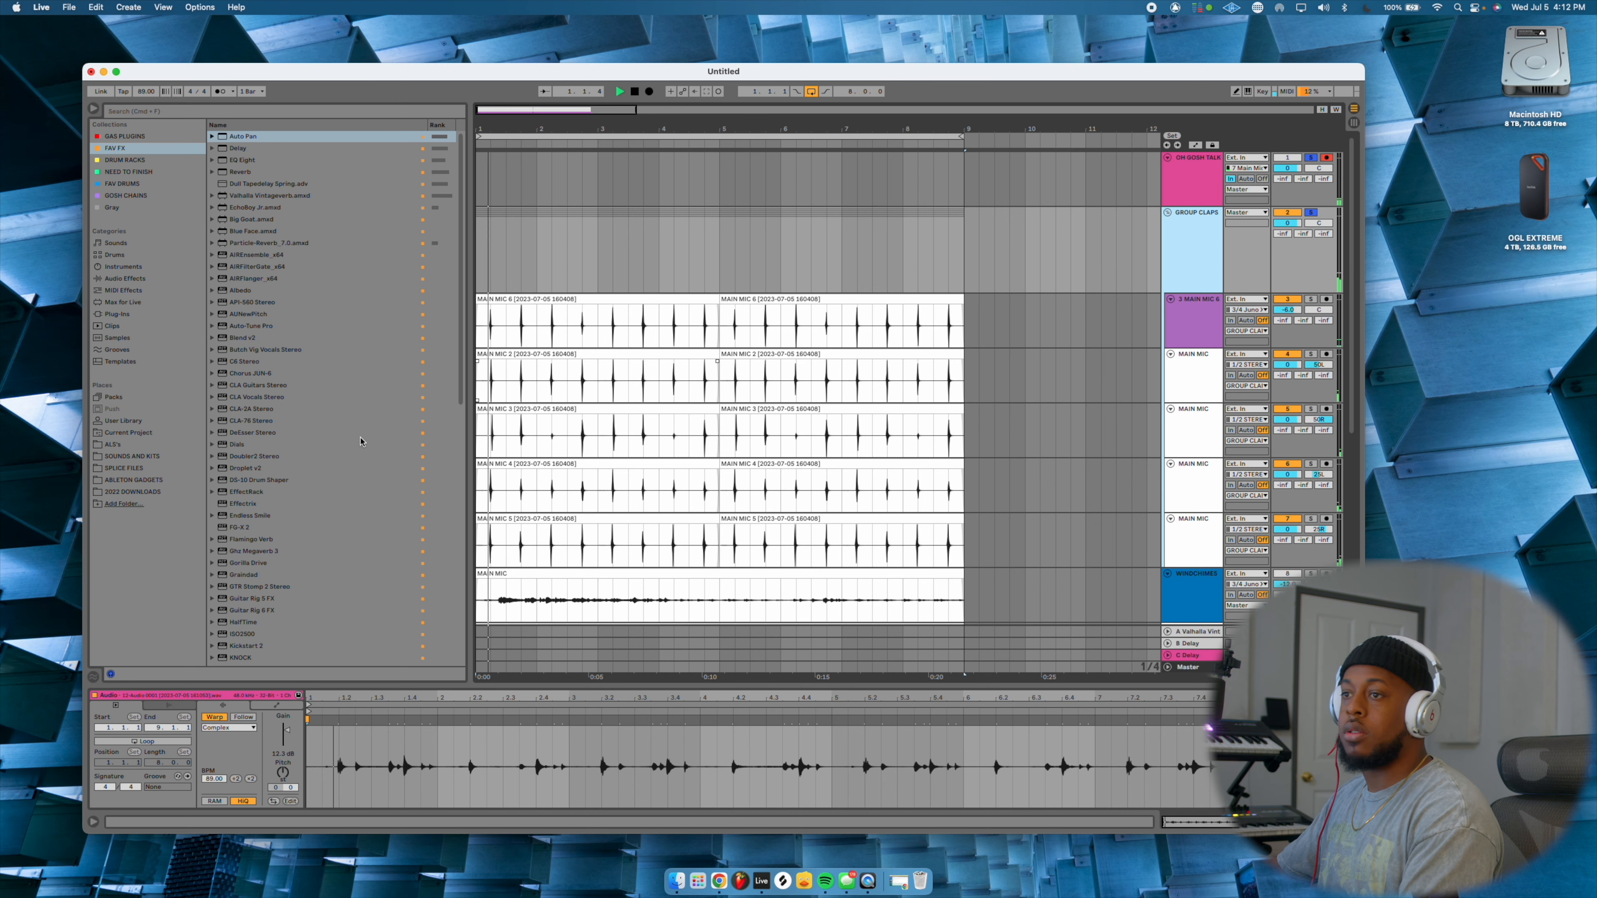
pyautogui.press('space')
pyautogui.doubleClick(259, 480)
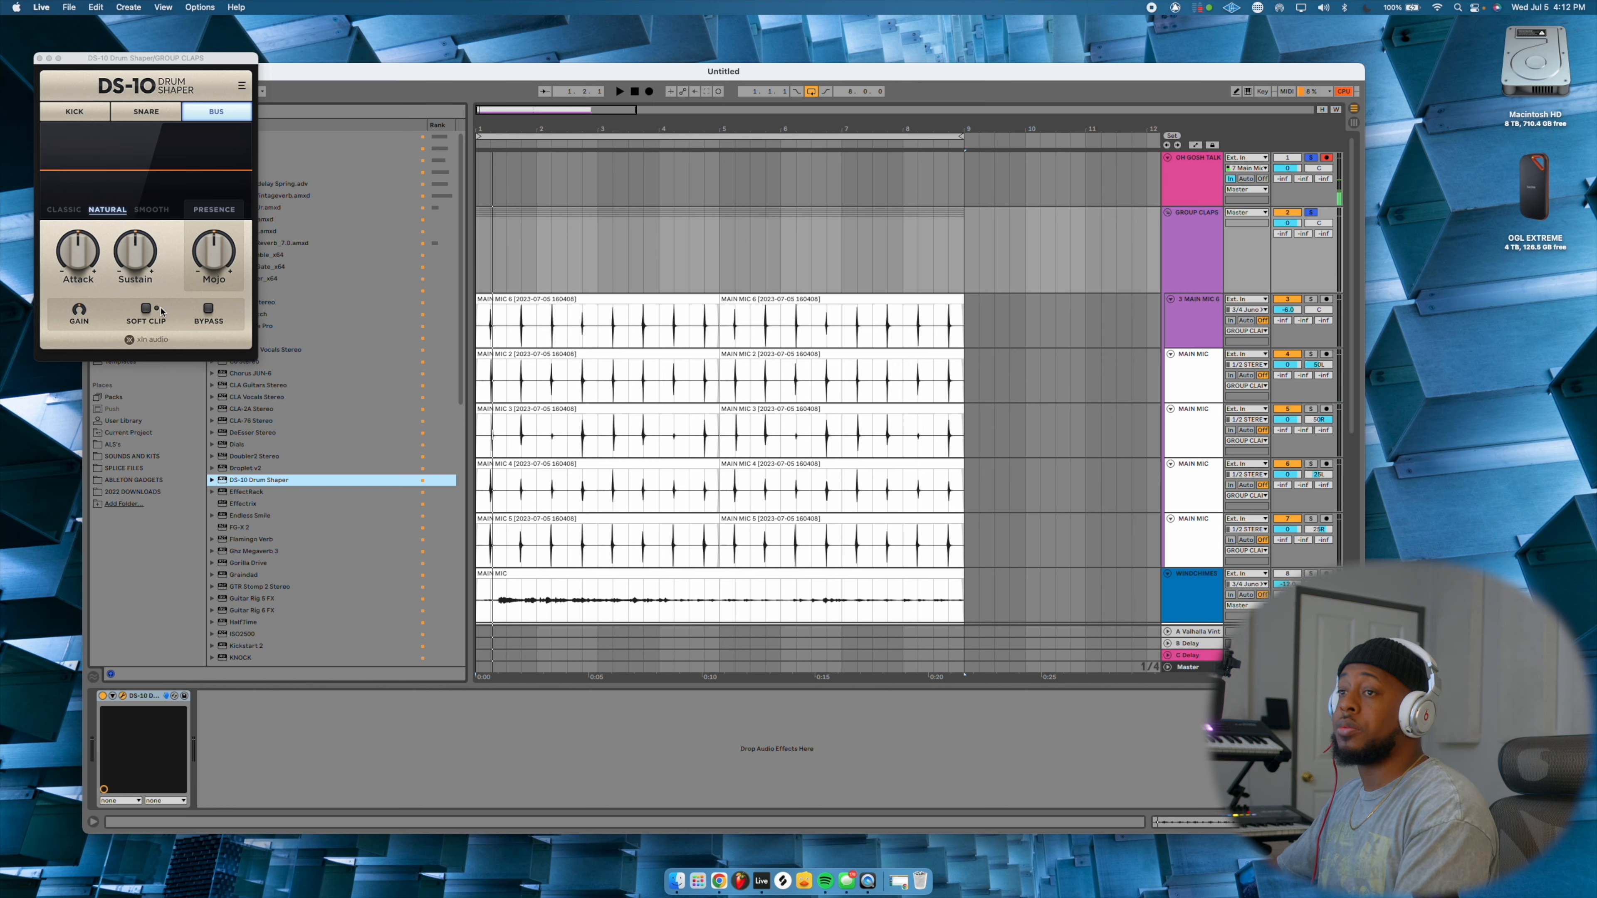
pyautogui.press('space')
pyautogui.moveTo(131, 246); pyautogui.dragTo(129, 285)
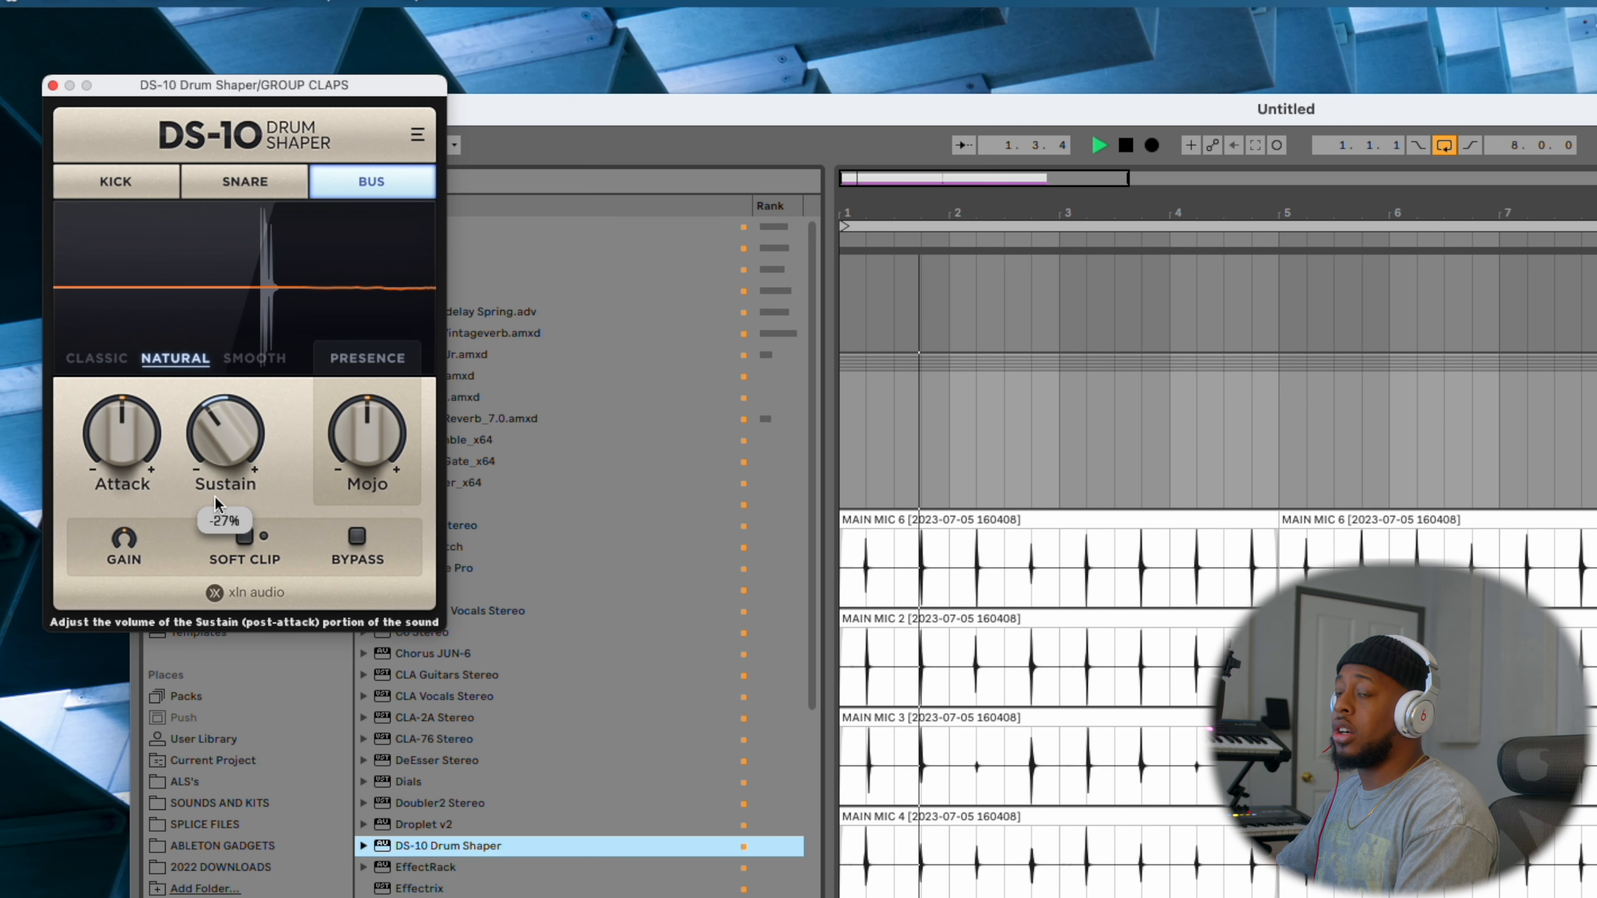
pyautogui.moveTo(215, 503); pyautogui.dragTo(201, 597)
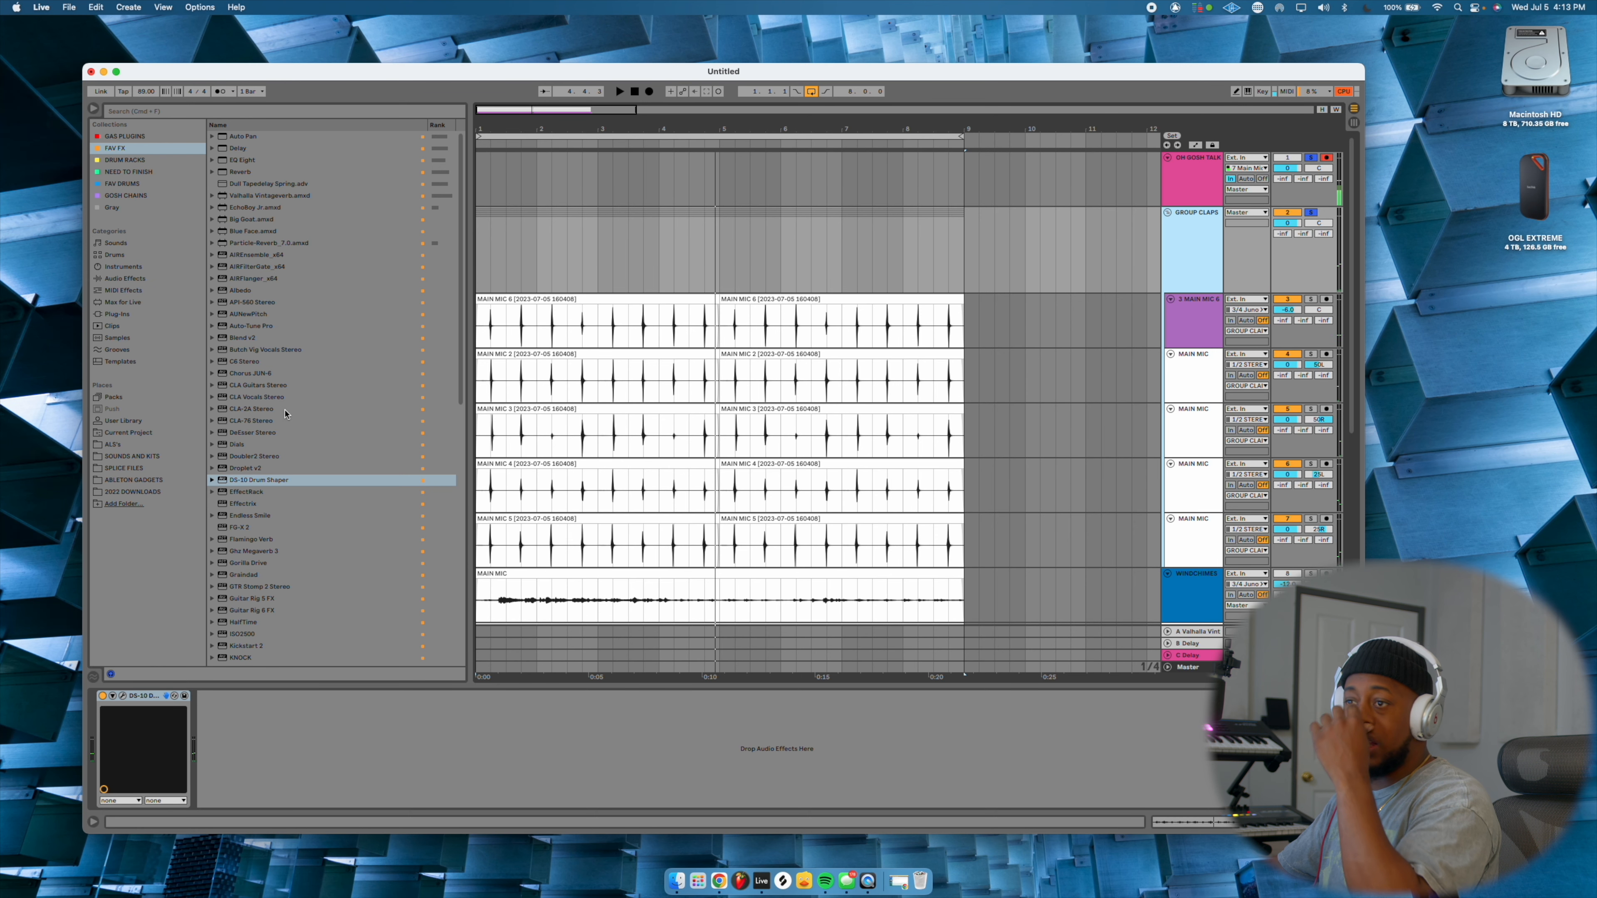
# Add the CLA-2A Stereo compressor to GROUP CLAPS with Peak Reduction at about 70 and Gain at about 30
pyautogui.doubleClick(285, 410)
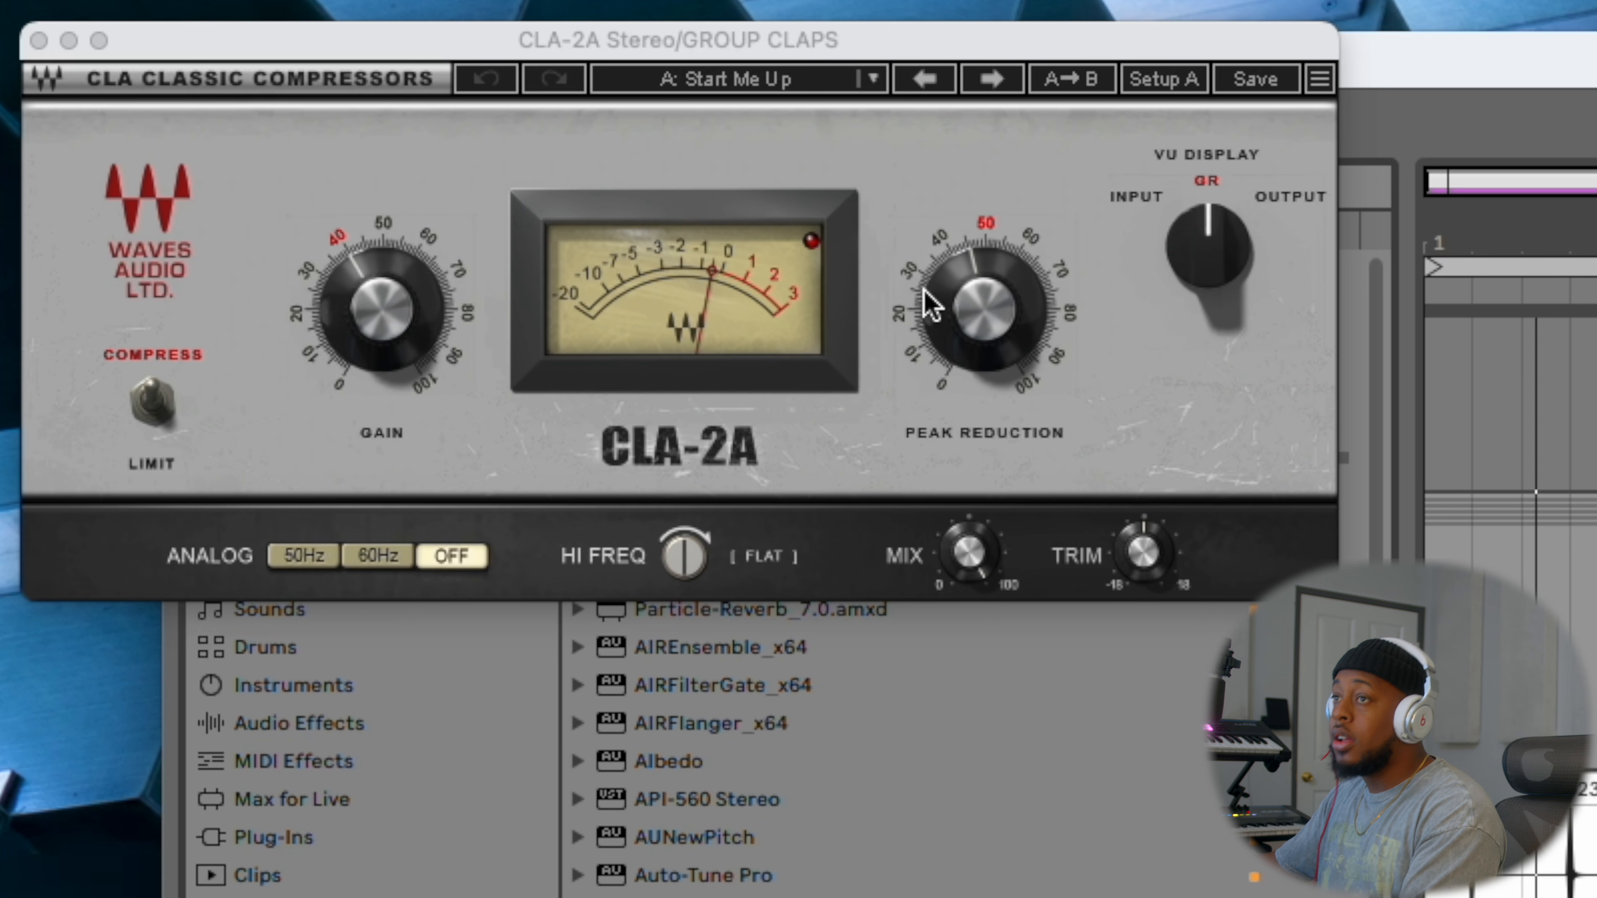
pyautogui.moveTo(929, 306); pyautogui.dragTo(929, 283)
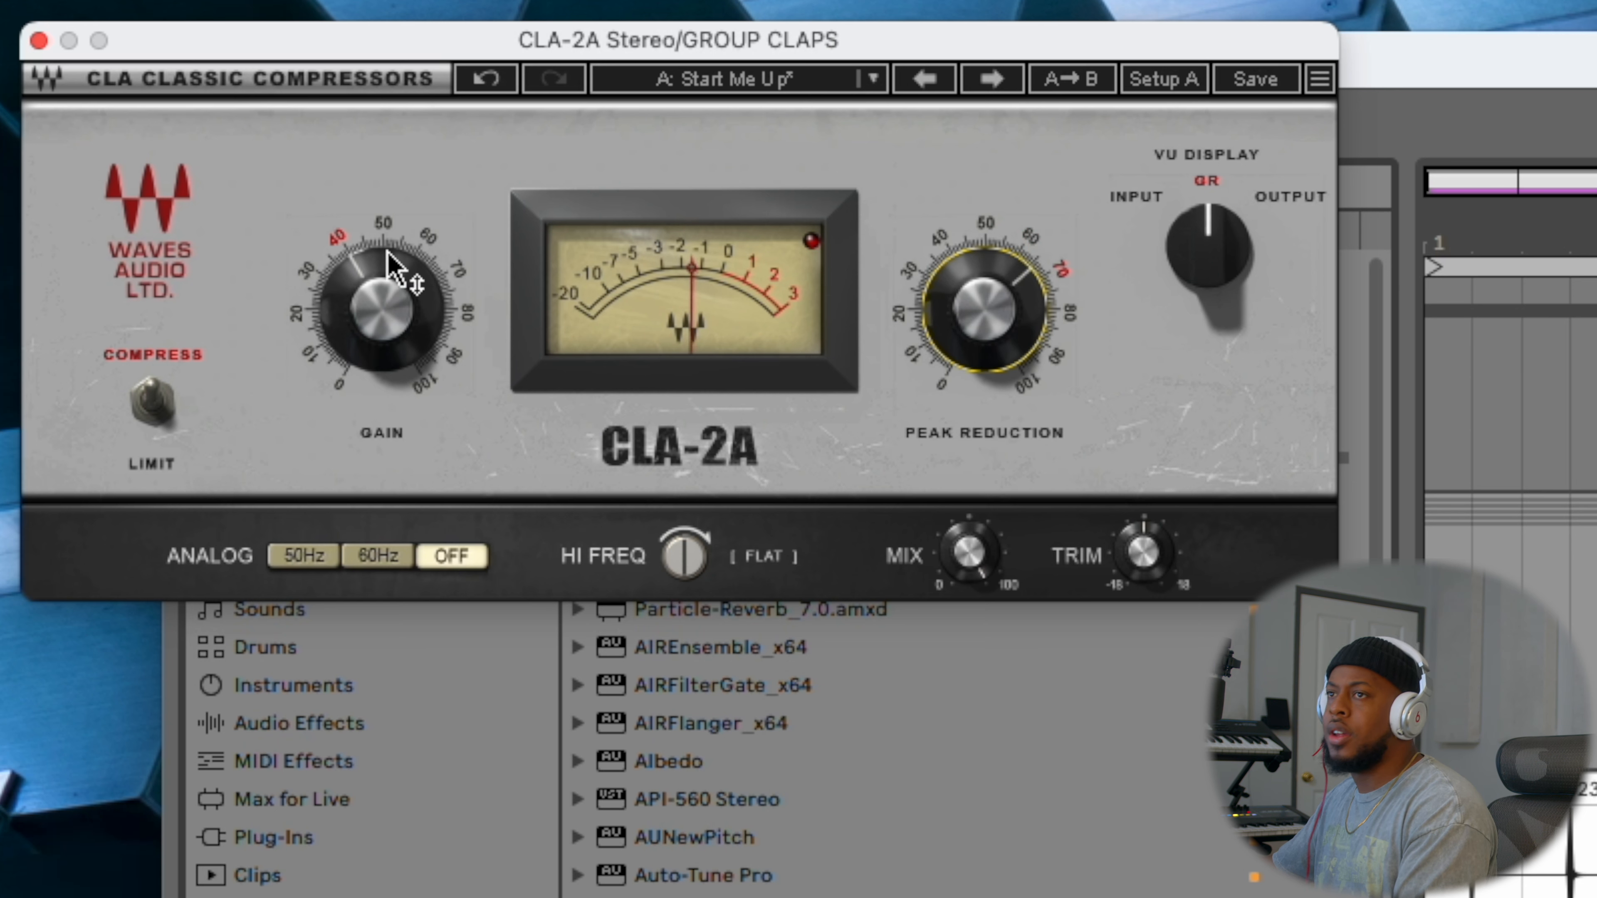
pyautogui.moveTo(386, 259); pyautogui.dragTo(386, 260)
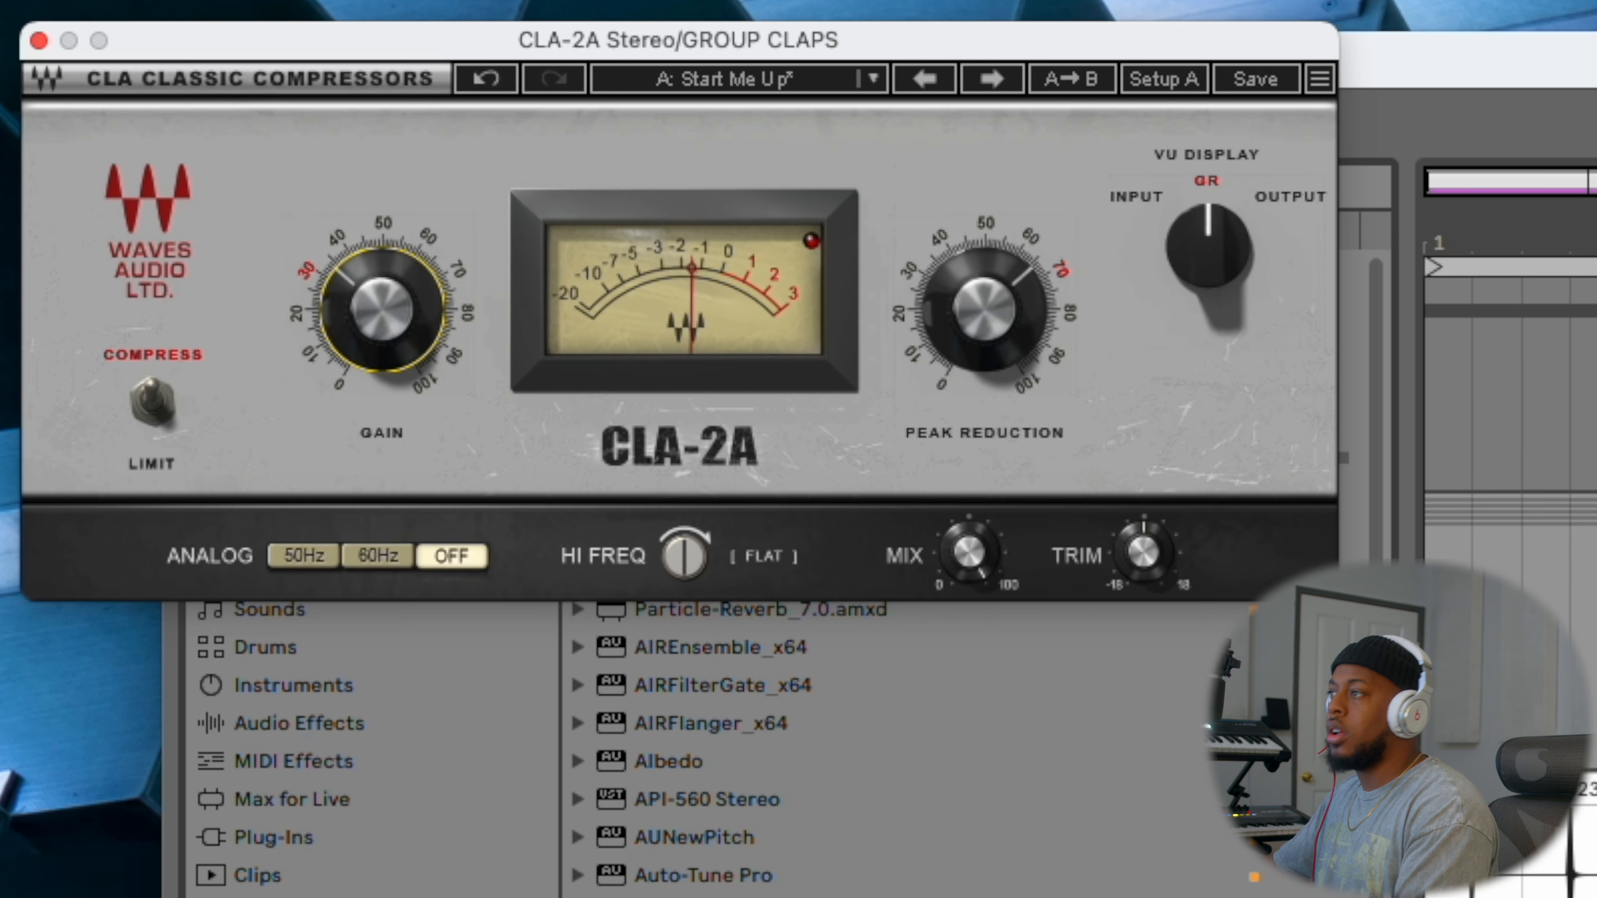
pyautogui.click(39, 41)
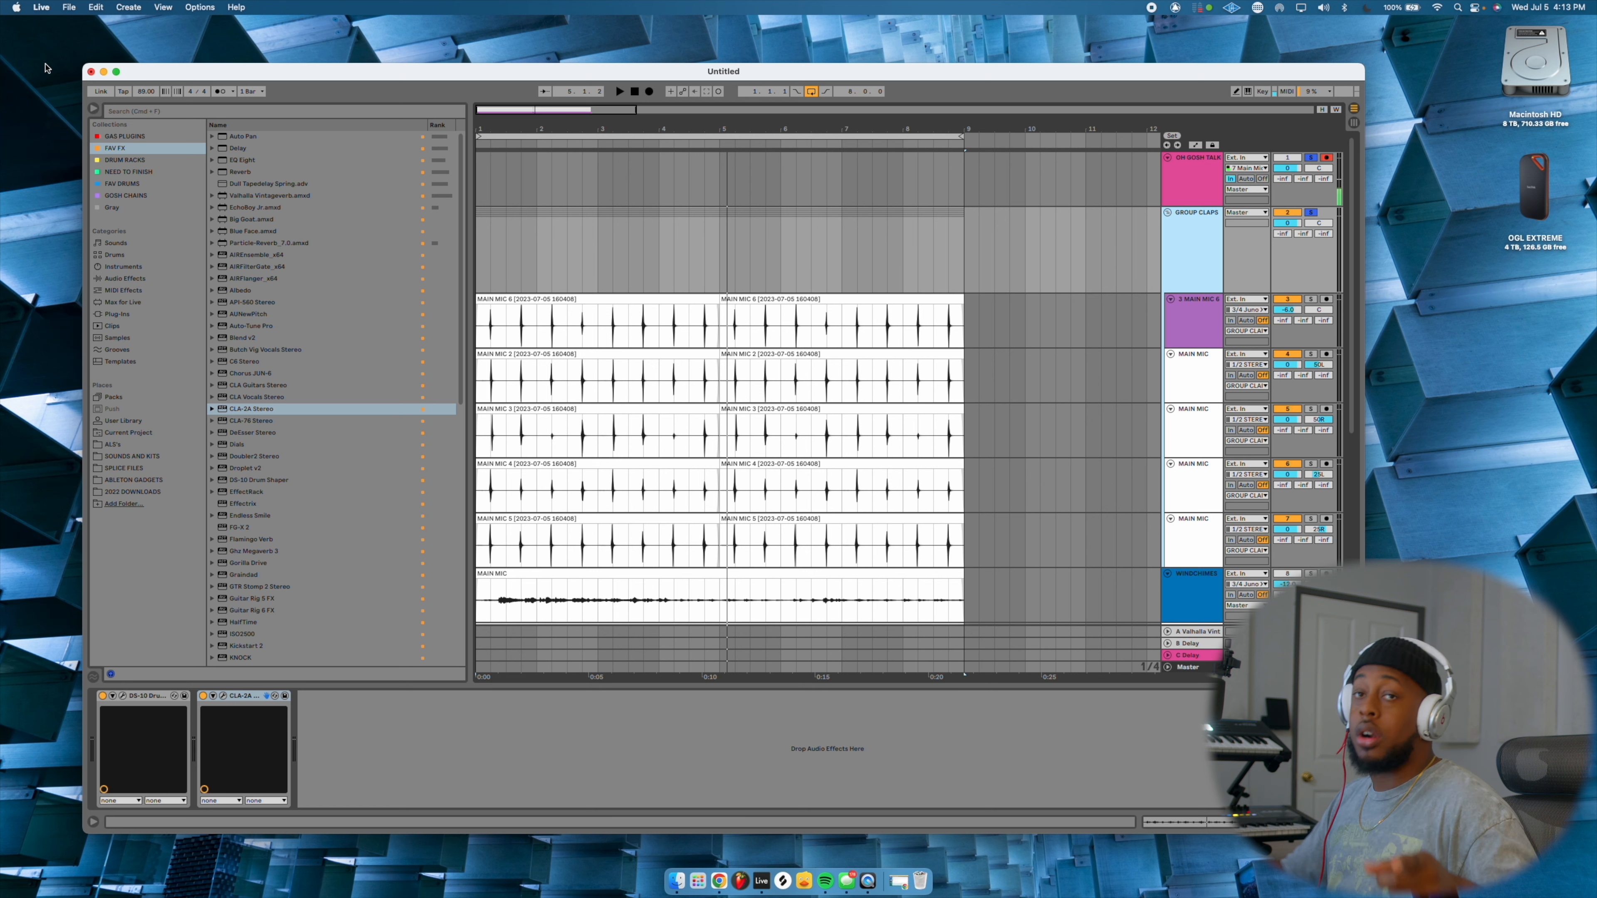
# Add Nymano AudioShaper to GROUP CLAPS and reduce its transient Sustain to about -48.4
pyautogui.scroll(-5, 322, 536)
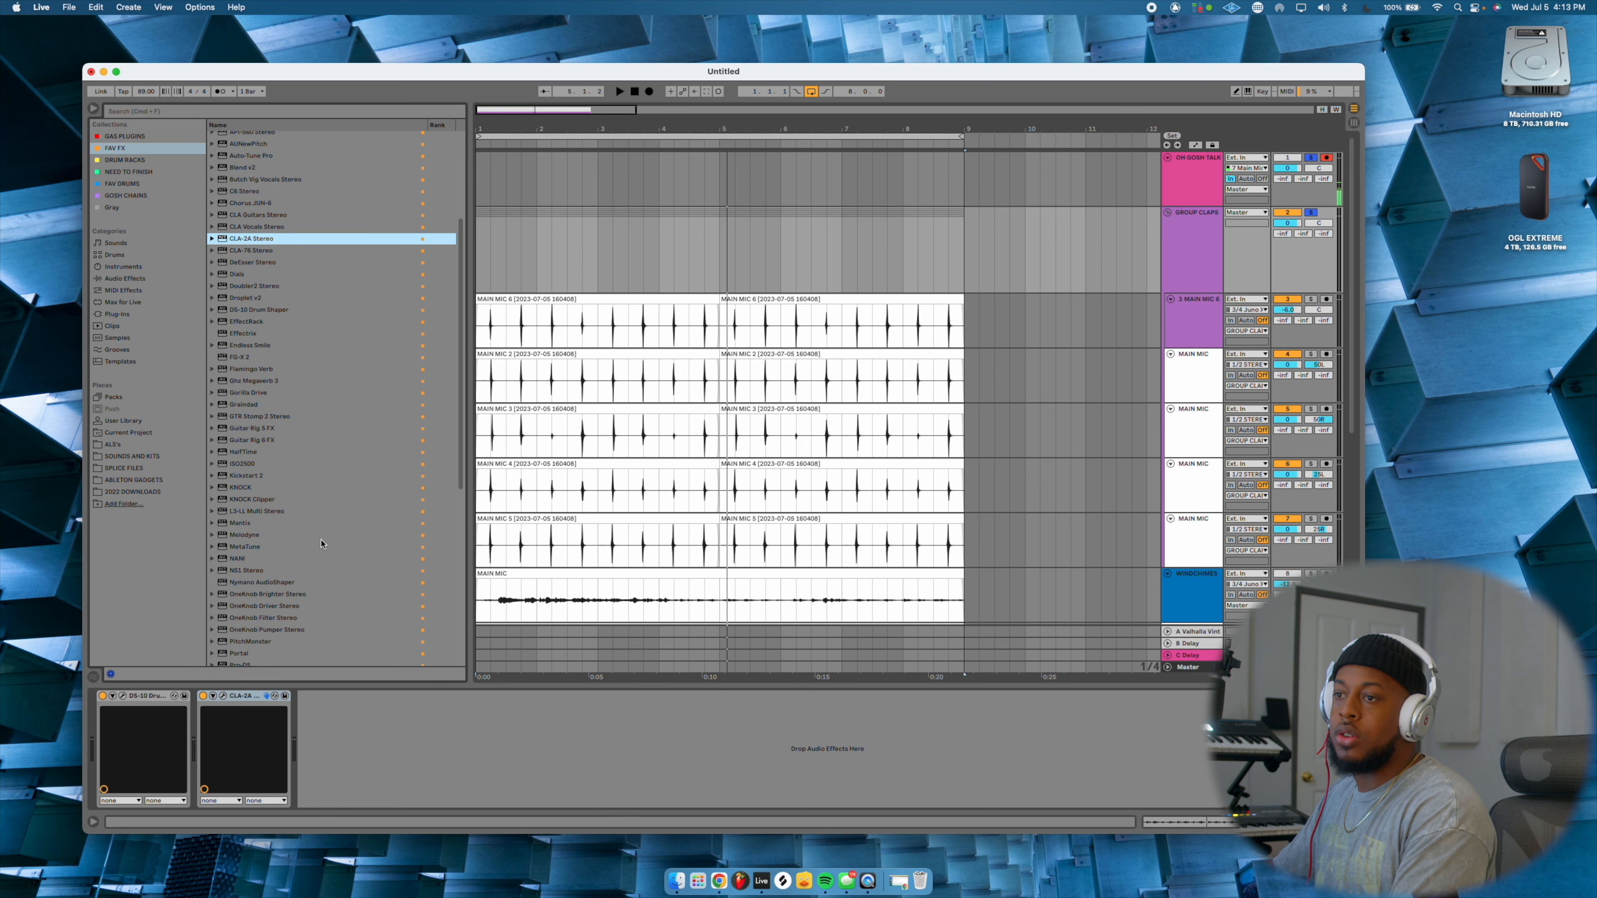
pyautogui.scroll(-10, 257, 536)
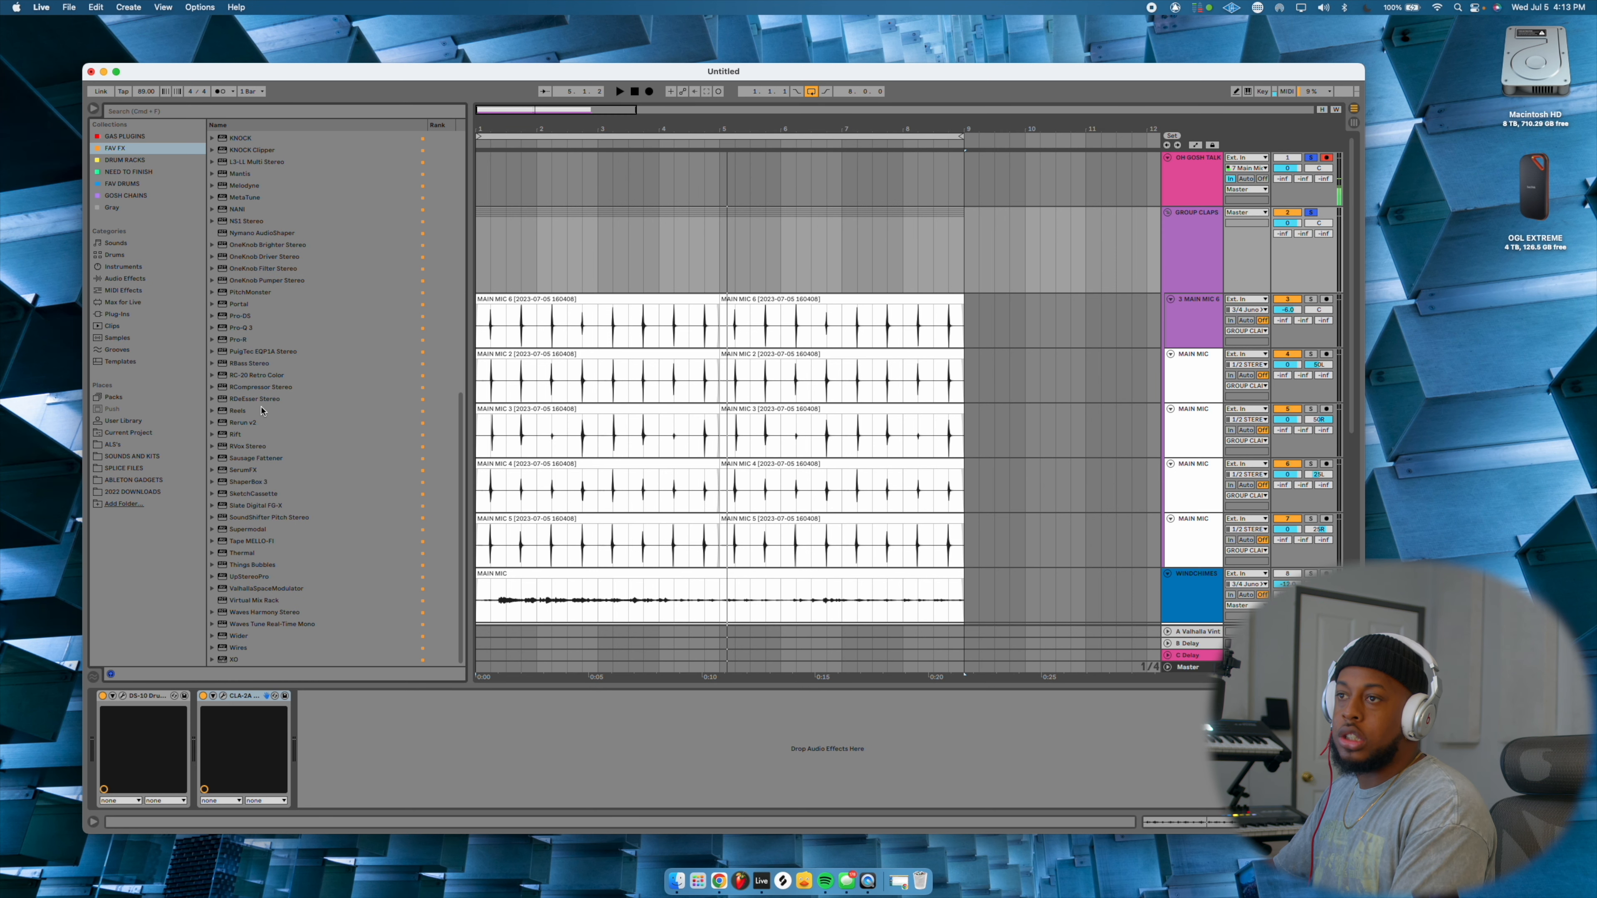
pyautogui.scroll(1, 261, 327)
pyautogui.click(262, 239)
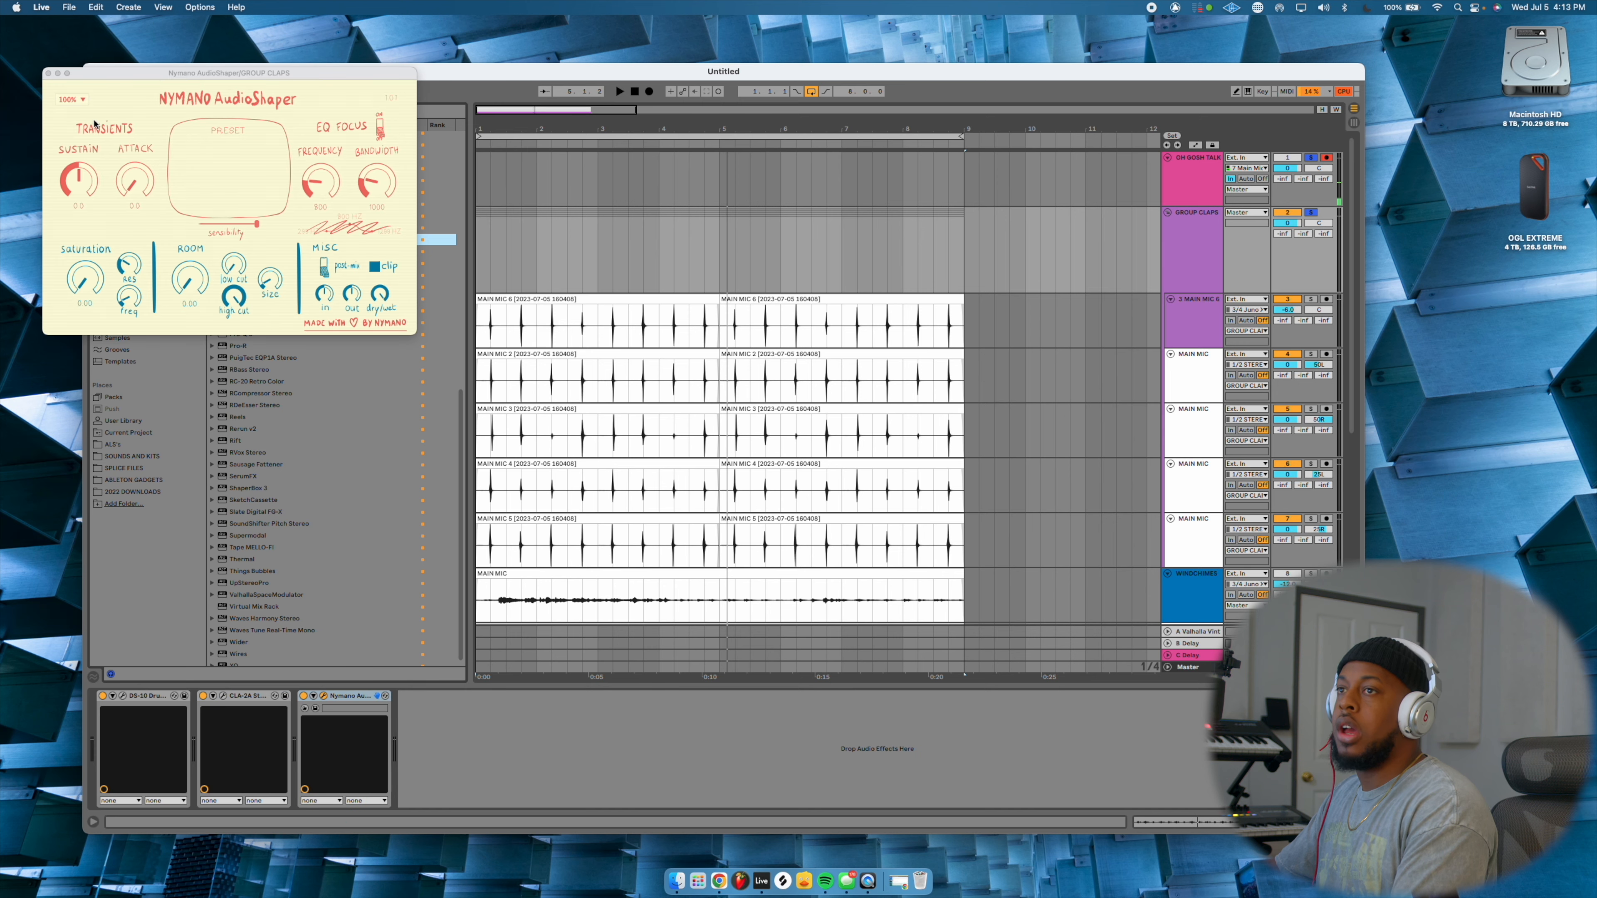
pyautogui.moveTo(157, 75); pyautogui.dragTo(821, 173)
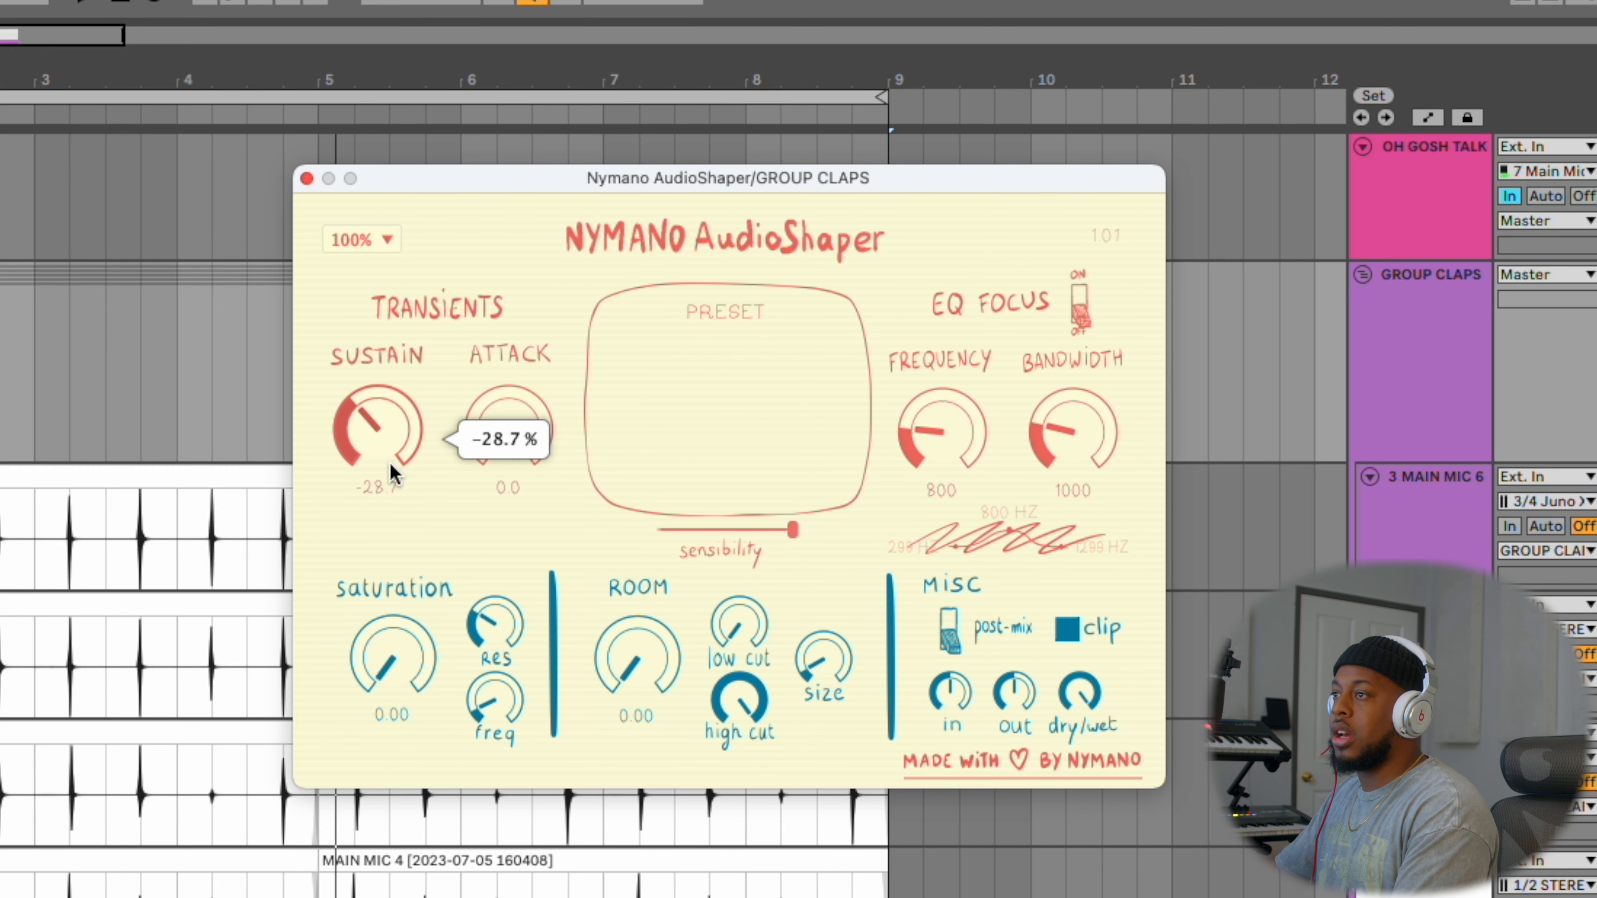
pyautogui.moveTo(389, 493)
pyautogui.mouseDown()
pyautogui.moveTo(371, 432)
pyautogui.moveTo(383, 497)
pyautogui.mouseUp()
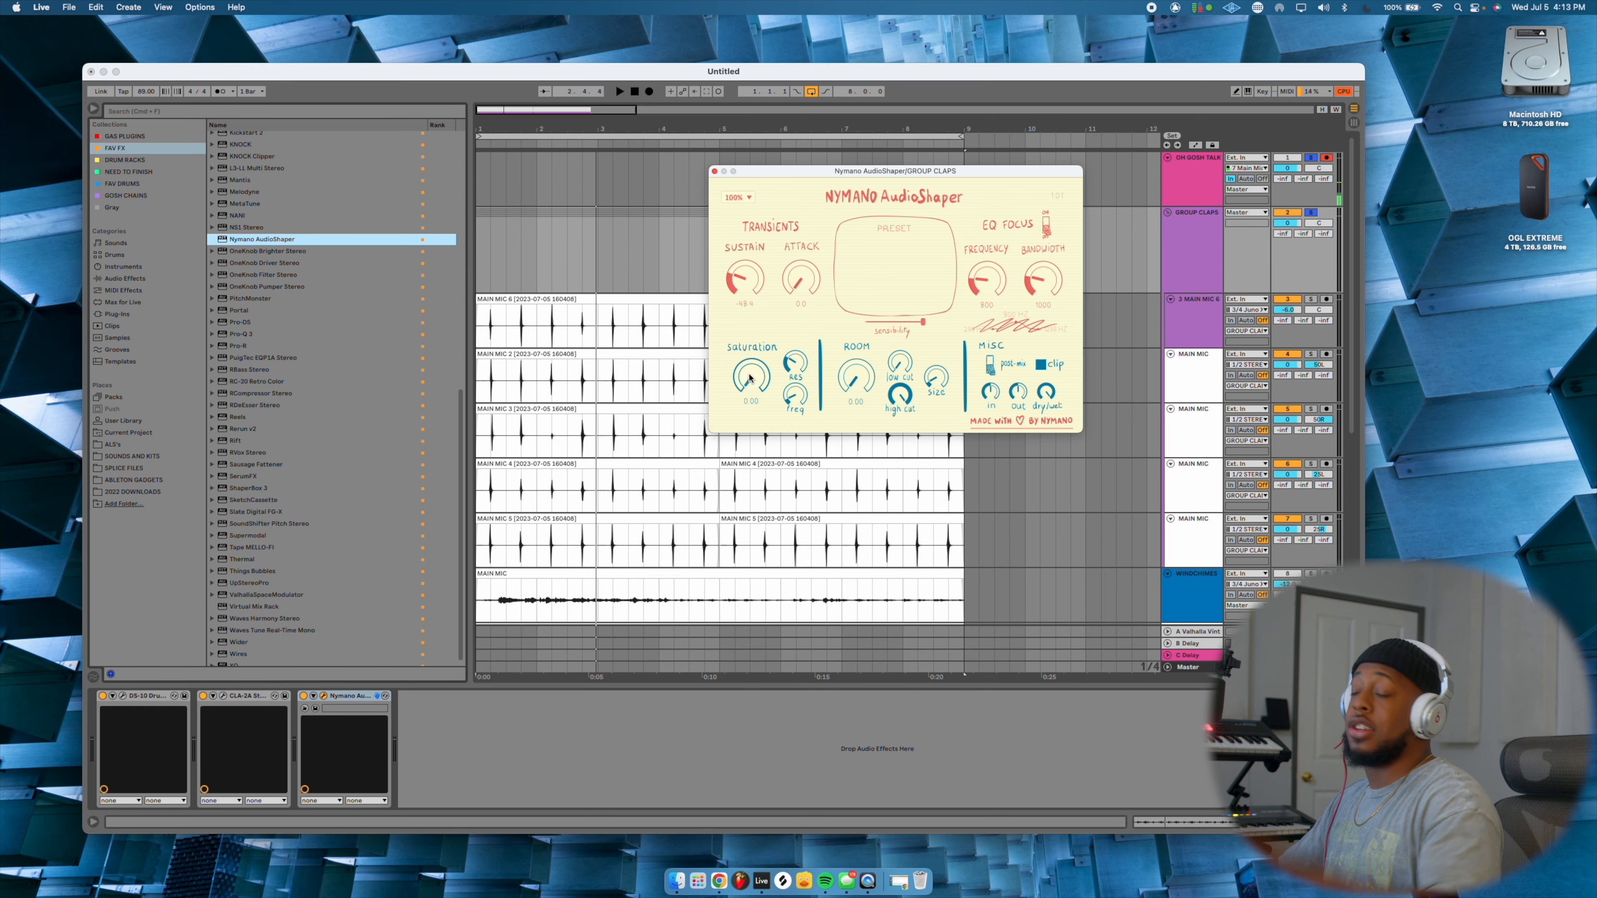
# Raise the AudioShaper's Saturation to about 2.71 and its Attack to about 22, and close the plugin window
pyautogui.moveTo(749, 378); pyautogui.dragTo(758, 330)
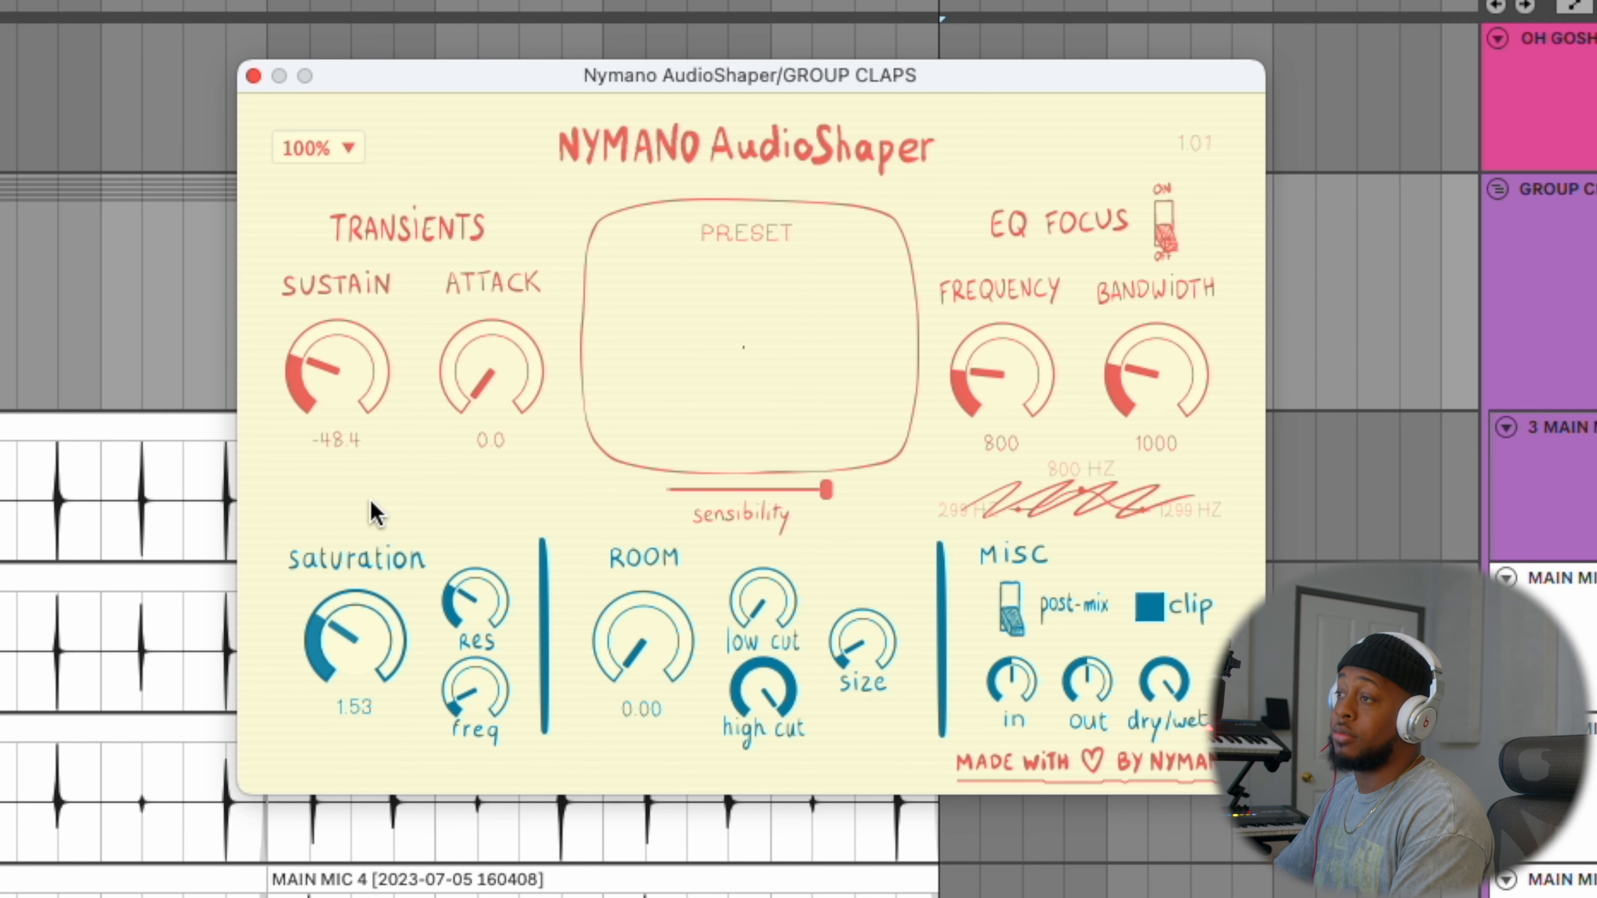
pyautogui.moveTo(328, 703); pyautogui.dragTo(378, 566)
pyautogui.moveTo(457, 400); pyautogui.dragTo(450, 309)
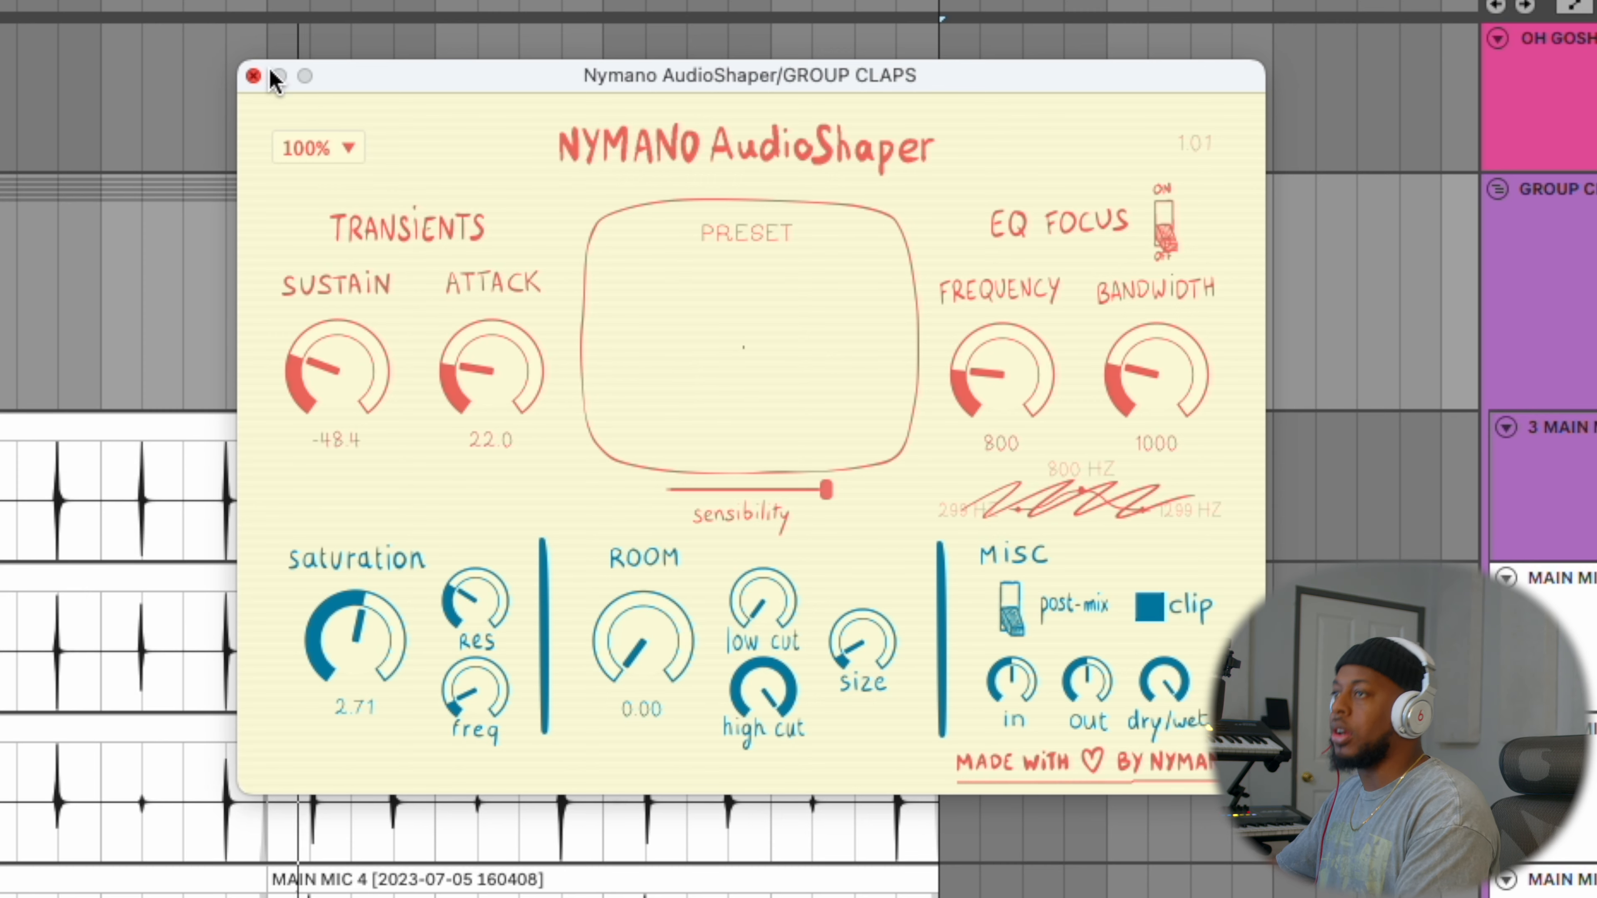
pyautogui.click(253, 76)
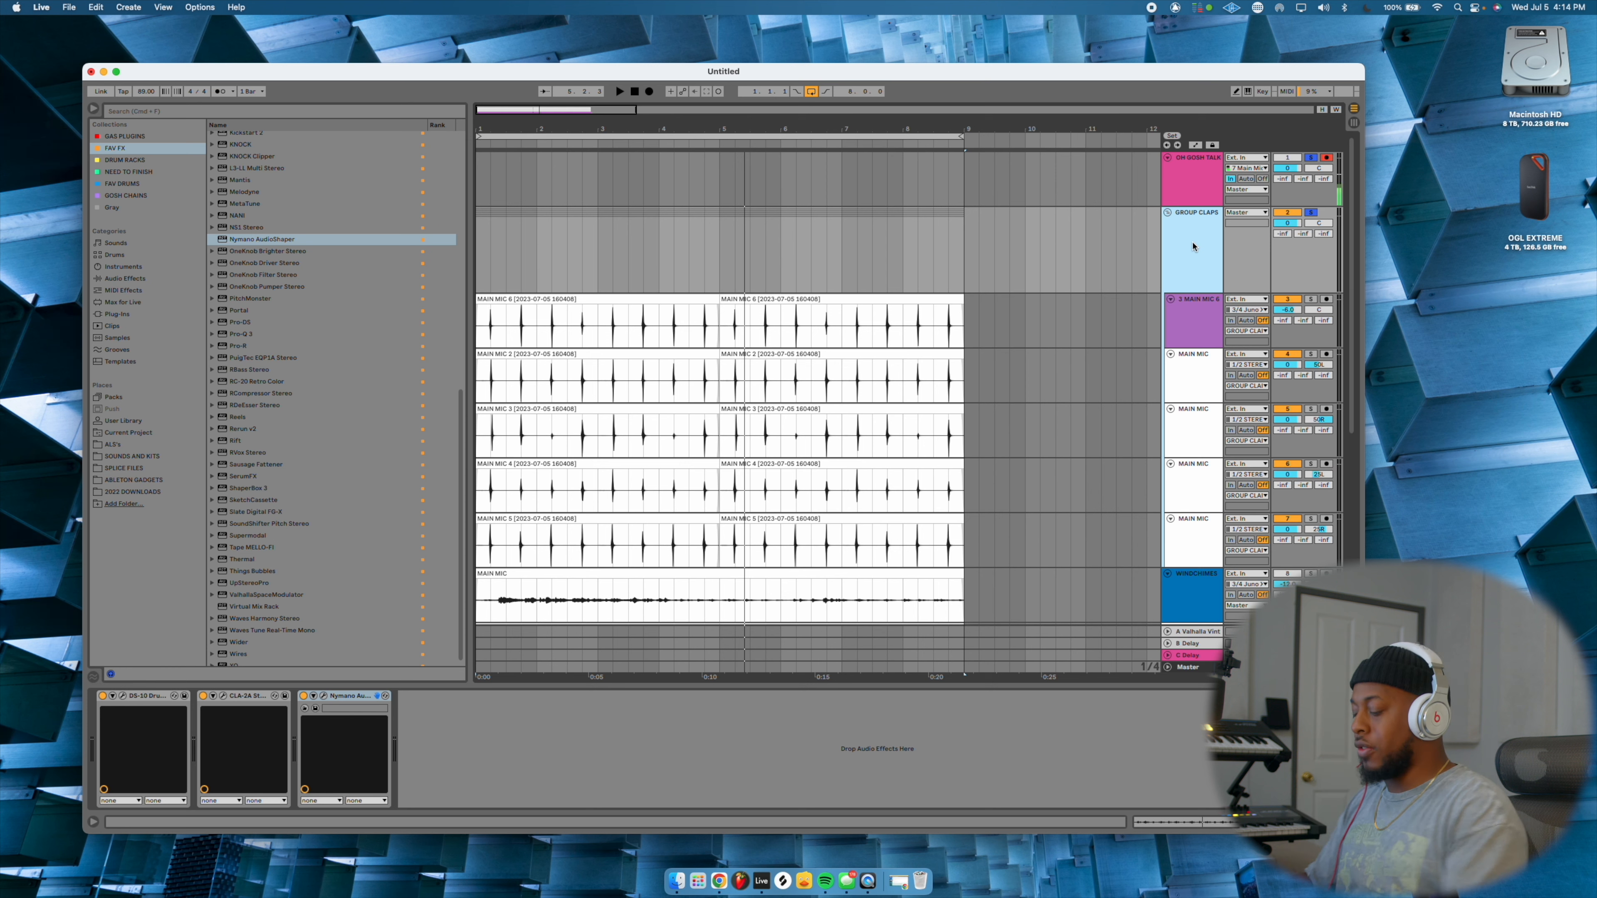
# Insert a new audio track below the claps group and set its audio input to Resampling
pyautogui.press('super+t')
pyautogui.scroll(-2, 1159, 481)
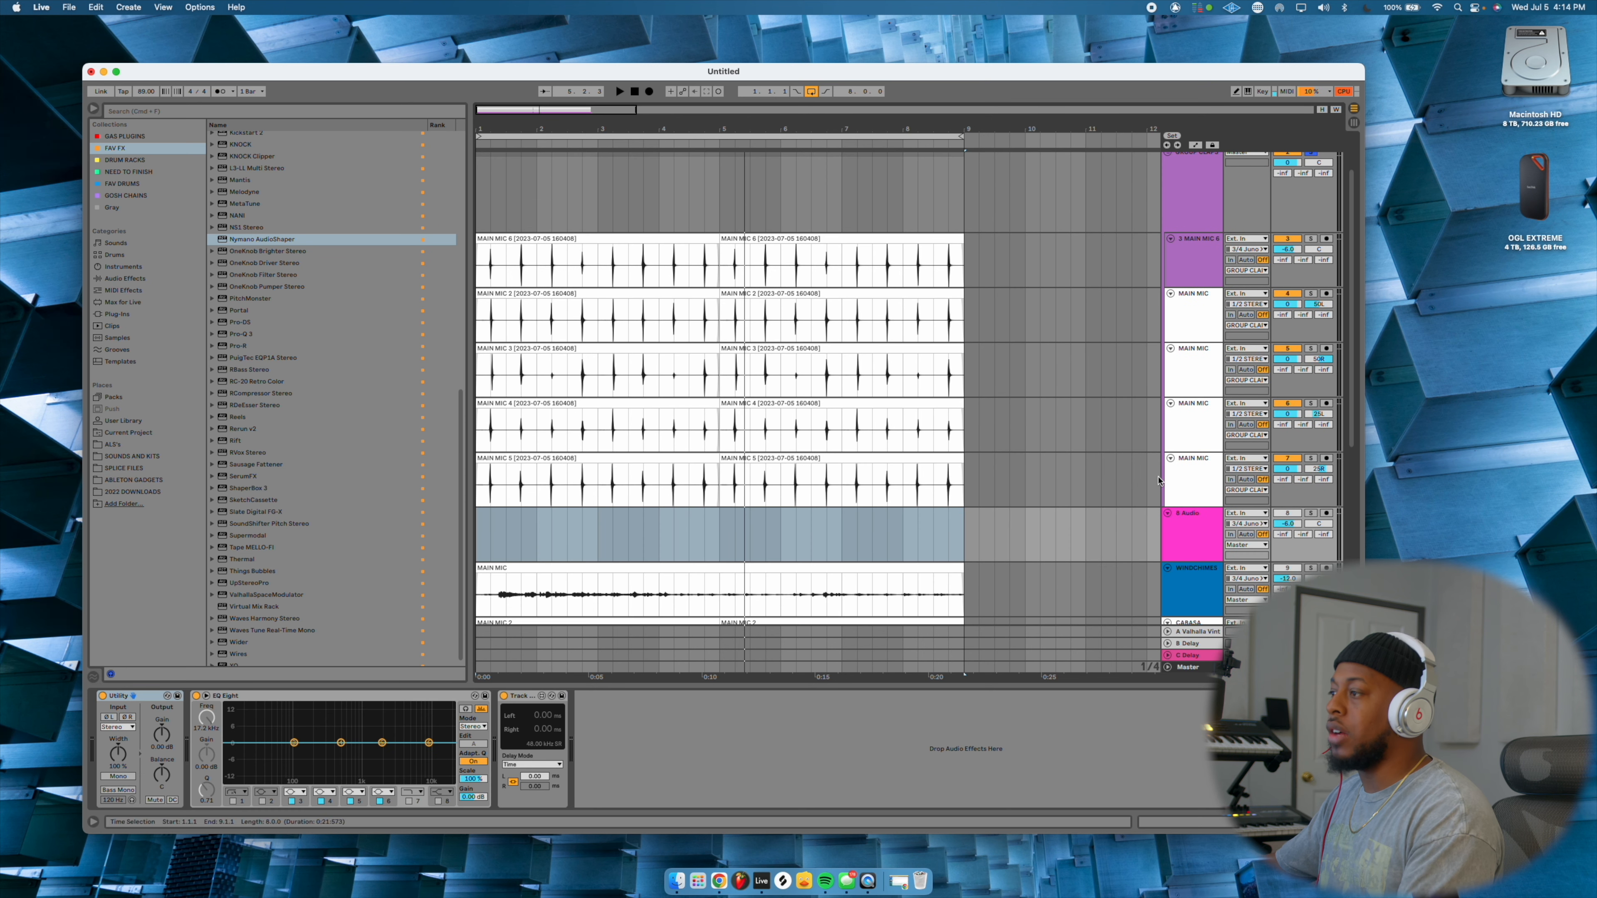
pyautogui.click(1196, 537)
pyautogui.click(1238, 513)
pyautogui.click(1237, 522)
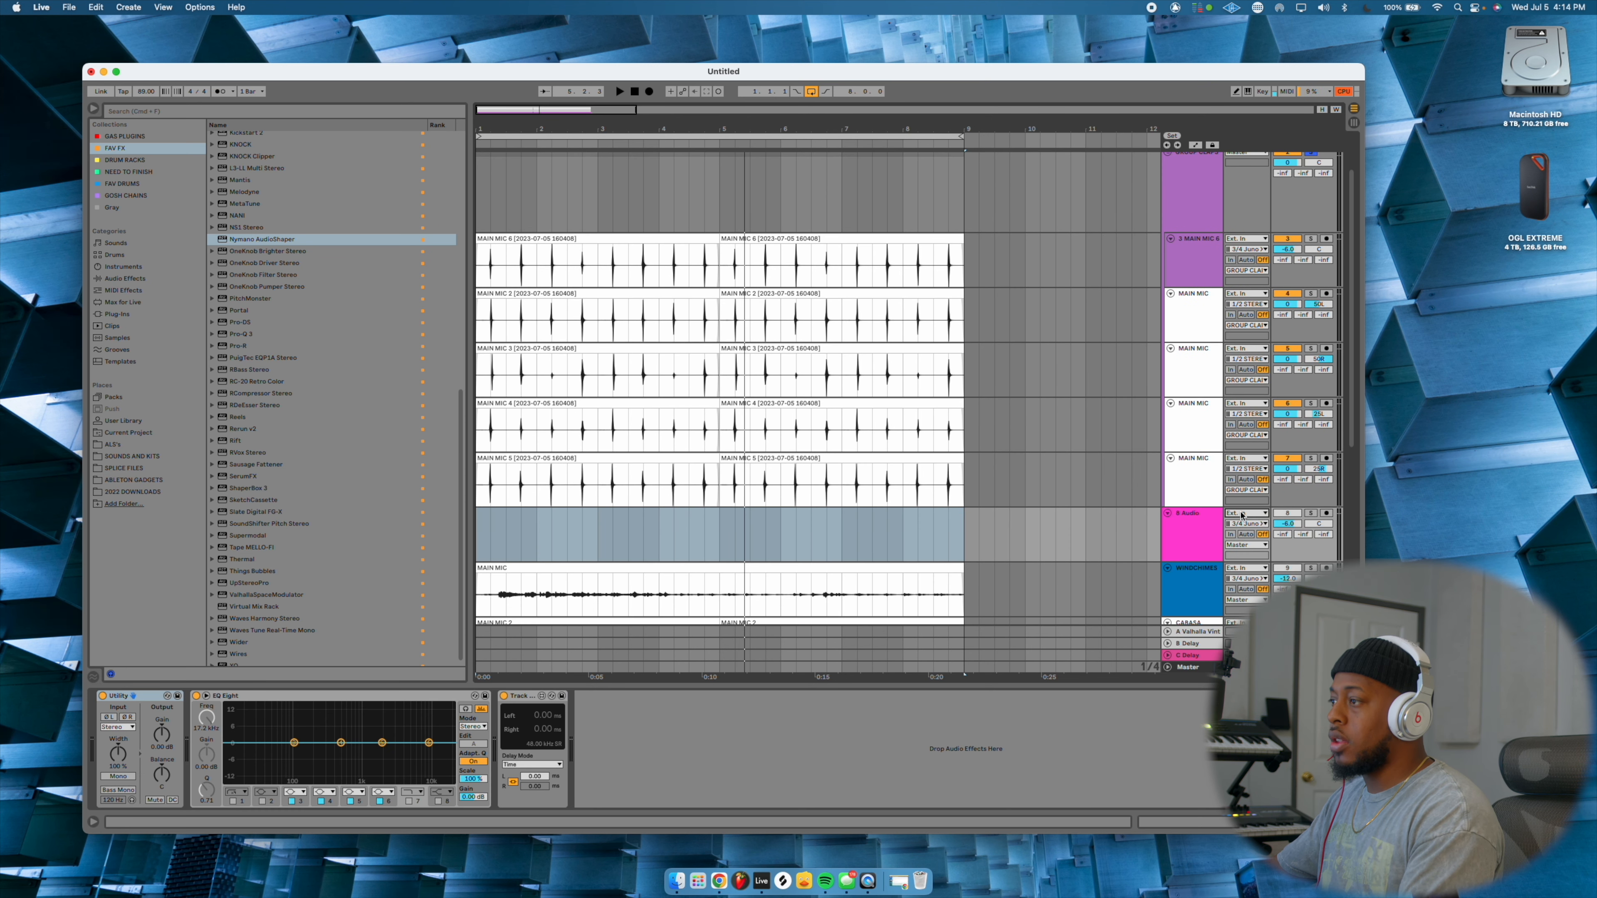
pyautogui.click(1239, 513)
pyautogui.click(1249, 543)
# Remove the original GROUP CLAPS group, keeping the resampled claps recording
pyautogui.scroll(3, 1326, 517)
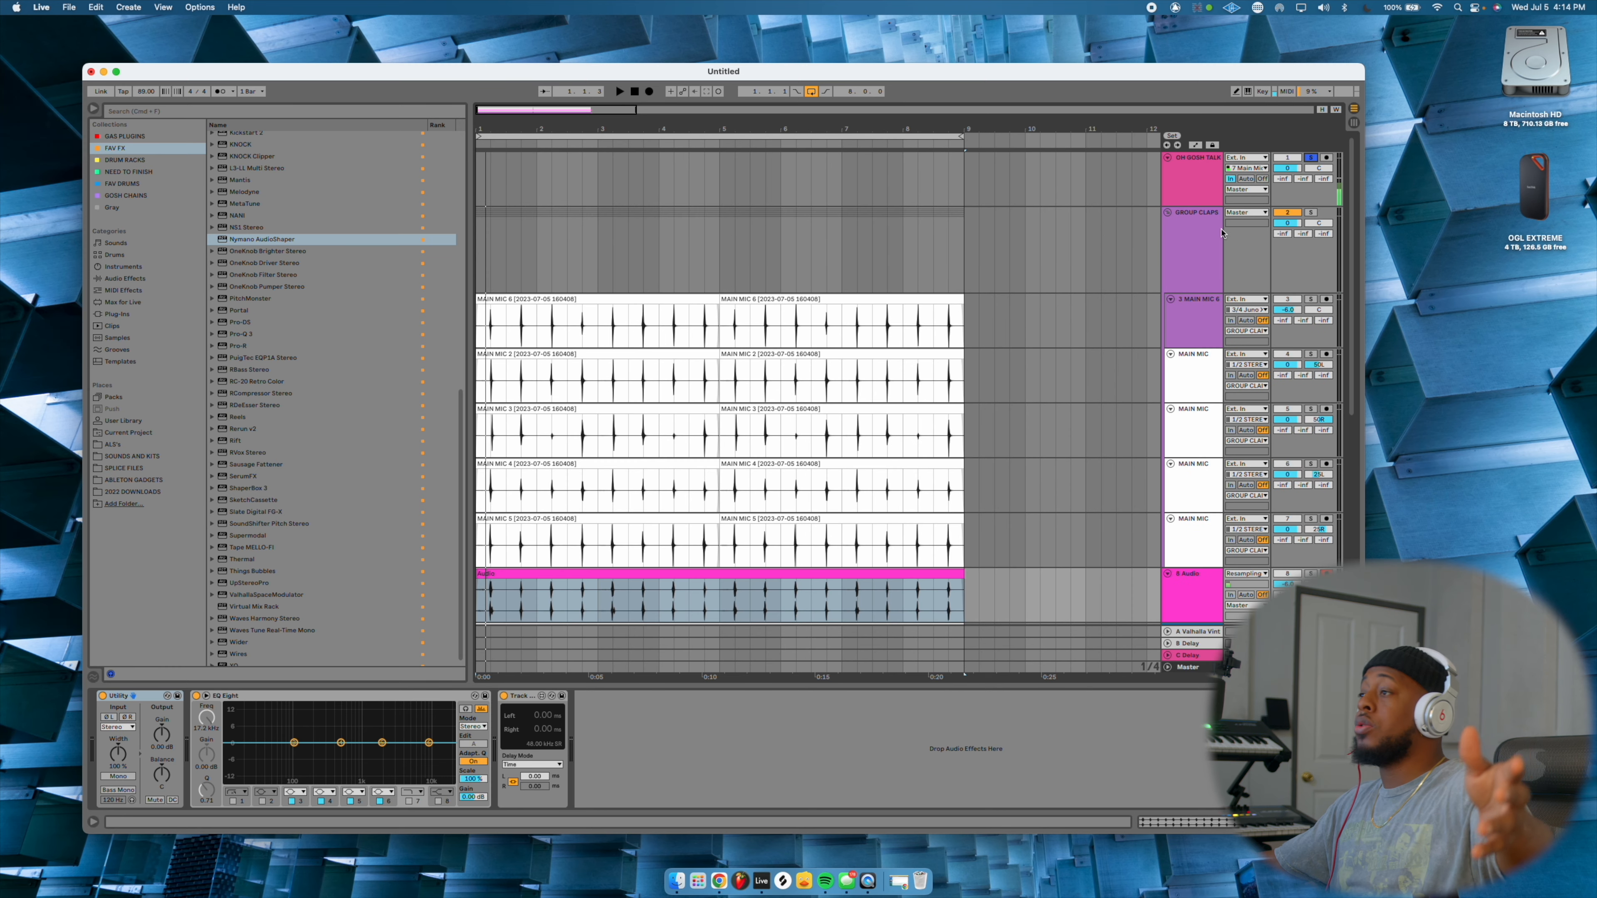
pyautogui.click(1206, 239)
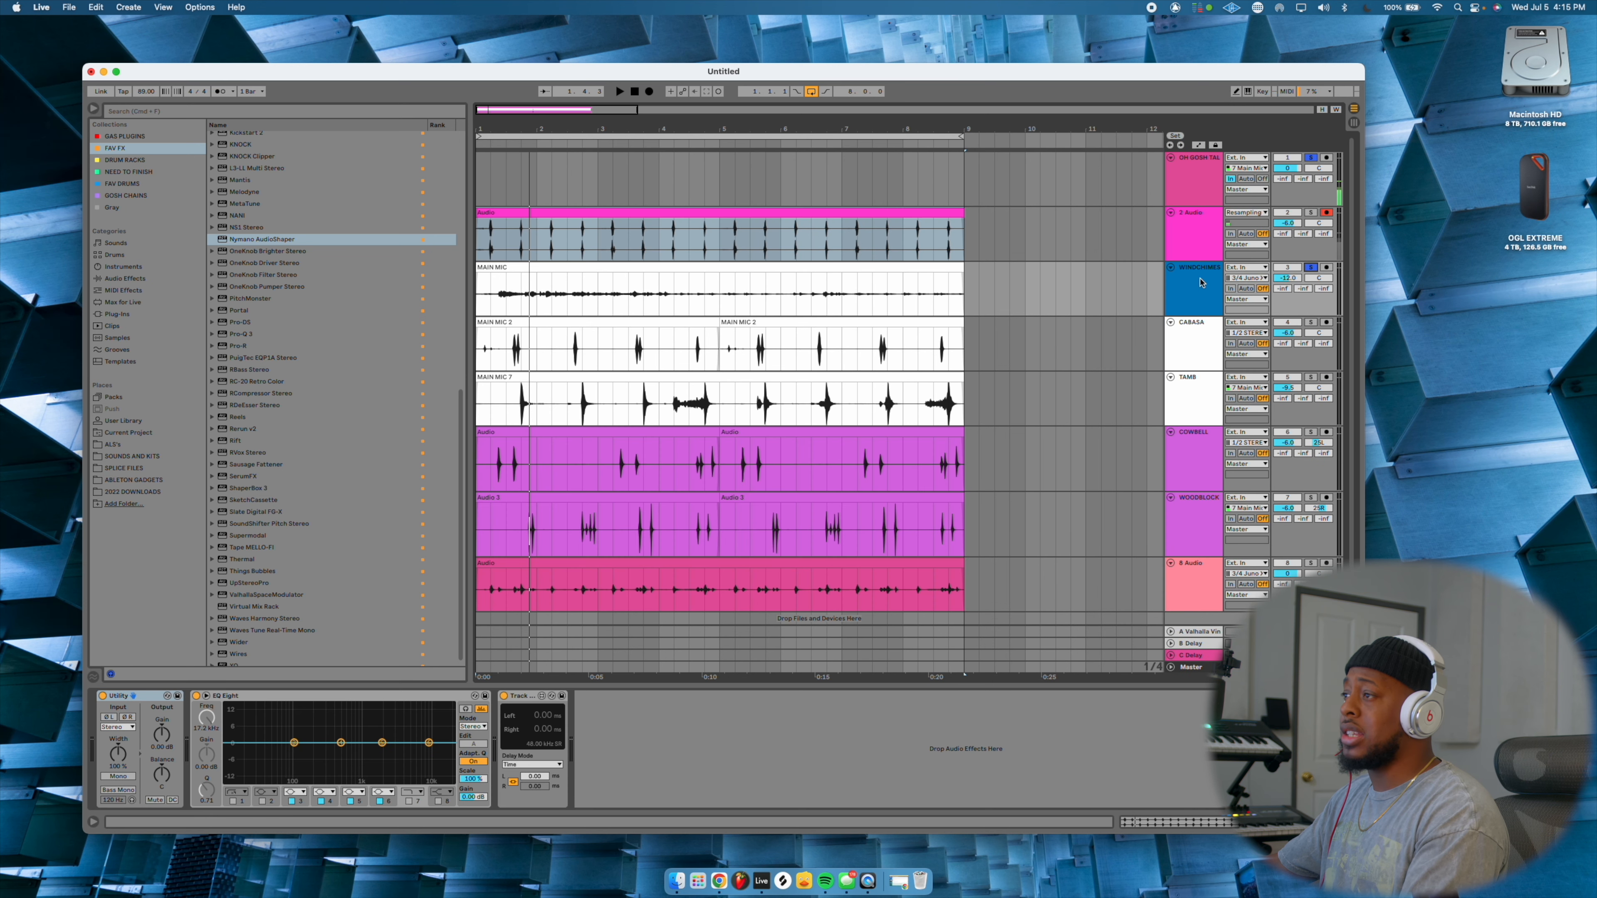
# Add a Compressor to WINDCHIMES, set its threshold to about -37.6 dB, and raise its output level
pyautogui.click(1200, 283)
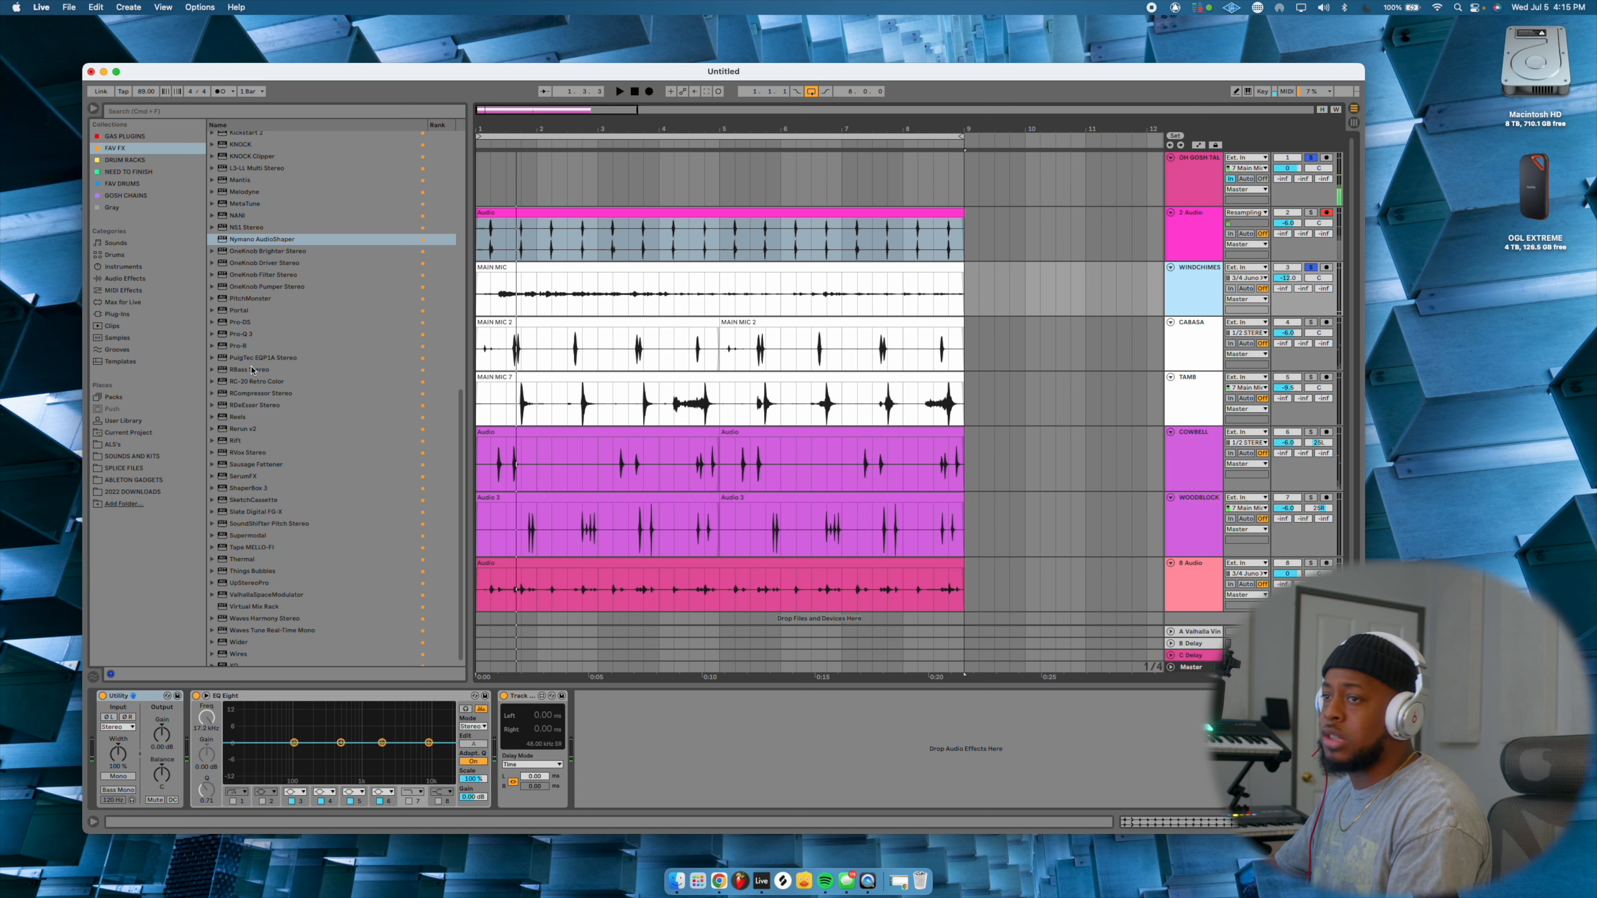
pyautogui.scroll(5, 290, 326)
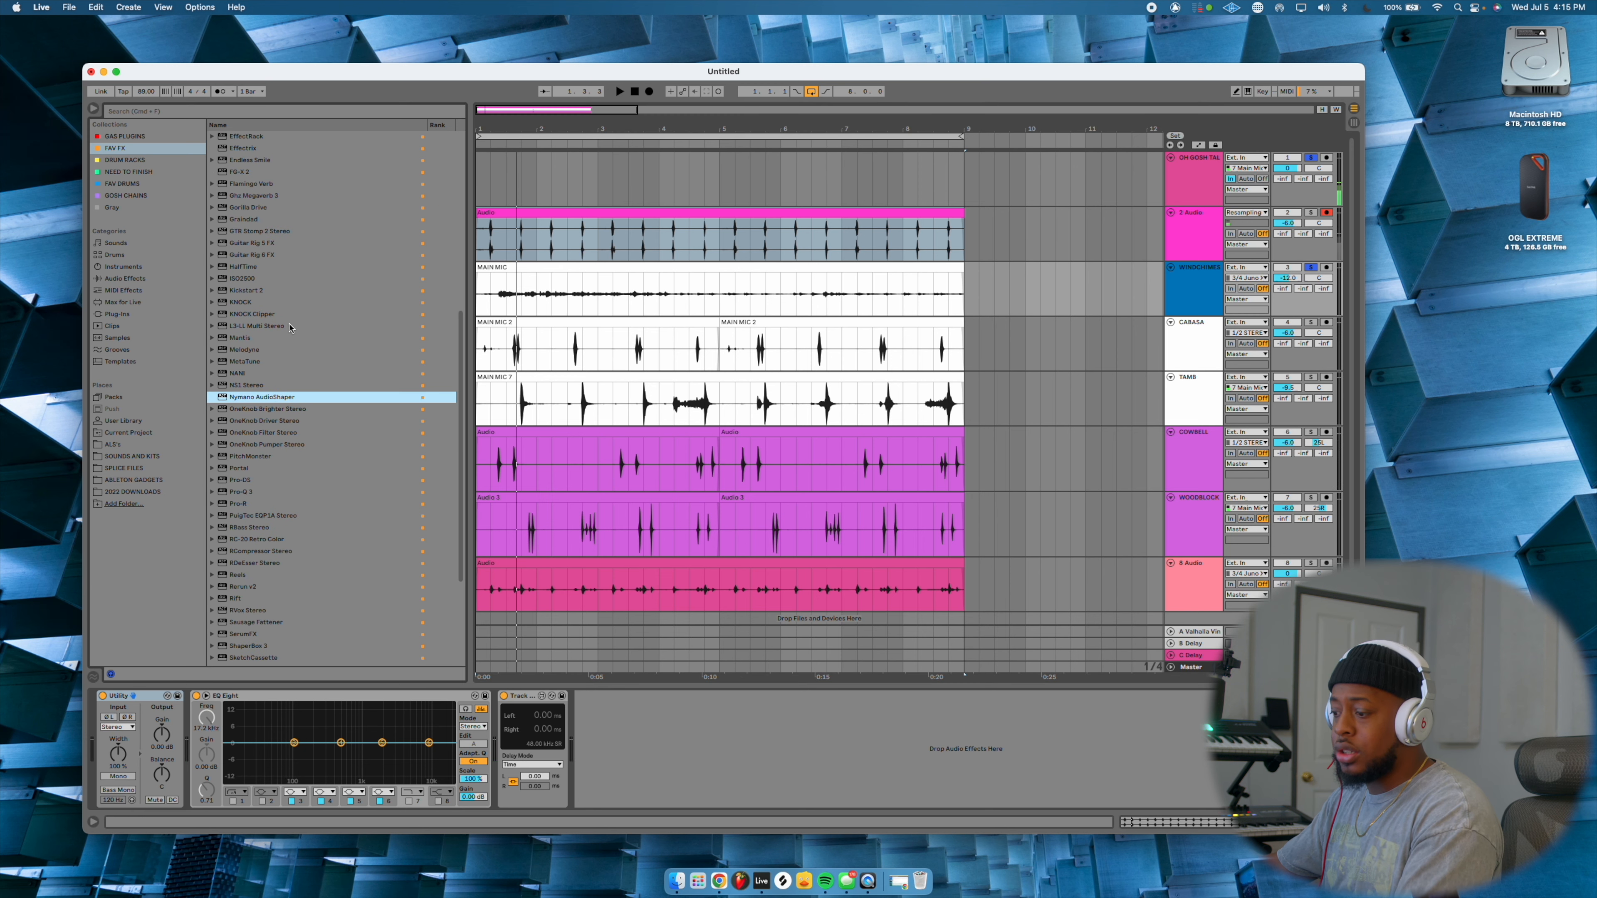
pyautogui.click(146, 151)
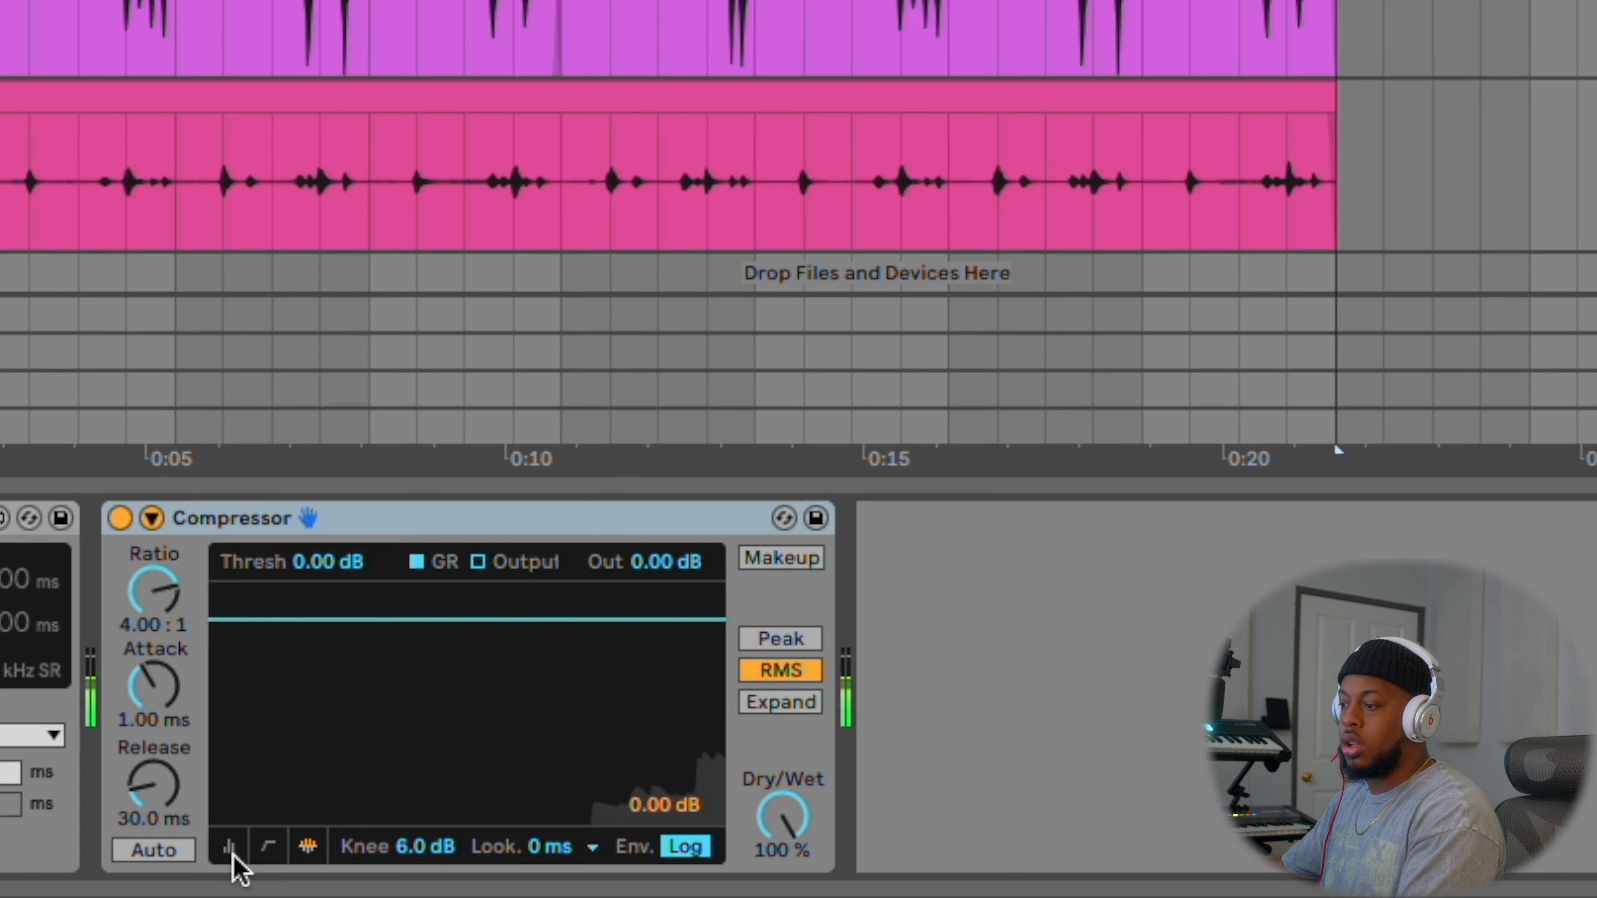
pyautogui.click(614, 799)
pyautogui.moveTo(284, 615); pyautogui.dragTo(284, 752)
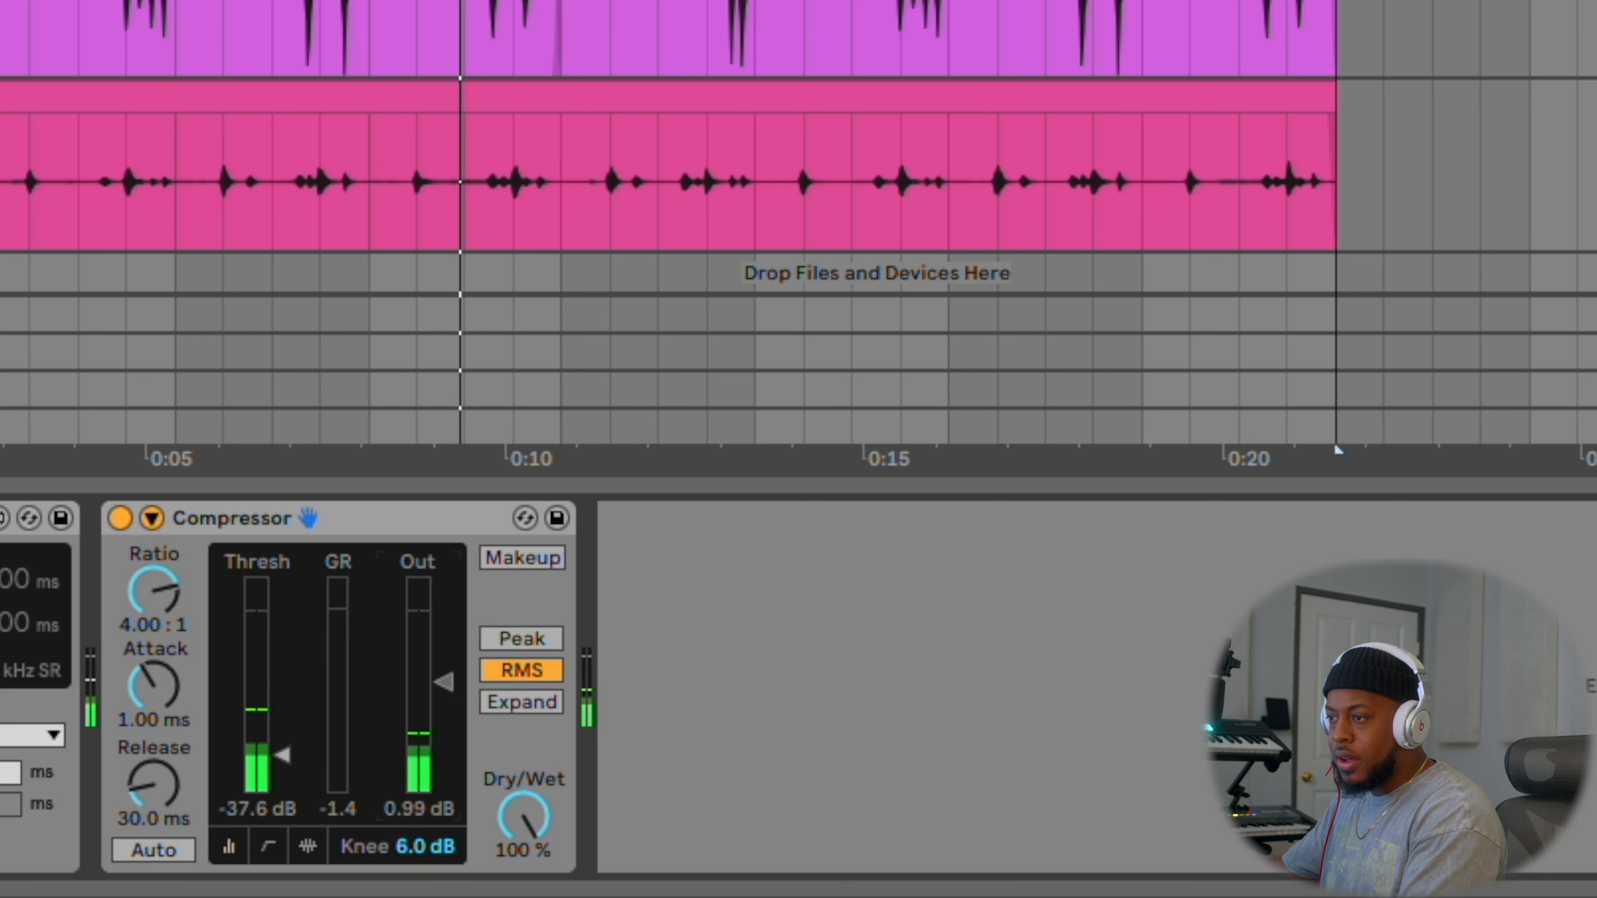
pyautogui.moveTo(443, 683); pyautogui.dragTo(444, 658)
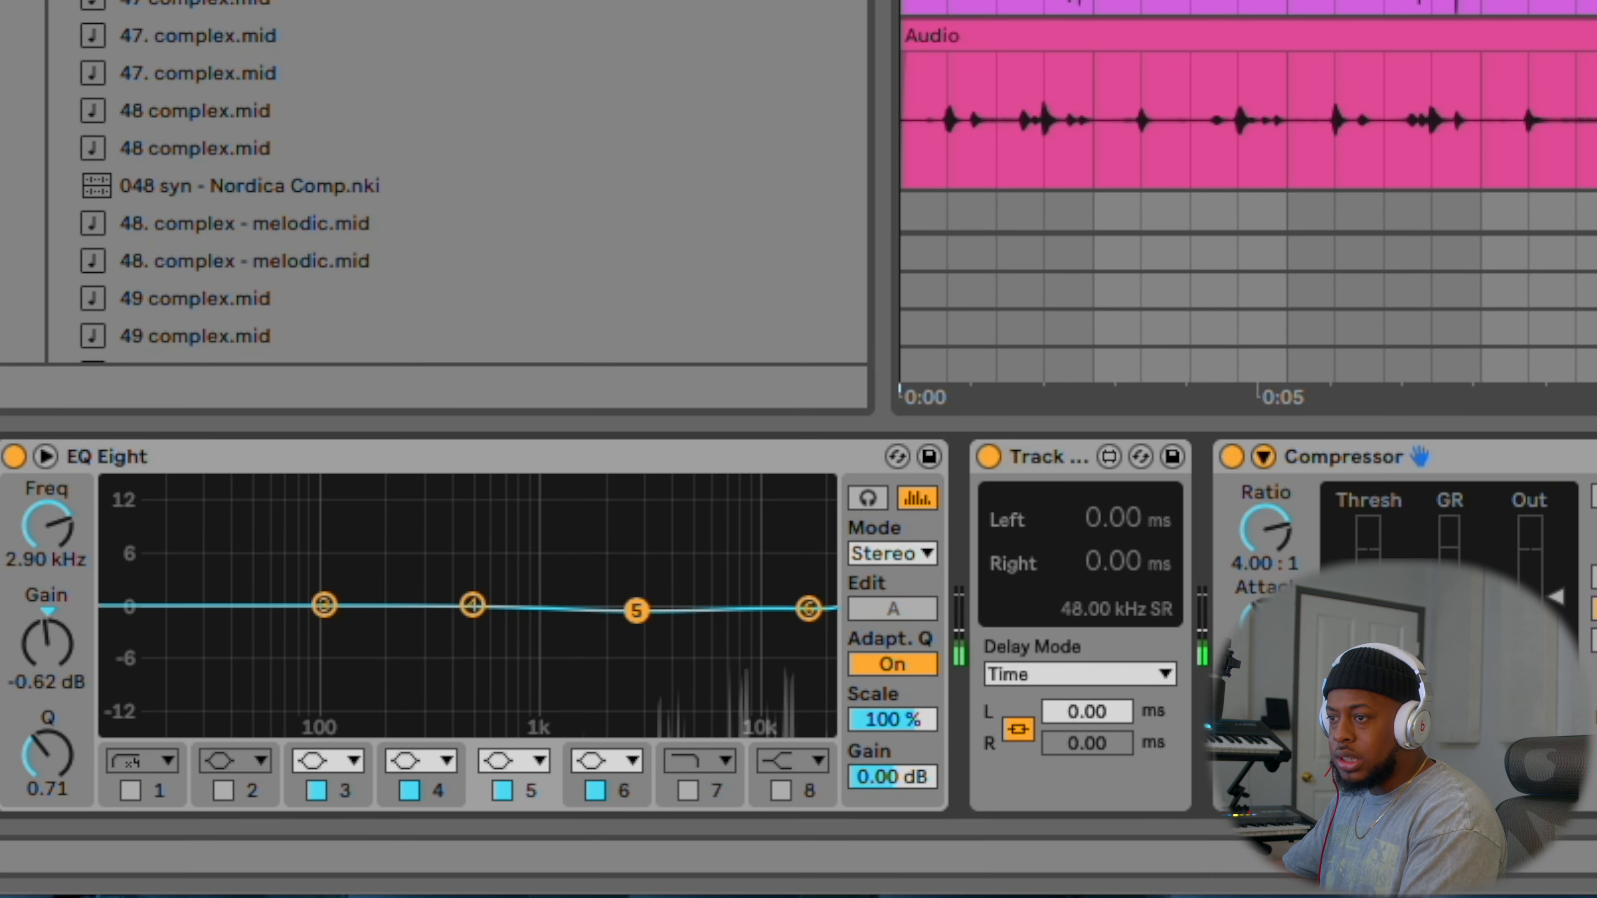
# Move EQ Eight band 5 on WINDCHIMES to about 10.7 kHz with a cut of about 3.6 dB
pyautogui.moveTo(694, 625); pyautogui.dragTo(756, 634)
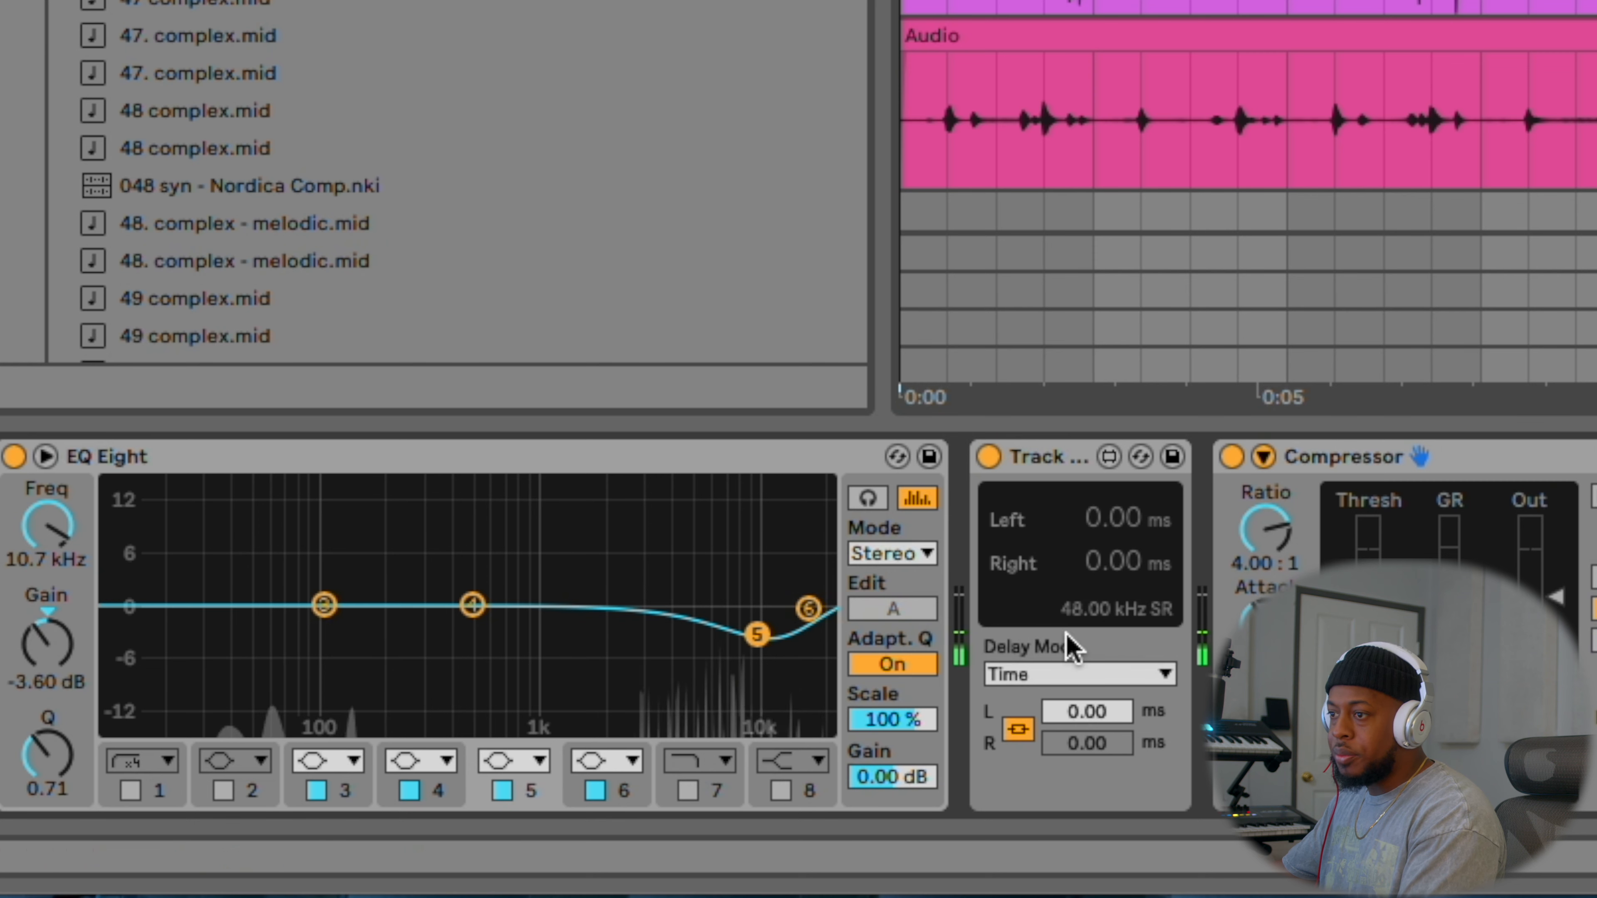
pyautogui.press('space')
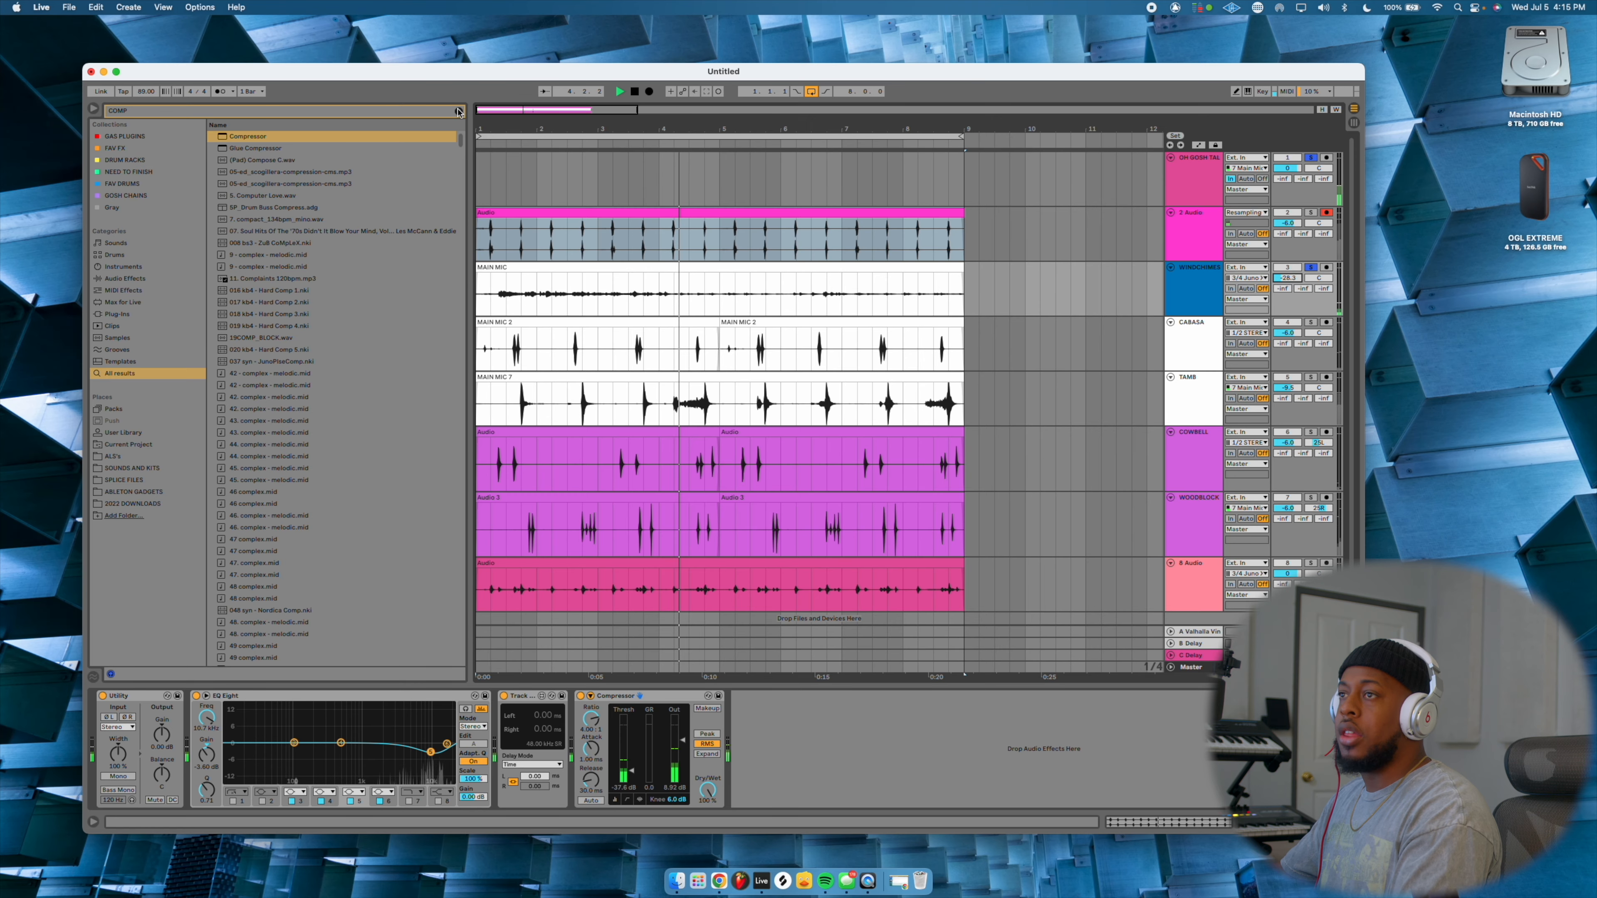
# Load RC-20 Retro Color from the FAV FX collection onto WINDCHIMES, choose the Drum Break 1 preset, and lower its Digital amount
pyautogui.press('super+f')
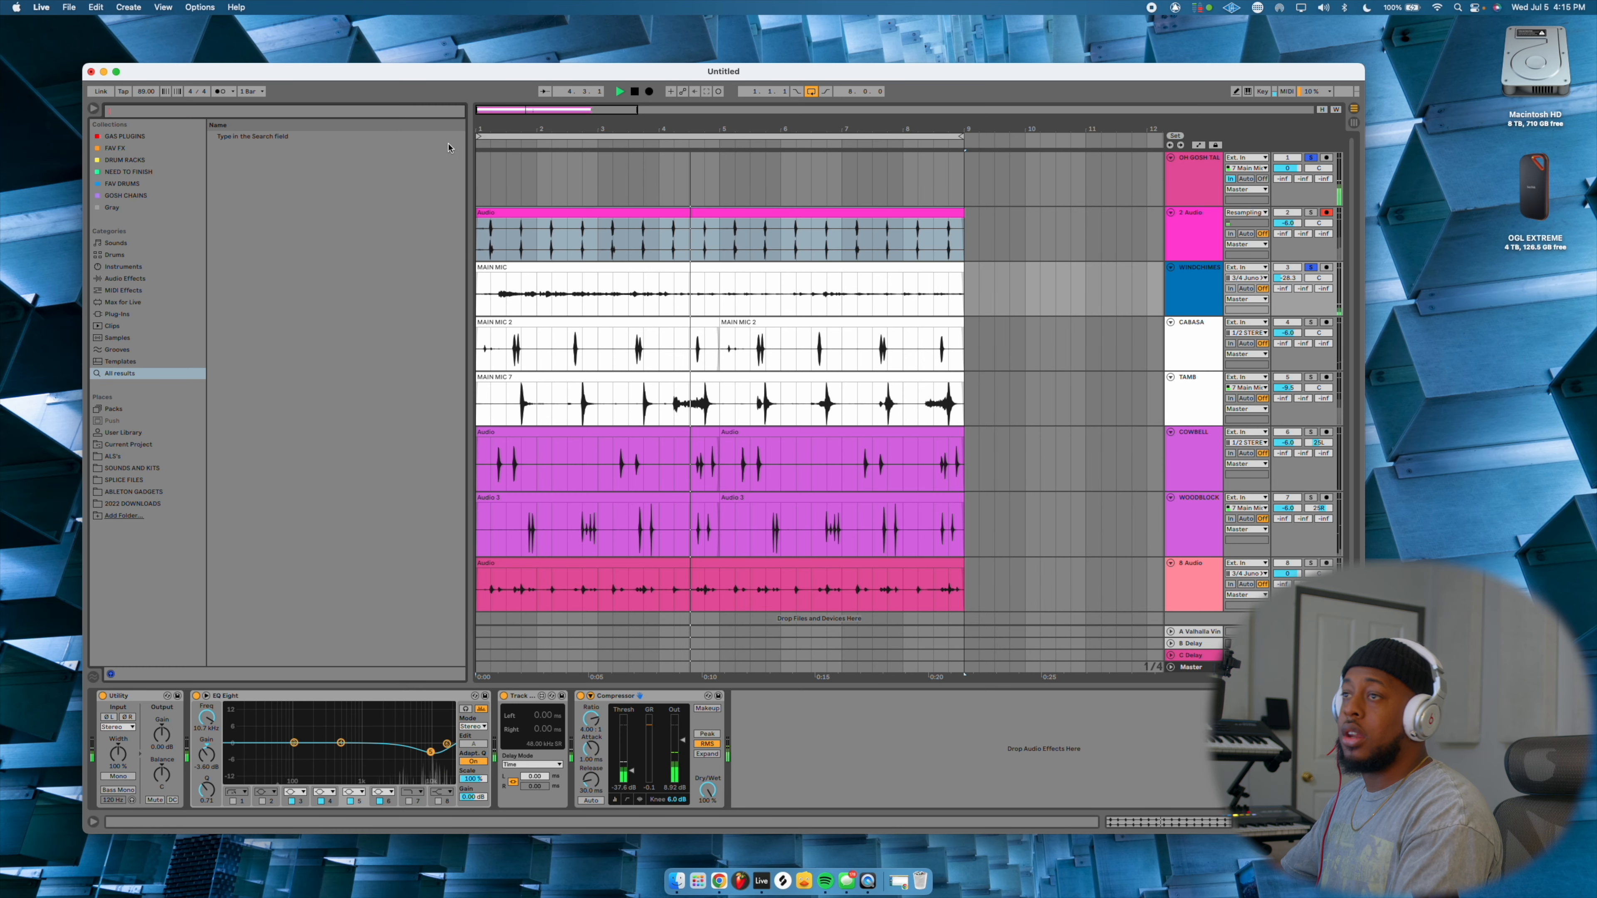
pyautogui.click(133, 146)
pyautogui.scroll(-10, 333, 517)
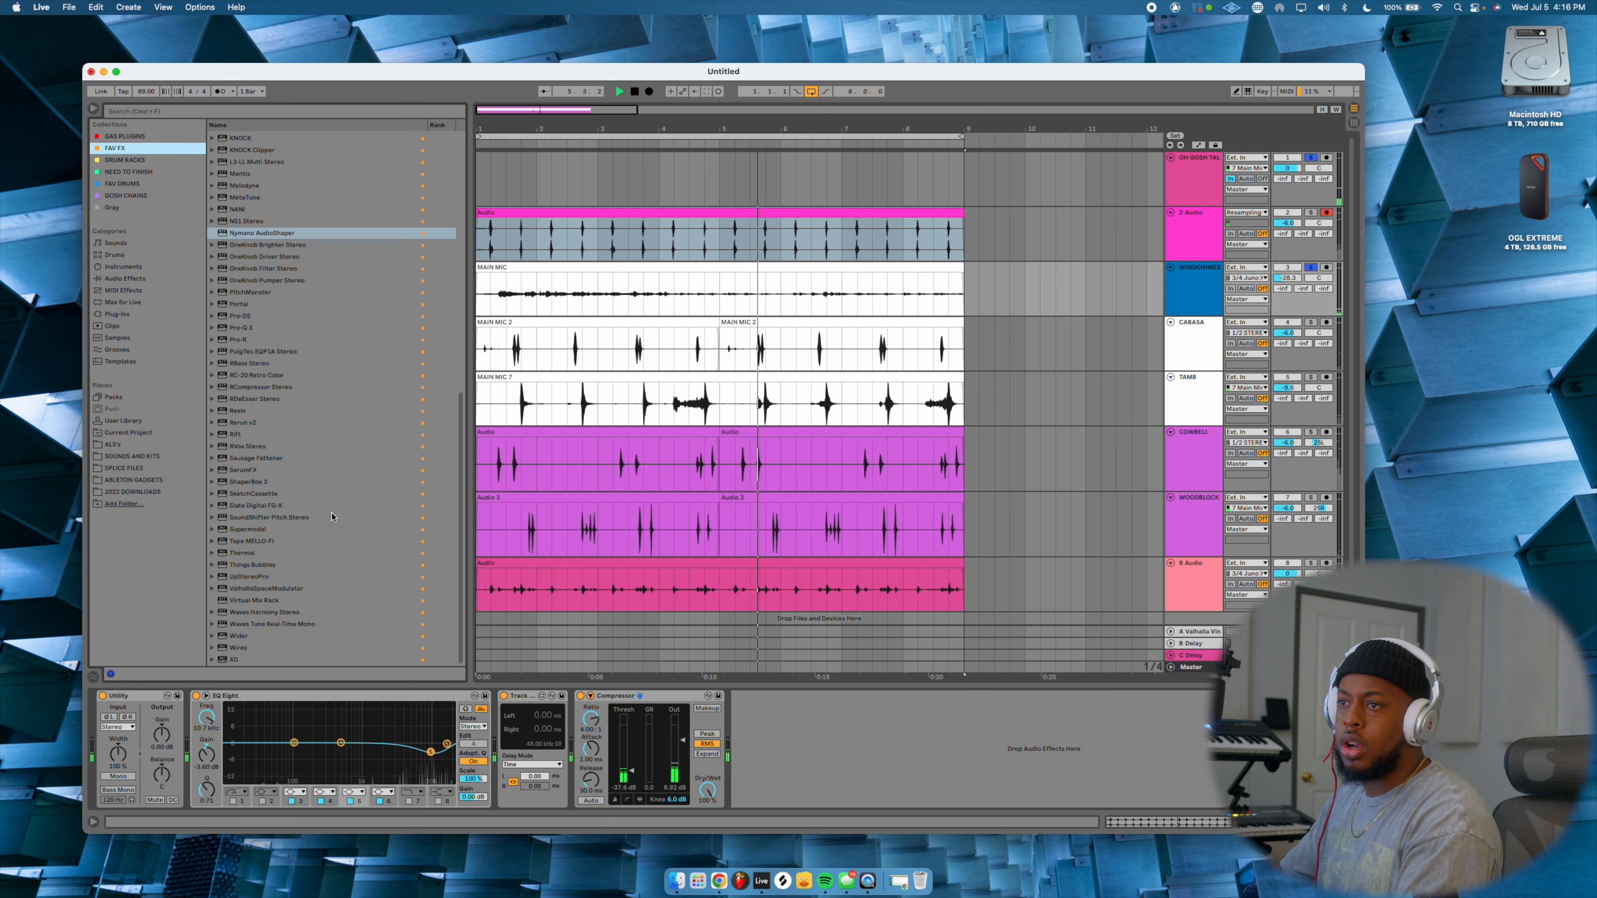
pyautogui.doubleClick(256, 376)
pyautogui.click(832, 338)
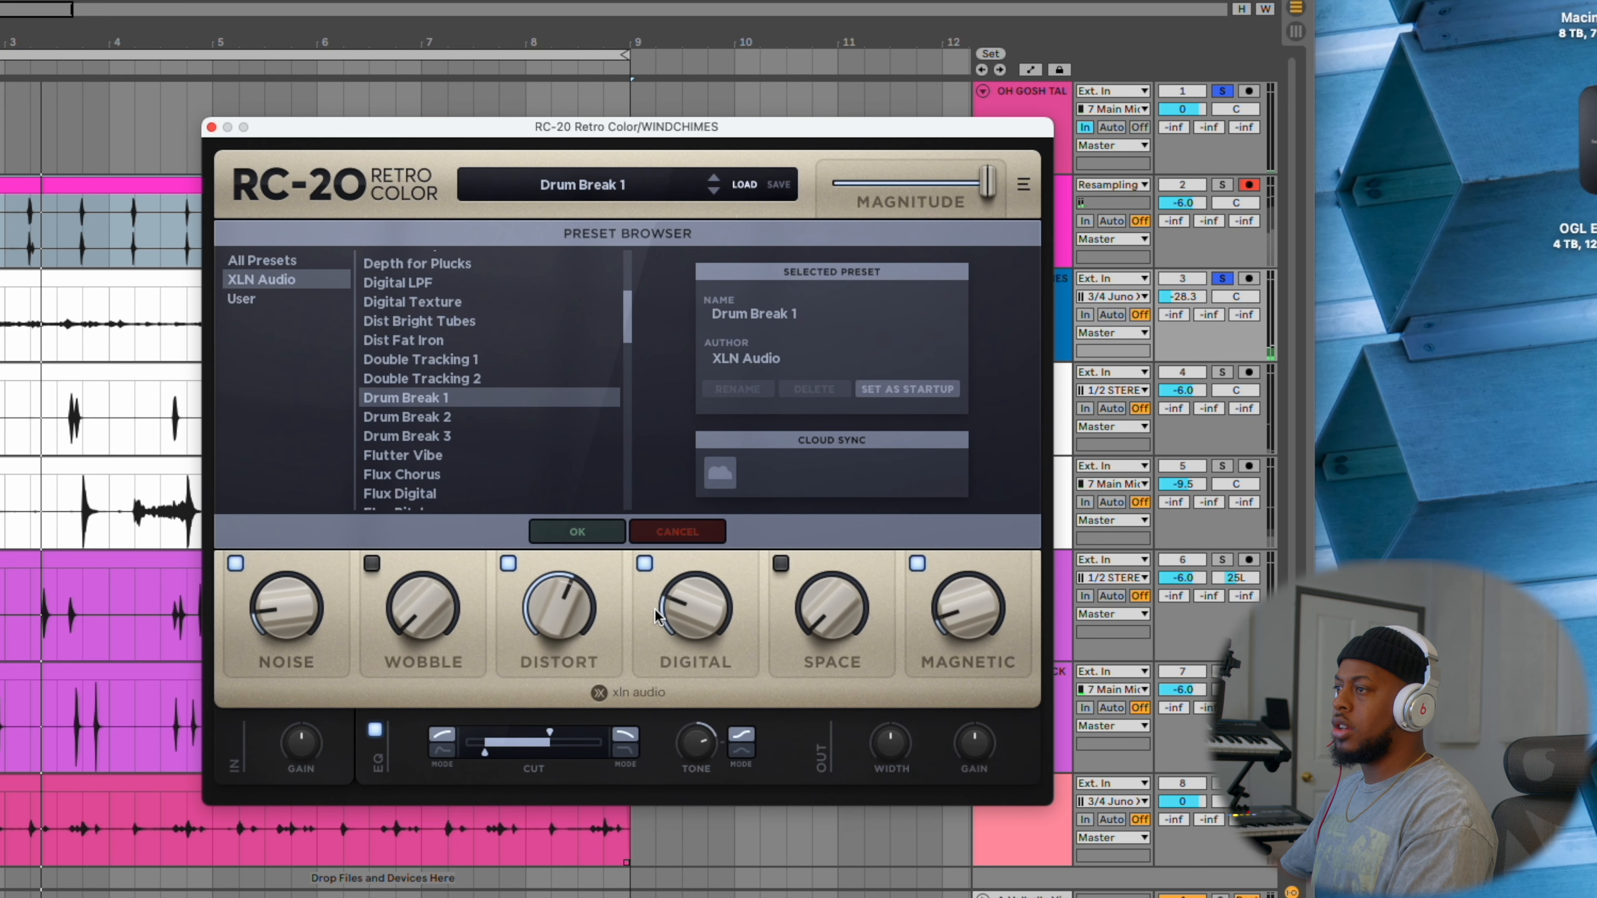
pyautogui.moveTo(656, 615); pyautogui.dragTo(681, 680)
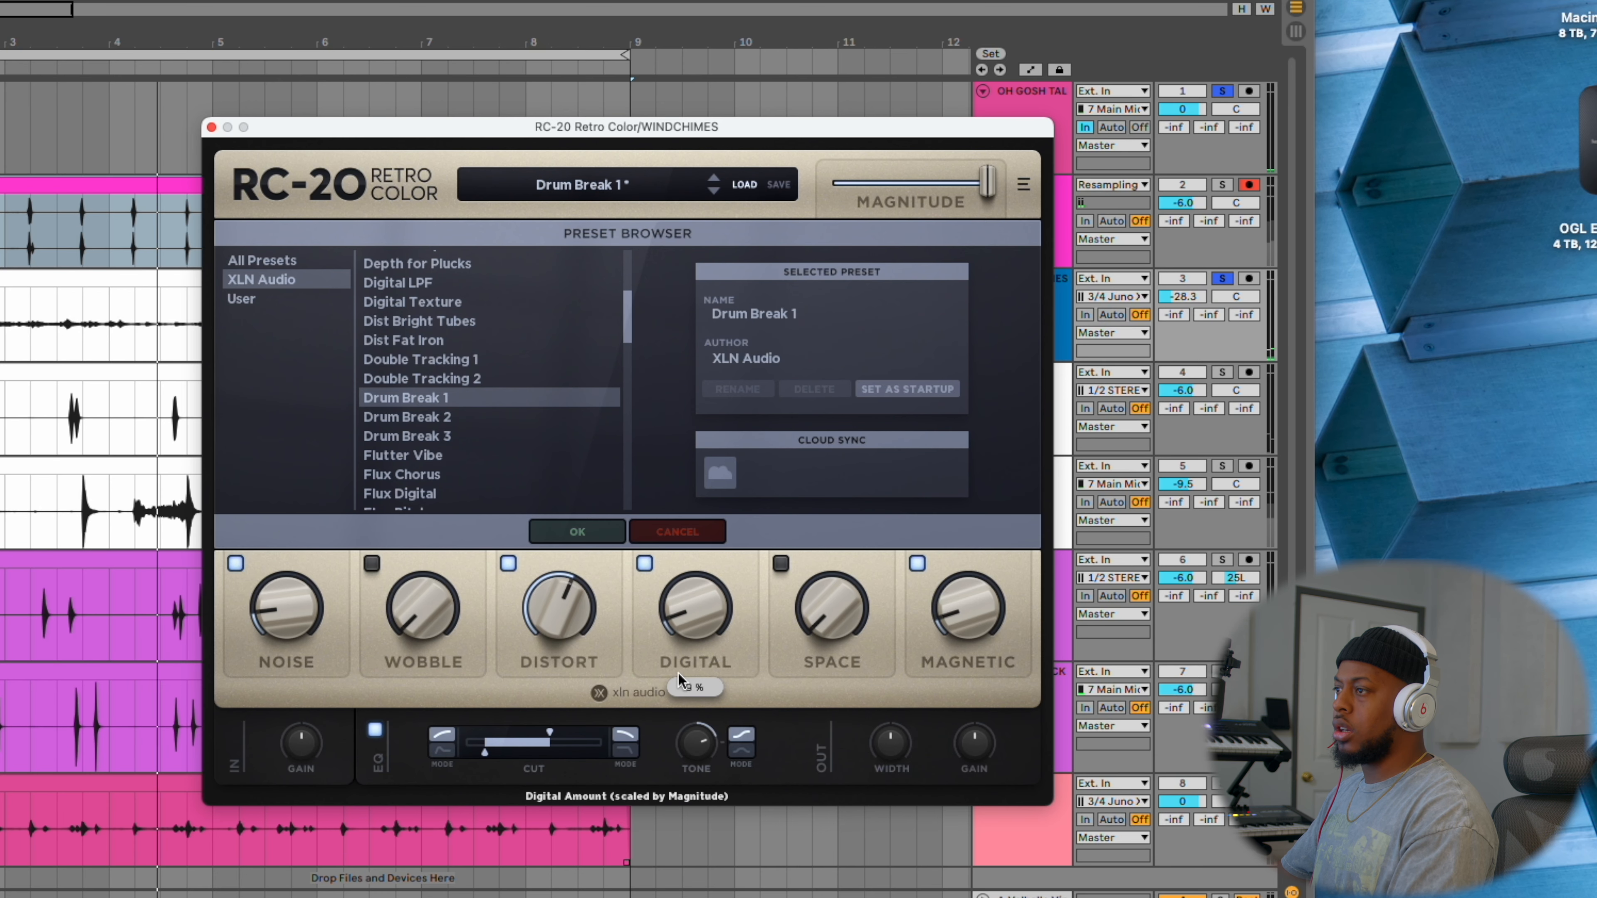
pyautogui.click(212, 127)
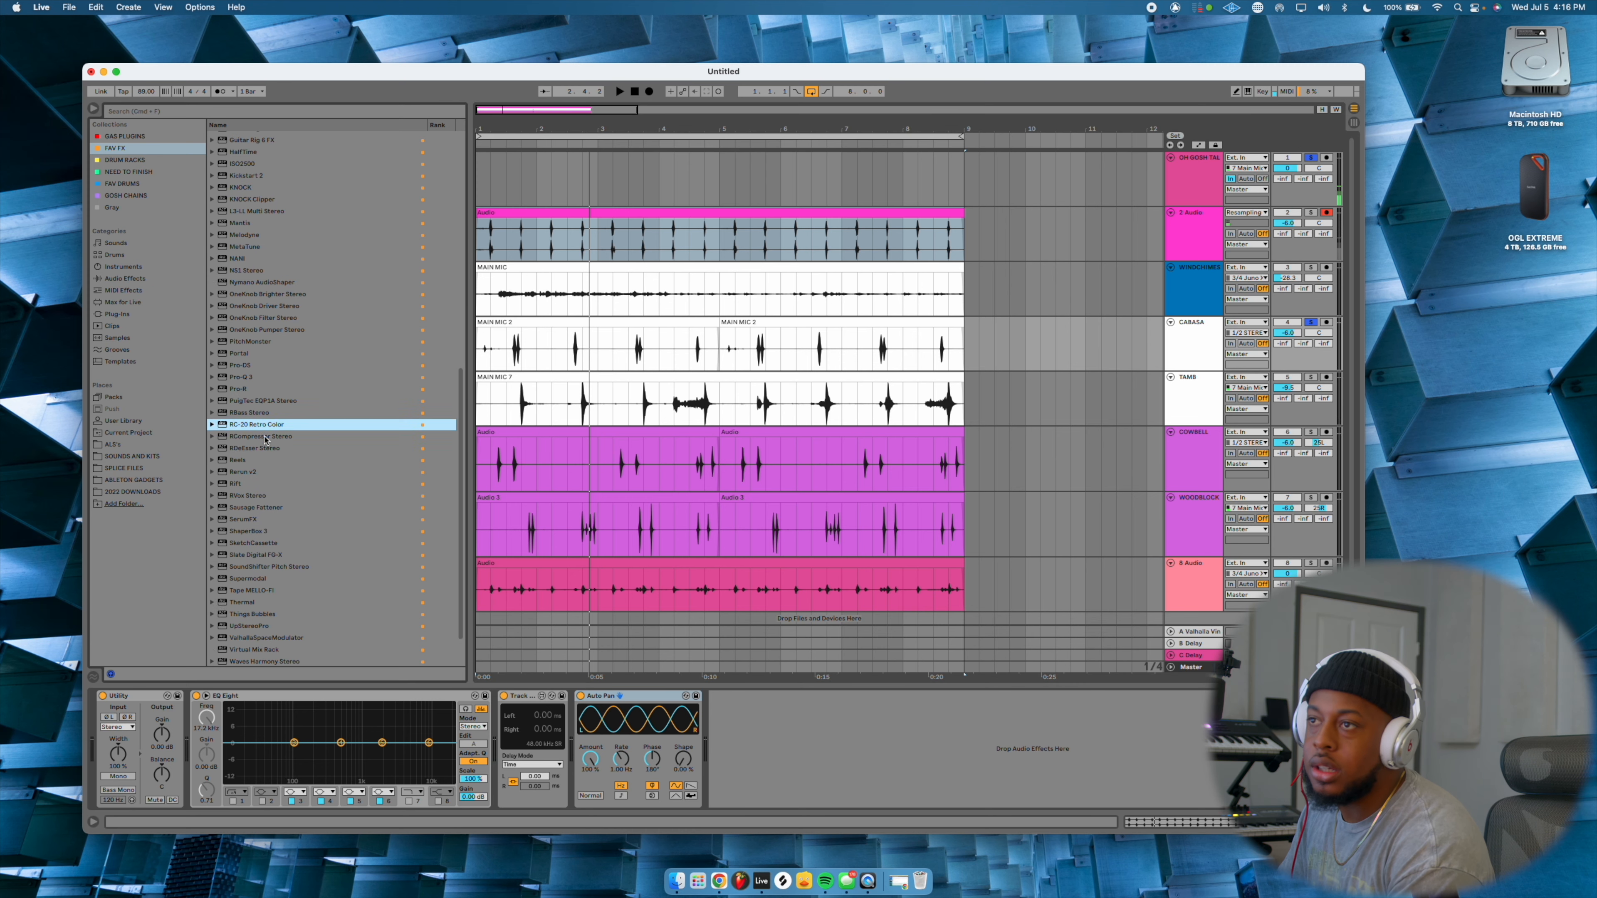
# Add DS-10 Drum Shaper to CABASA, reduce Sustain to about -23%, and loop the first double hit of the MAIN MIC 2 clip
pyautogui.scroll(2, 268, 456)
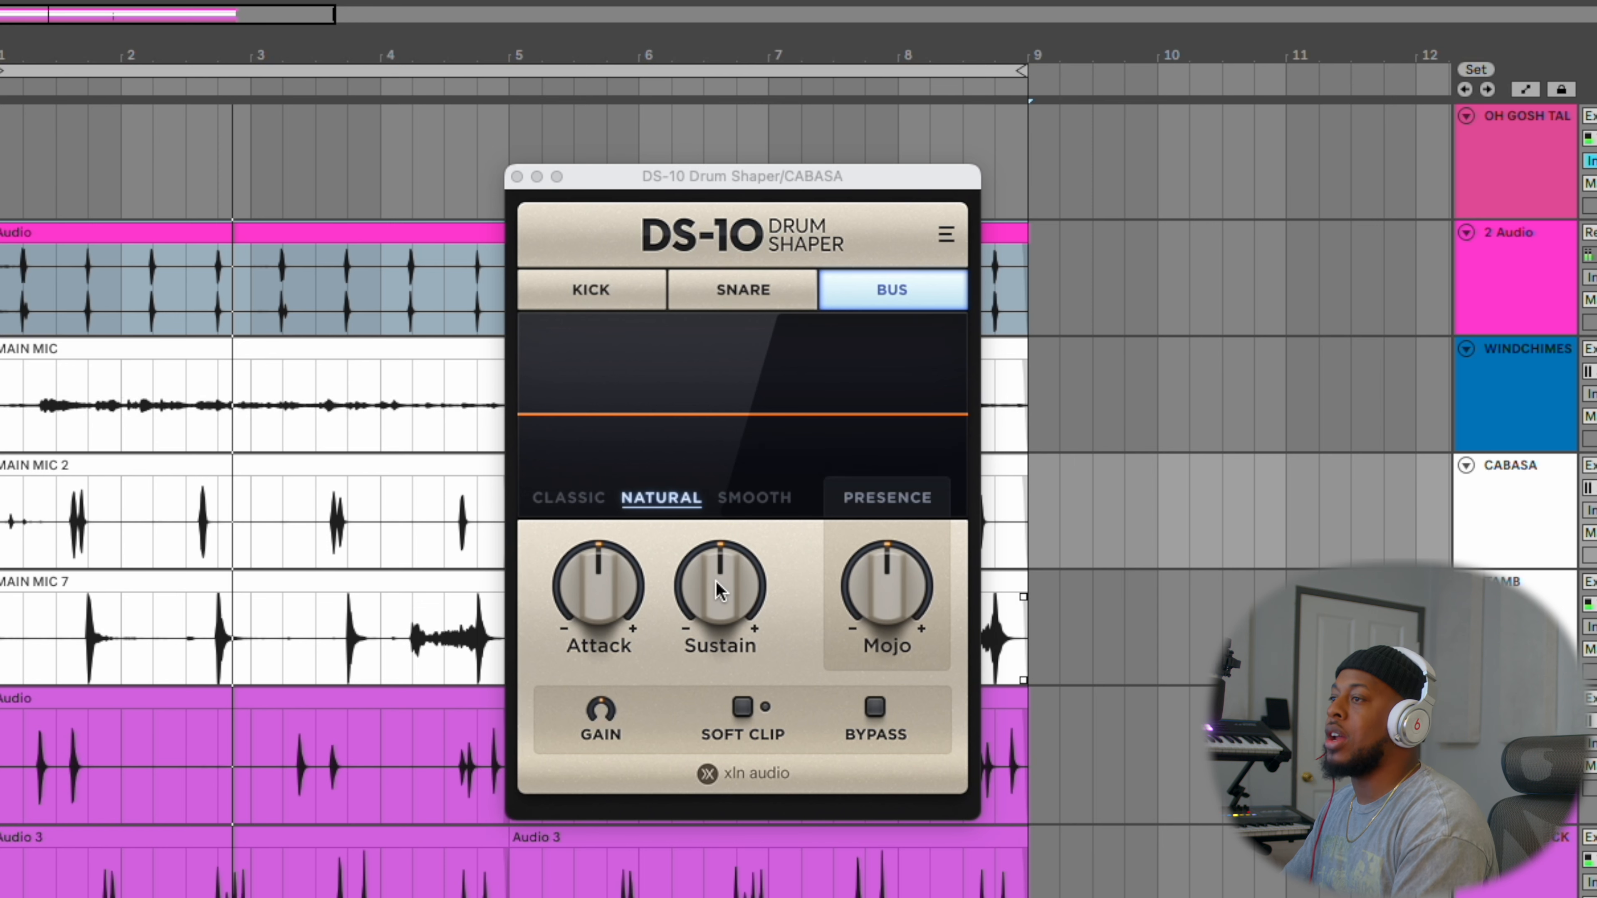
pyautogui.moveTo(719, 592)
pyautogui.mouseDown()
pyautogui.moveTo(708, 598)
pyautogui.moveTo(705, 573)
pyautogui.moveTo(705, 594)
pyautogui.mouseUp()
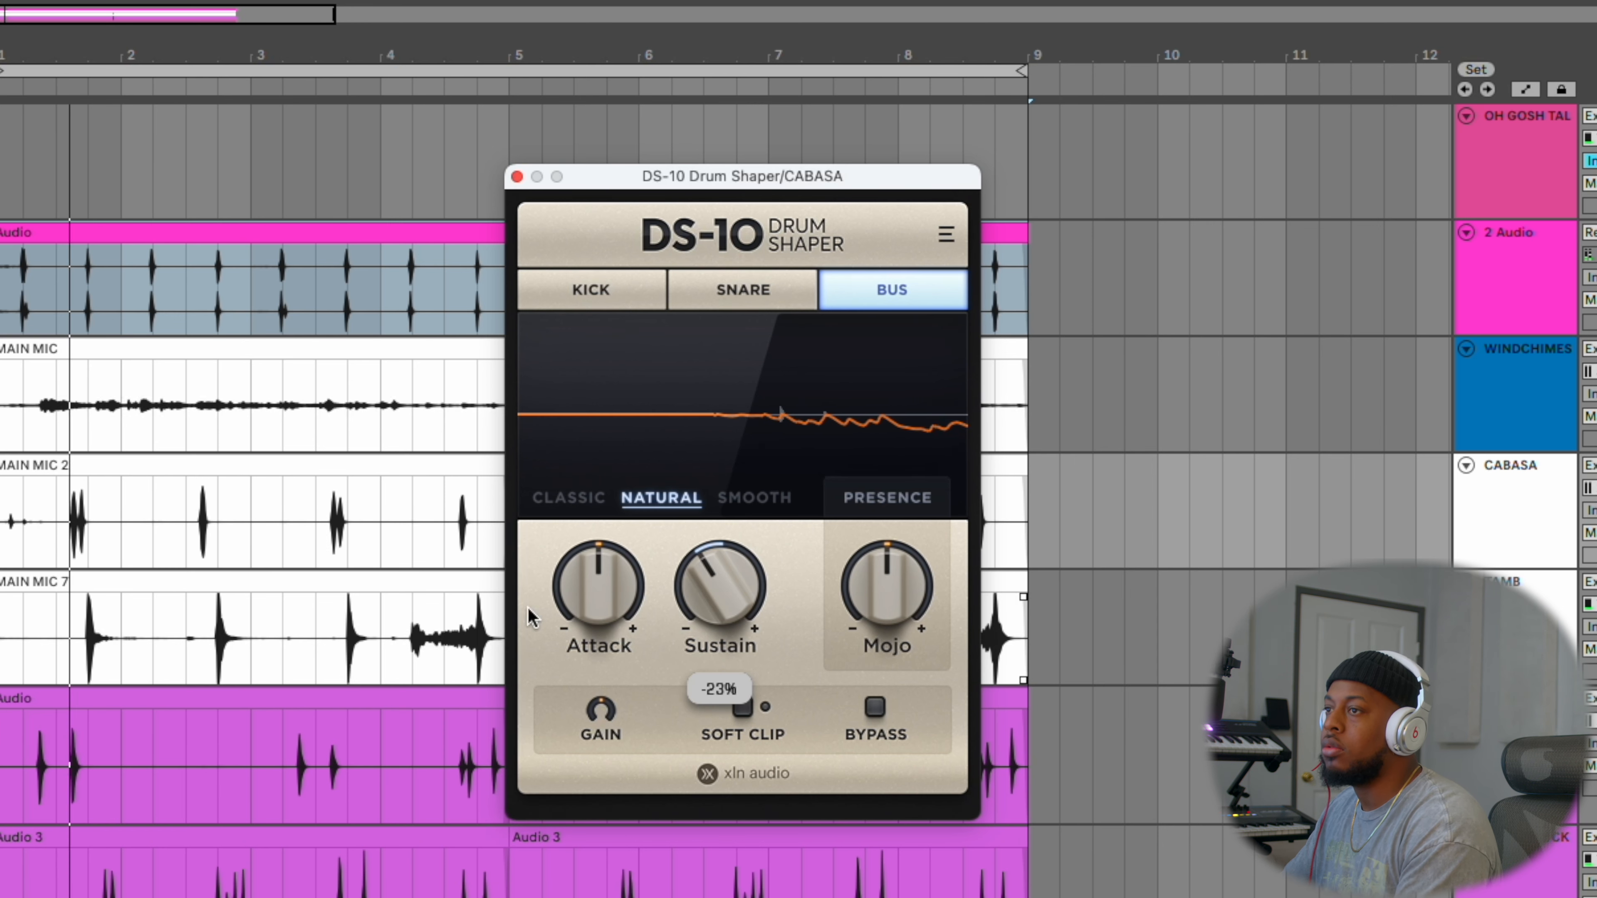
pyautogui.moveTo(76, 528); pyautogui.dragTo(91, 517)
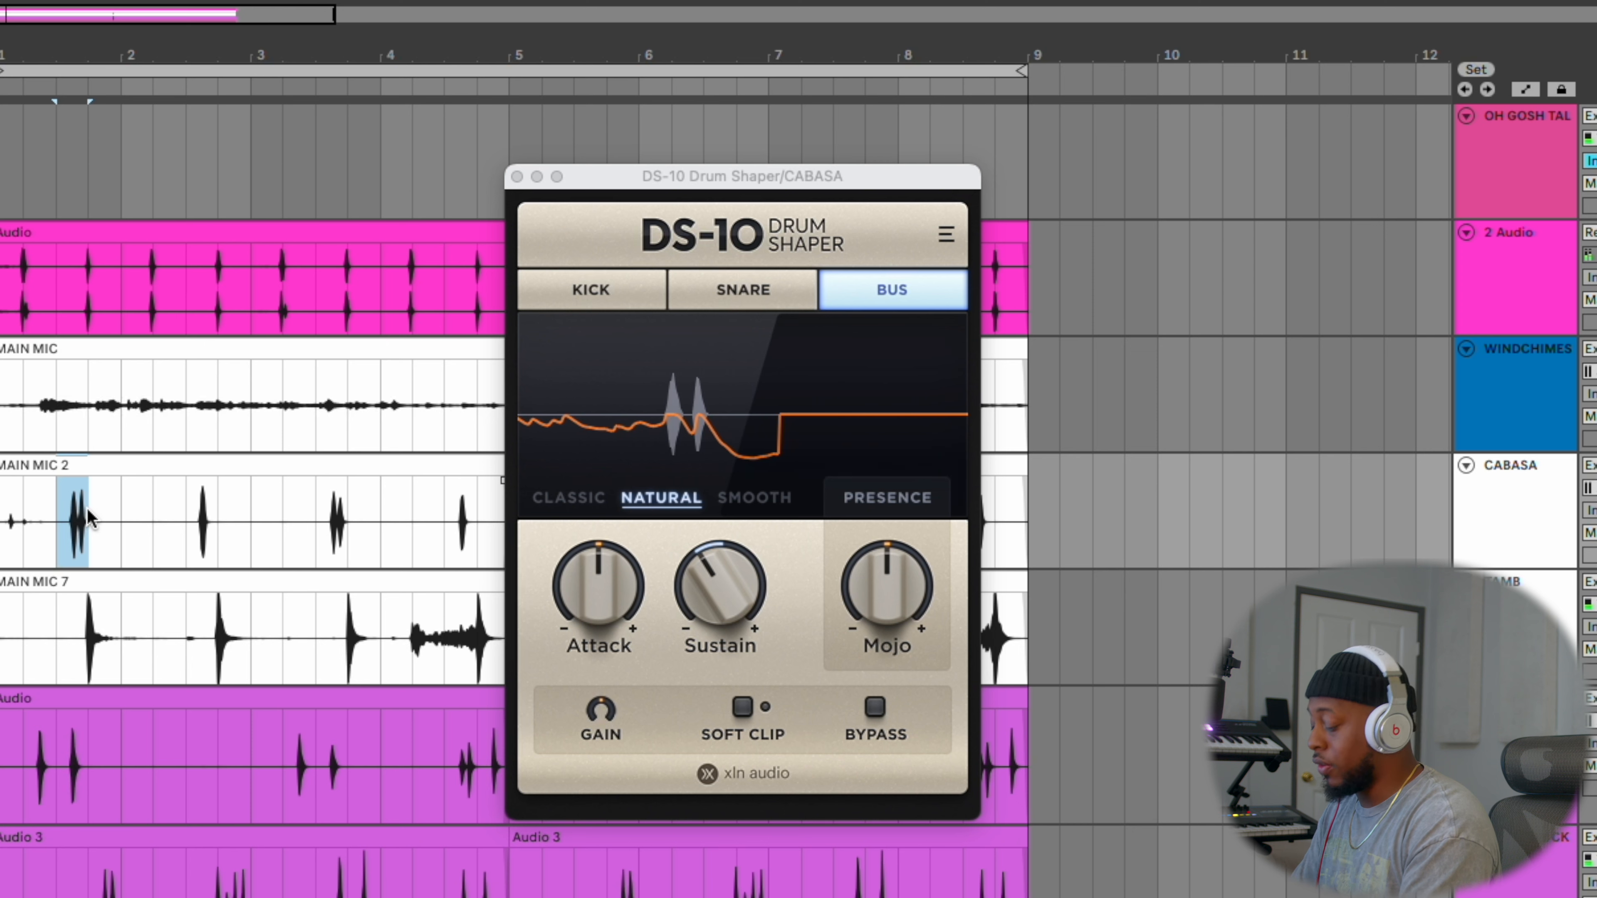
pyautogui.press('super+l')
# In the CABASA DS-10, cut Sustain strongly, raise Attack to about 9%, and set Mojo to about 19%
pyautogui.moveTo(705, 595); pyautogui.dragTo(707, 729)
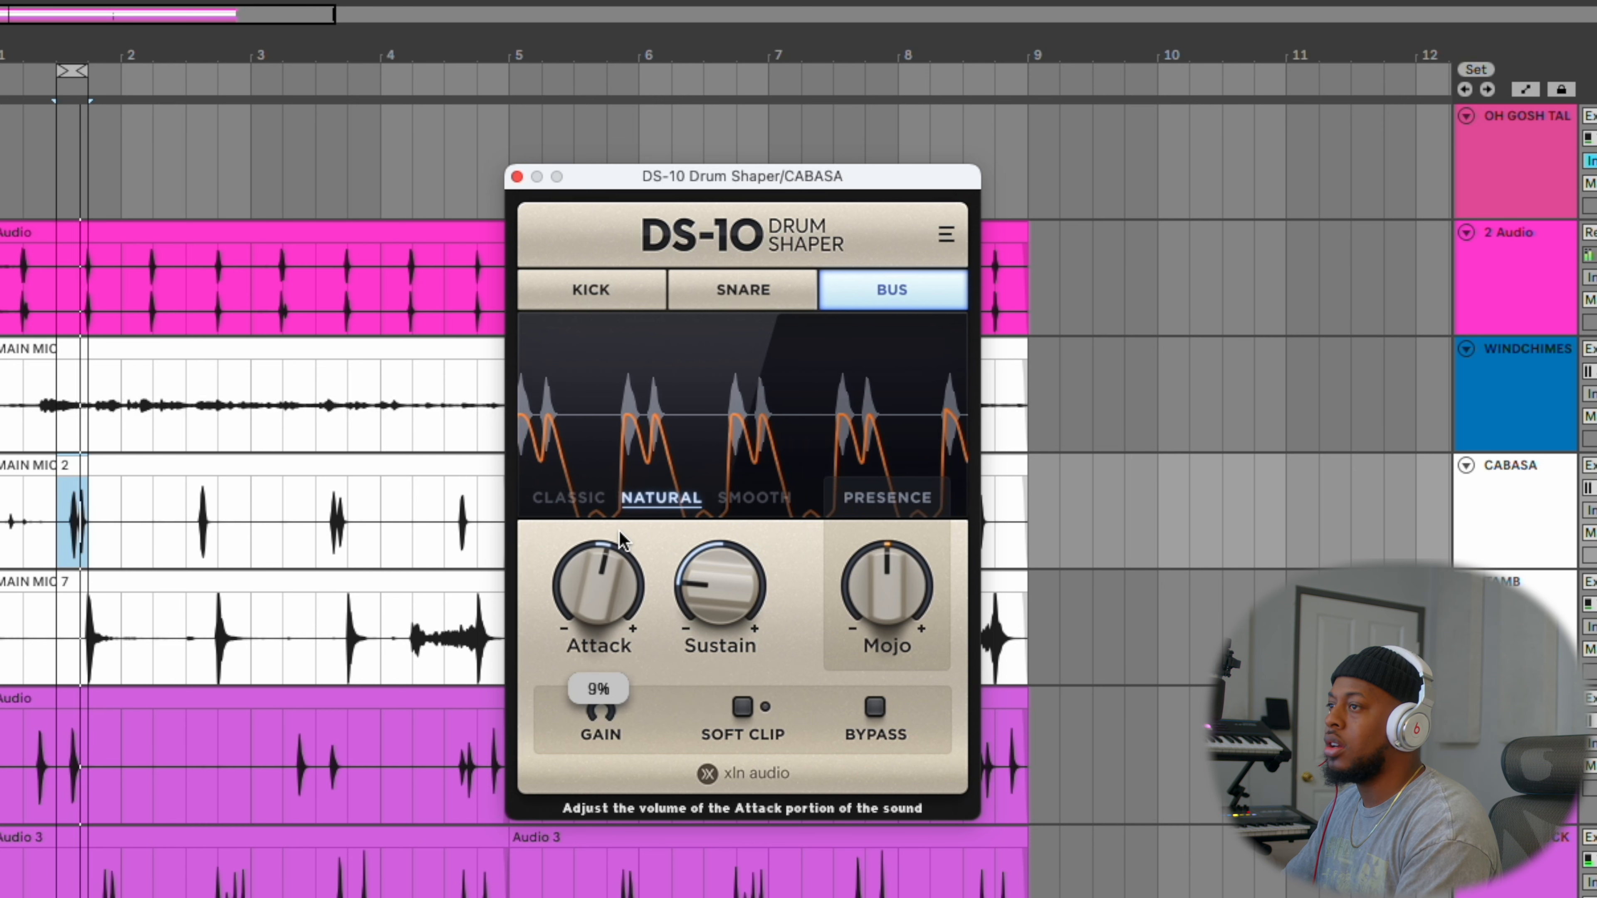
pyautogui.moveTo(619, 531); pyautogui.dragTo(619, 525)
pyautogui.moveTo(887, 569); pyautogui.dragTo(888, 473)
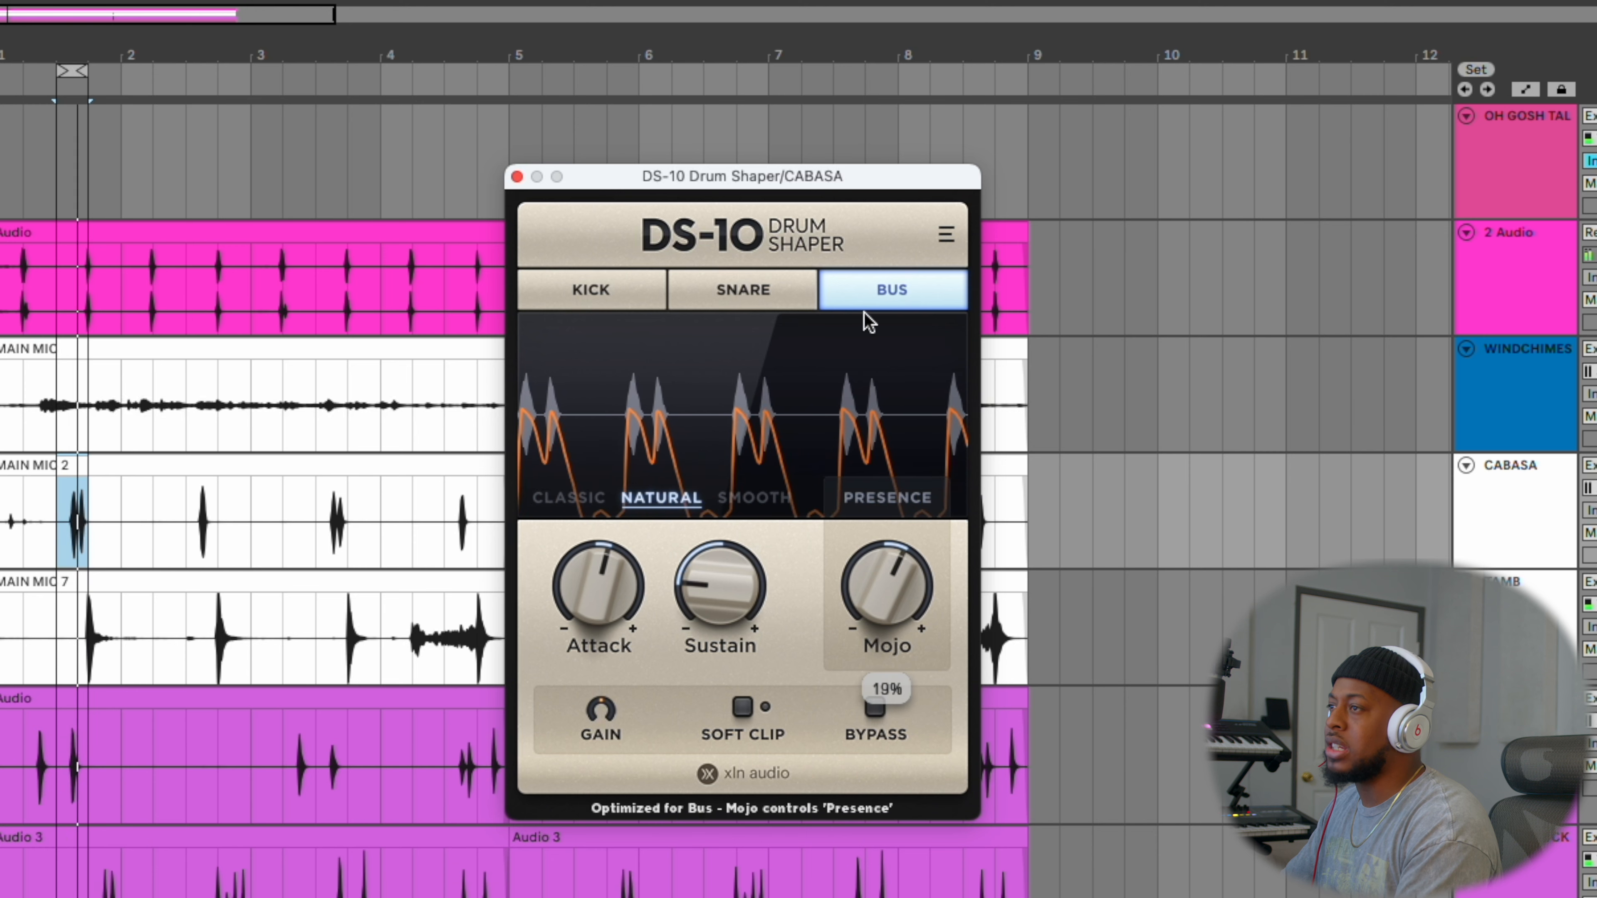
# Copy RC-20 Retro Color from WINDCHIMES to CABASA, bring Noise fully down, and reduce the Distort amount
pyautogui.click(1502, 515)
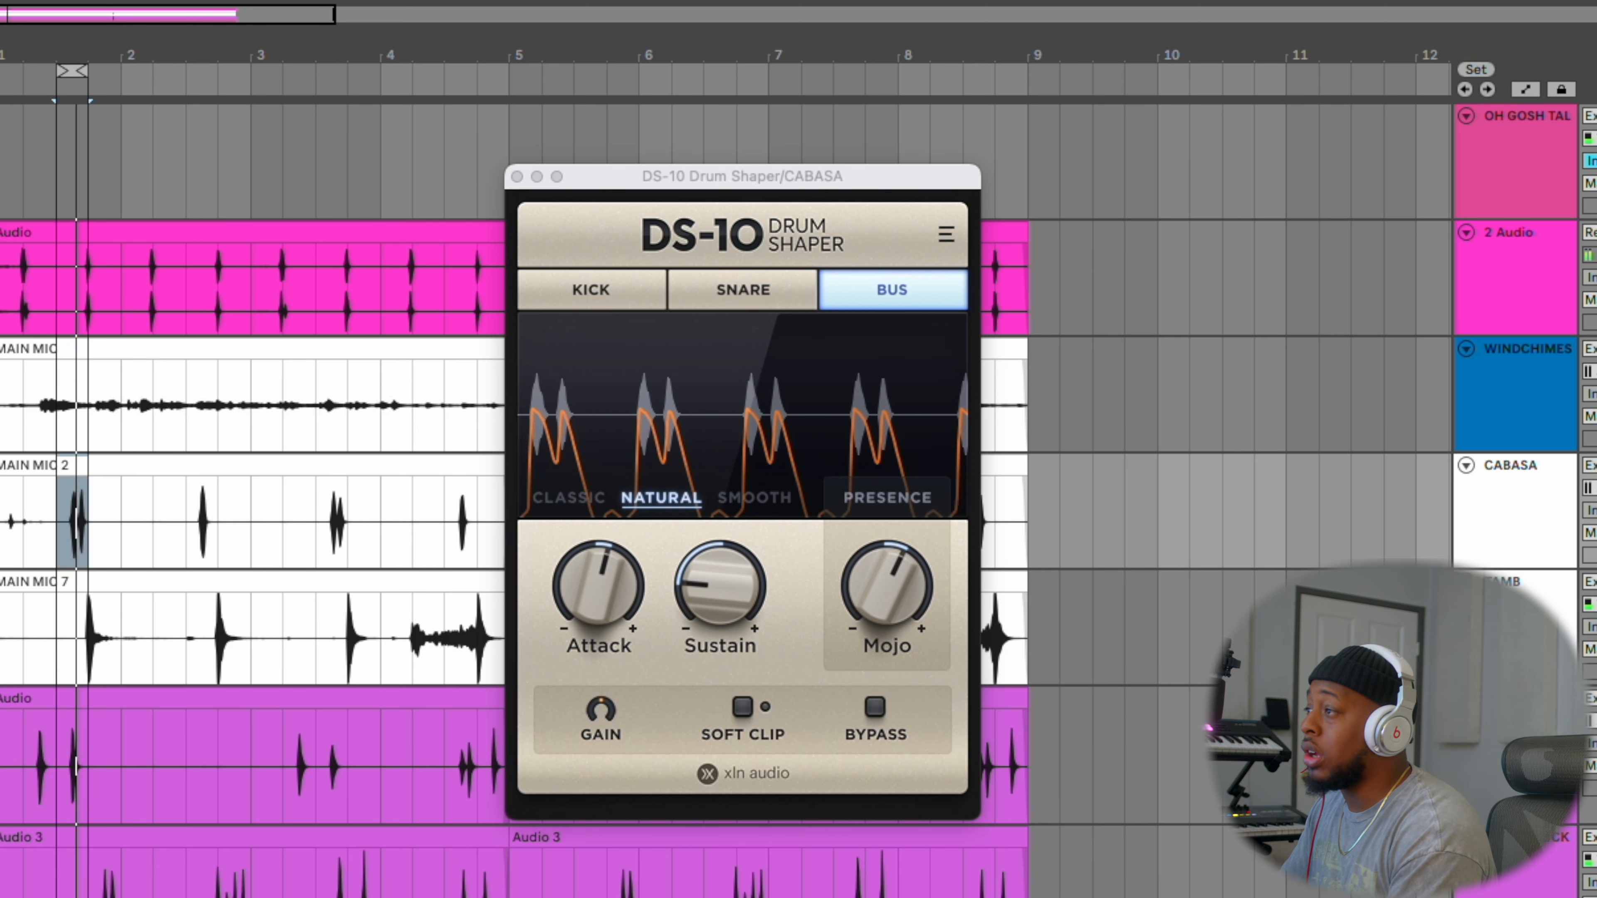
pyautogui.click(1526, 371)
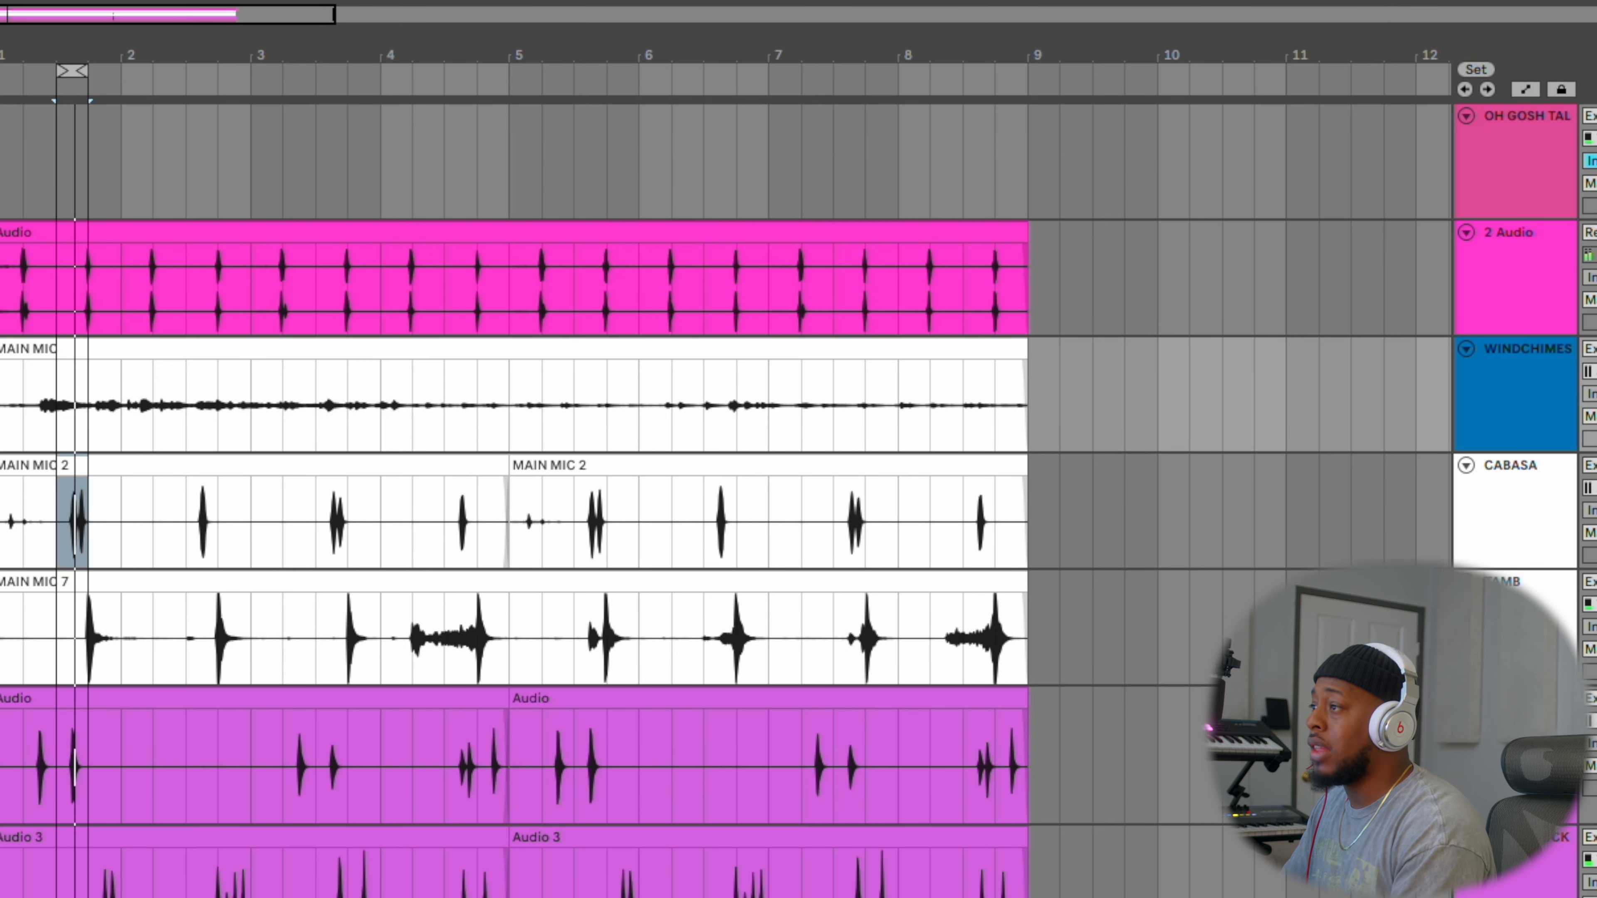
pyautogui.click(1534, 507)
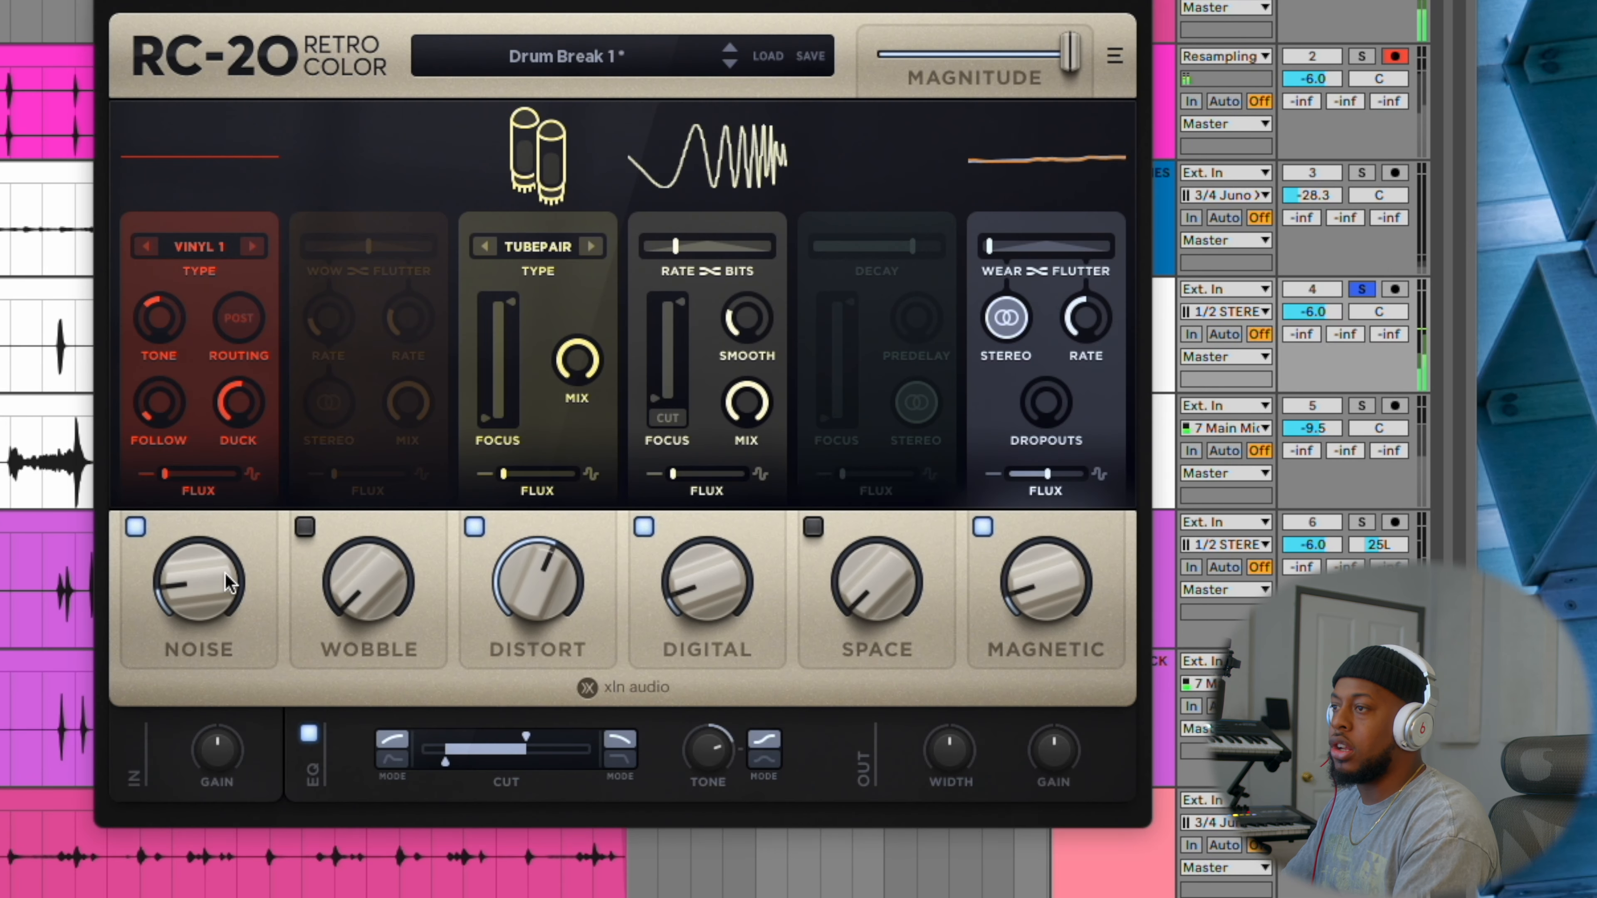
pyautogui.moveTo(228, 582); pyautogui.dragTo(227, 607)
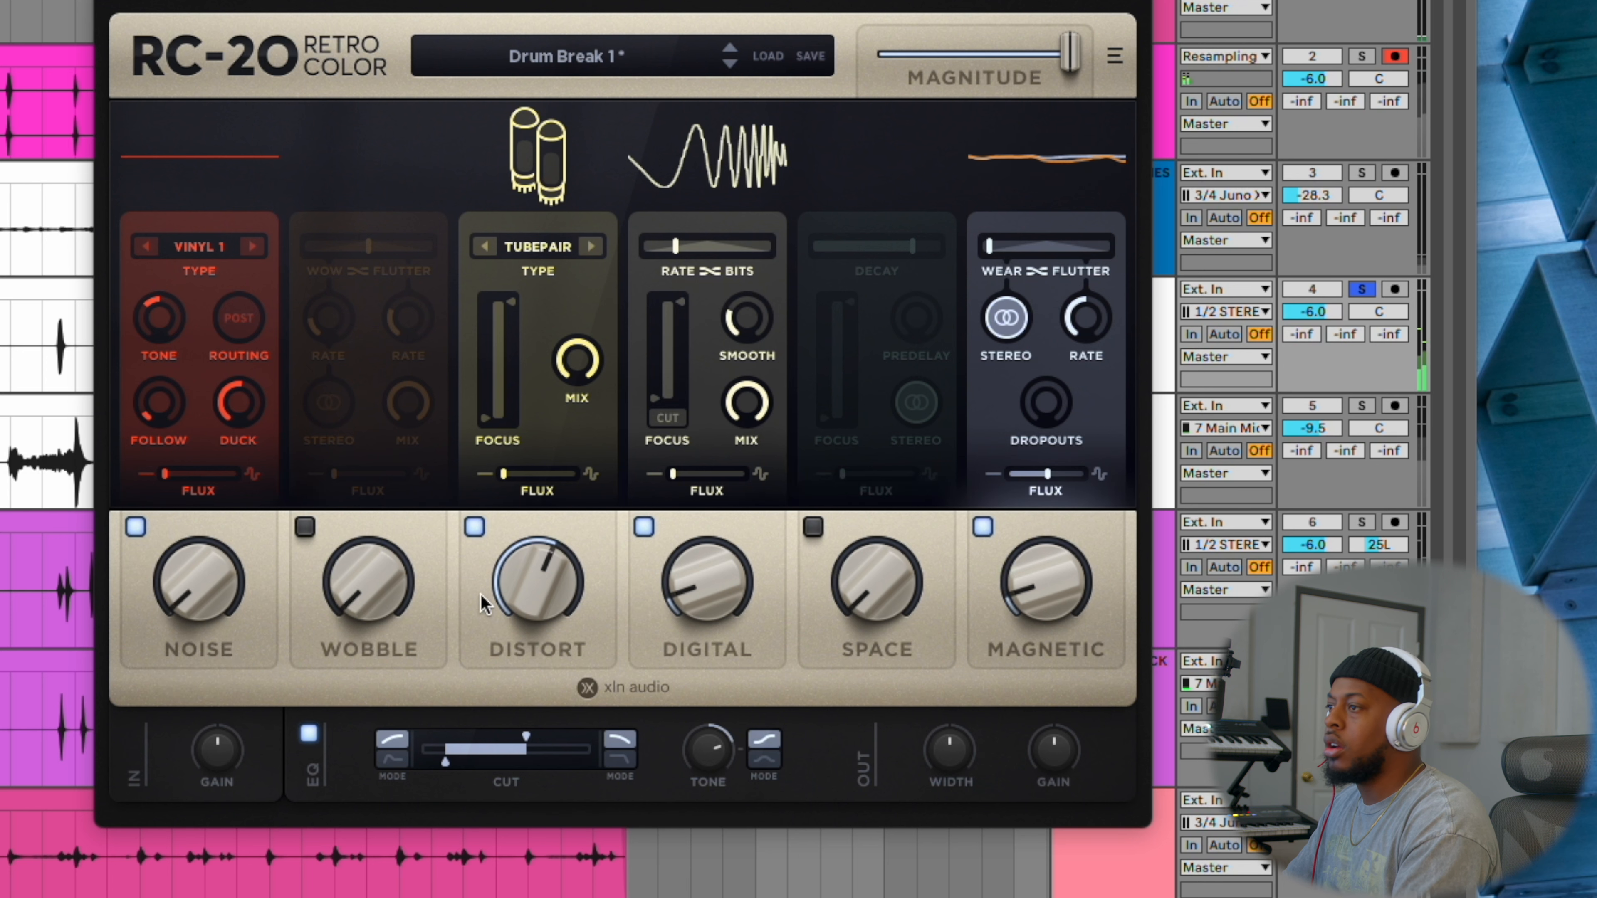
pyautogui.moveTo(545, 596); pyautogui.dragTo(539, 708)
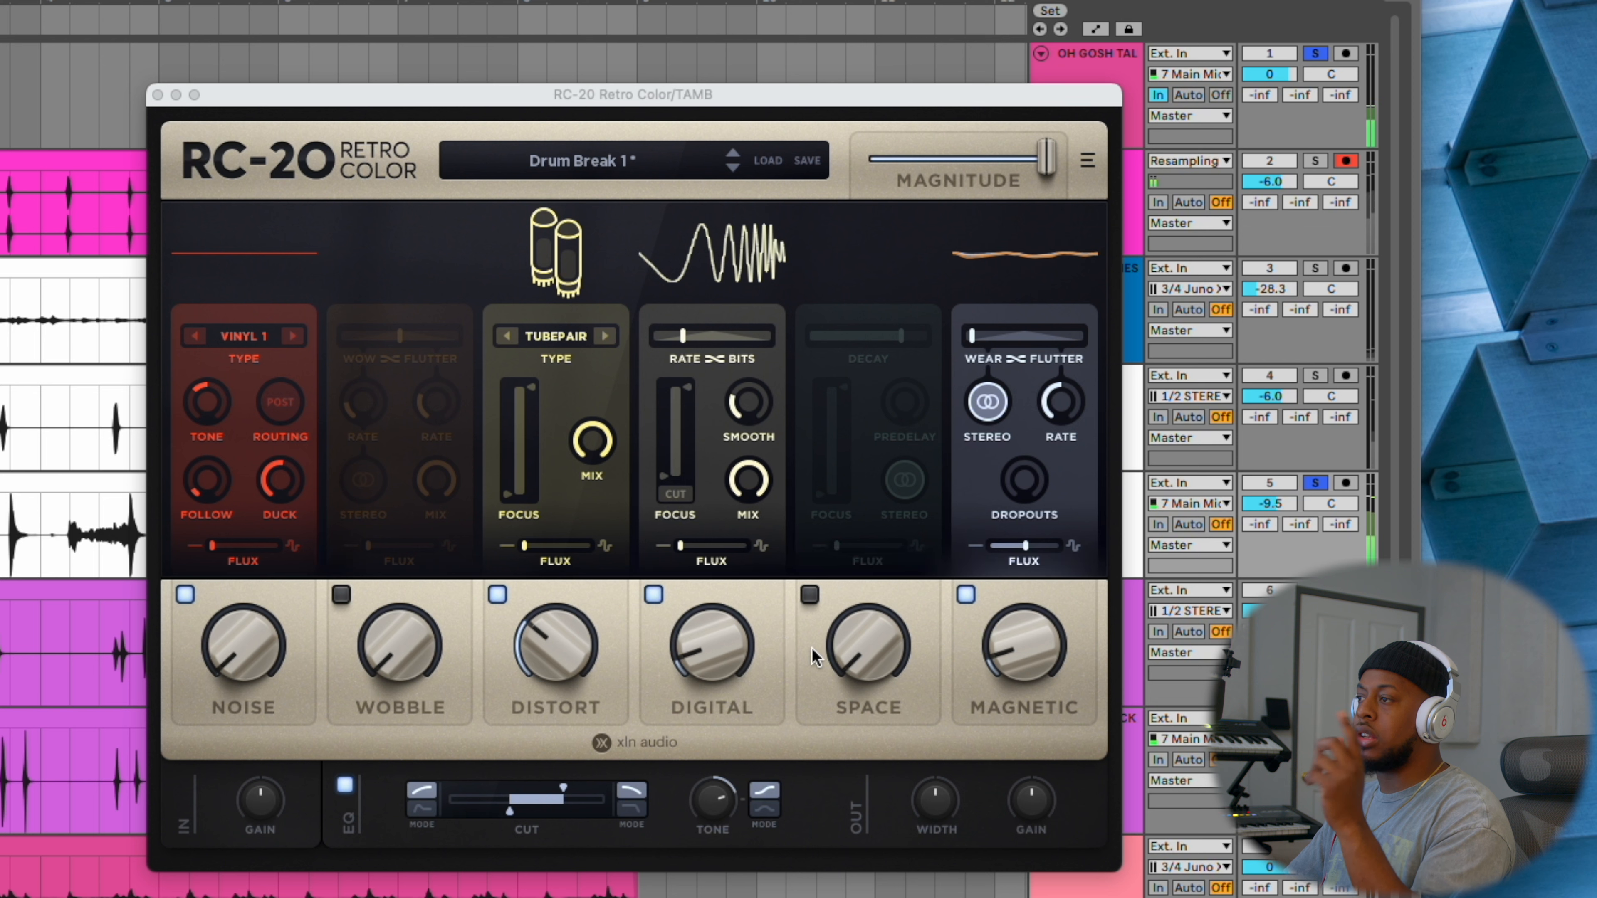
# Enable Space in the TAMB RC-20, raise its amount slightly, and shorten its Decay to under half
pyautogui.click(809, 595)
pyautogui.moveTo(867, 629); pyautogui.dragTo(855, 575)
pyautogui.moveTo(900, 337); pyautogui.dragTo(875, 340)
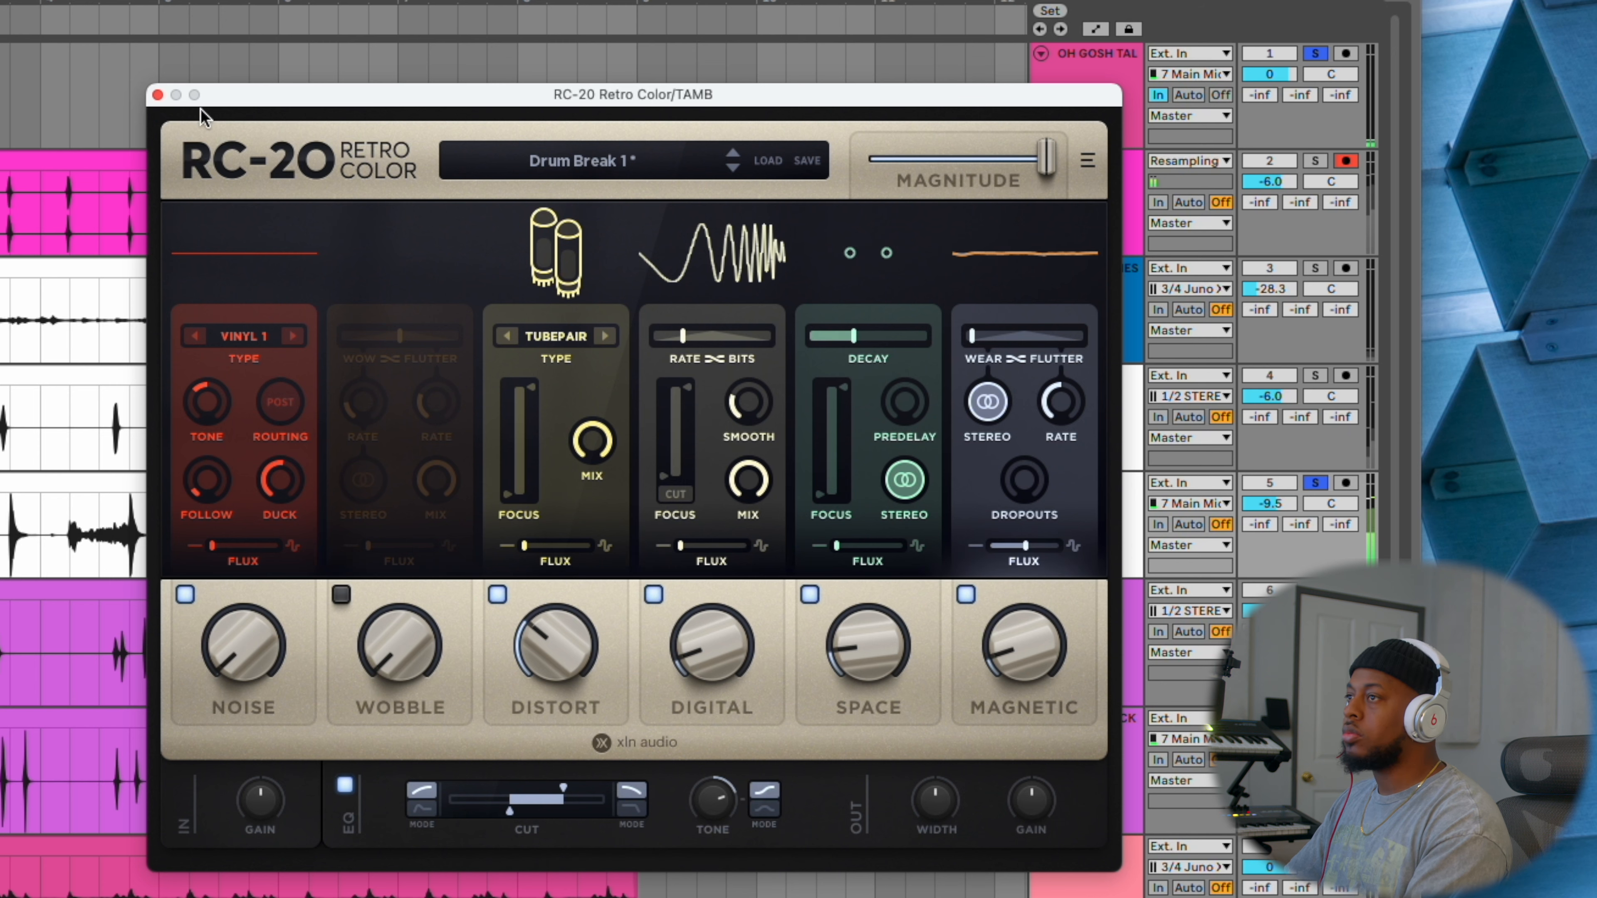
pyautogui.click(156, 94)
# Loop the first two COWBELL hits and copy the DS-10 and RC-20 devices from TAMB to COWBELL
pyautogui.moveTo(491, 462); pyautogui.dragTo(522, 461)
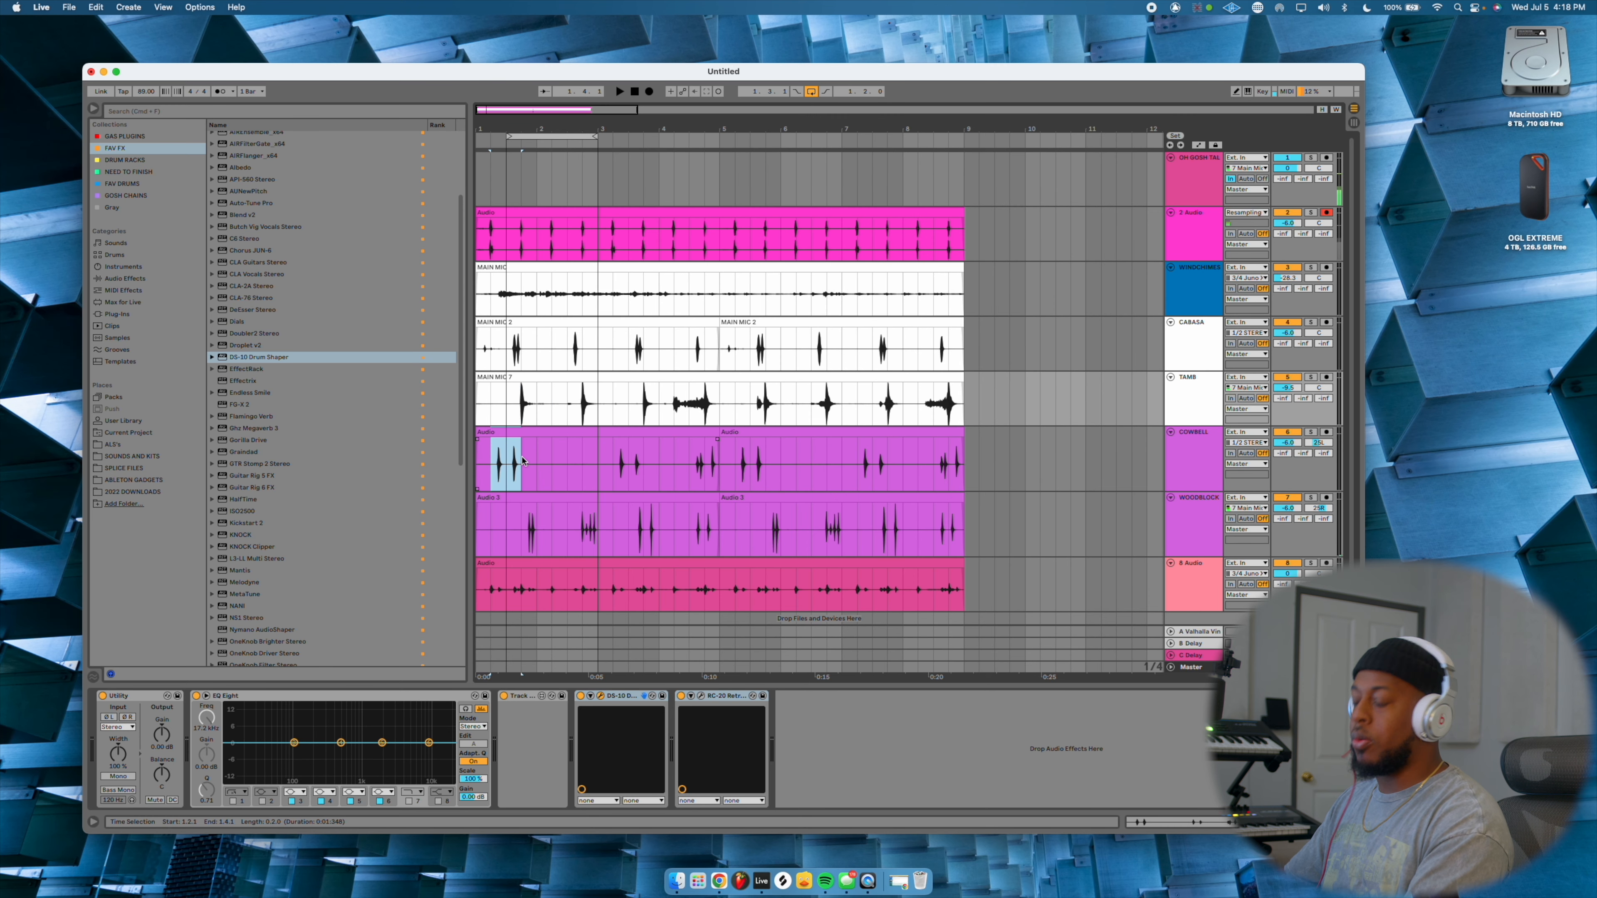
pyautogui.press('super+l')
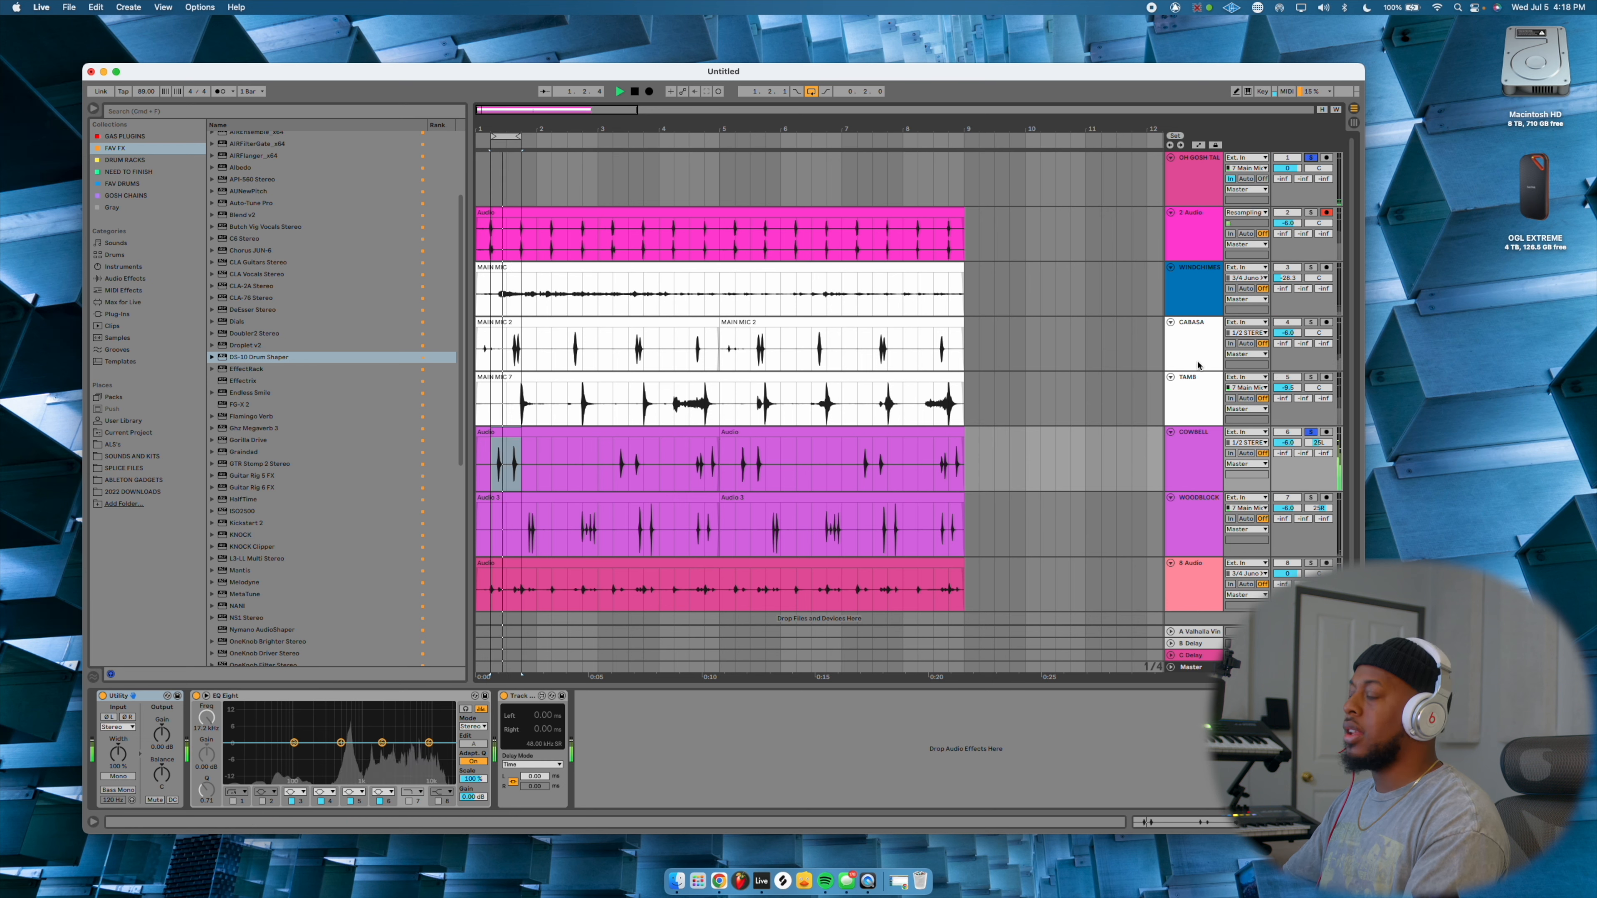
pyautogui.click(1194, 399)
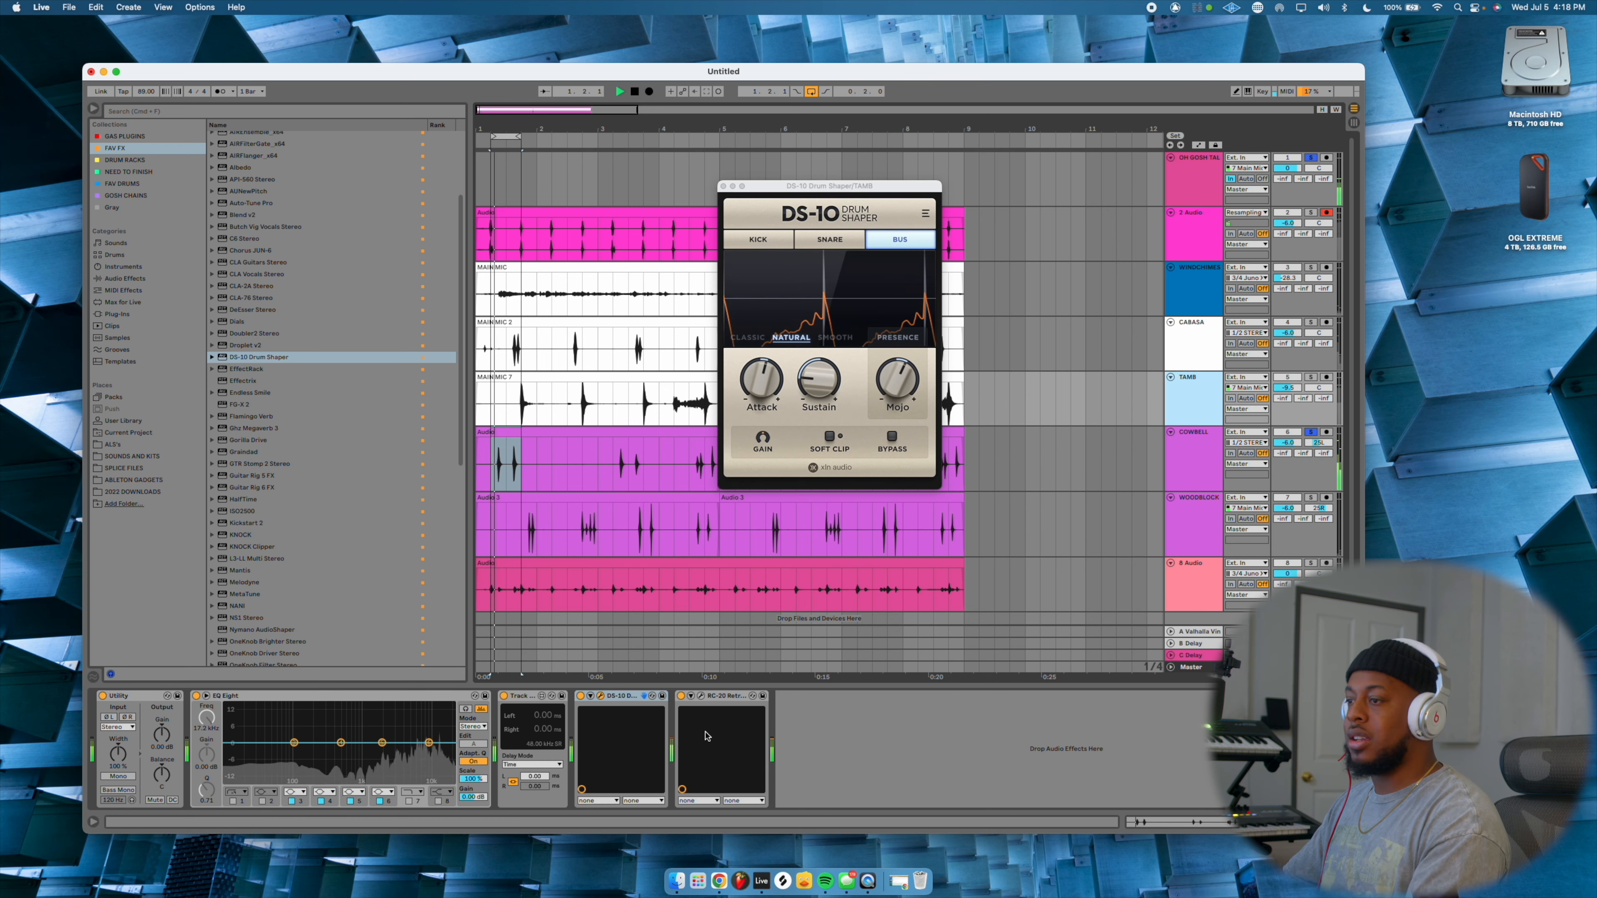
pyautogui.click(1208, 443)
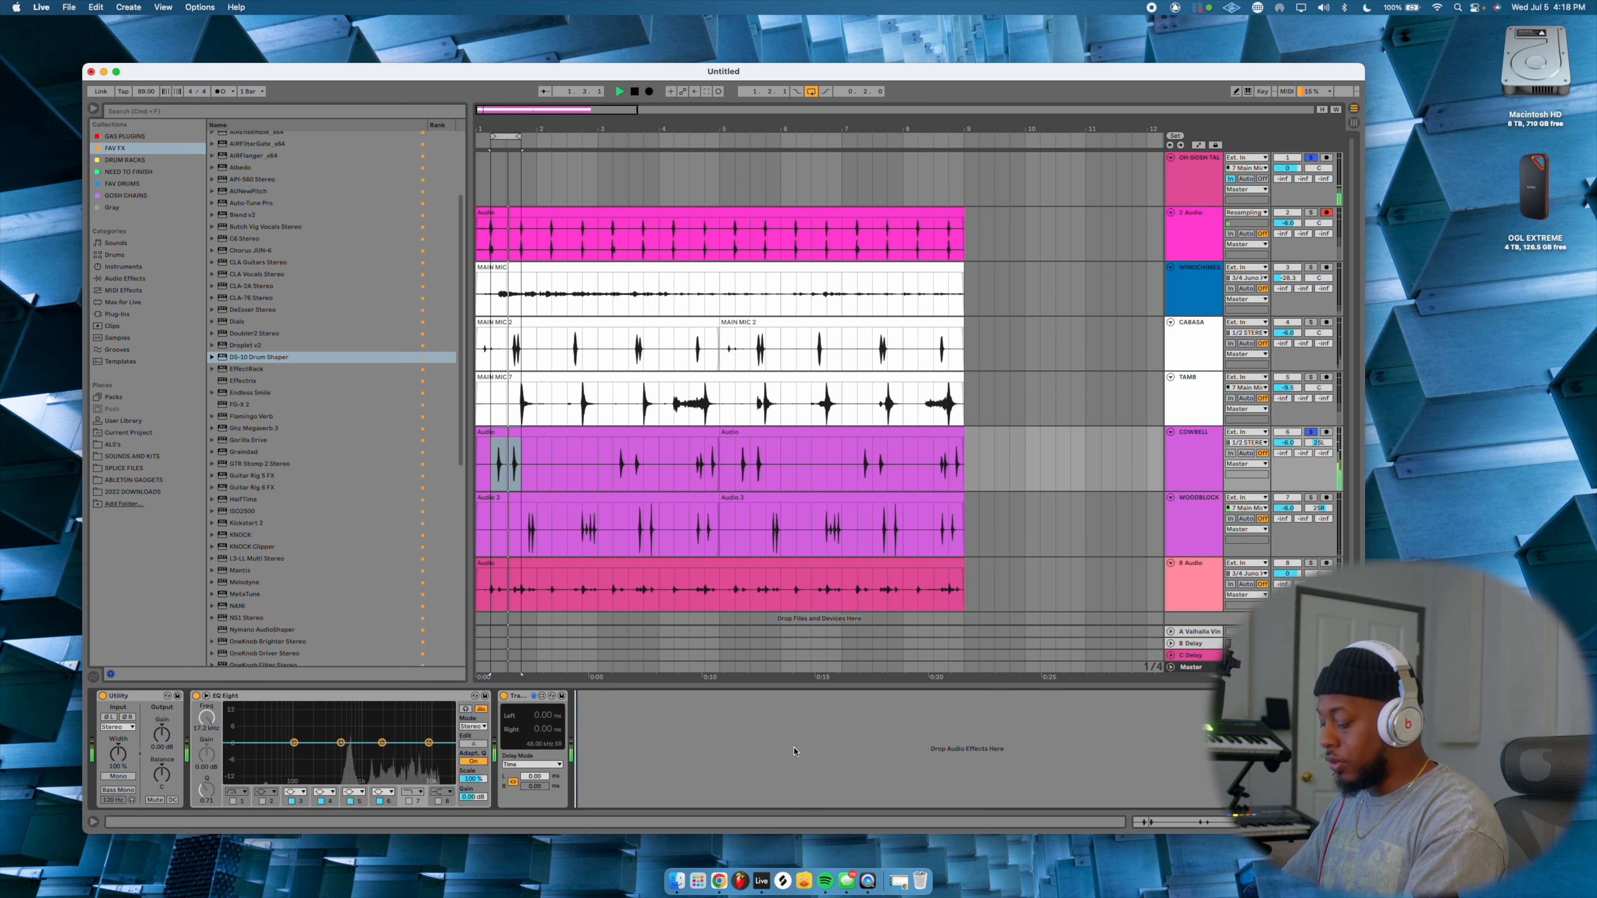
pyautogui.press('super+v')
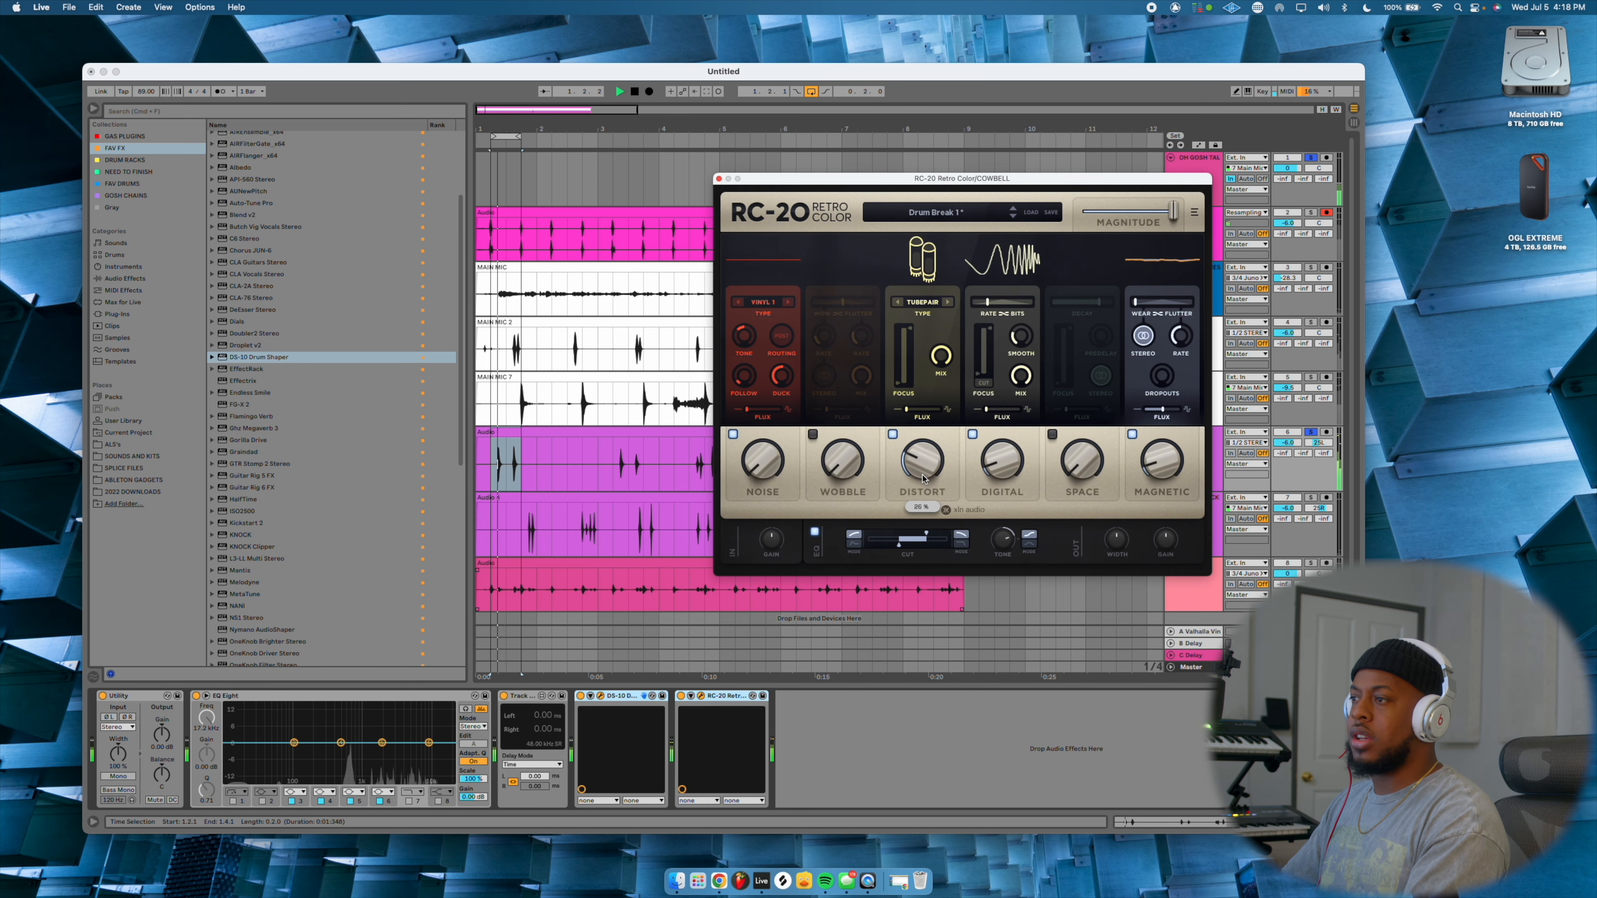
# In the COWBELL RC-20, leave Wobble off, enable Space with a raised amount and short Decay, and adjust its Predelay
pyautogui.click(812, 434)
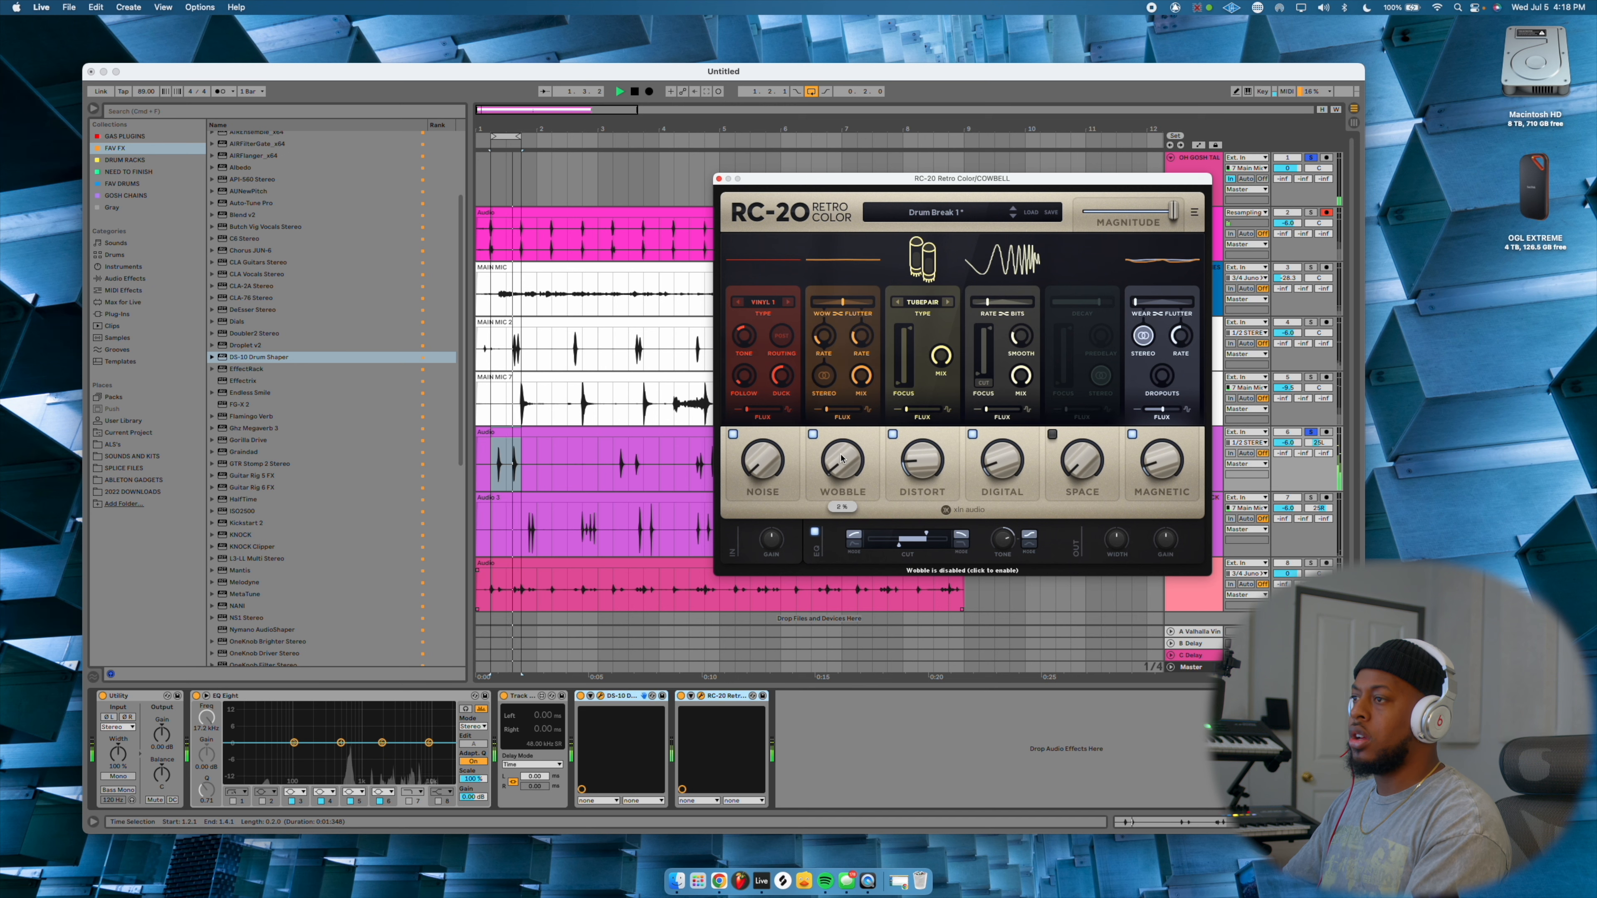
pyautogui.click(812, 434)
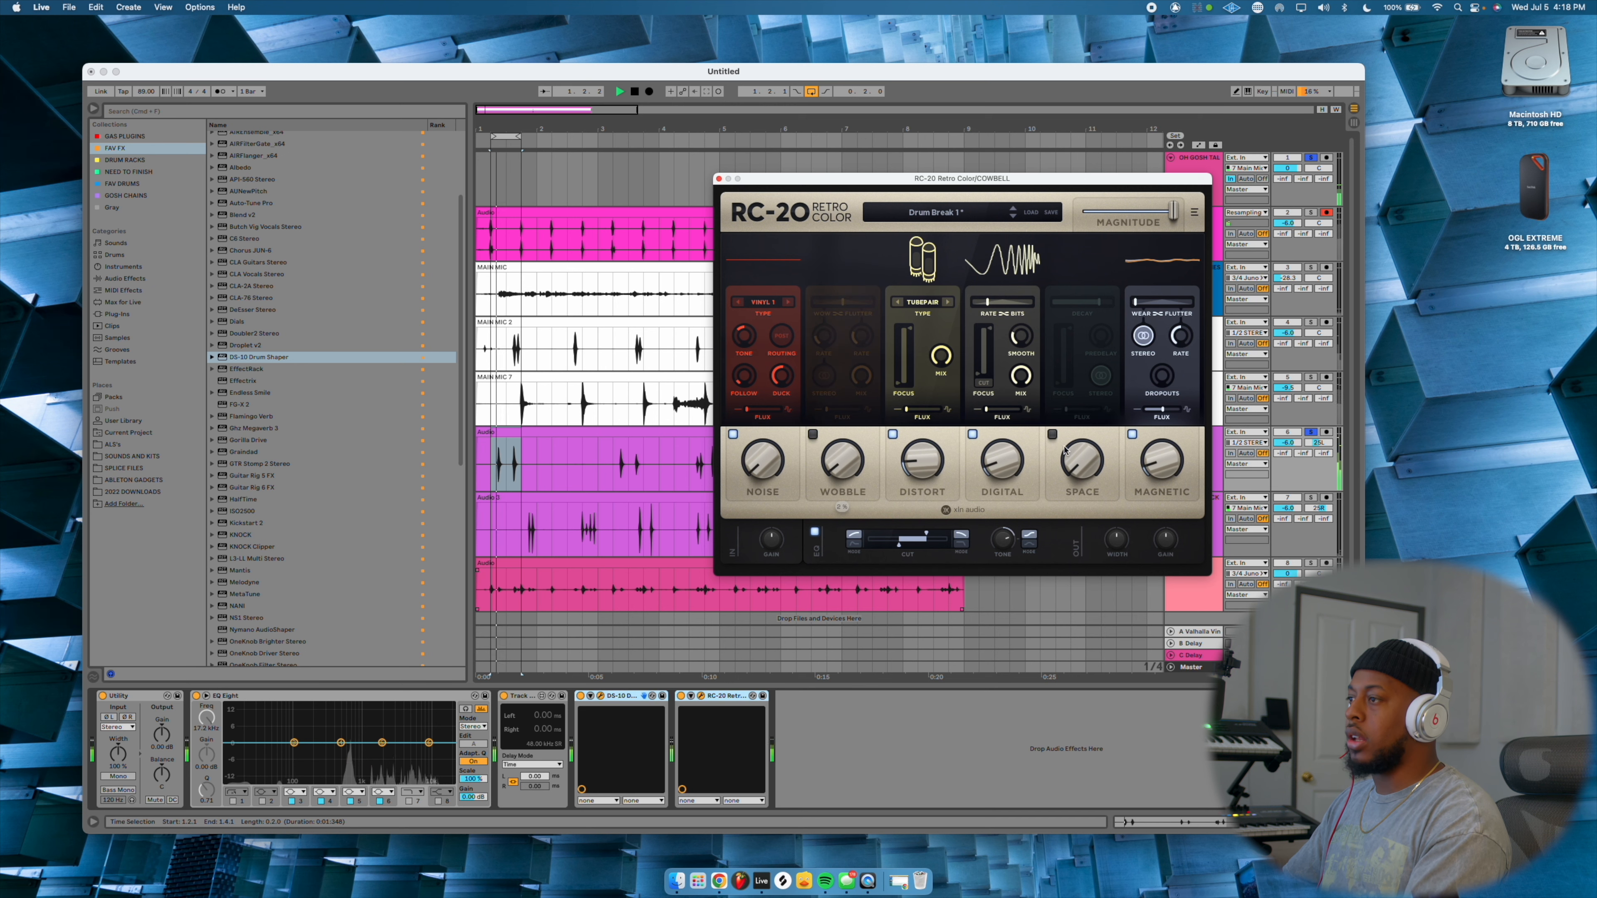
pyautogui.click(1051, 434)
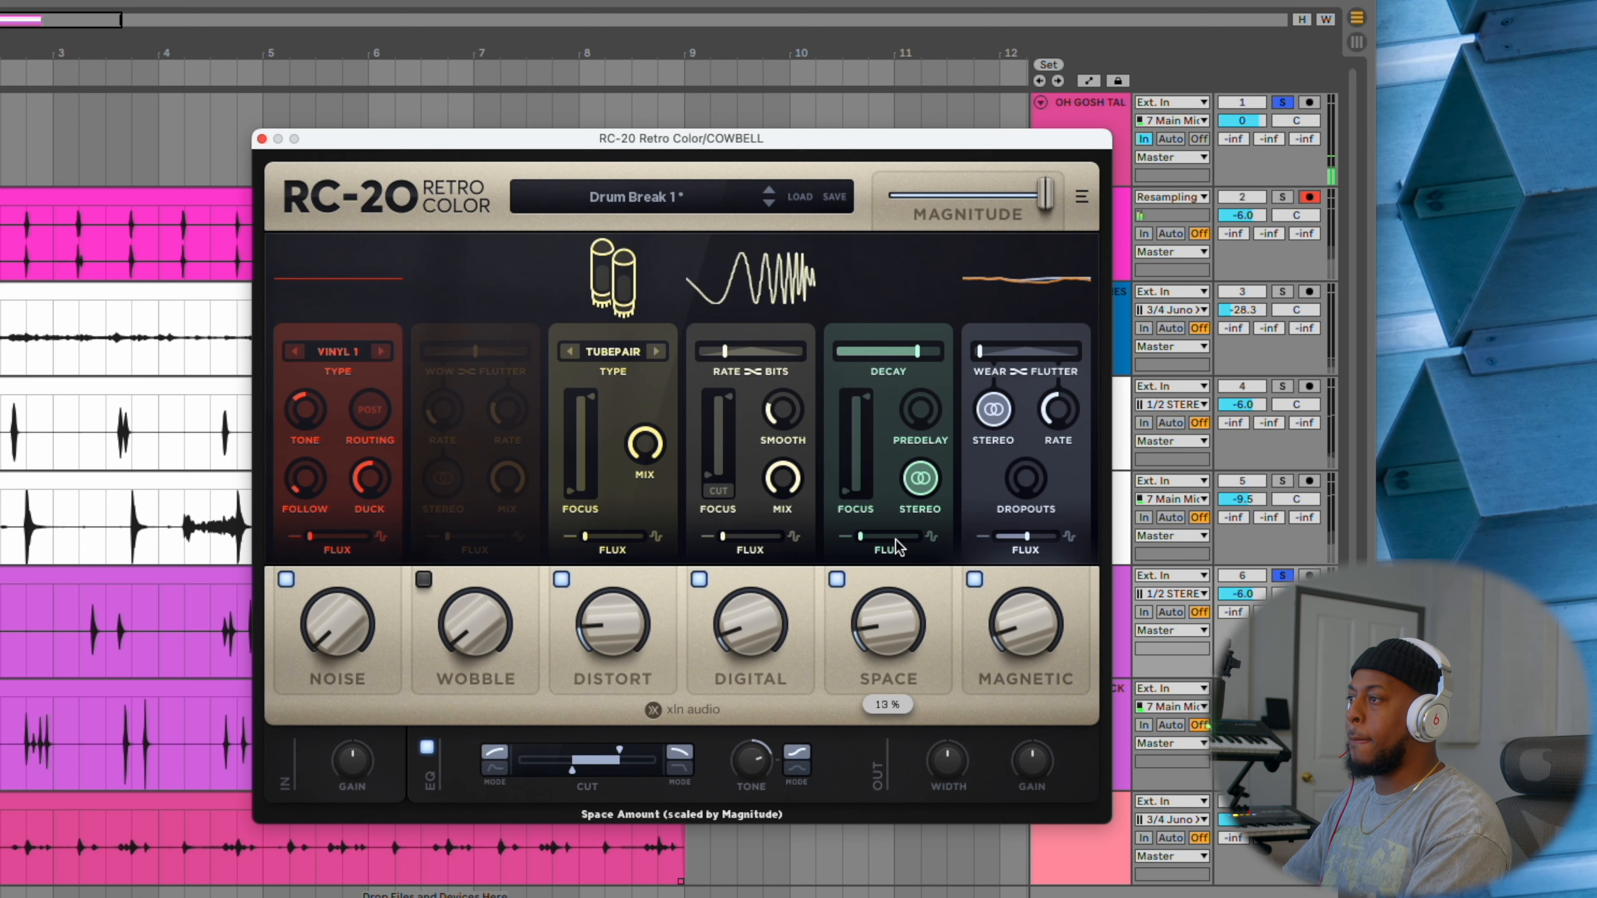
pyautogui.moveTo(1075, 457); pyautogui.dragTo(1083, 342)
pyautogui.moveTo(916, 351); pyautogui.dragTo(888, 349)
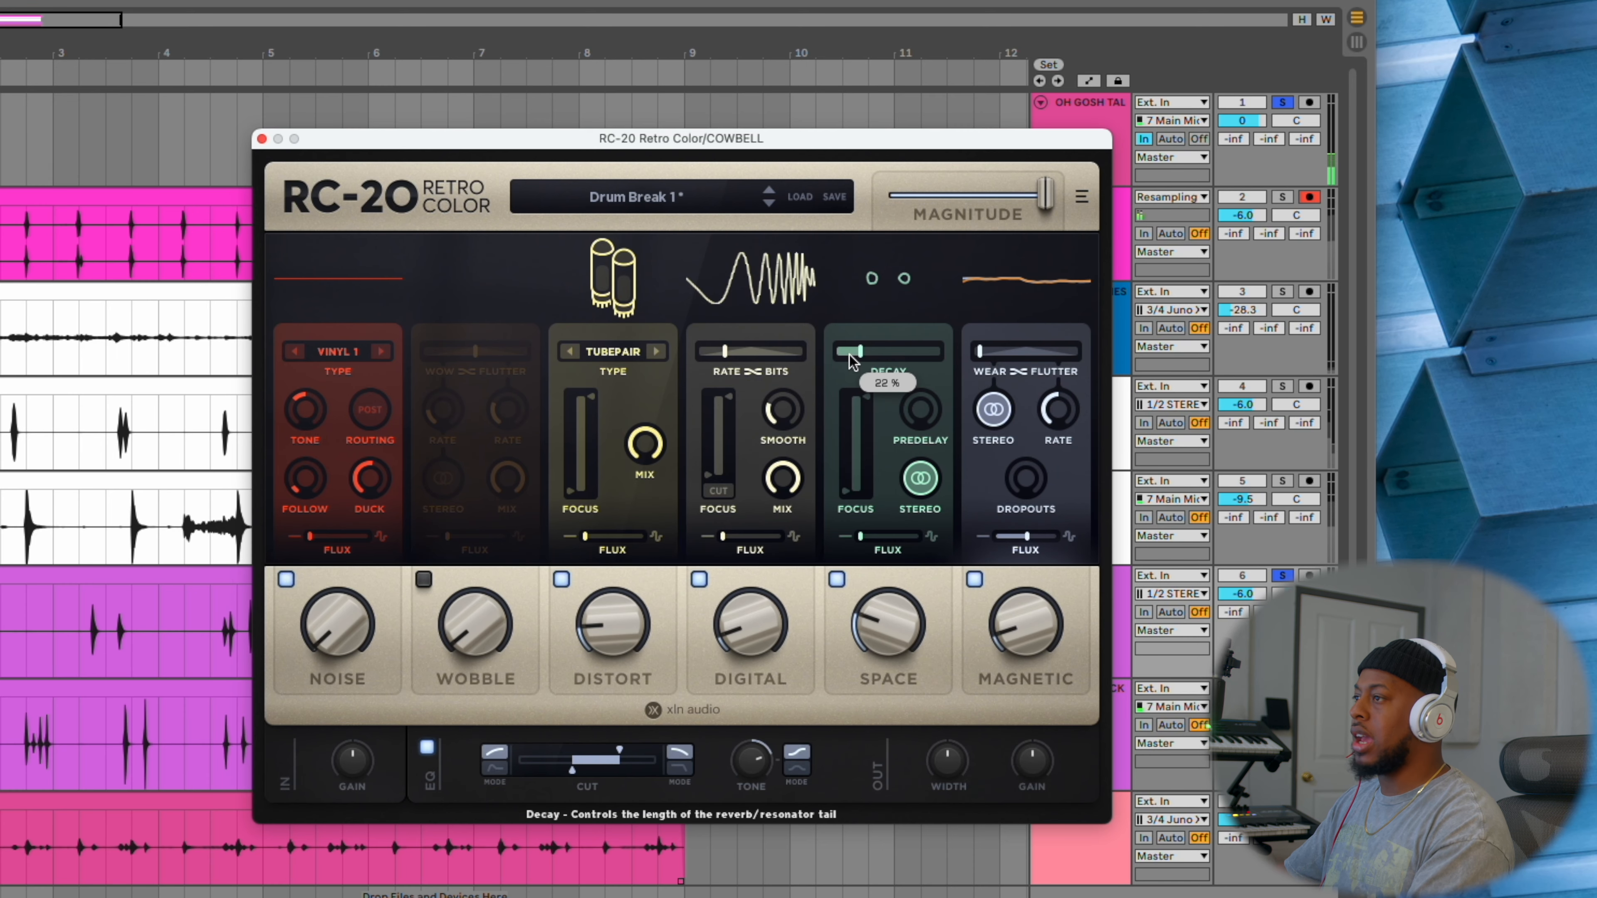
pyautogui.moveTo(929, 422); pyautogui.dragTo(919, 367)
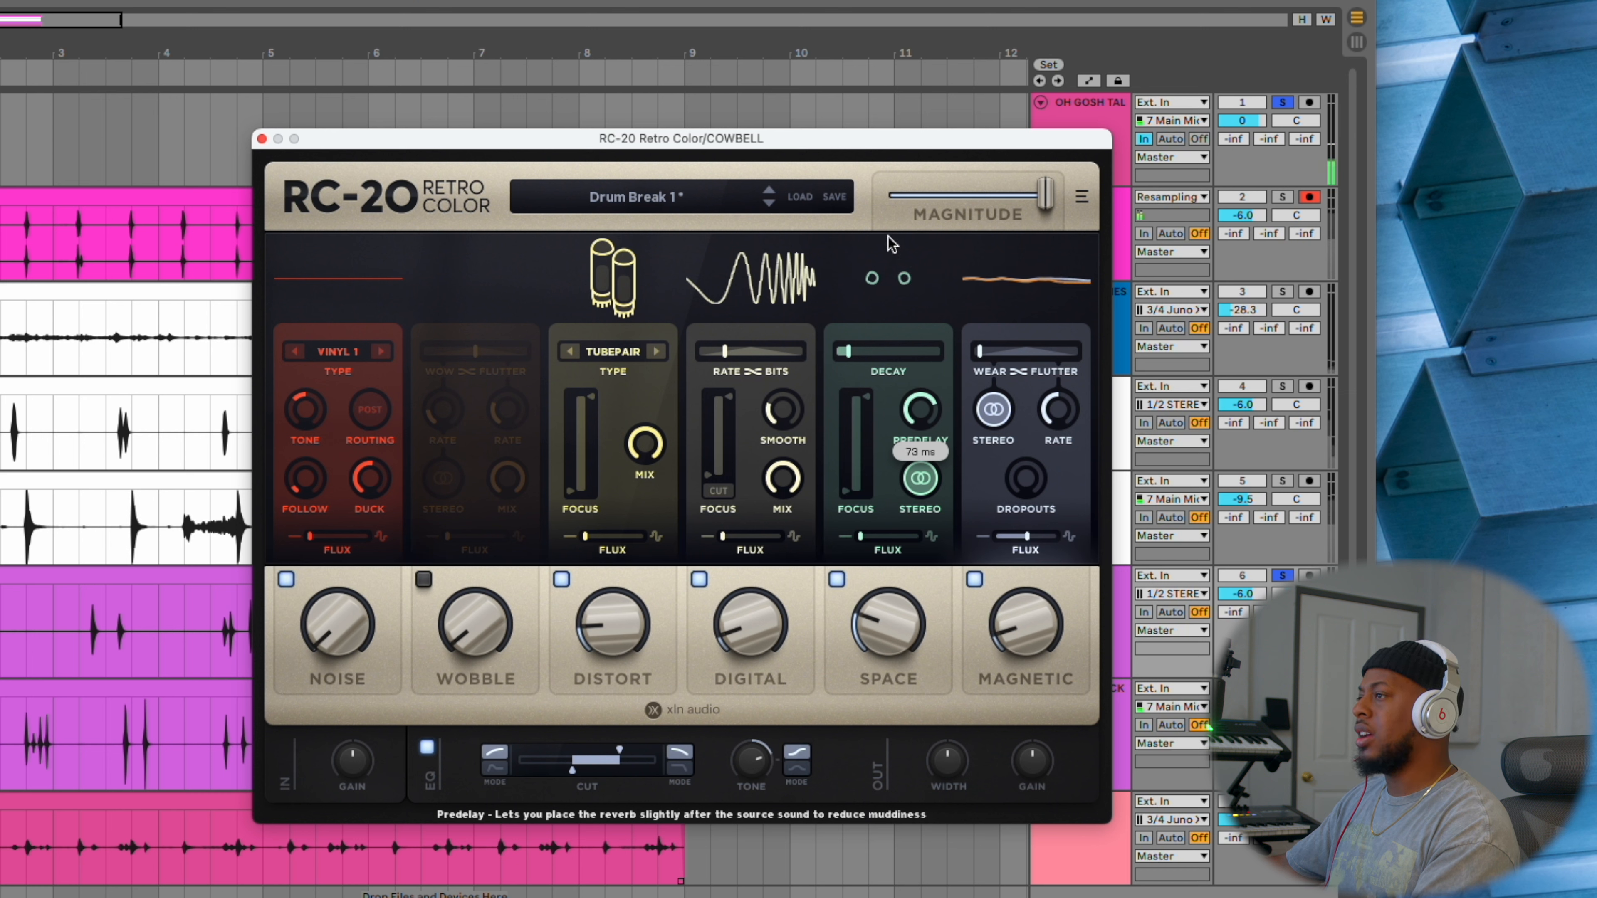
pyautogui.moveTo(891, 244); pyautogui.dragTo(886, 221)
pyautogui.moveTo(921, 367); pyautogui.dragTo(867, 409)
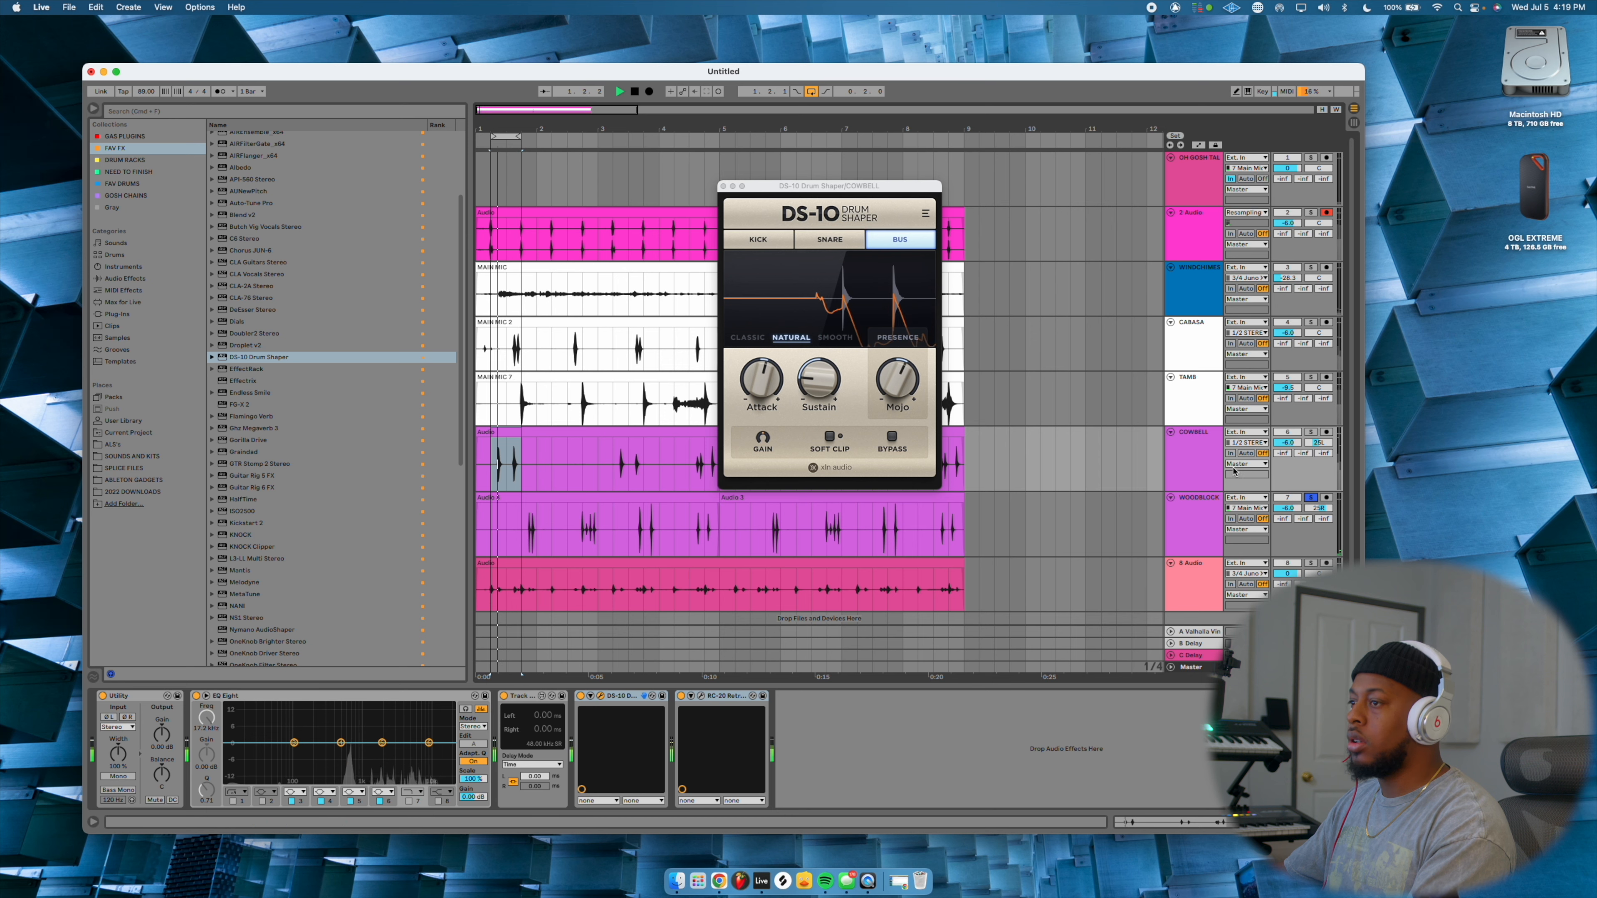
# Loop the first WOODBLOCK hit in the Audio 3 clip for auditioning
pyautogui.press('space')
pyautogui.moveTo(528, 528); pyautogui.dragTo(545, 523)
pyautogui.press('super+l')
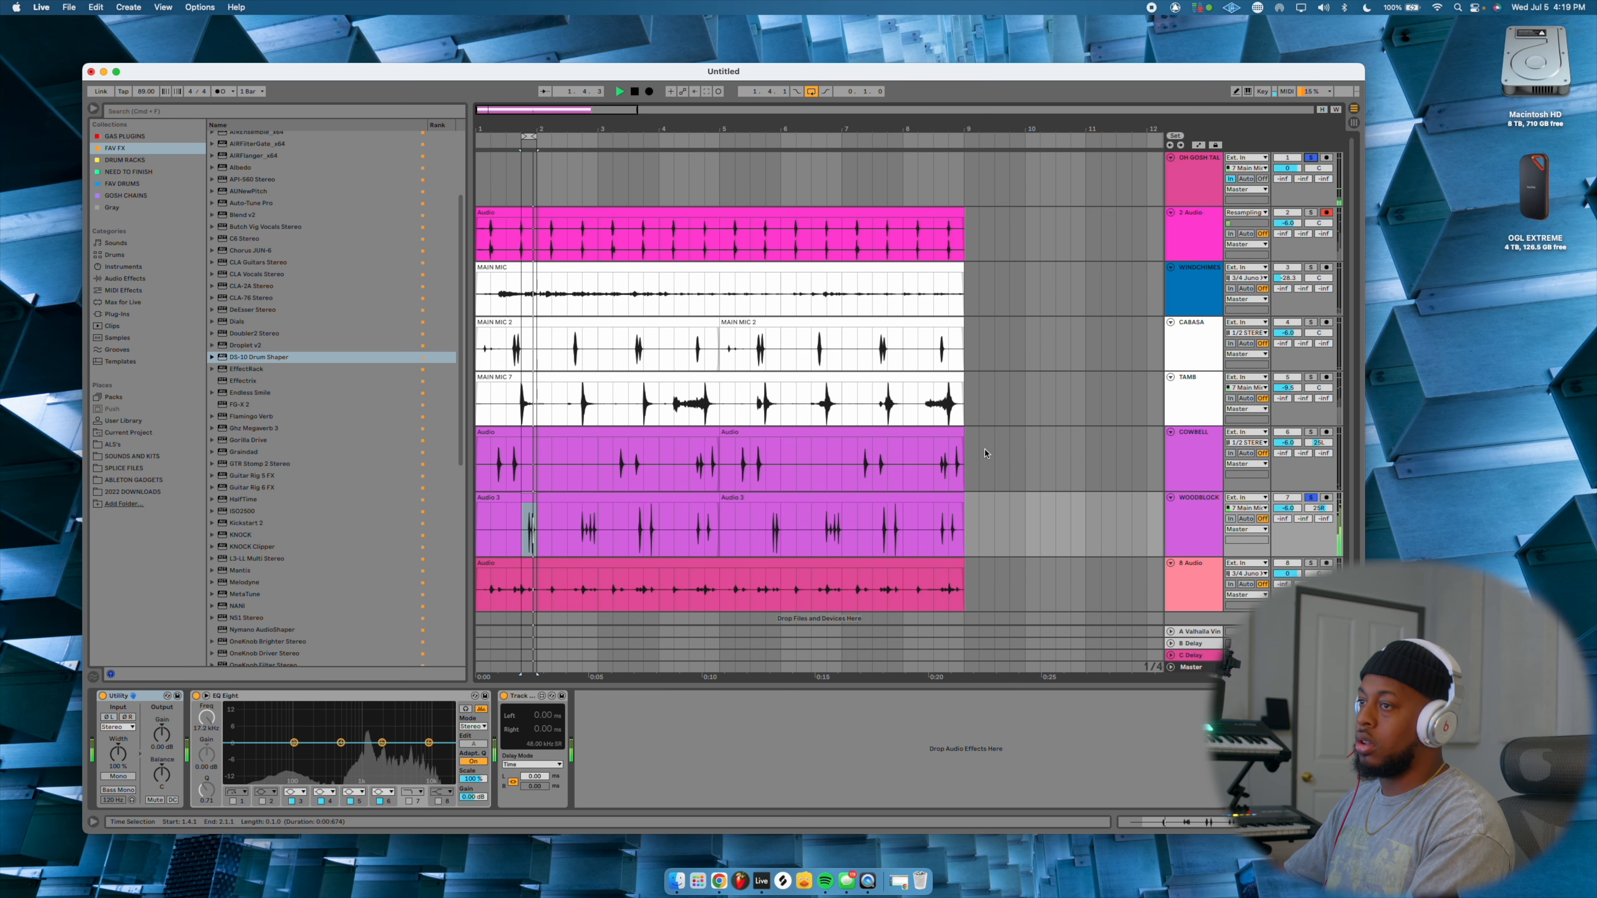
# Copy the DS-10 Drum Shaper and RC-20 Retro Color devices from COWBELL to WOODBLOCK
pyautogui.click(1198, 445)
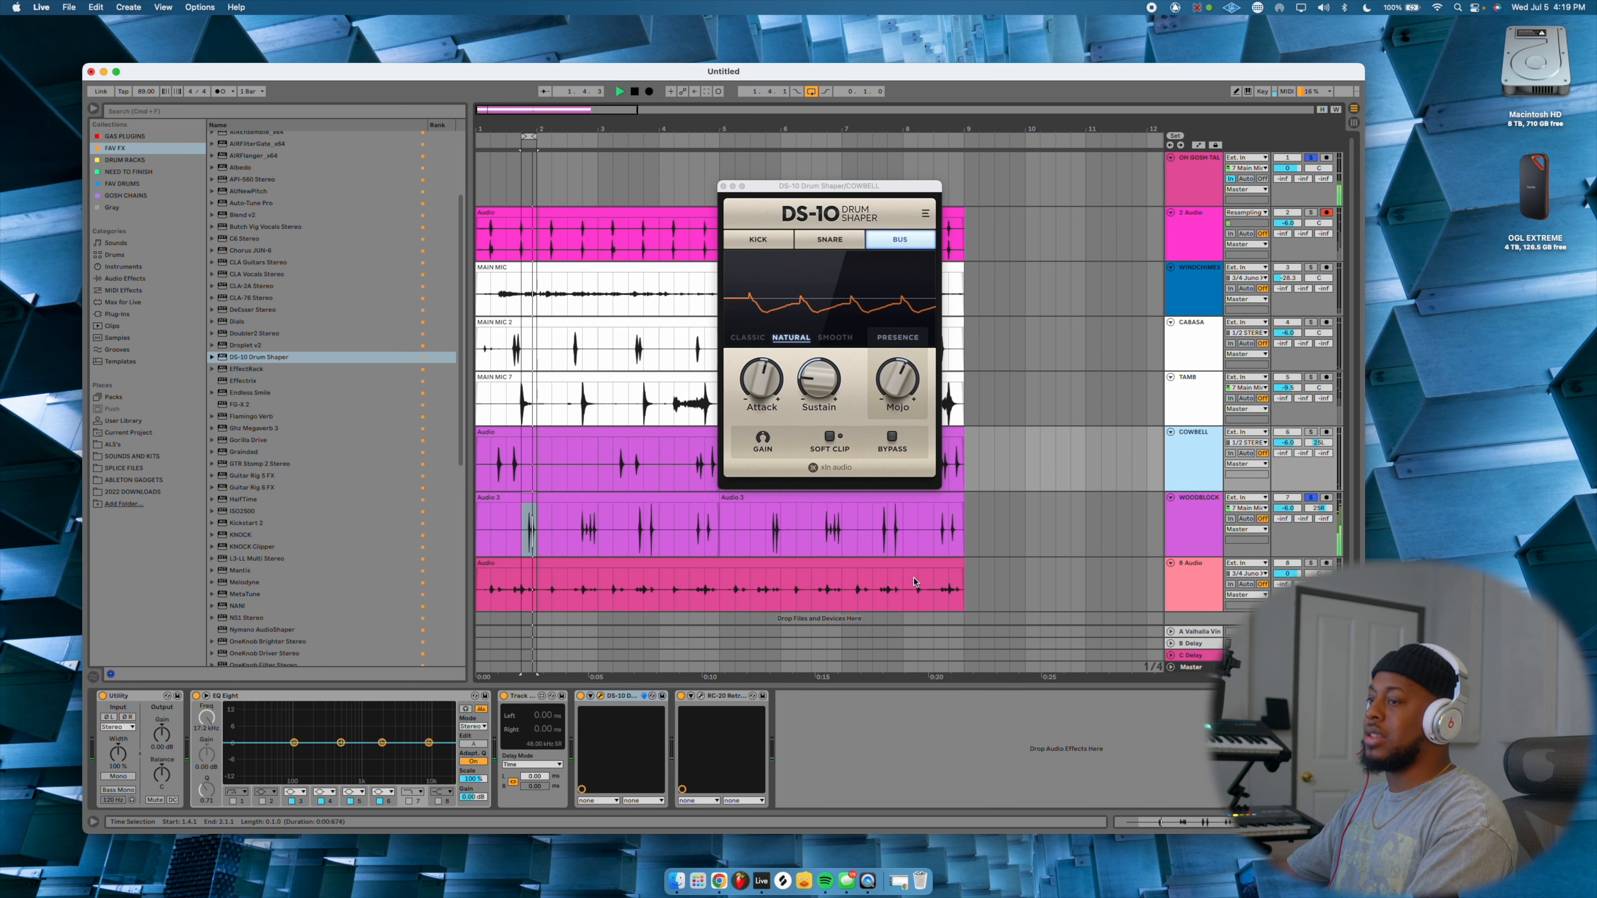
pyautogui.keyDown('shift'); pyautogui.click(725, 696); pyautogui.keyUp('shift')
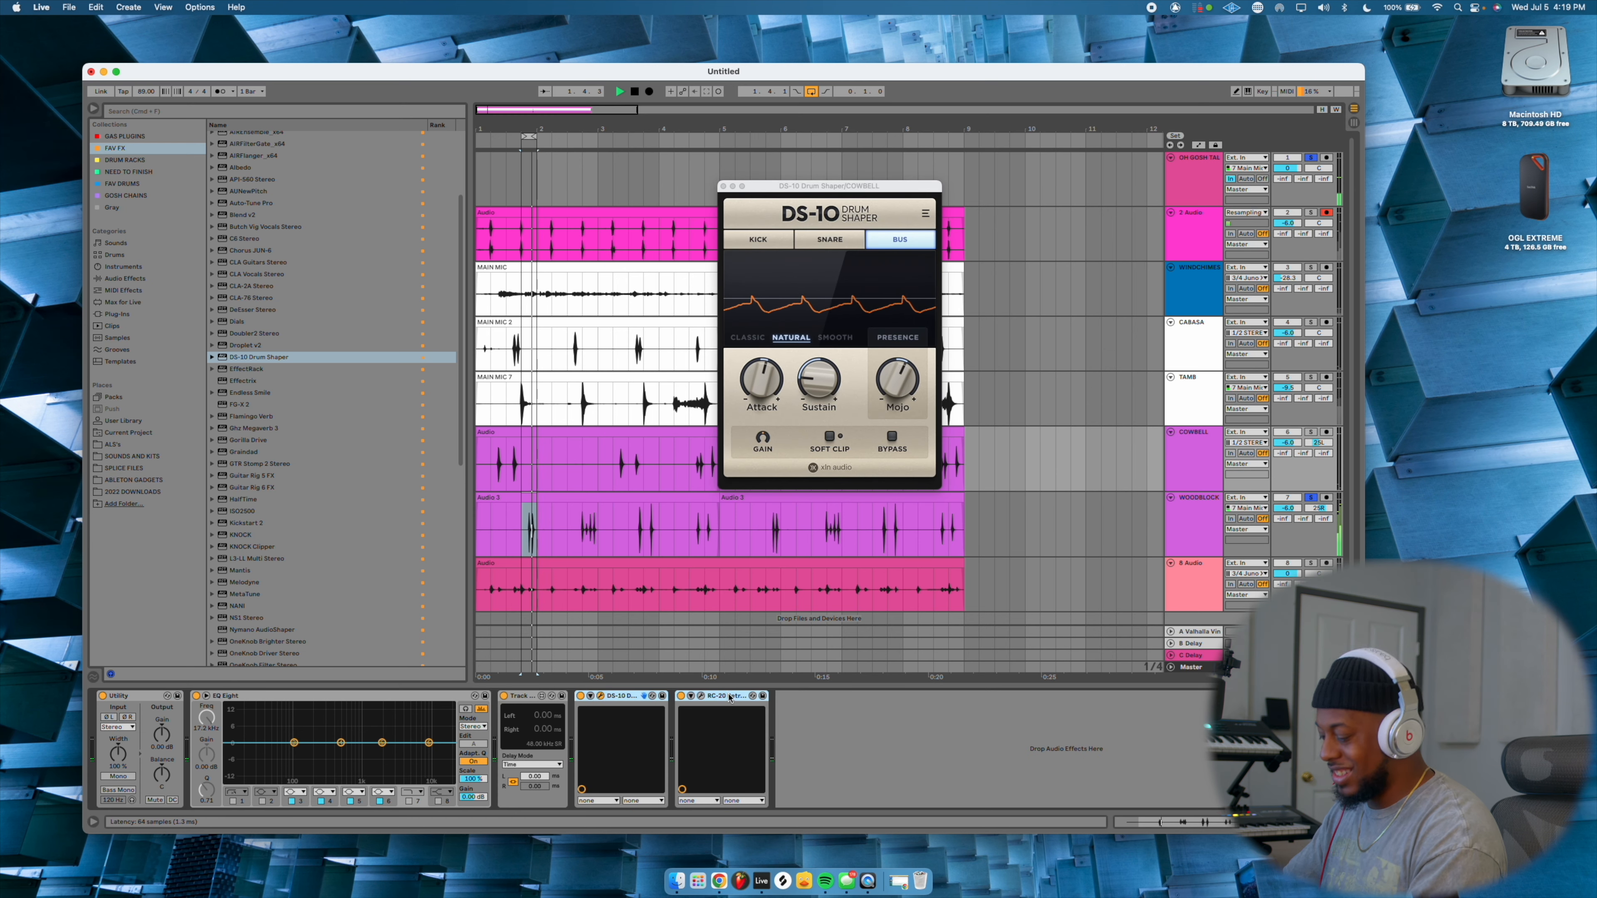
pyautogui.click(1197, 514)
pyautogui.click(867, 731)
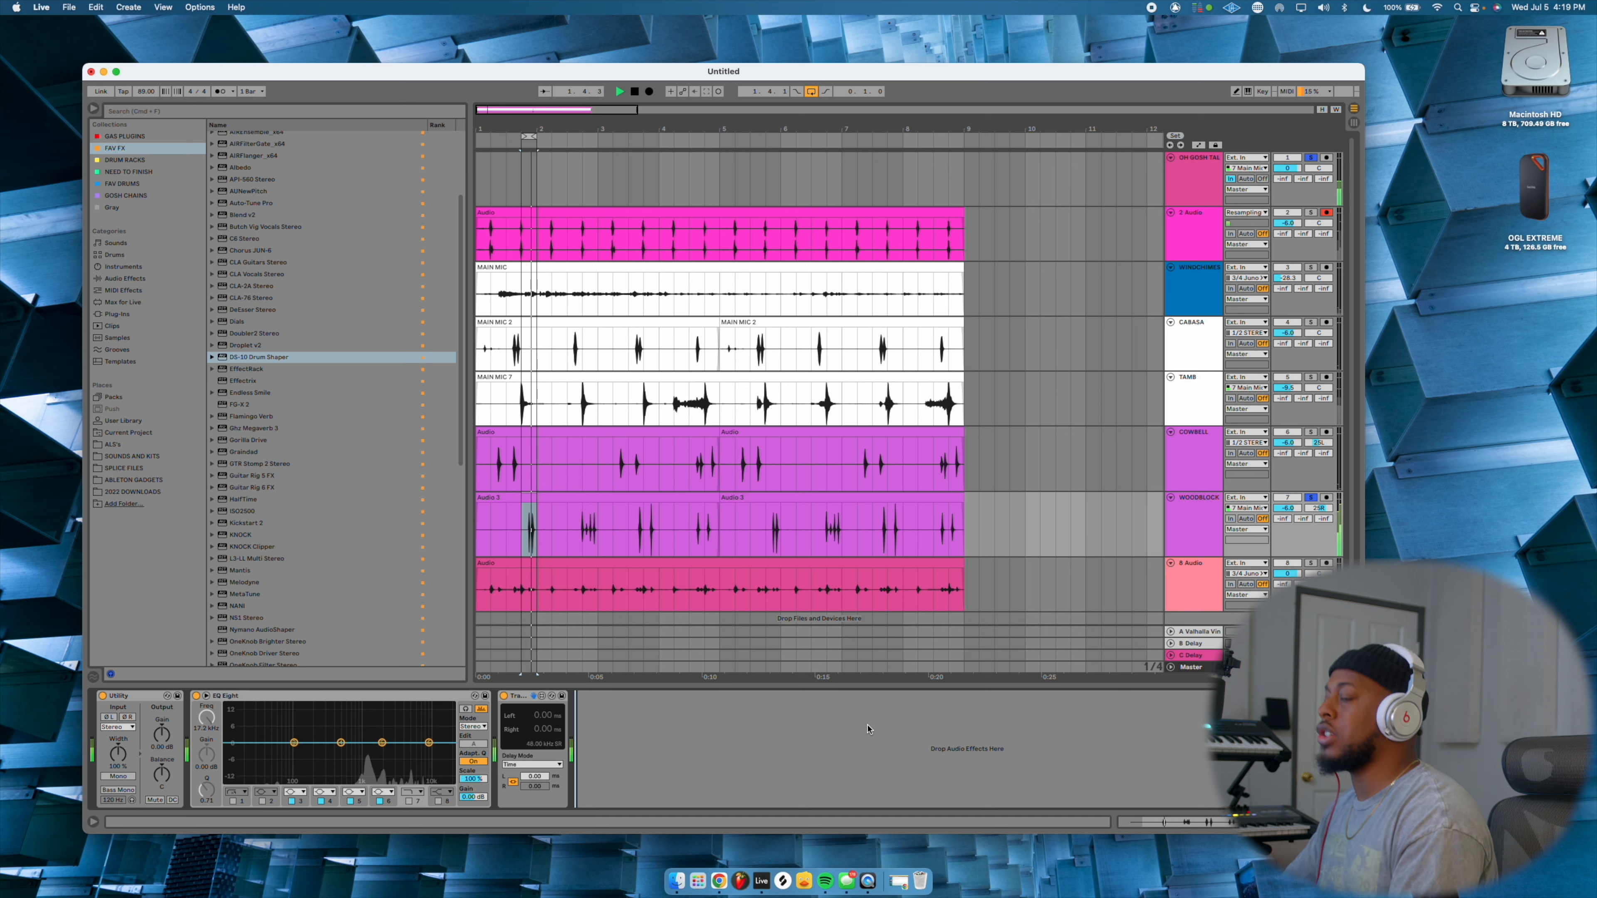
pyautogui.press('super+v')
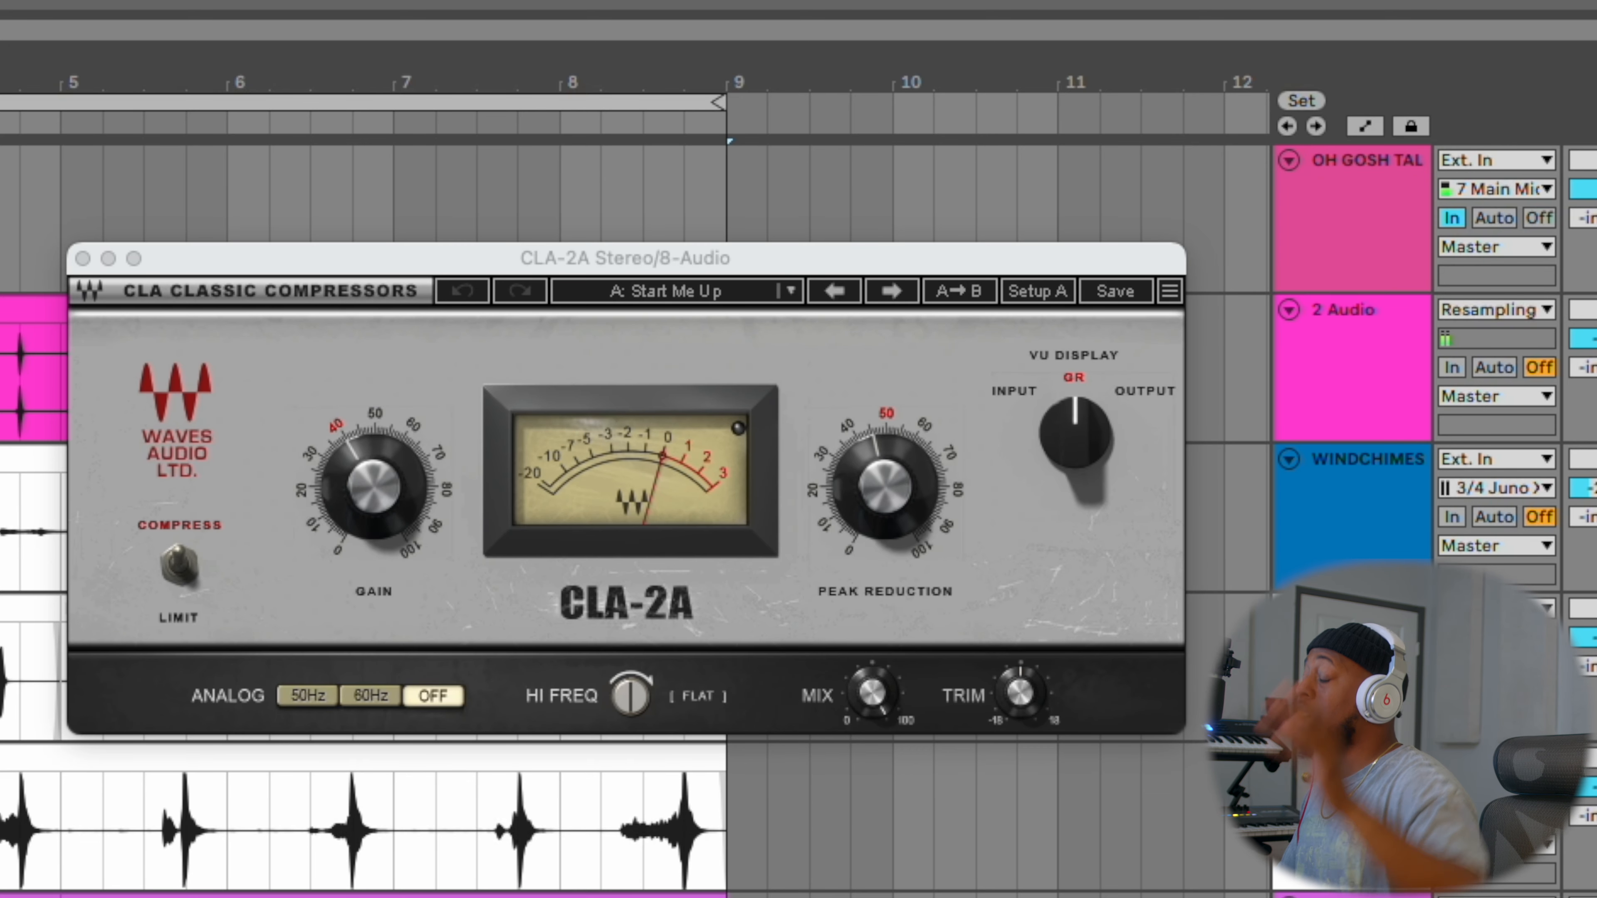
# Adjust the Peak Reduction and Gain of the CLA-2A compressor on the 8 Audio track
pyautogui.click(895, 501)
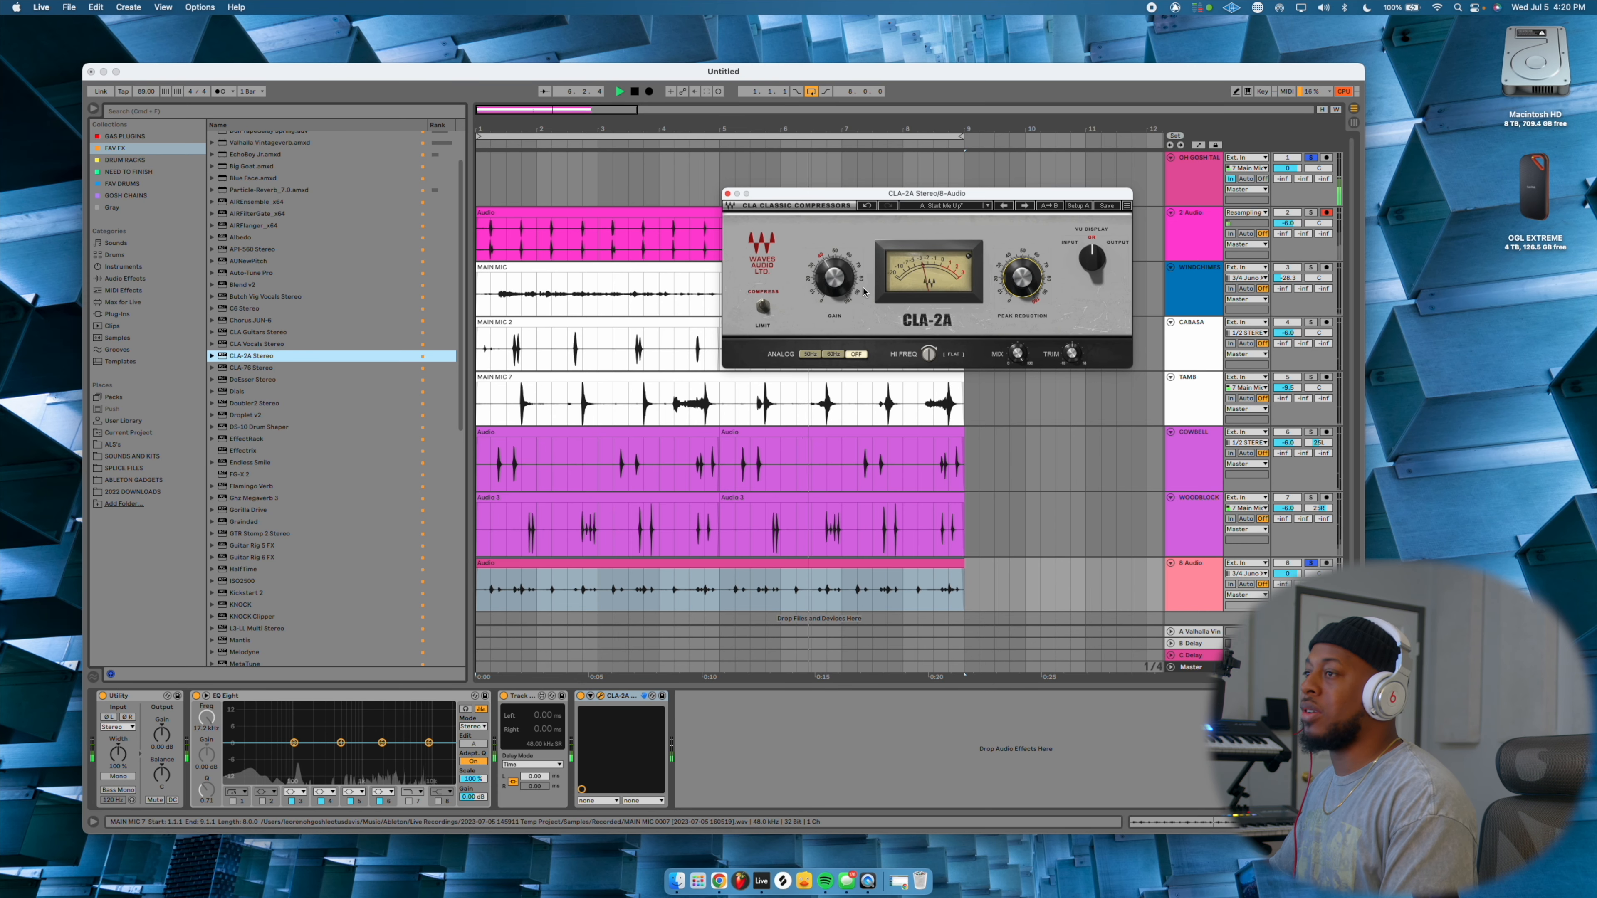
pyautogui.click(834, 278)
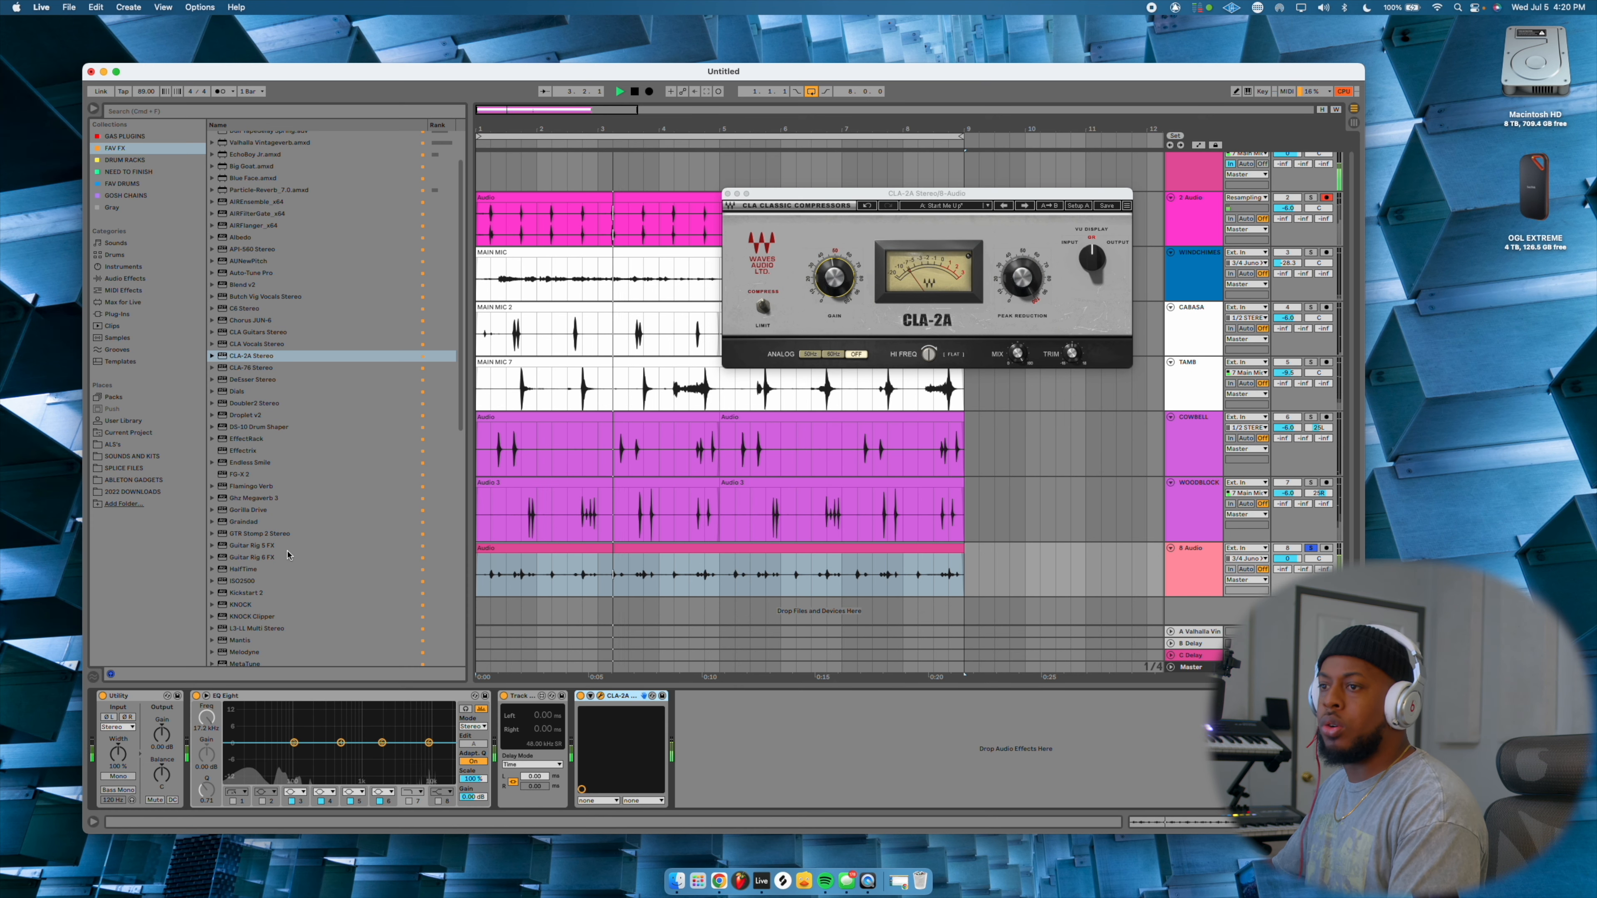
# Add Nymano AudioShaper to the 8 Audio track, setting Sustain to -61.0 and Room to about 14.21, and raise Saturation
pyautogui.scroll(-2, 295, 572)
pyautogui.scroll(-10, 294, 572)
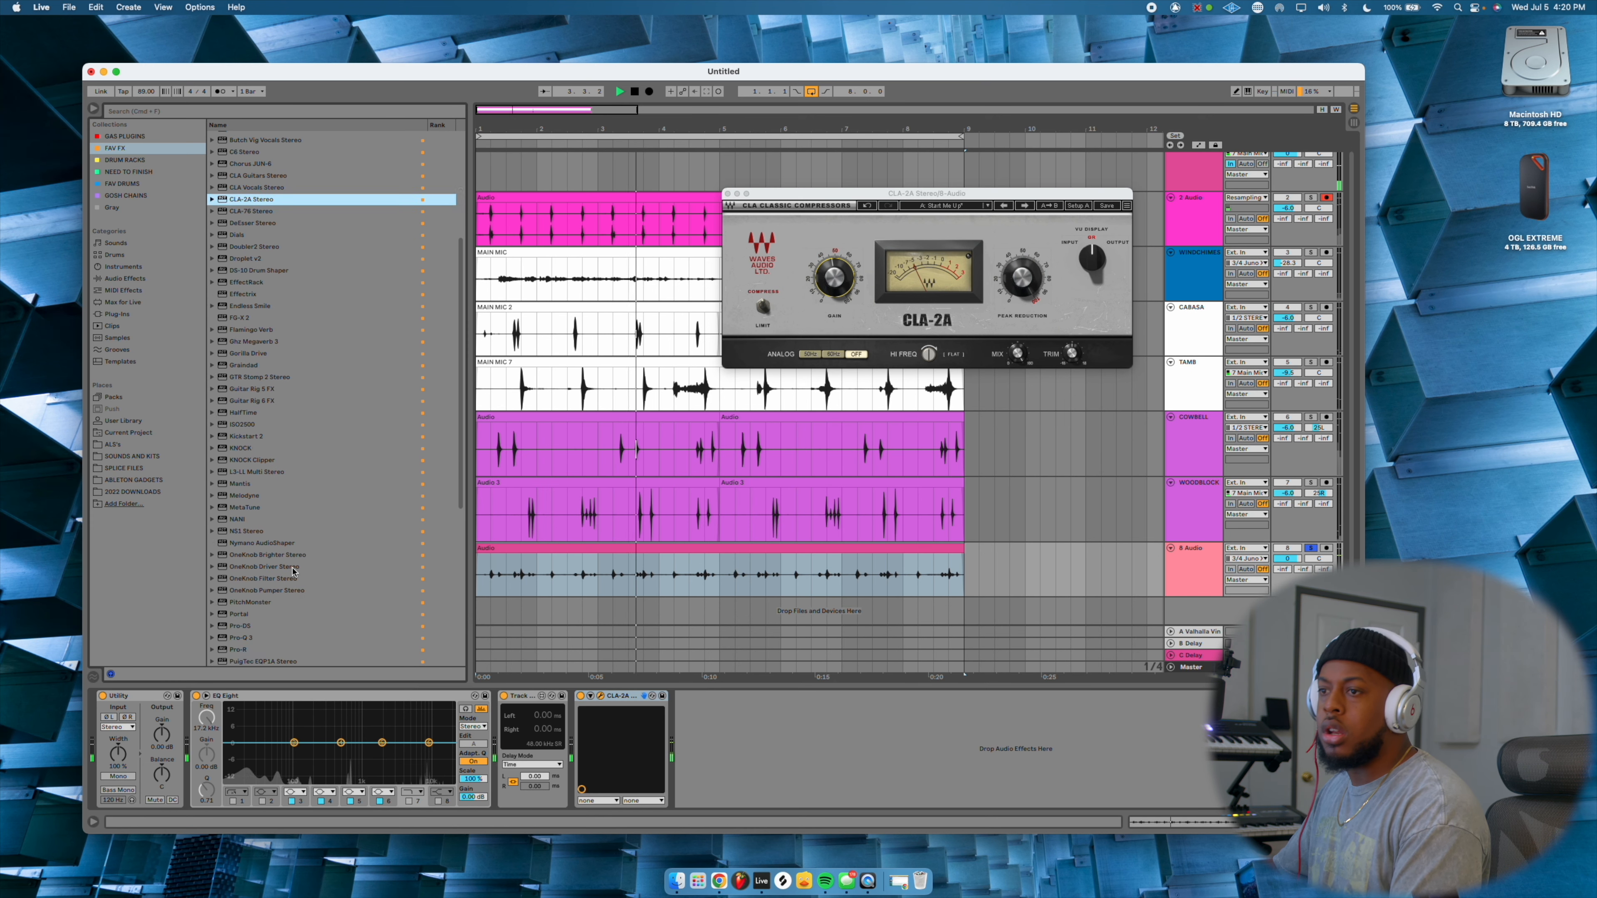
pyautogui.doubleClick(269, 464)
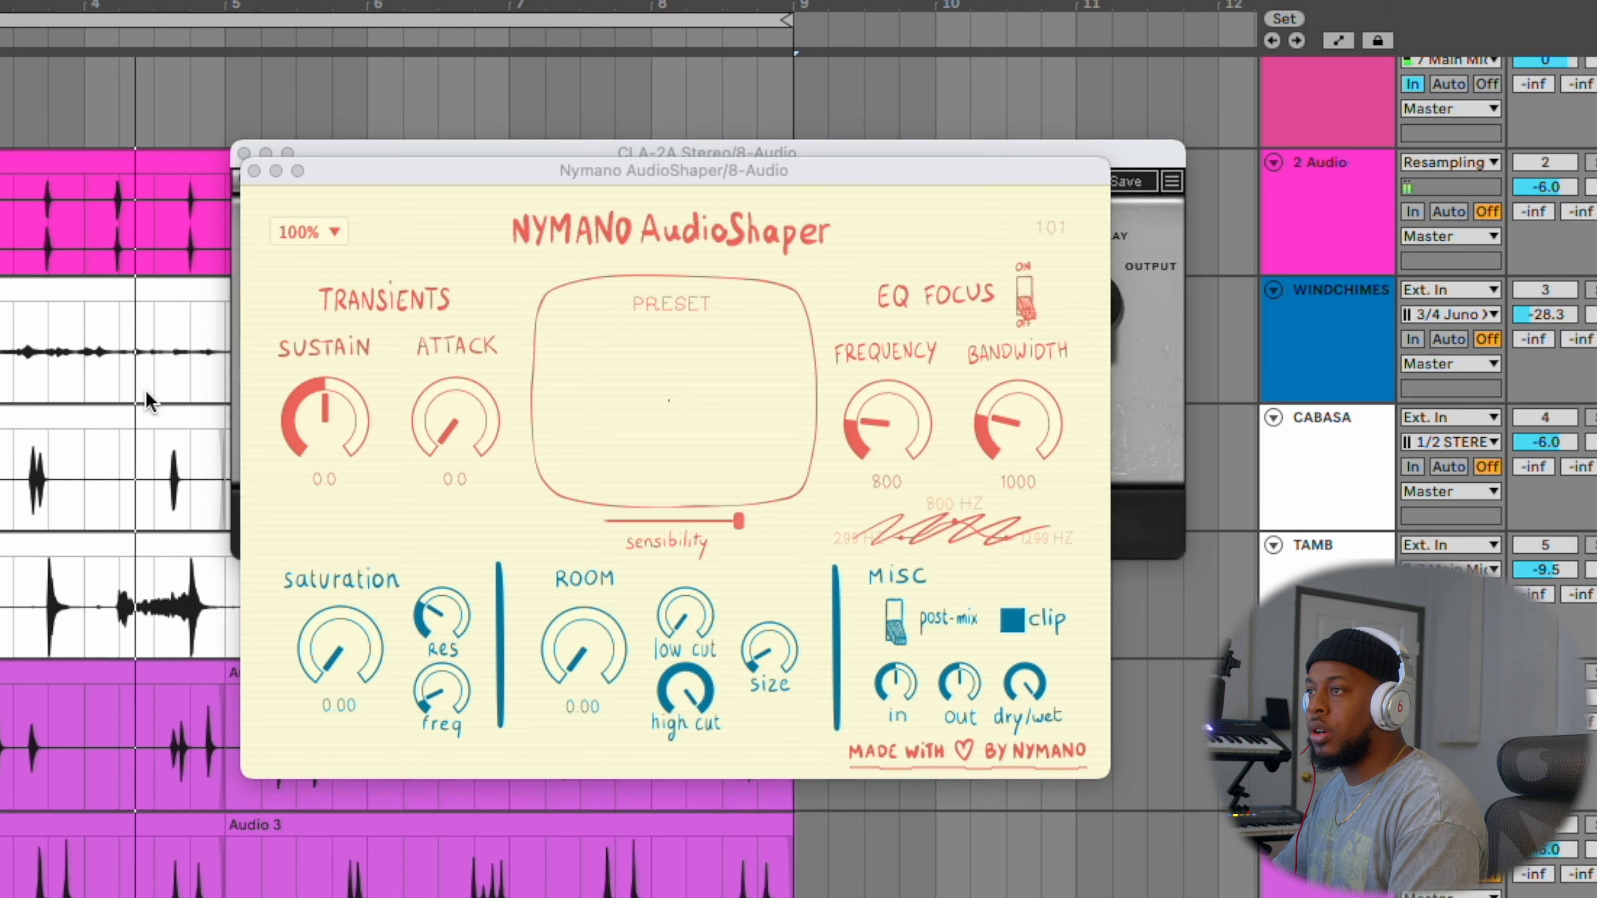
pyautogui.moveTo(745, 302); pyautogui.dragTo(752, 335)
pyautogui.moveTo(303, 482); pyautogui.dragTo(302, 531)
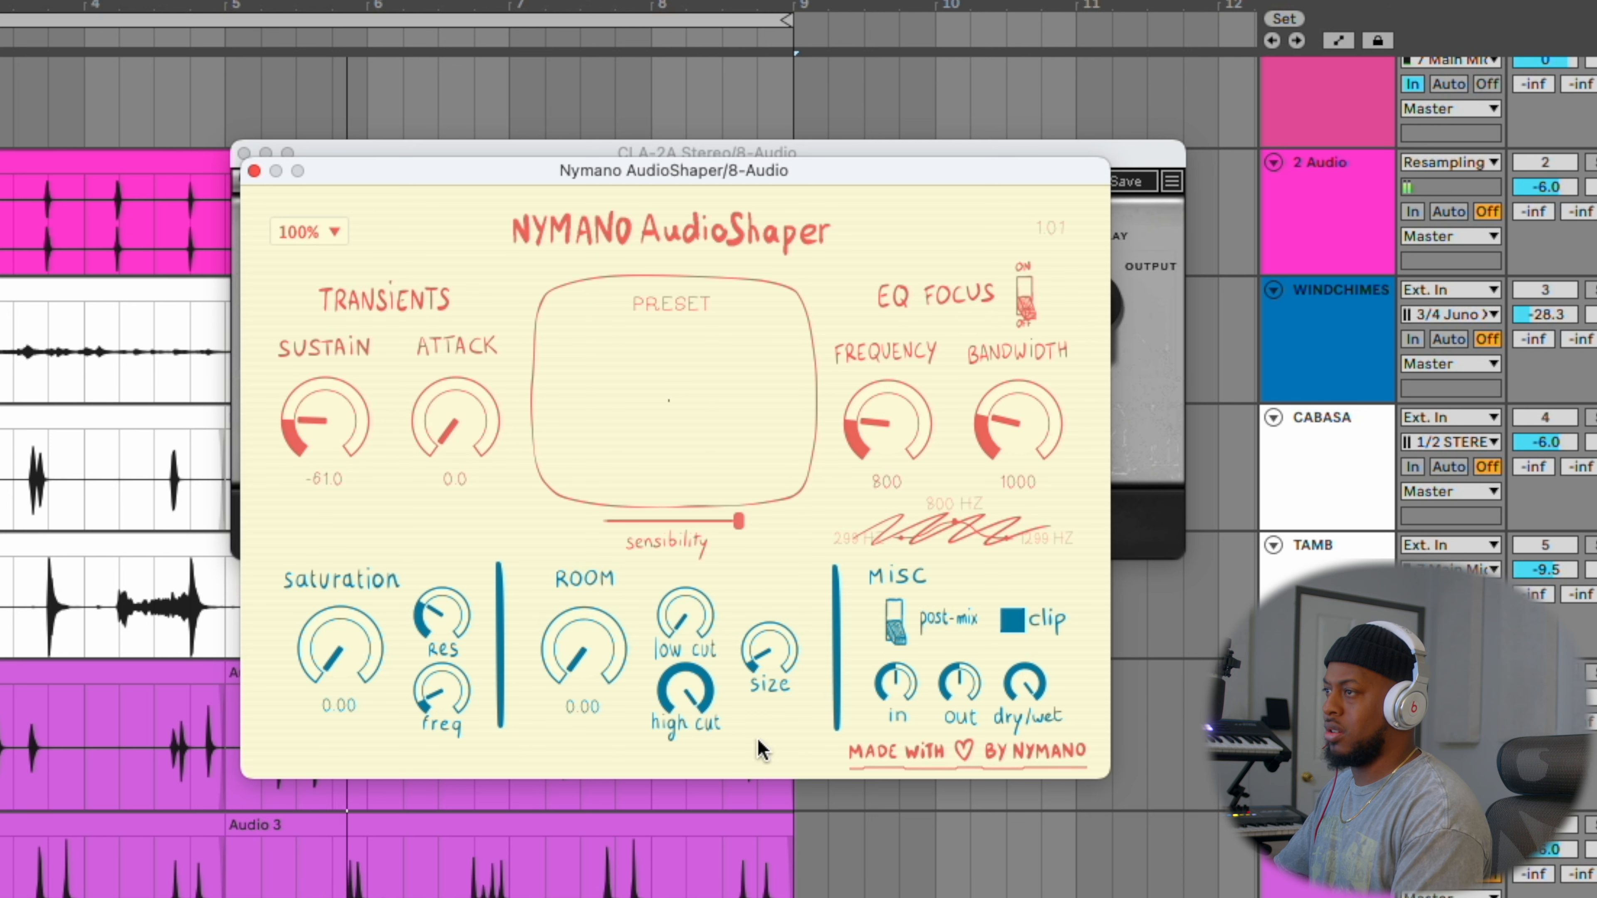
pyautogui.moveTo(583, 670); pyautogui.dragTo(580, 614)
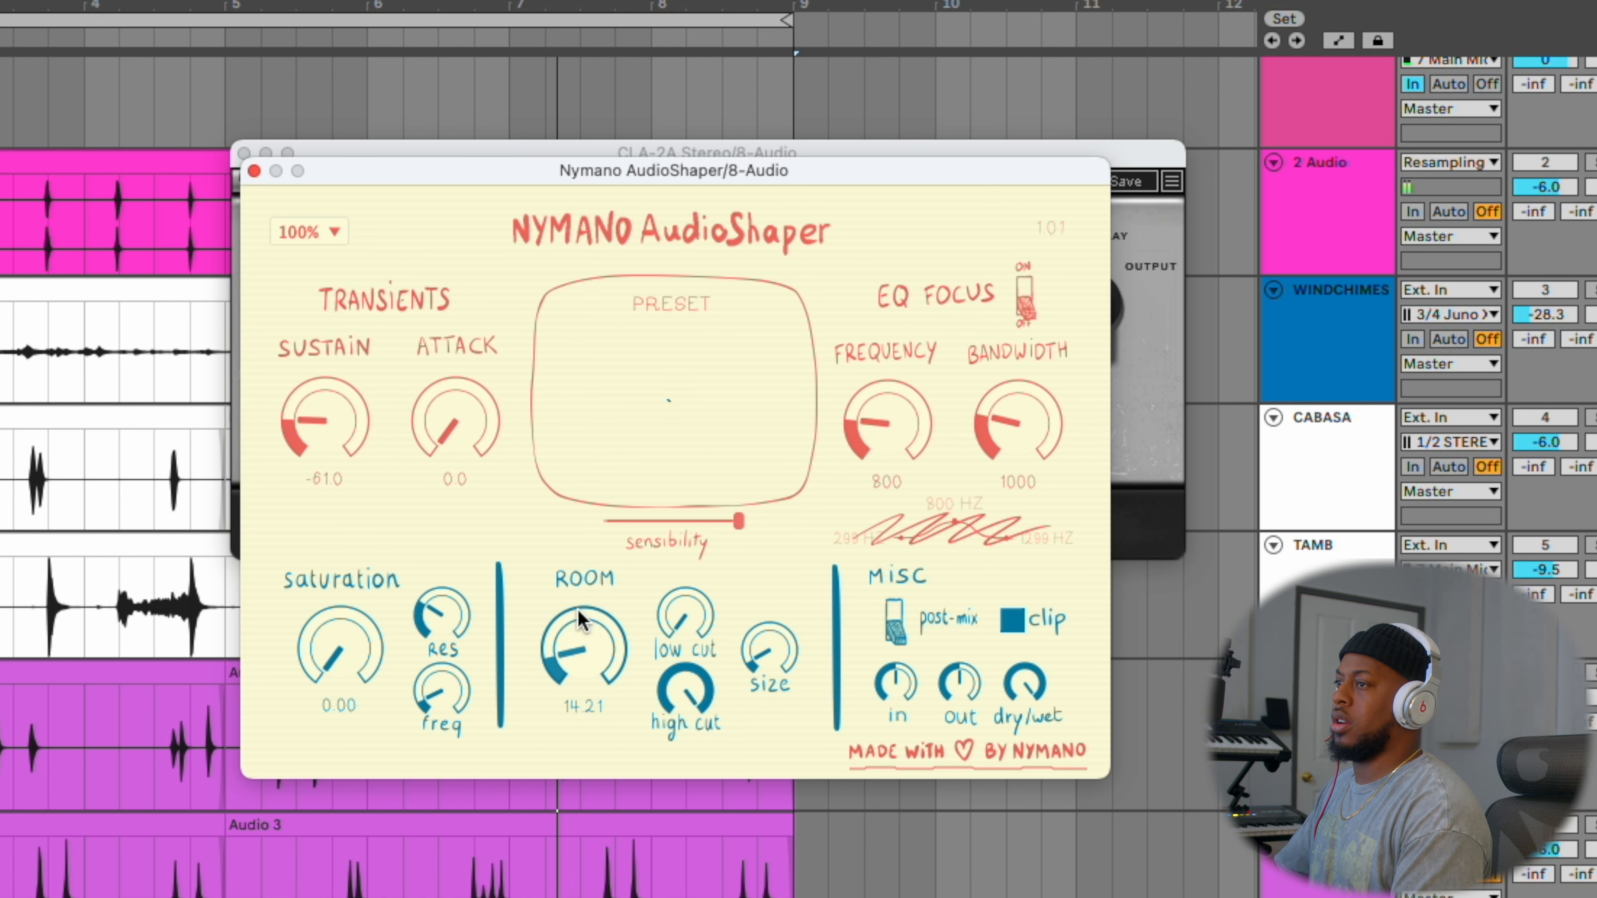
pyautogui.moveTo(337, 659); pyautogui.dragTo(326, 622)
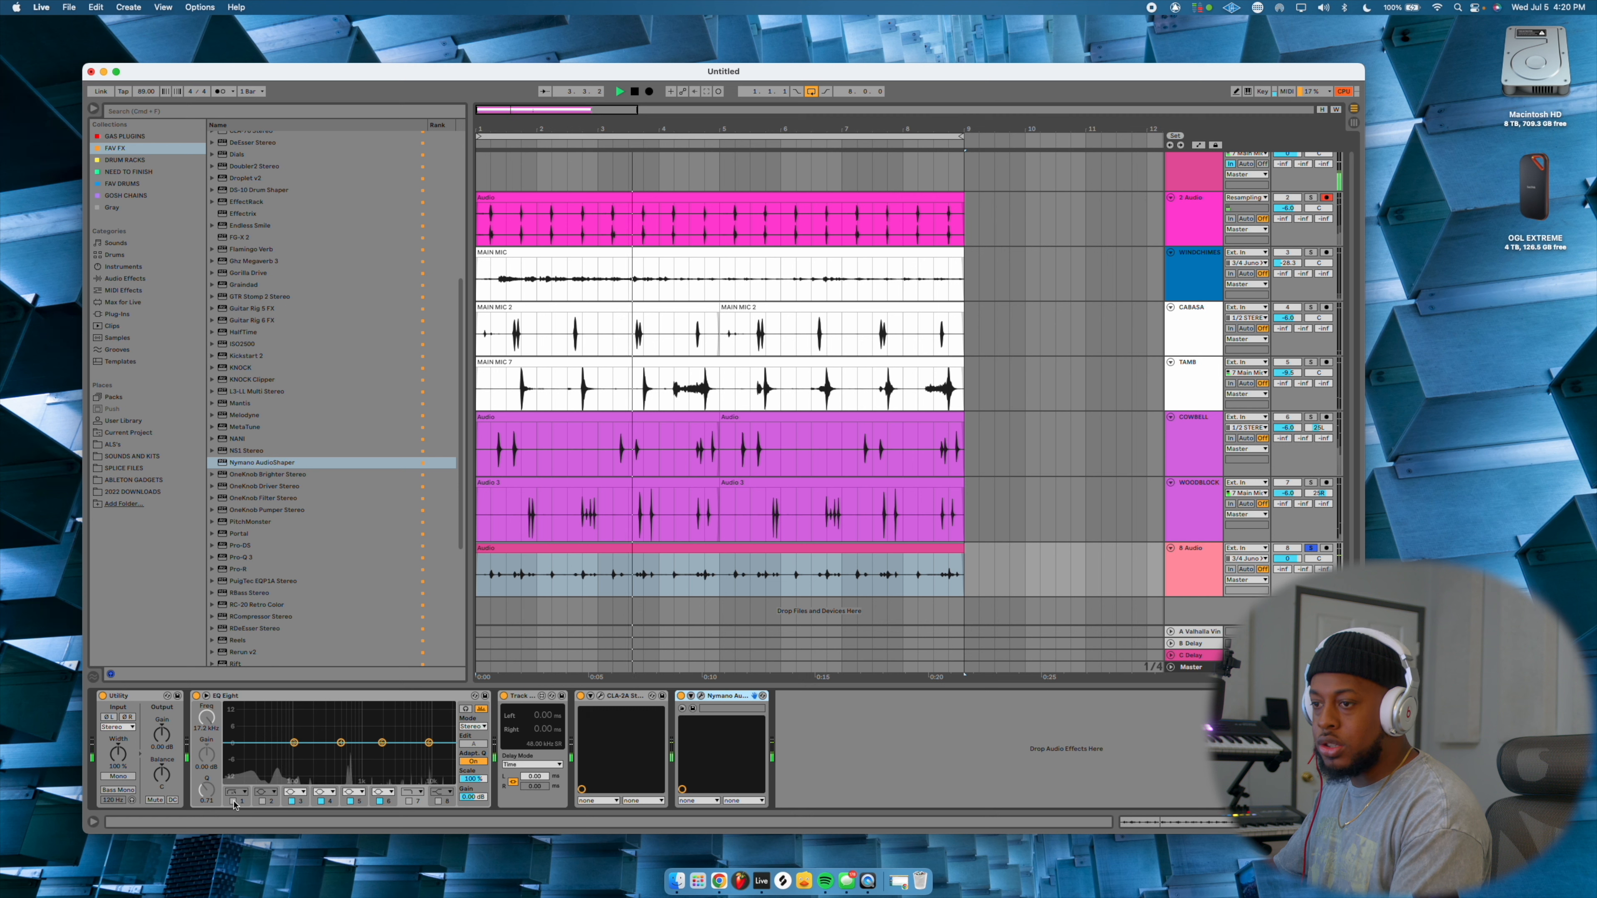
# In the track's EQ Eight, roll off the lows with band 1 and the highs with band 7
pyautogui.moveTo(260, 754); pyautogui.dragTo(286, 763)
pyautogui.click(408, 801)
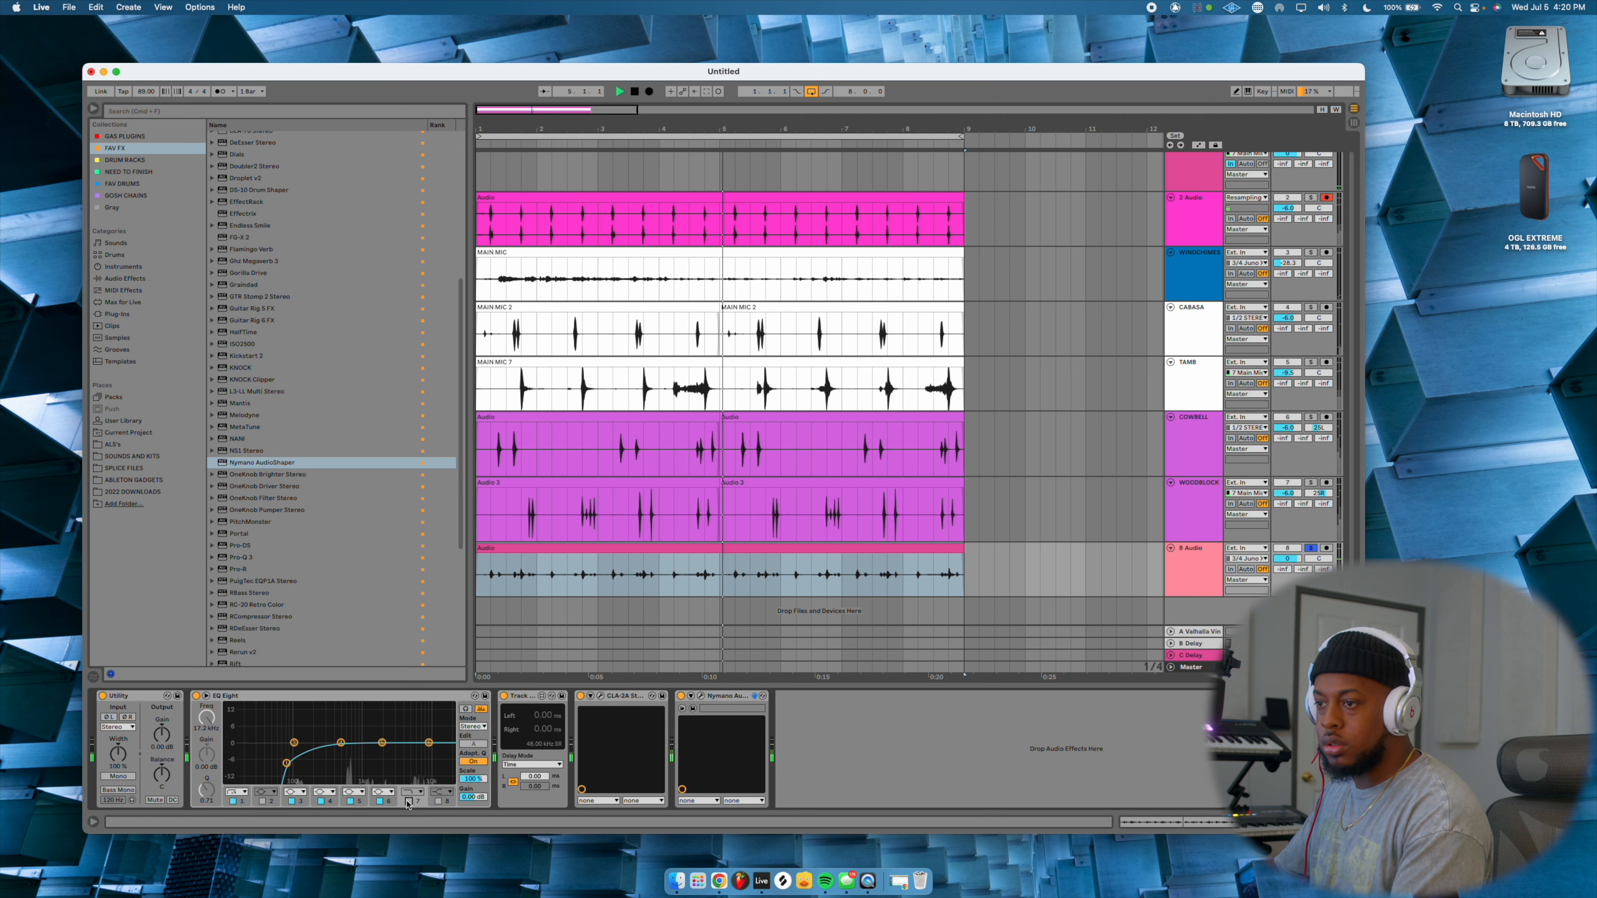
pyautogui.moveTo(446, 752); pyautogui.dragTo(419, 749)
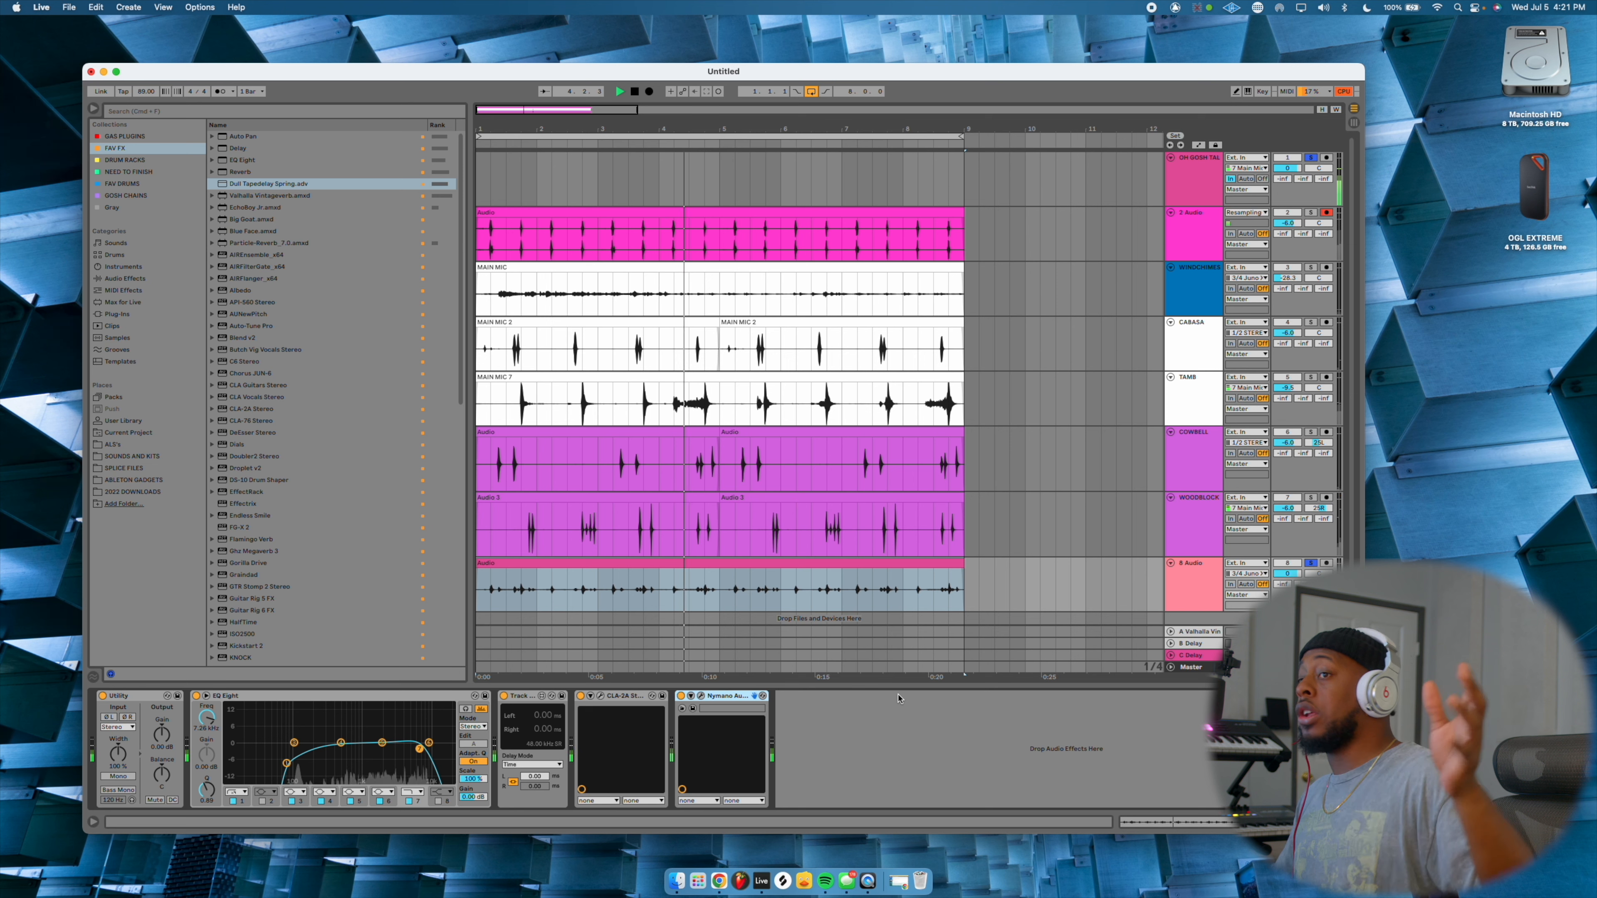
# Add the Dull Tapedelay Spring preset and a Compressor to the end of the track's chain, switching the Compressor to its collapsed view
pyautogui.click(257, 185)
pyautogui.doubleClick(257, 185)
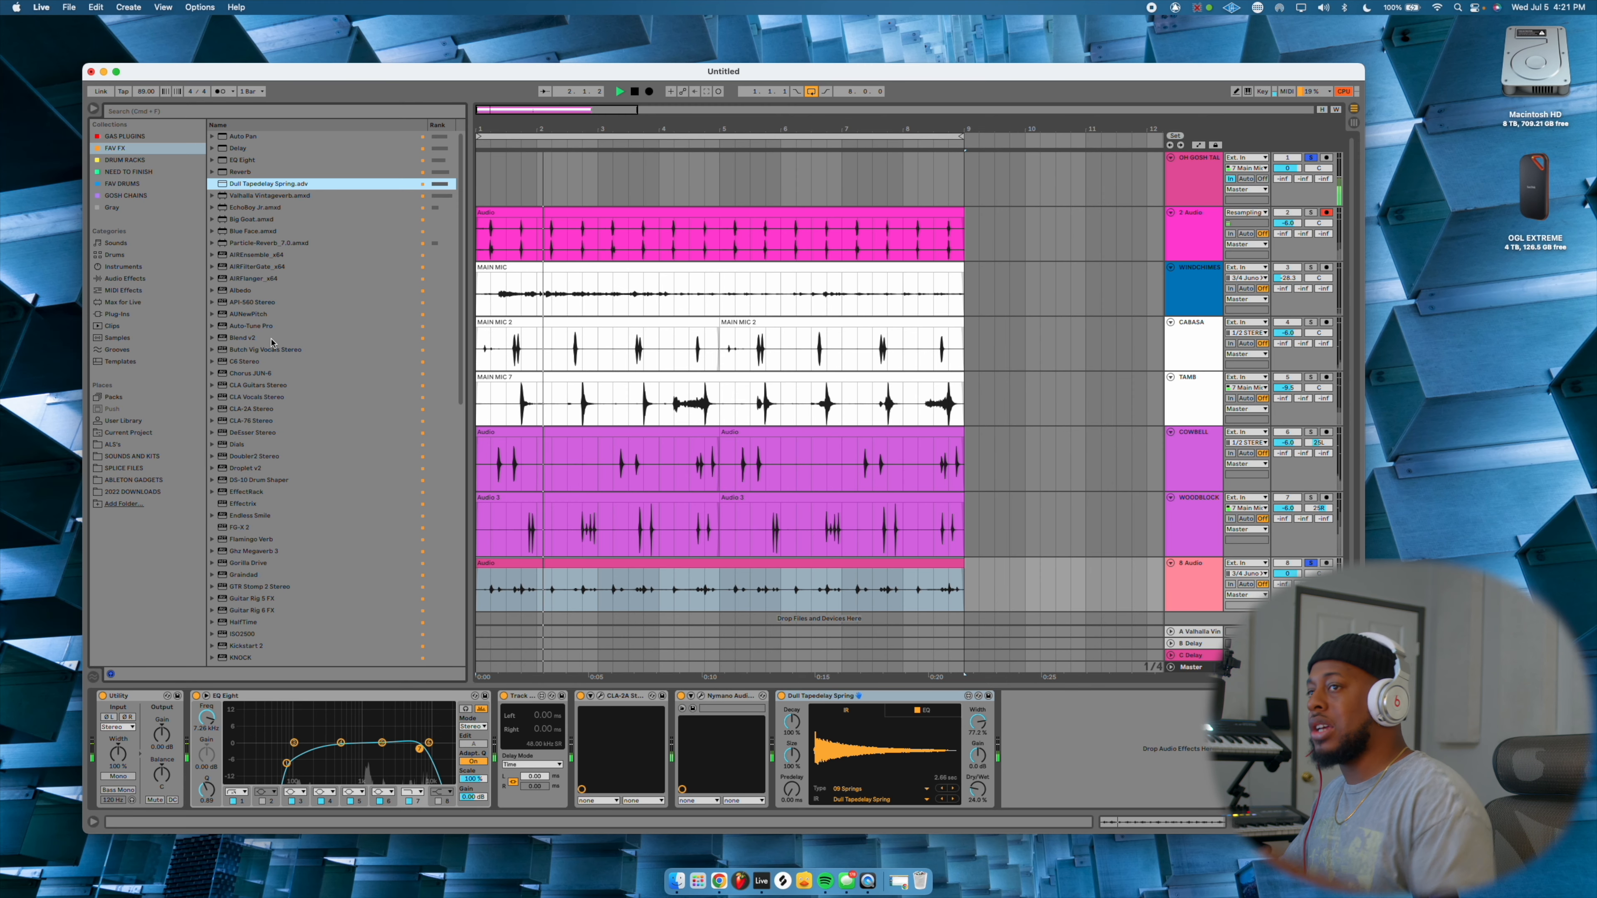
pyautogui.press('super+f')
pyautogui.write('COMP')
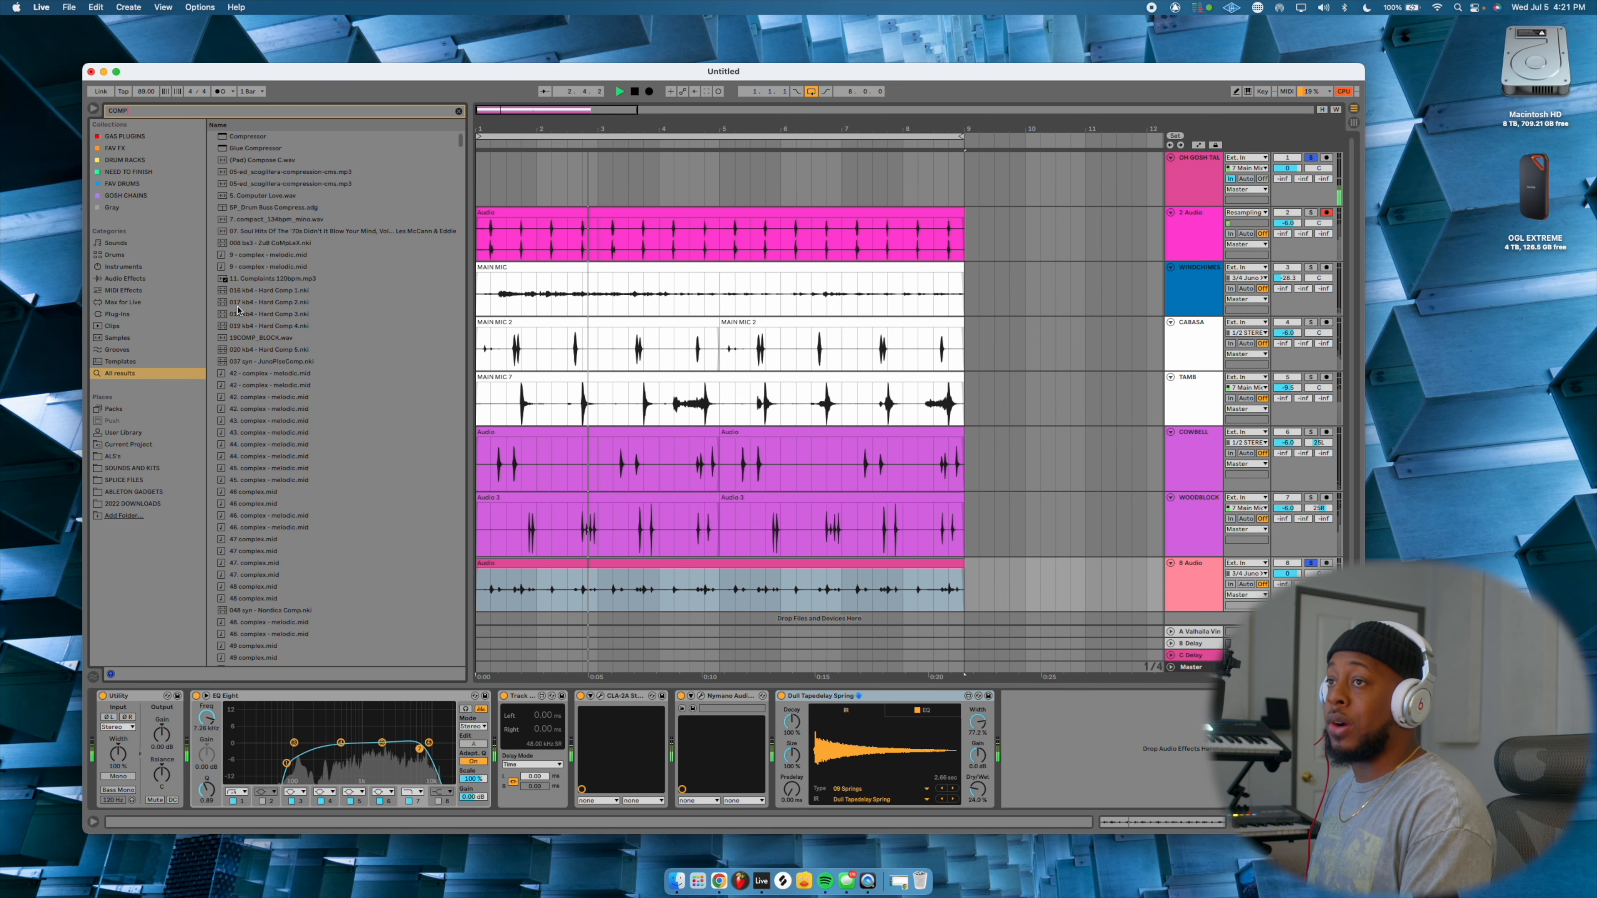
pyautogui.press('Down')
pyautogui.press('Return')
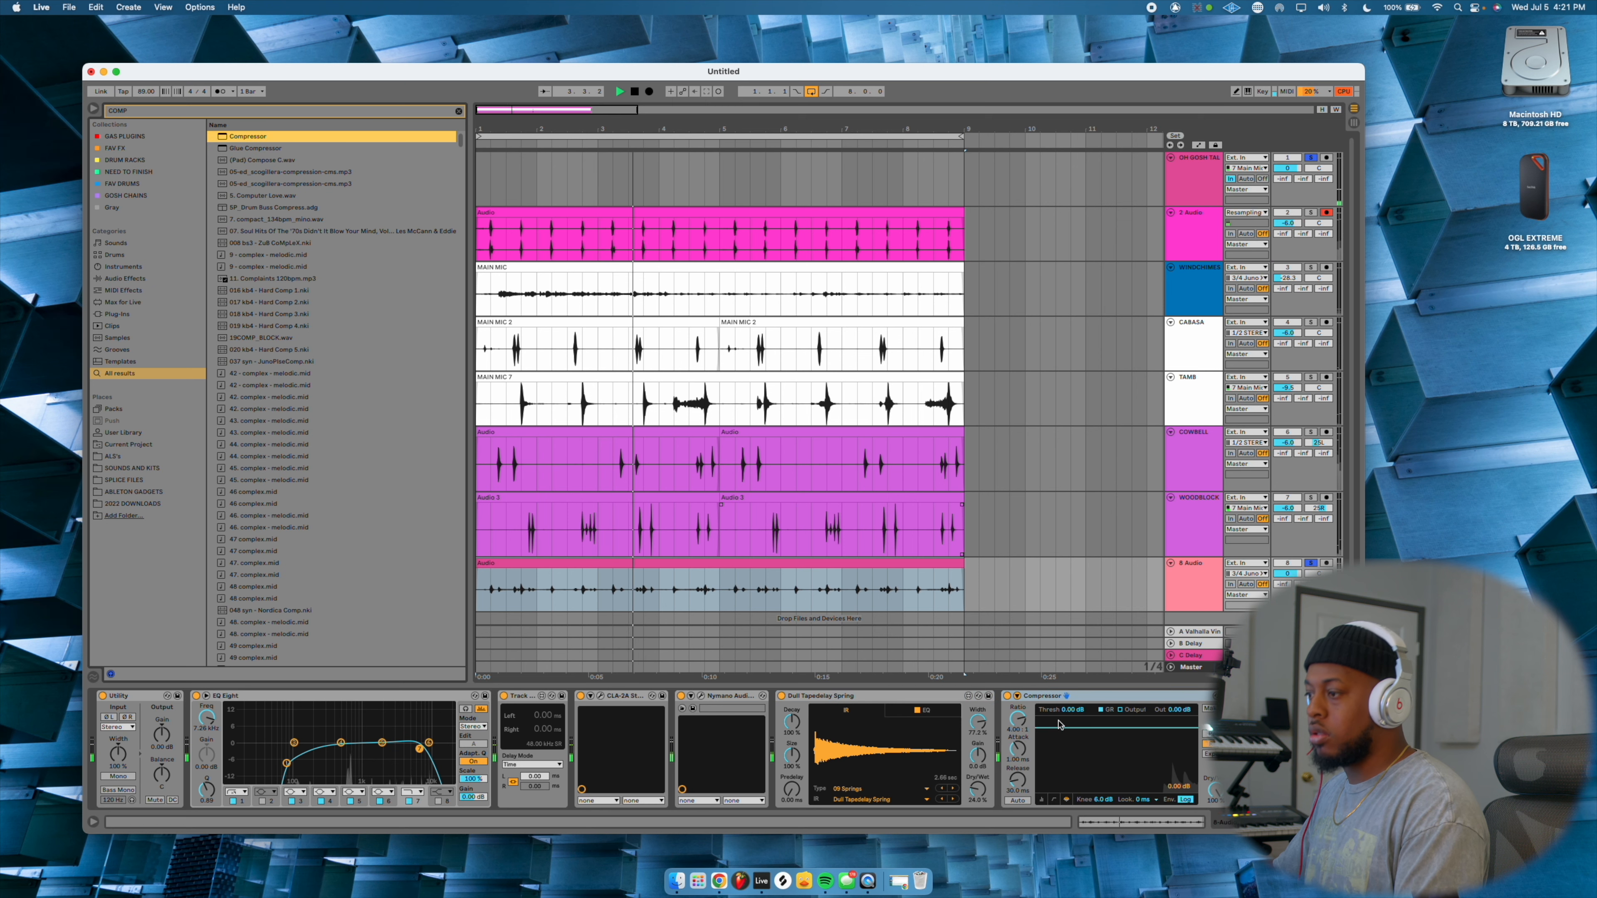
pyautogui.click(1042, 800)
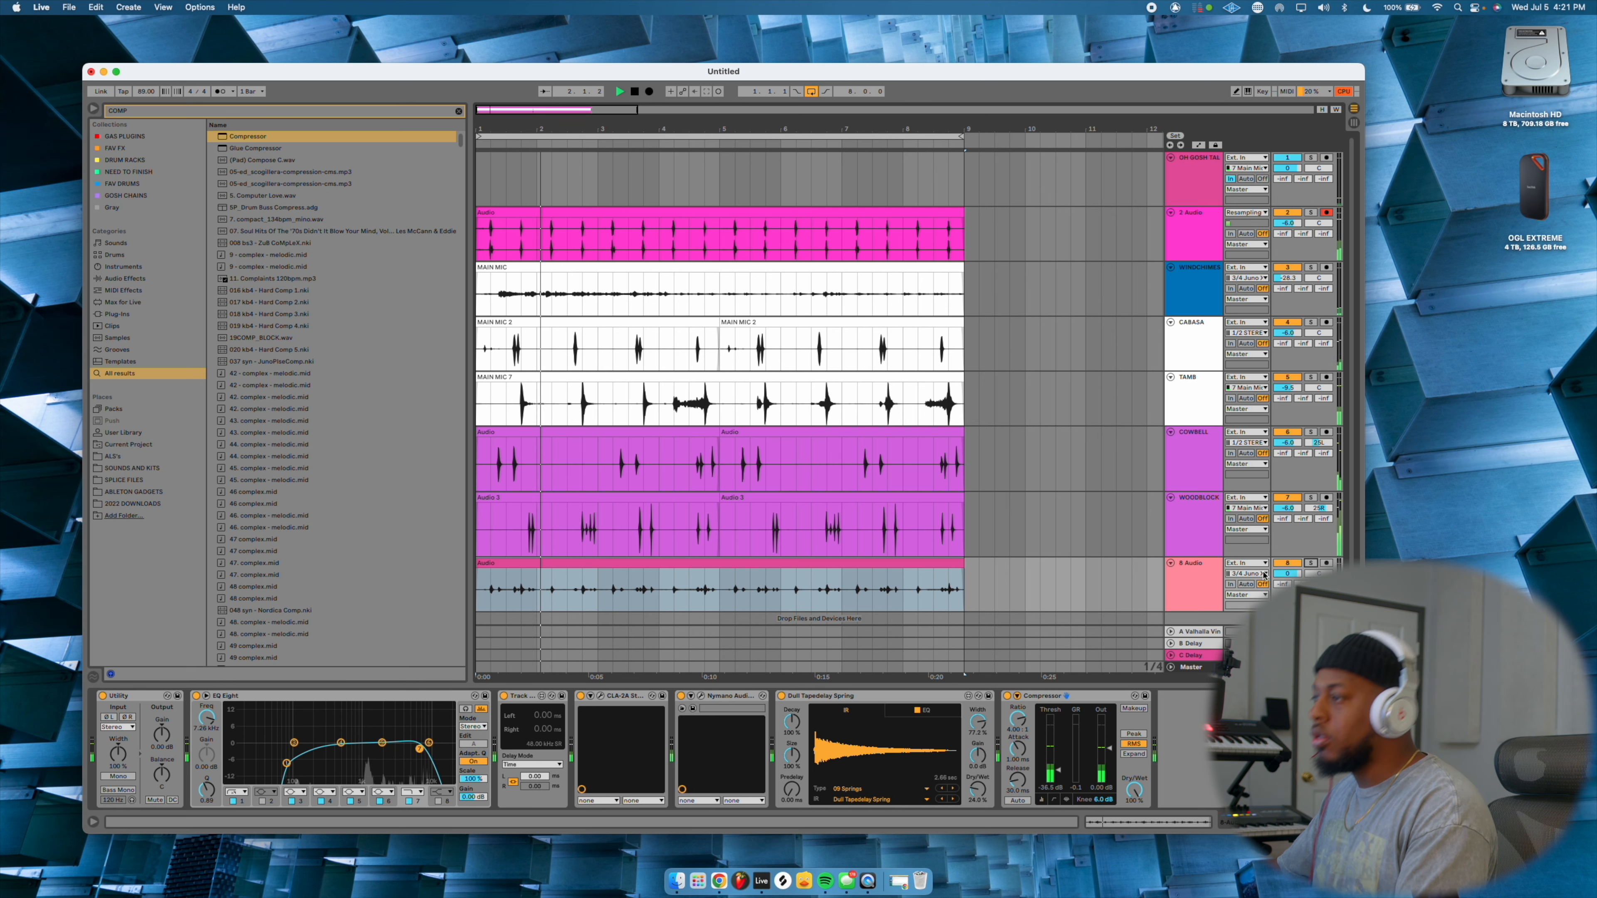
# Lower the volume of the 8 Audio track and rename it ROOM MIC
pyautogui.moveTo(1285, 575); pyautogui.dragTo(1284, 576)
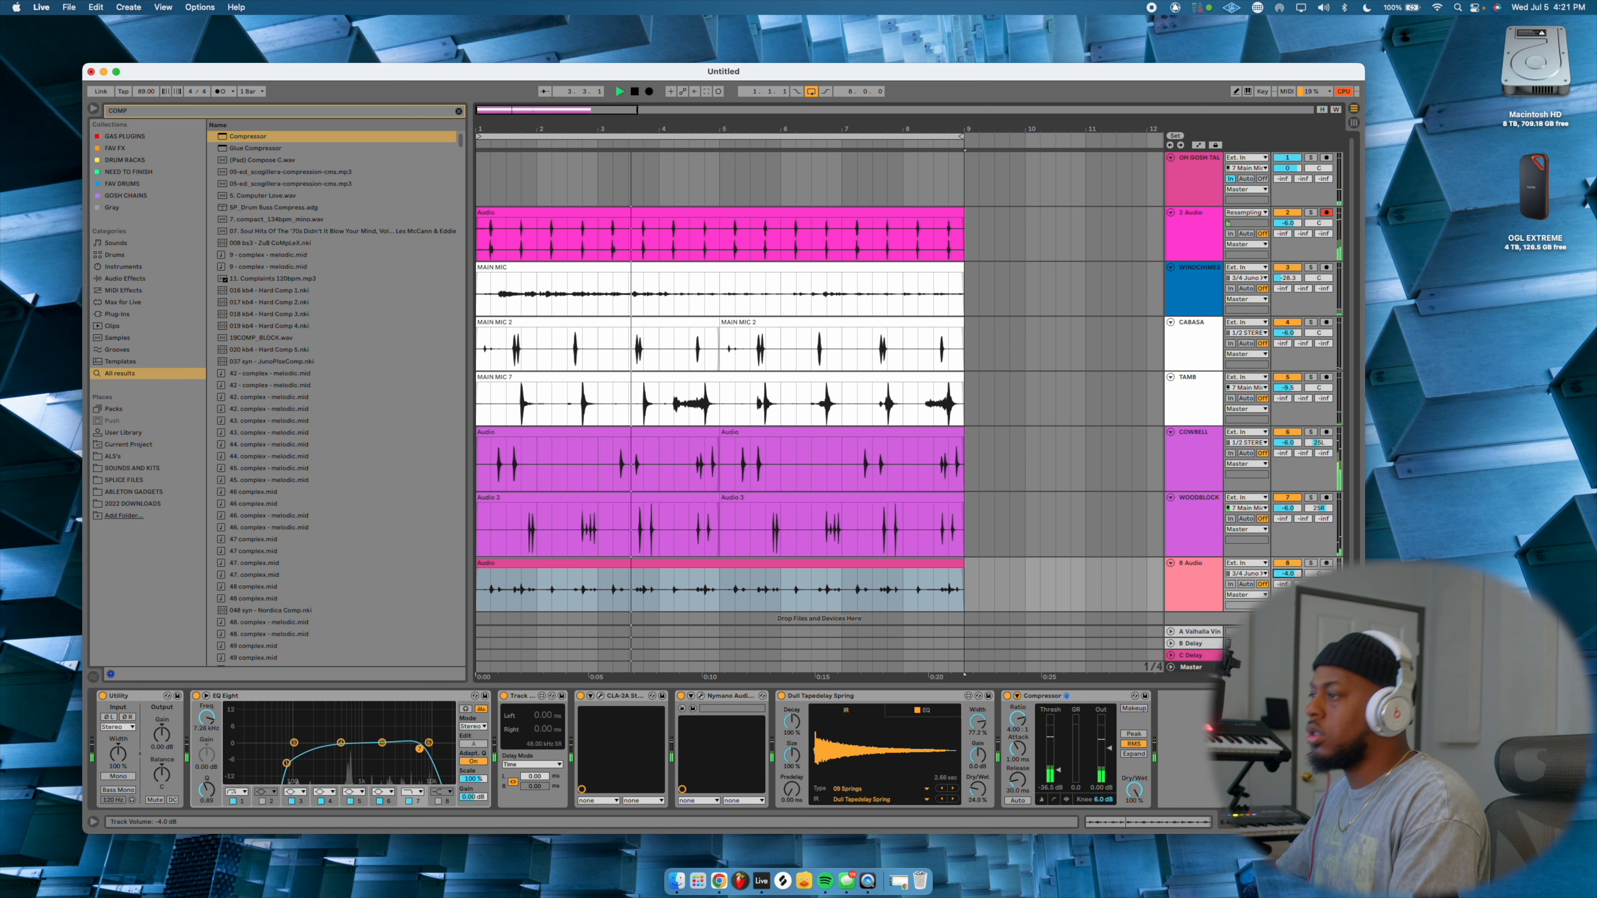
pyautogui.click(1210, 577)
pyautogui.press('super+r')
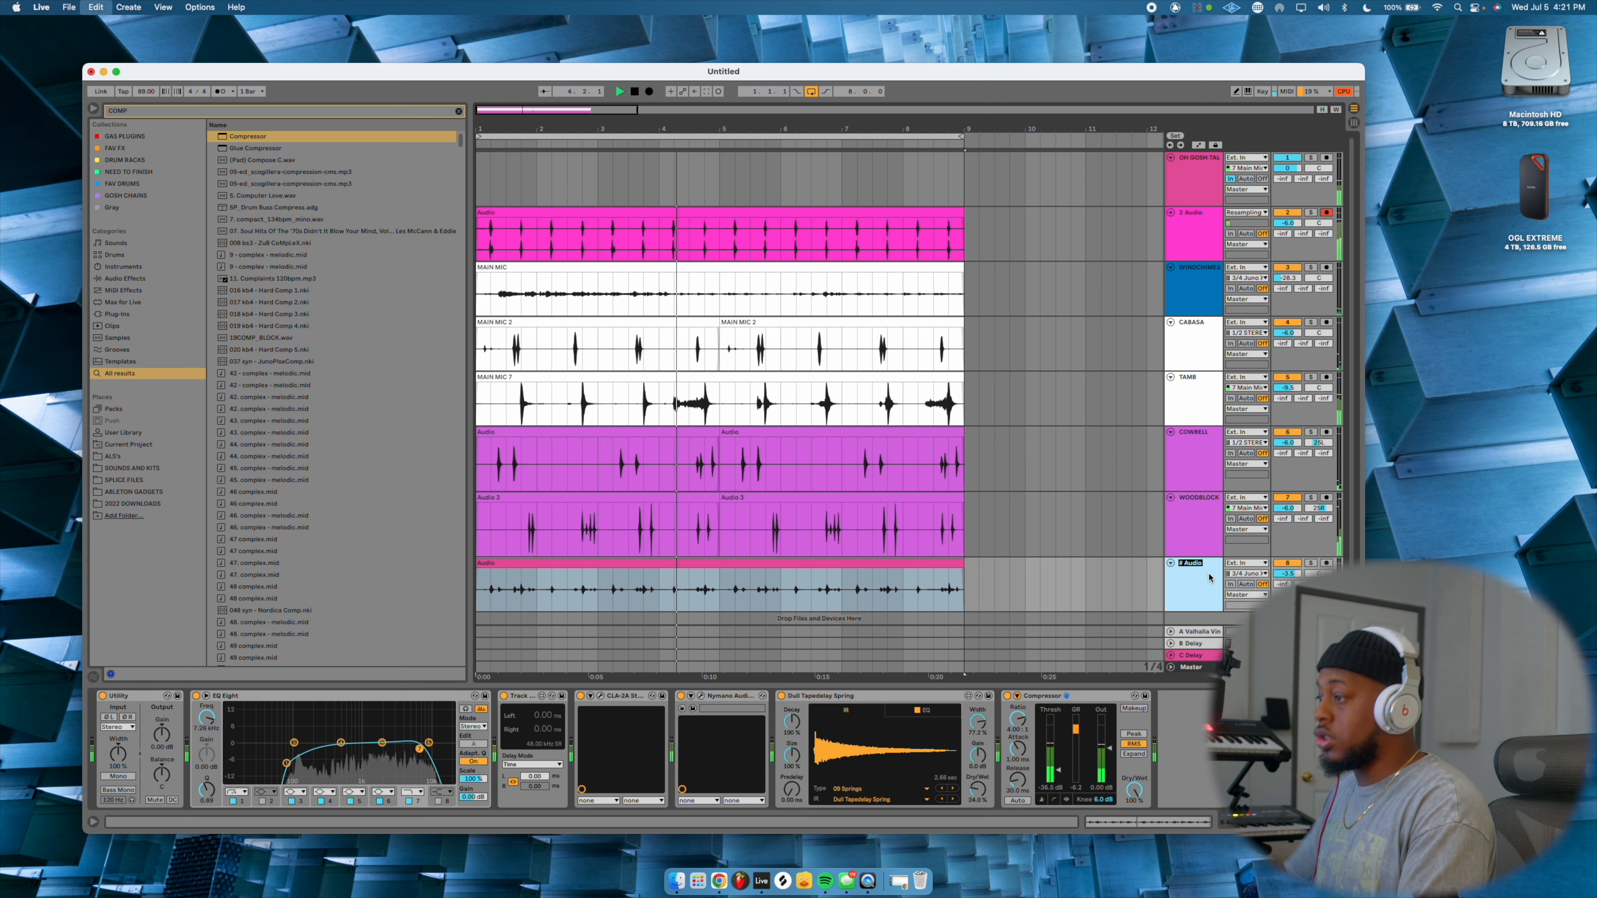
pyautogui.write('ROOM MIC')
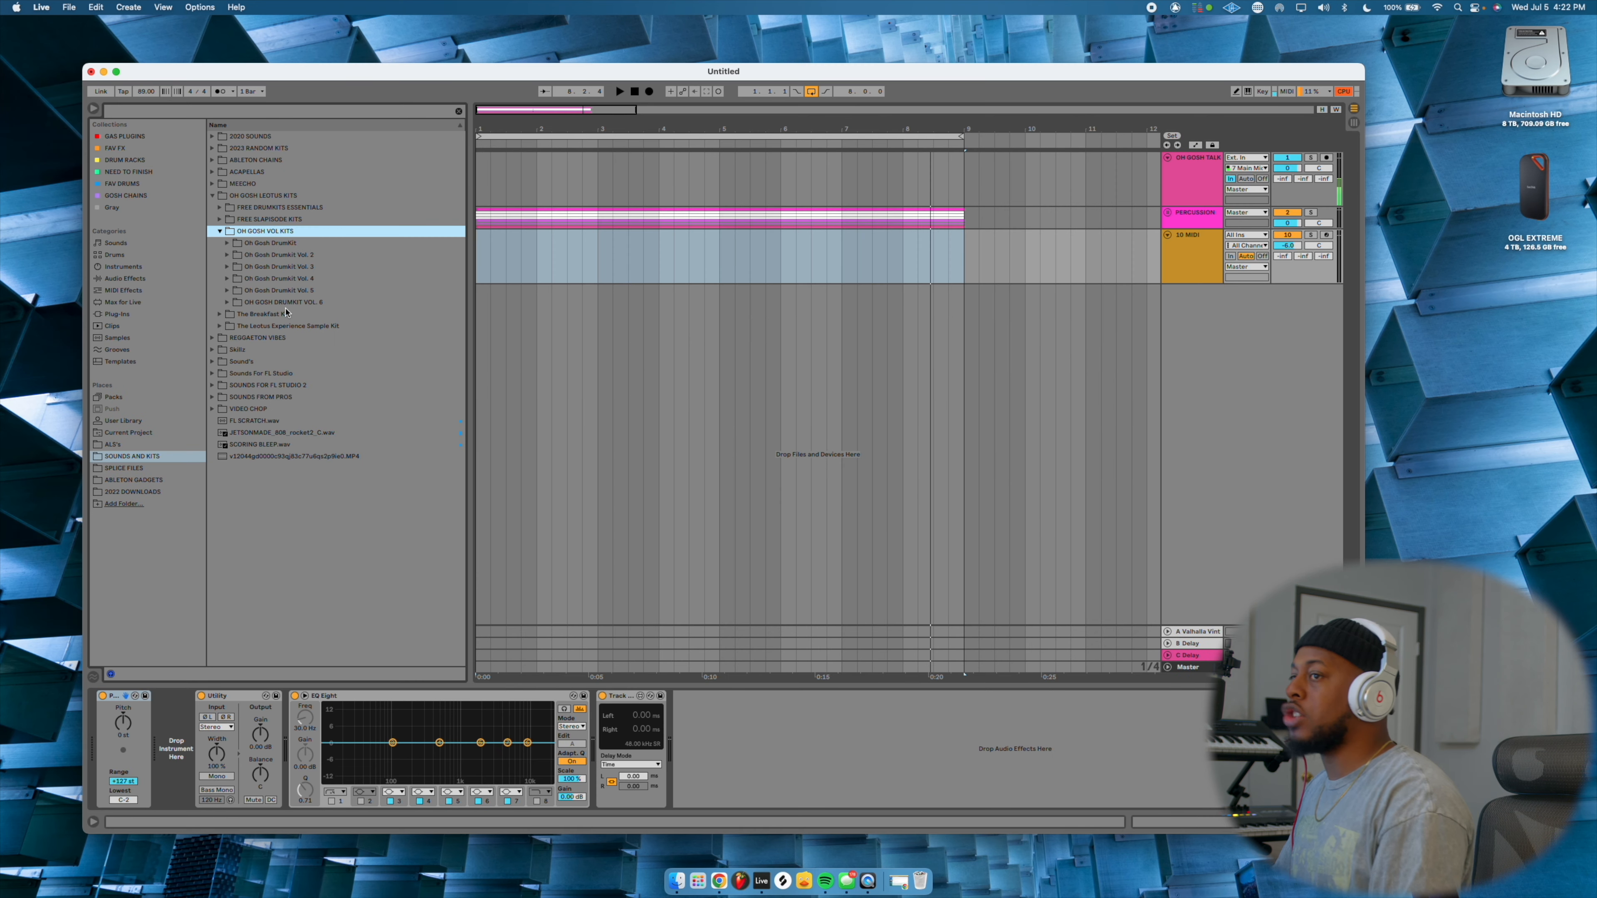
# Add an audio track below the kick and browse OH GOSH DRUMKIT VOL. 6 to its SNARES + CLAPS + RIMS folder
pyautogui.doubleClick(283, 302)
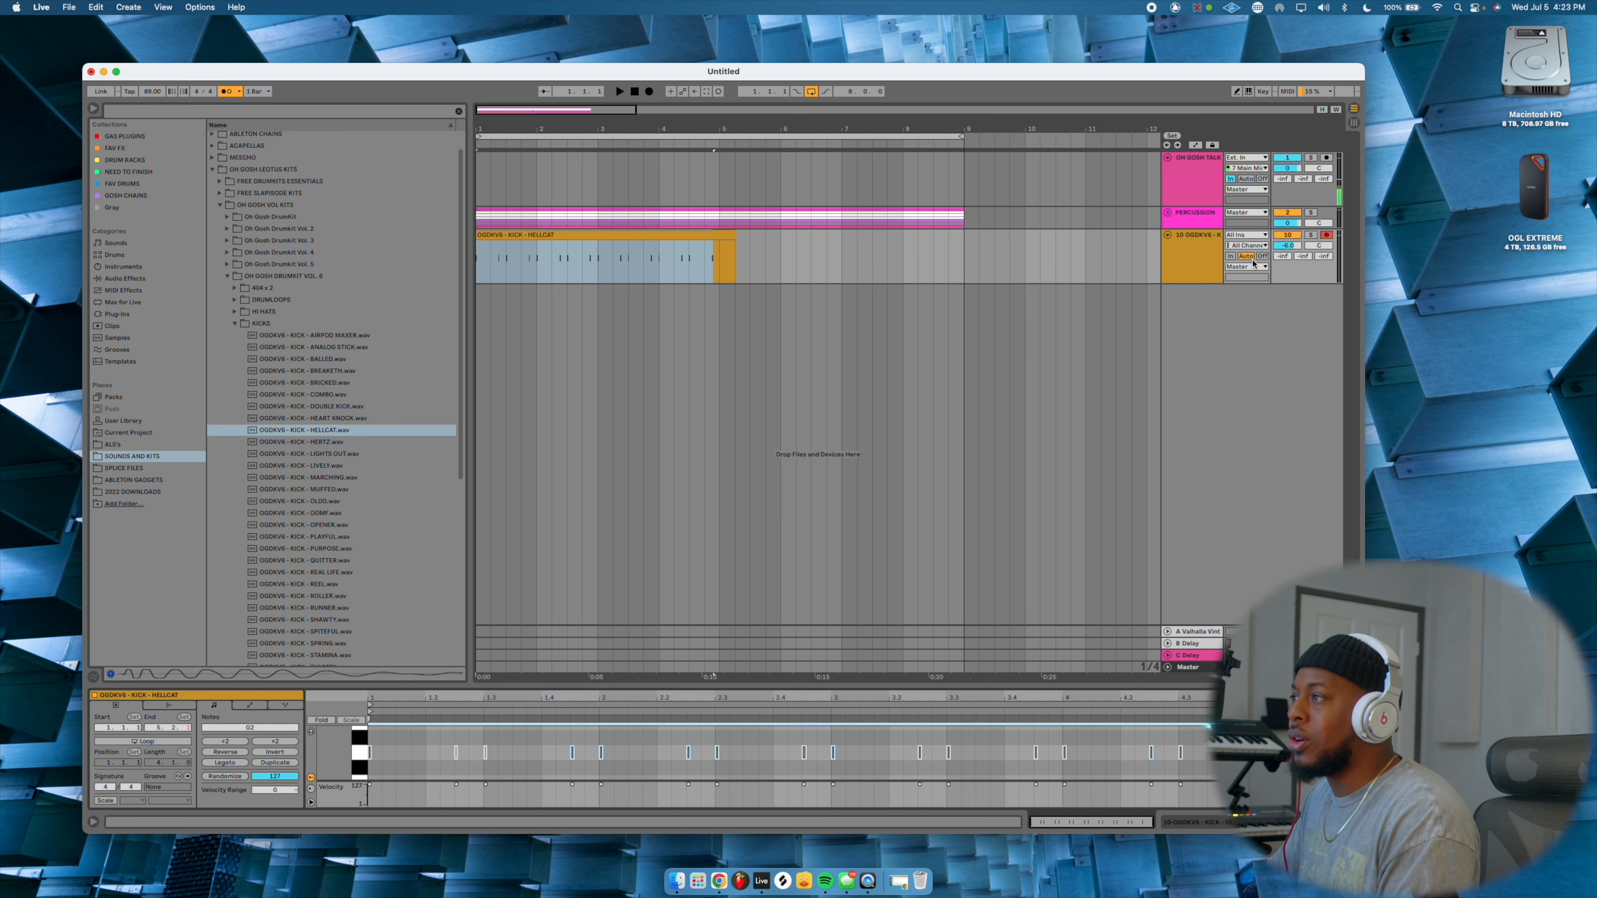
pyautogui.press('super+t')
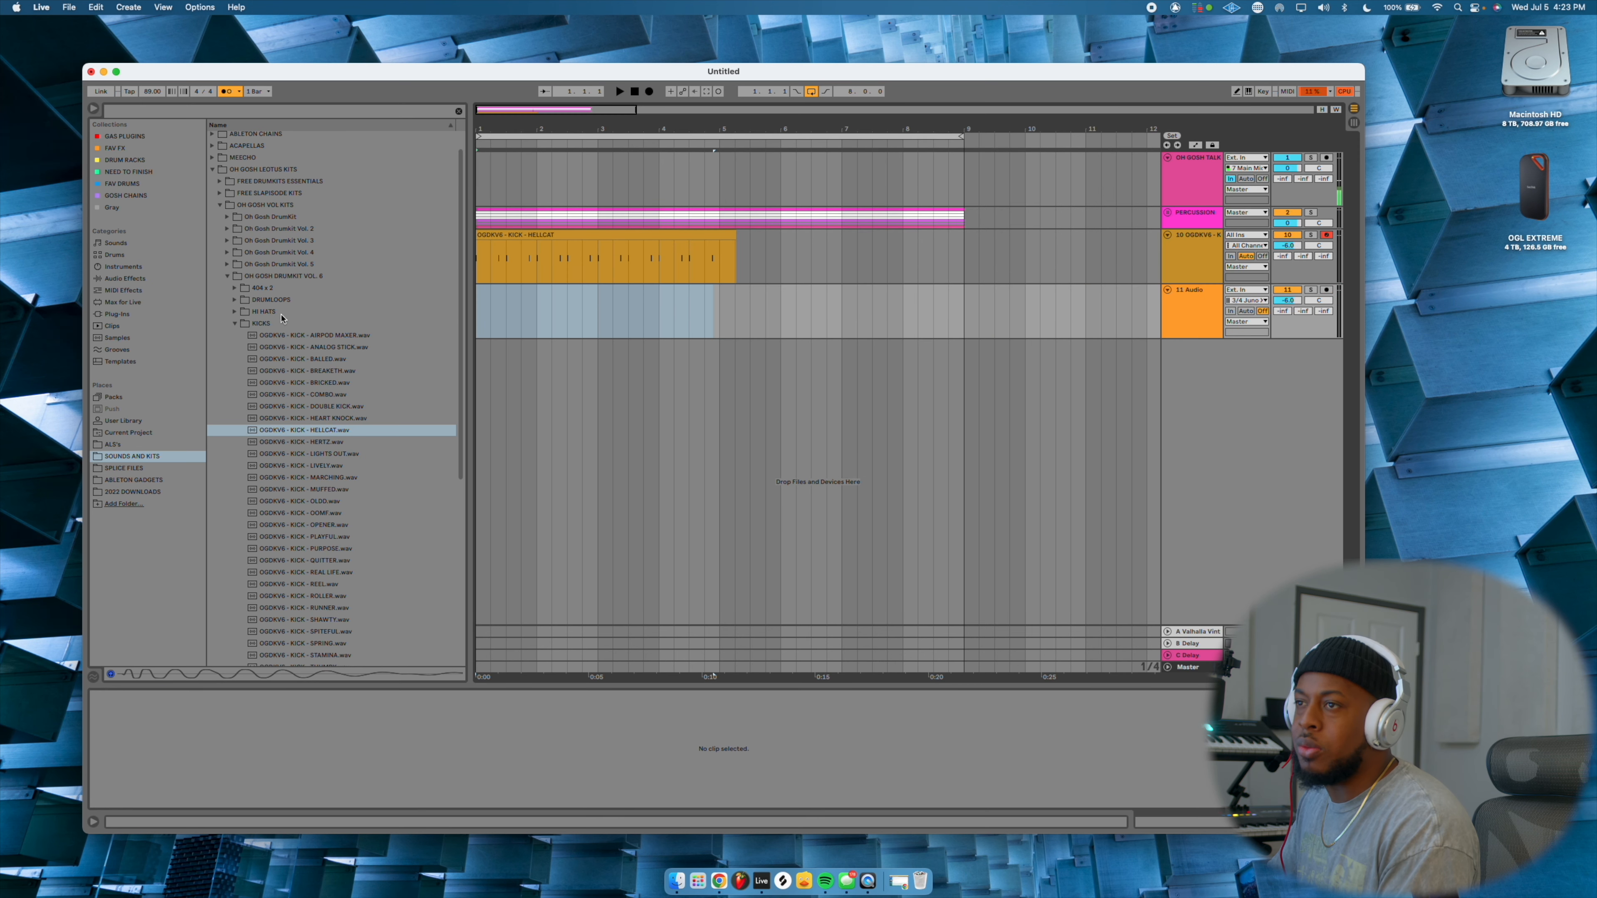
pyautogui.click(279, 322)
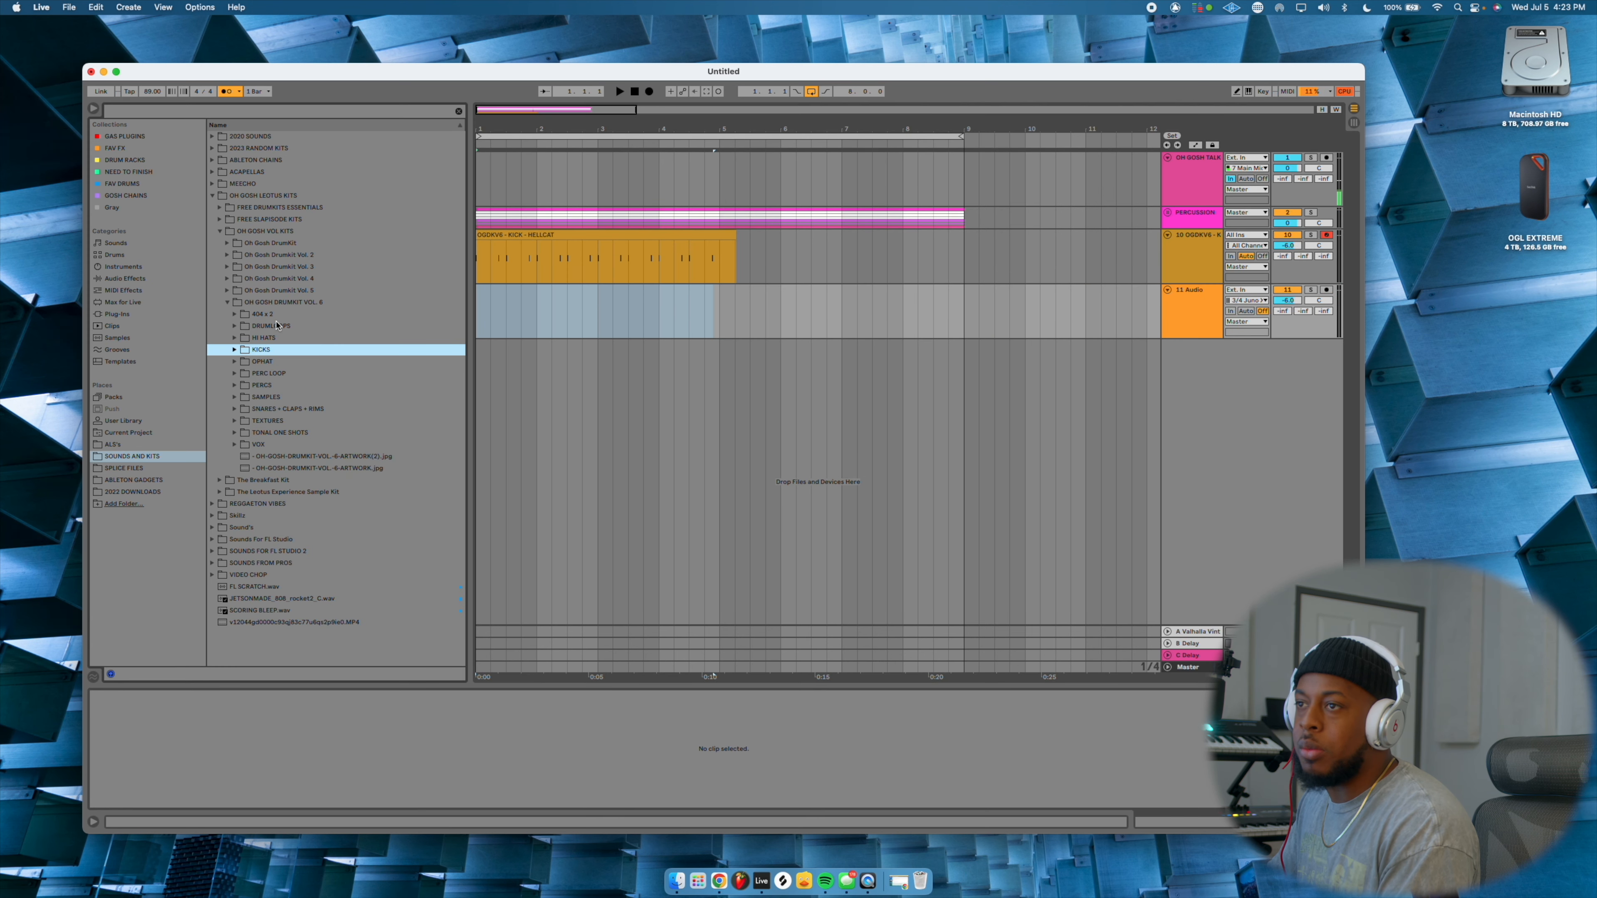
pyautogui.click(274, 409)
# Select the half bar holding the CLEAN CUT rim hit from 1.1.1 to 1.3.1 and duplicate it seven times to fill four bars
pyautogui.moveTo(477, 311); pyautogui.dragTo(499, 311)
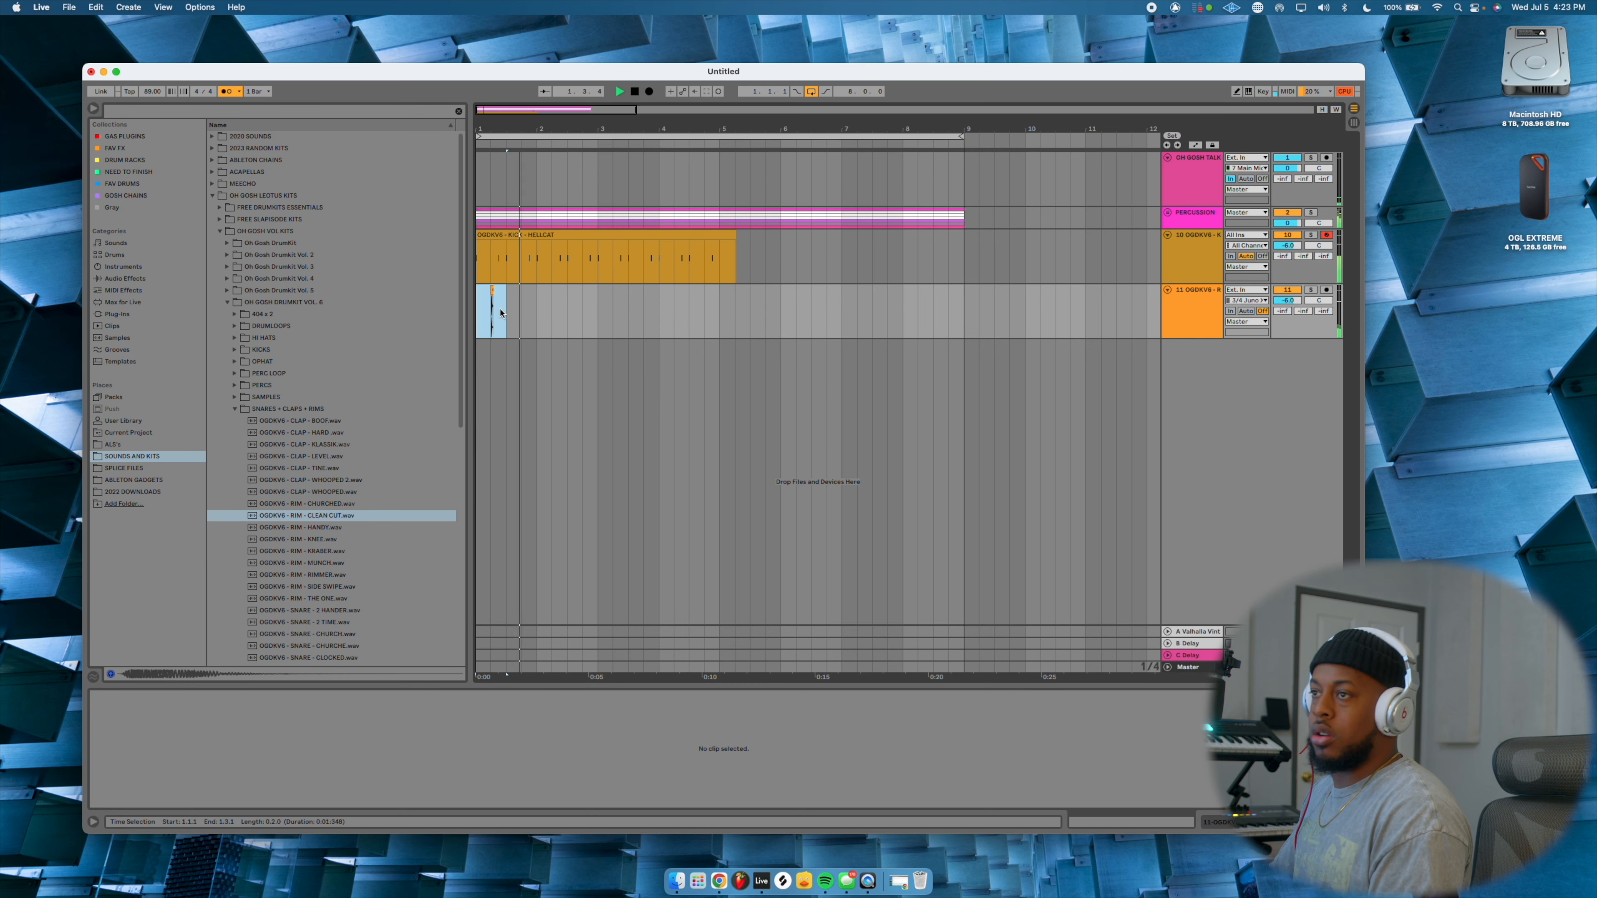
pyautogui.press('super+d')
pyautogui.press('super+d')
pyautogui.press('super+d')
pyautogui.press('super+d')
pyautogui.press('super+d')
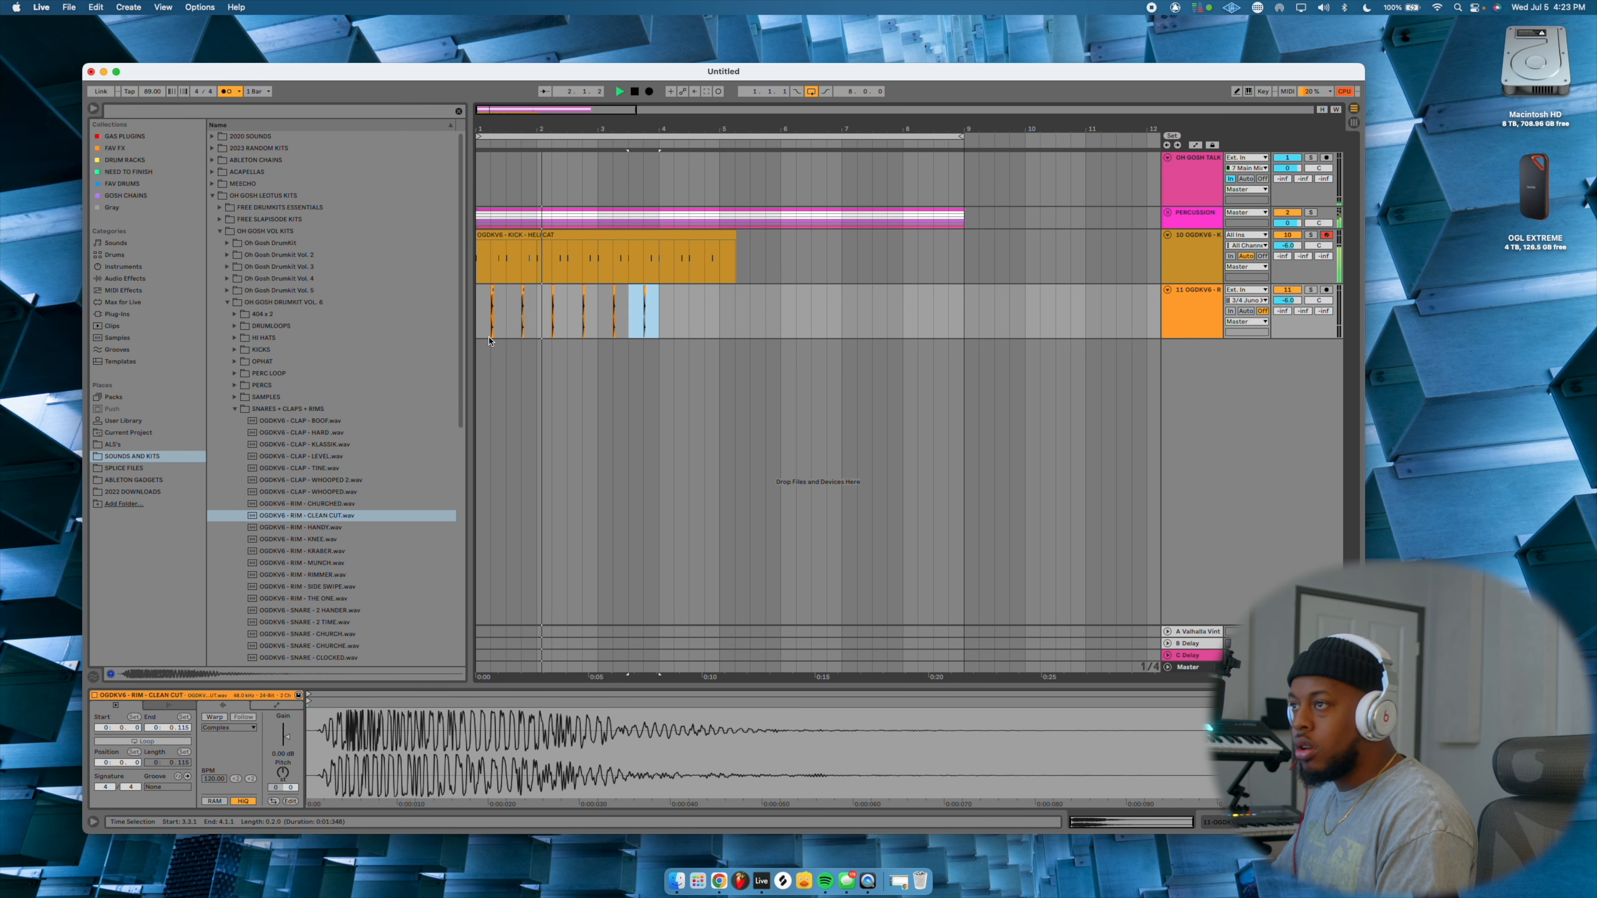
pyautogui.press('super+d')
pyautogui.press('super+d')
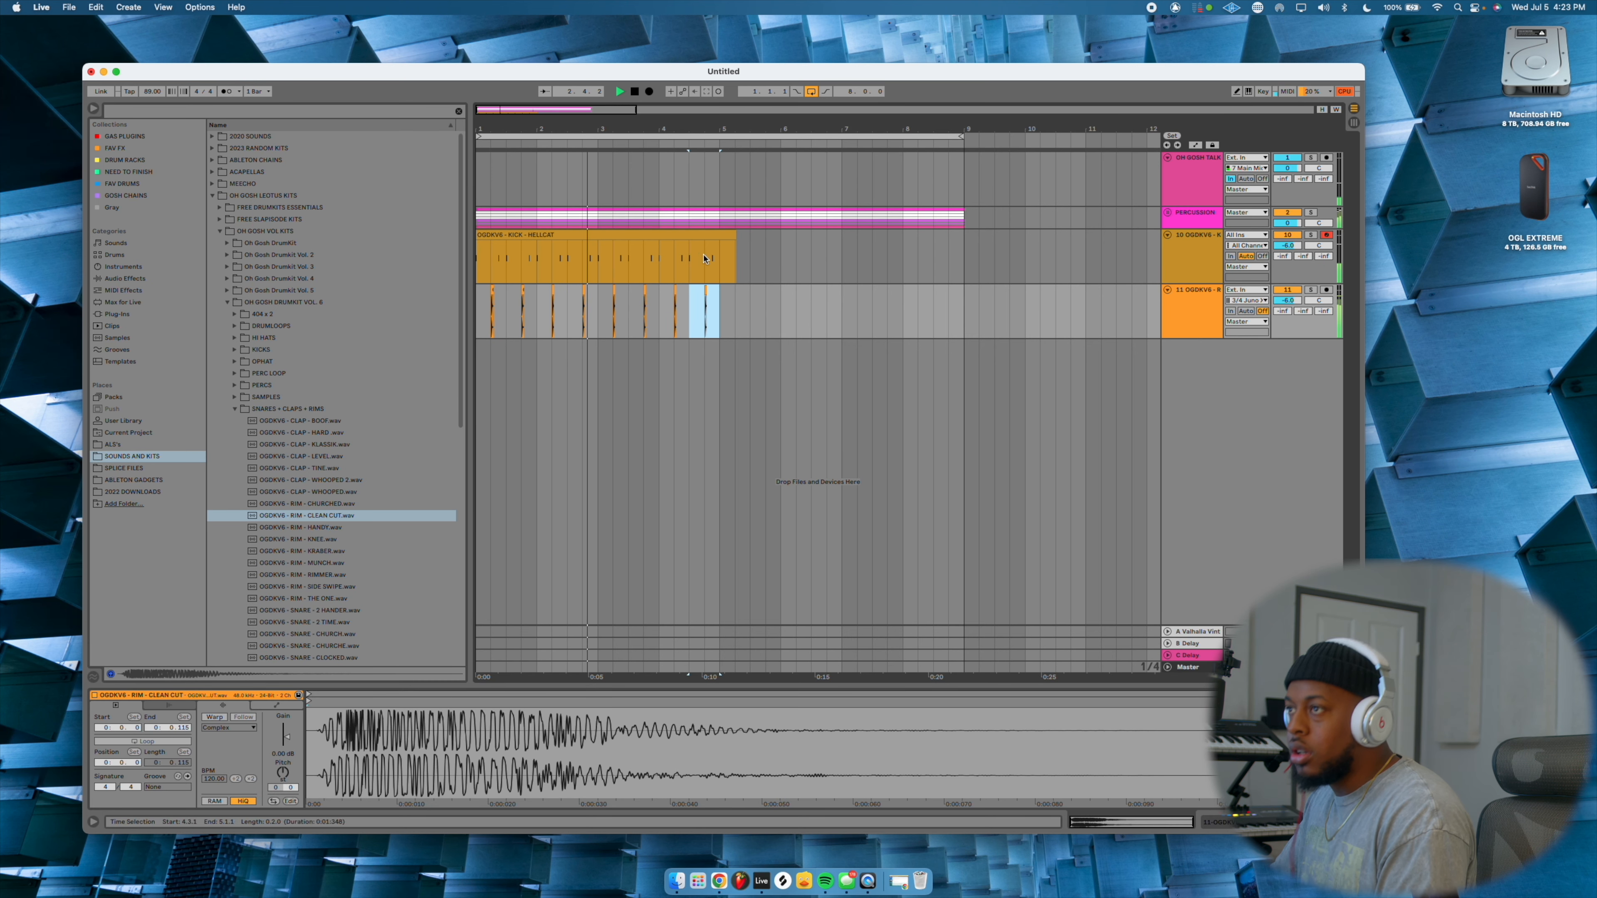
# Unfold the PERCUSSION group and show the GAS PLUGINS collection for the new MIDI track
pyautogui.click(1169, 214)
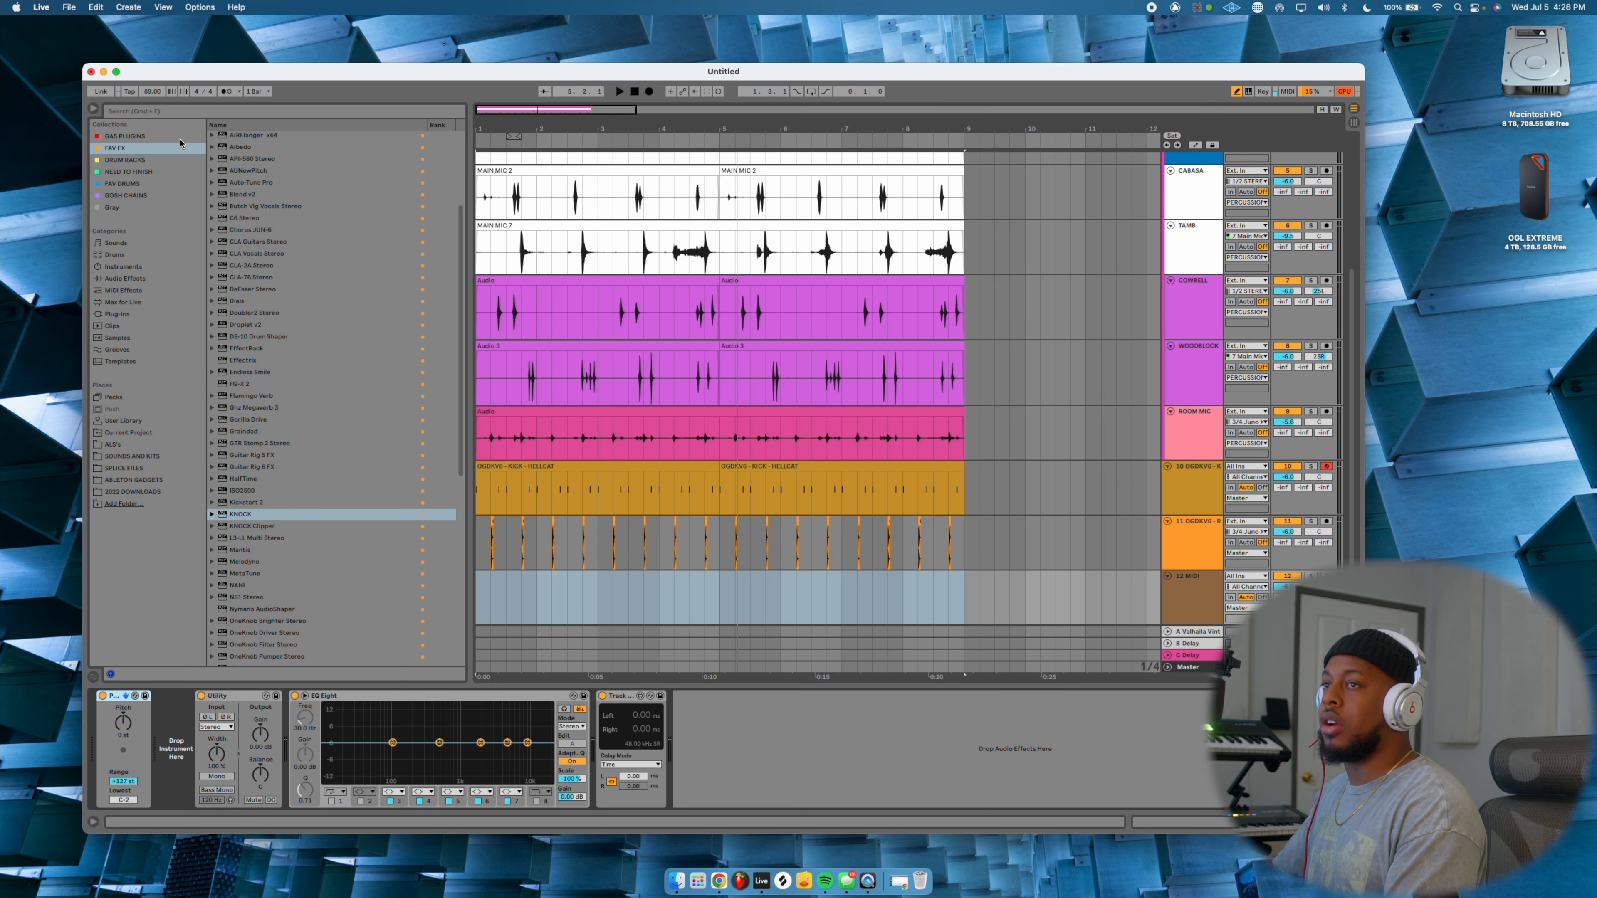
pyautogui.click(181, 140)
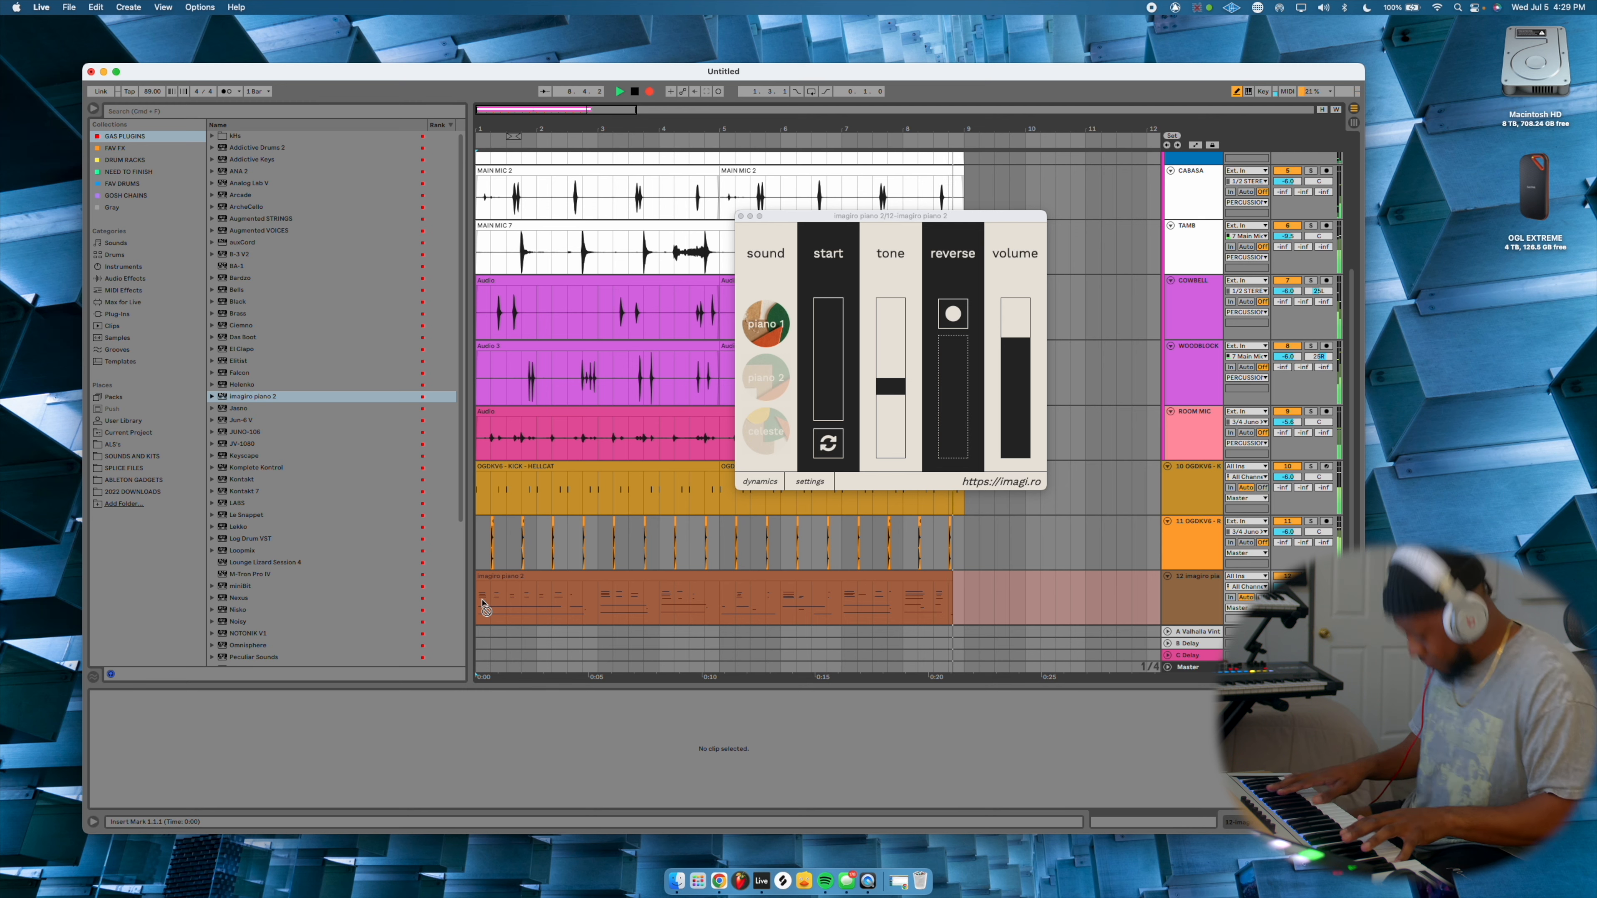
# Finish recording the eight-bar imagiro piano 2 part and select its track
pyautogui.press('space')
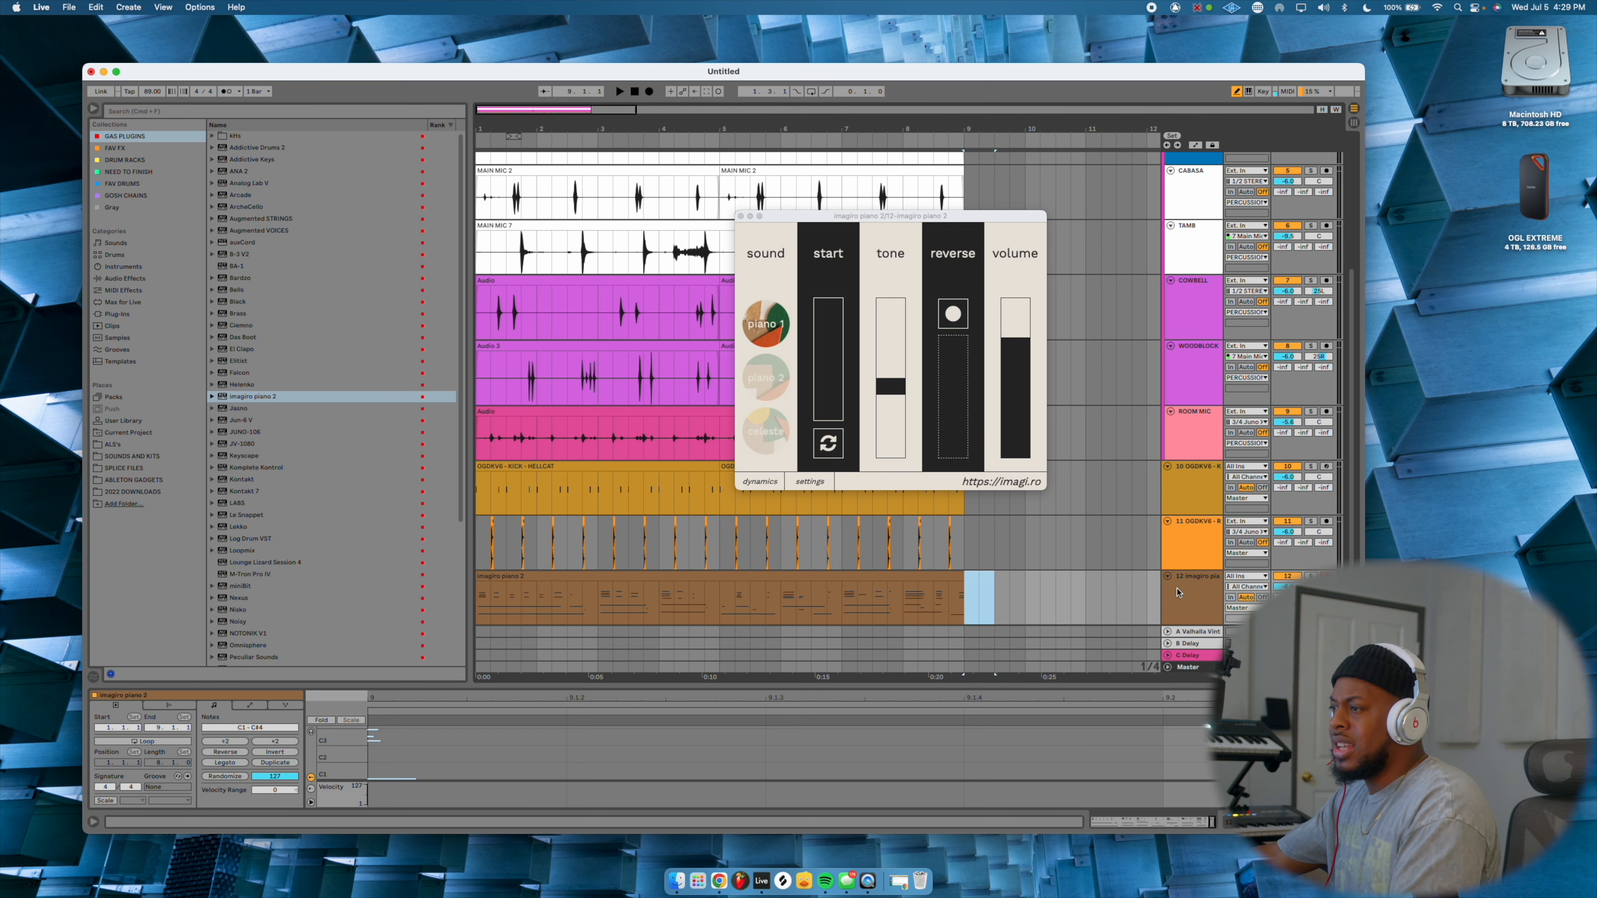
pyautogui.click(1177, 592)
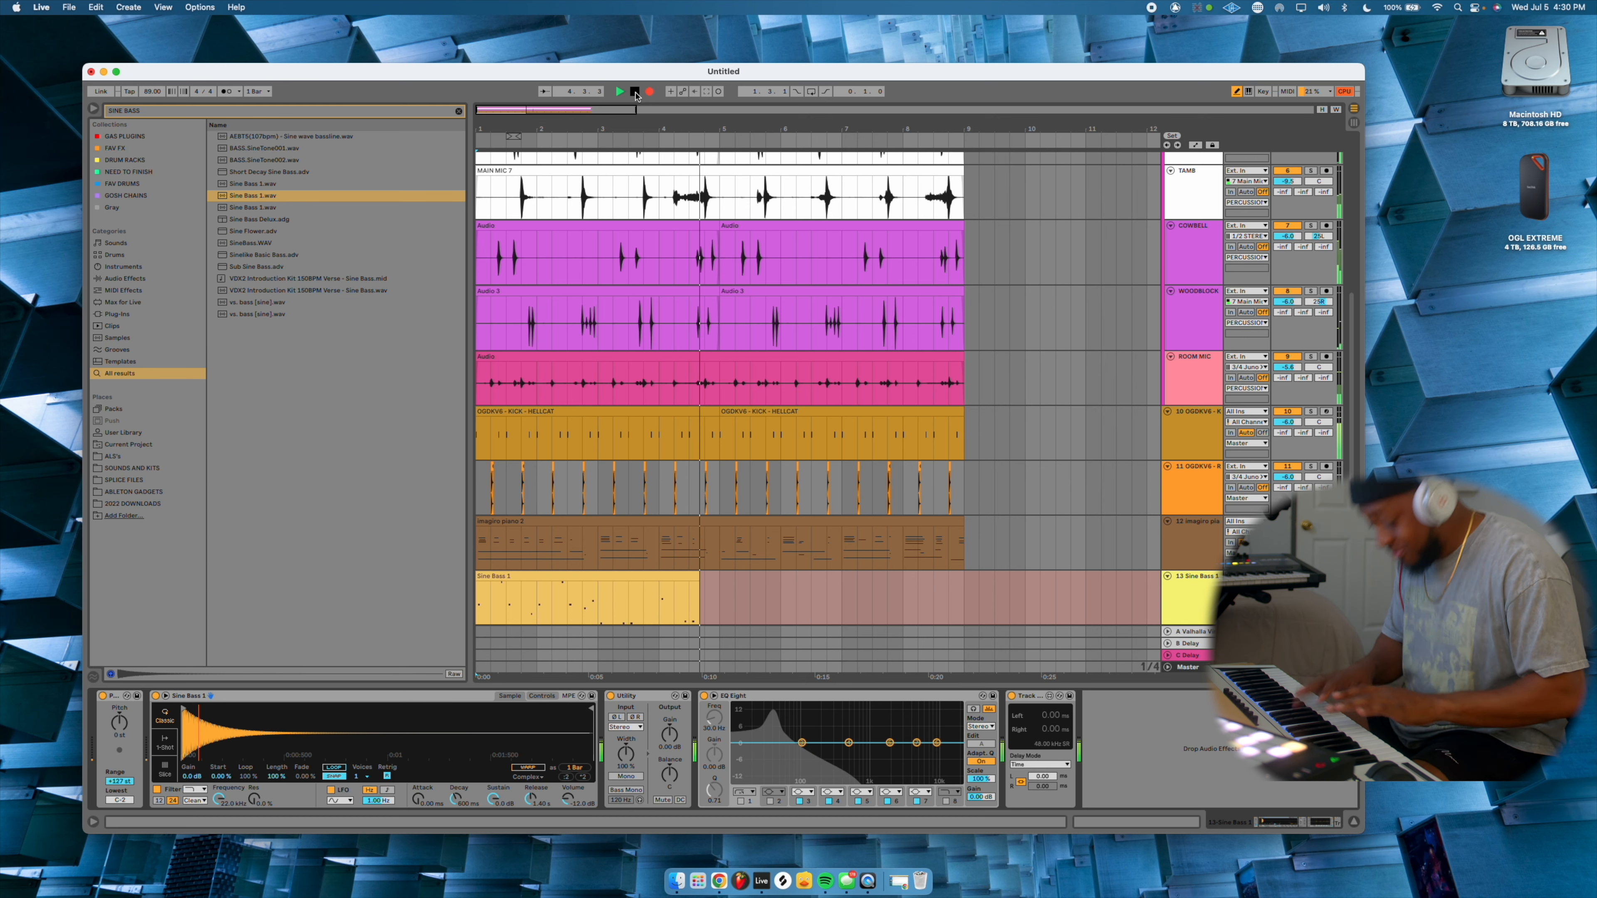
# Trim the recorded Sine Bass 1 clip to end at bar 9 and insert a new MIDI track
pyautogui.click(636, 94)
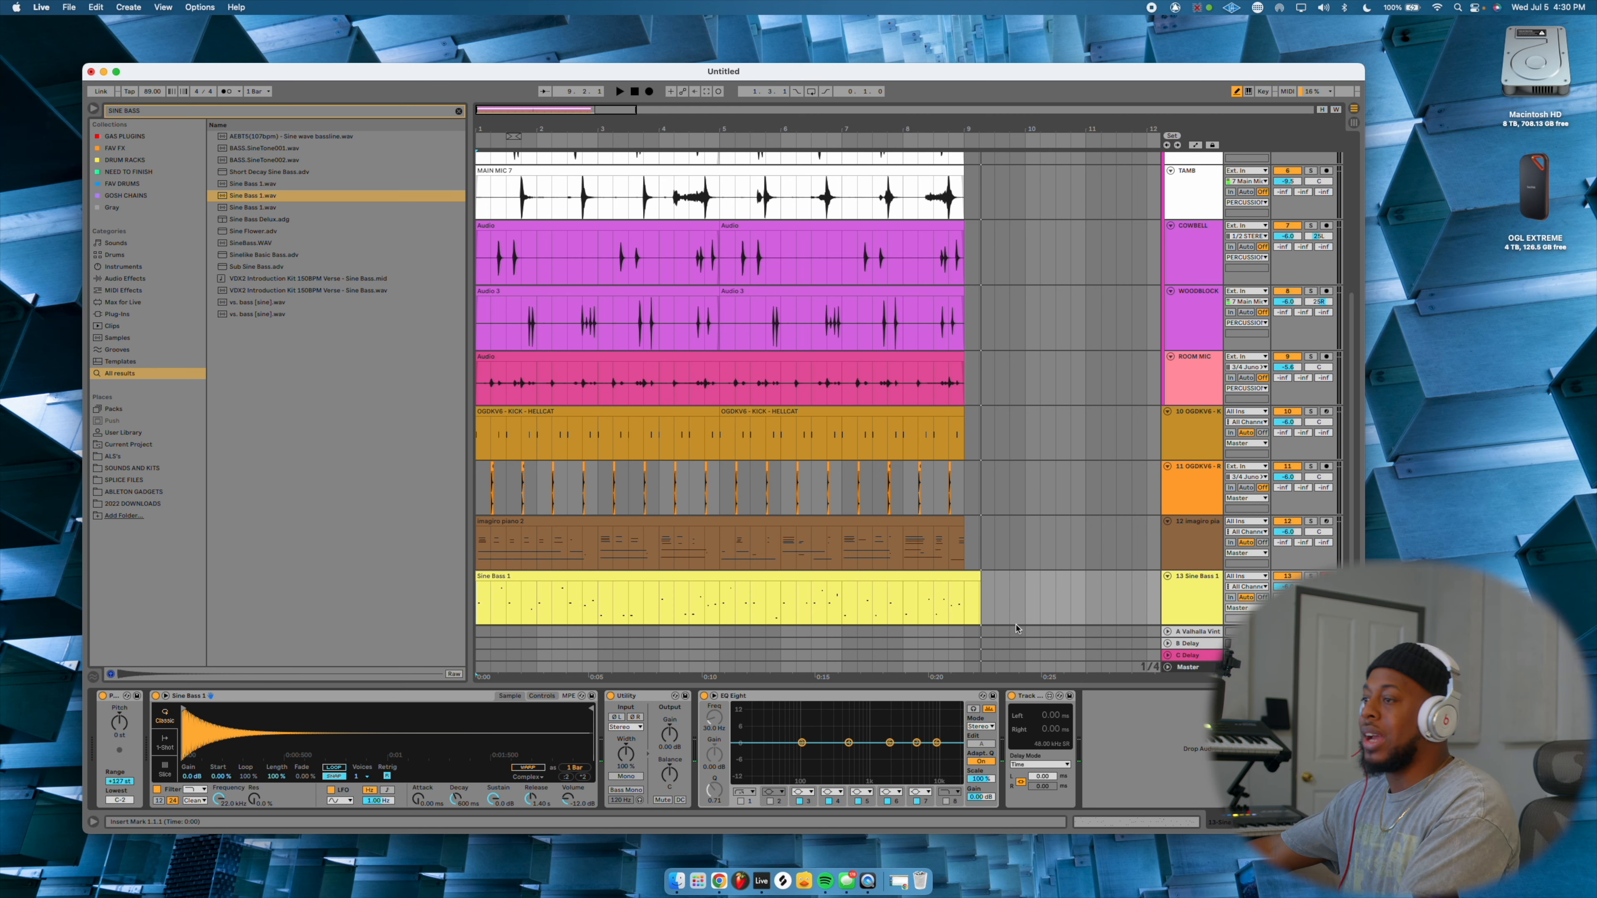
pyautogui.moveTo(961, 596); pyautogui.dragTo(988, 594)
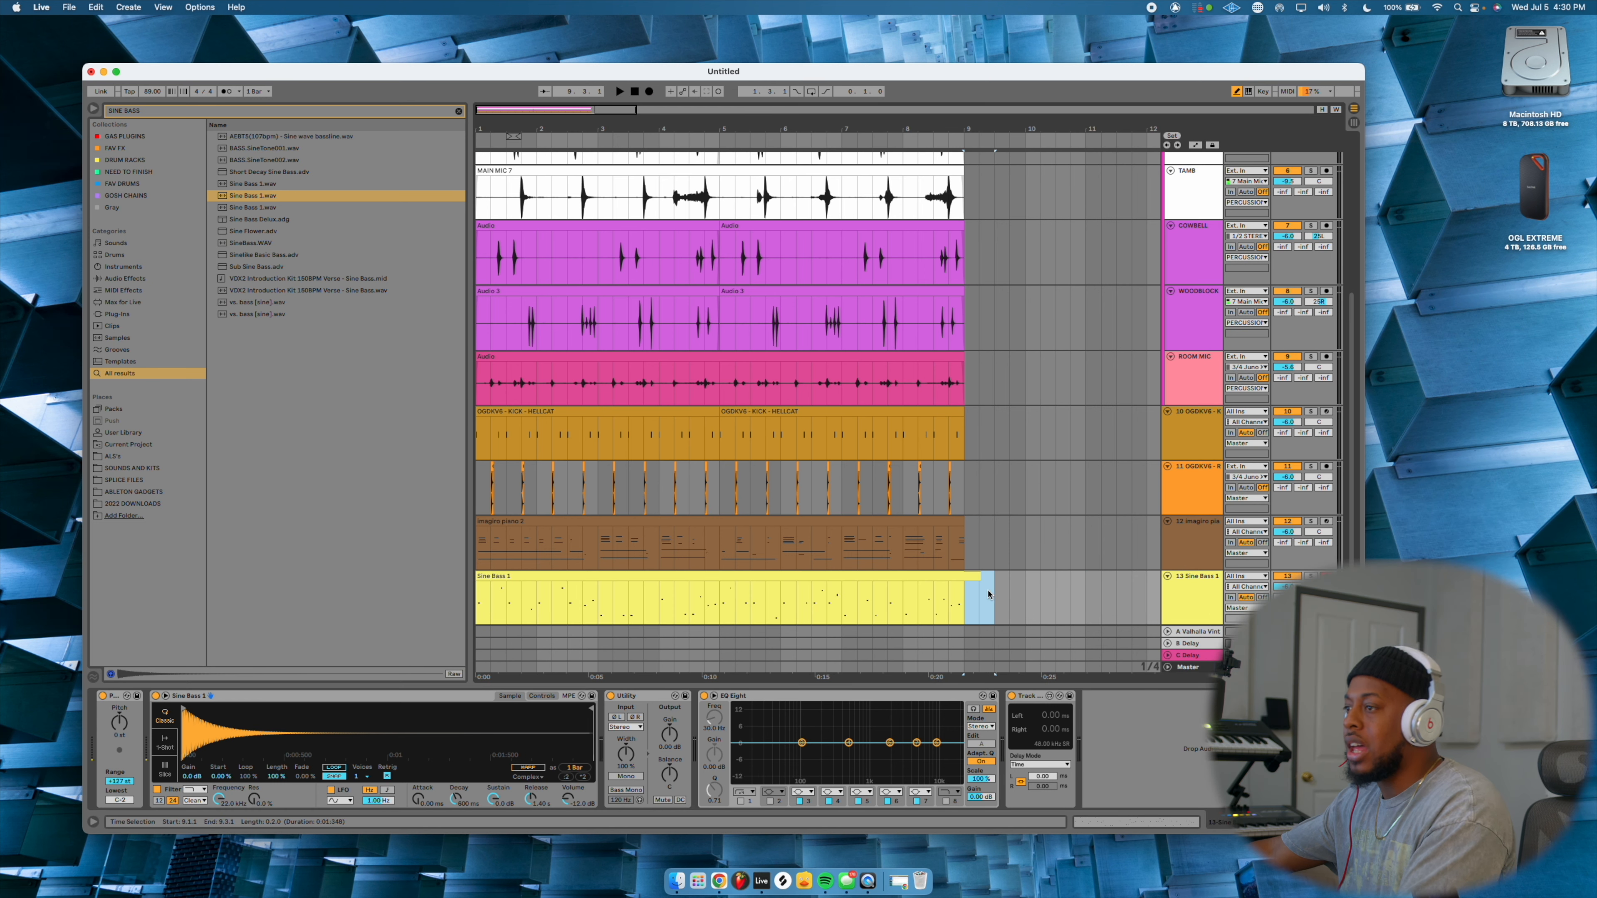
pyautogui.click(1219, 586)
pyautogui.press('super+shift+t')
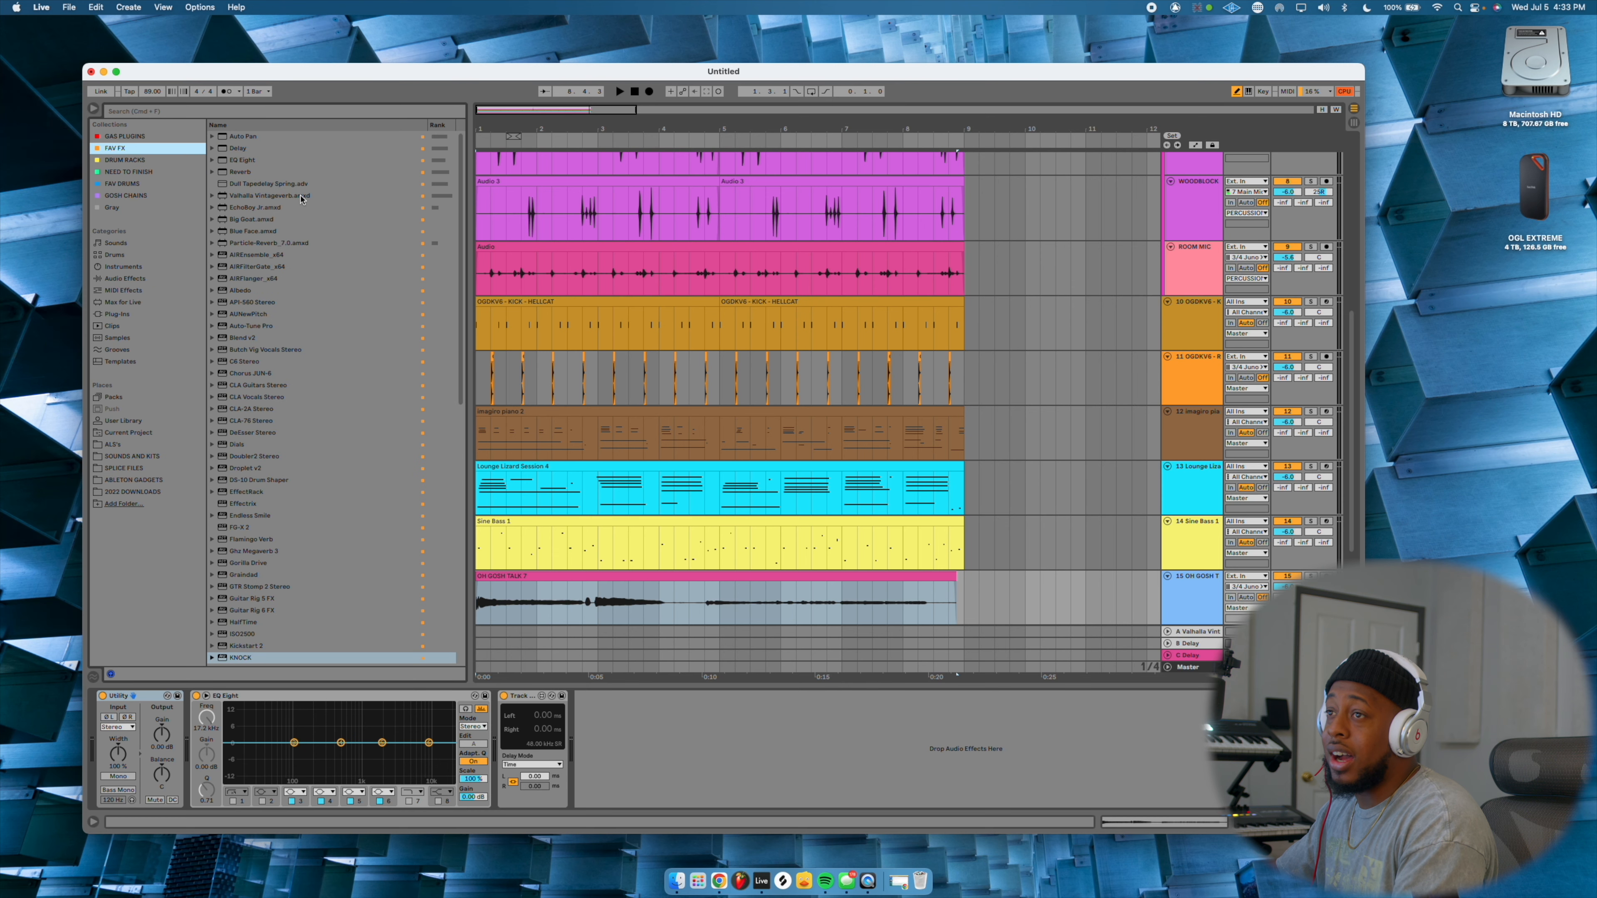
# Add Valhalla VintageVerb to track 15 with the vocal take, setting Predelay to 0.00 ms and Mix to about 79%
pyautogui.doubleClick(301, 196)
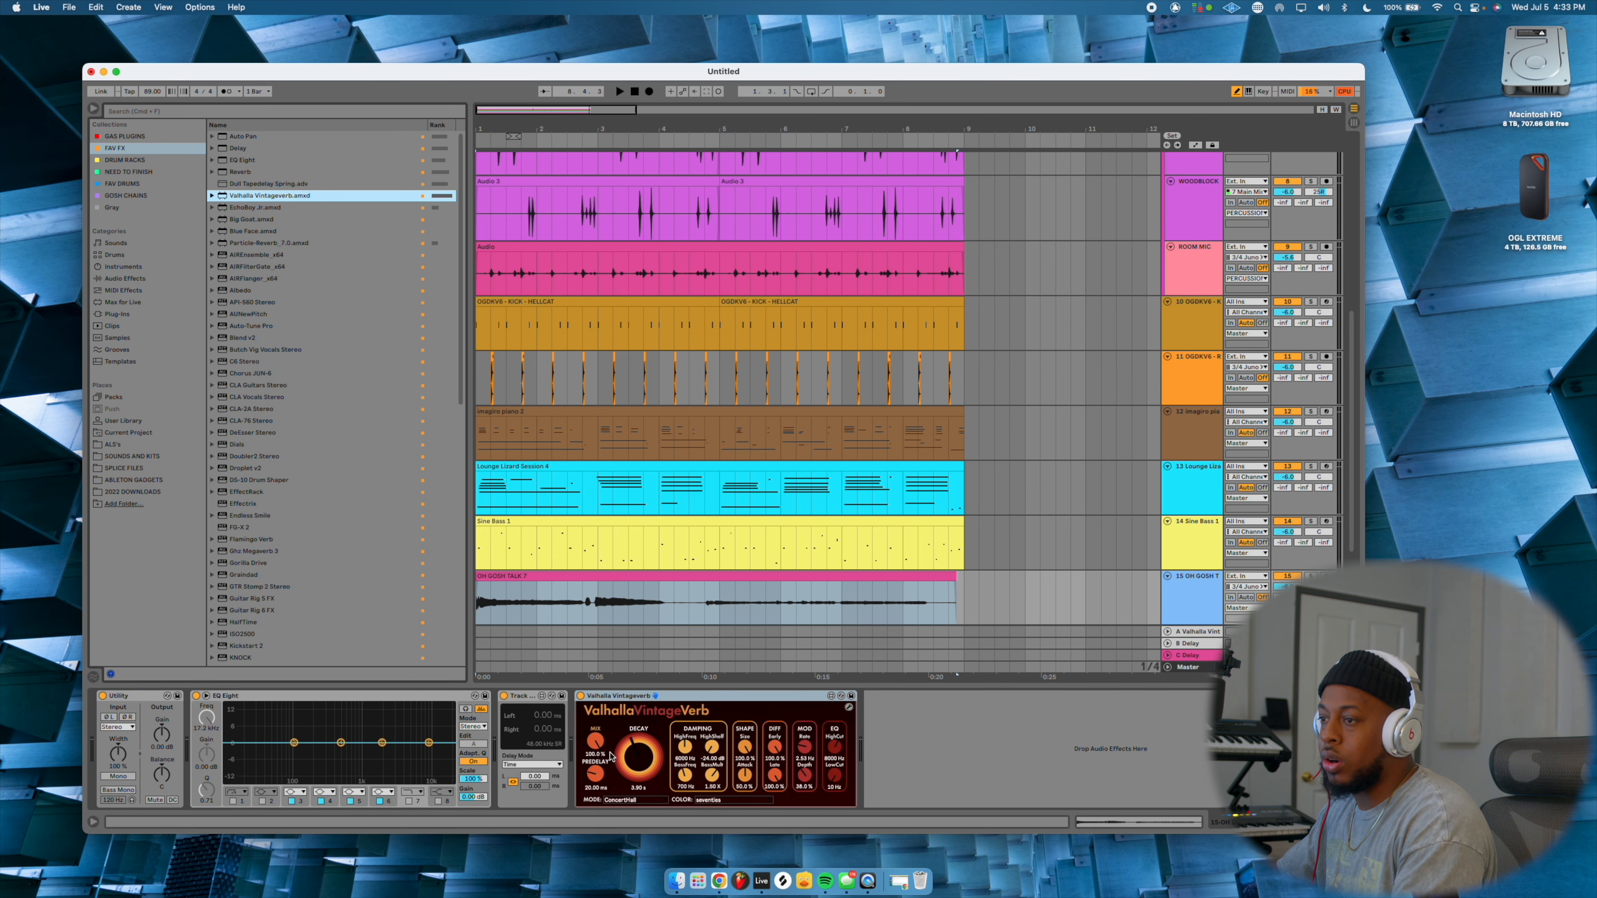
pyautogui.click(600, 778)
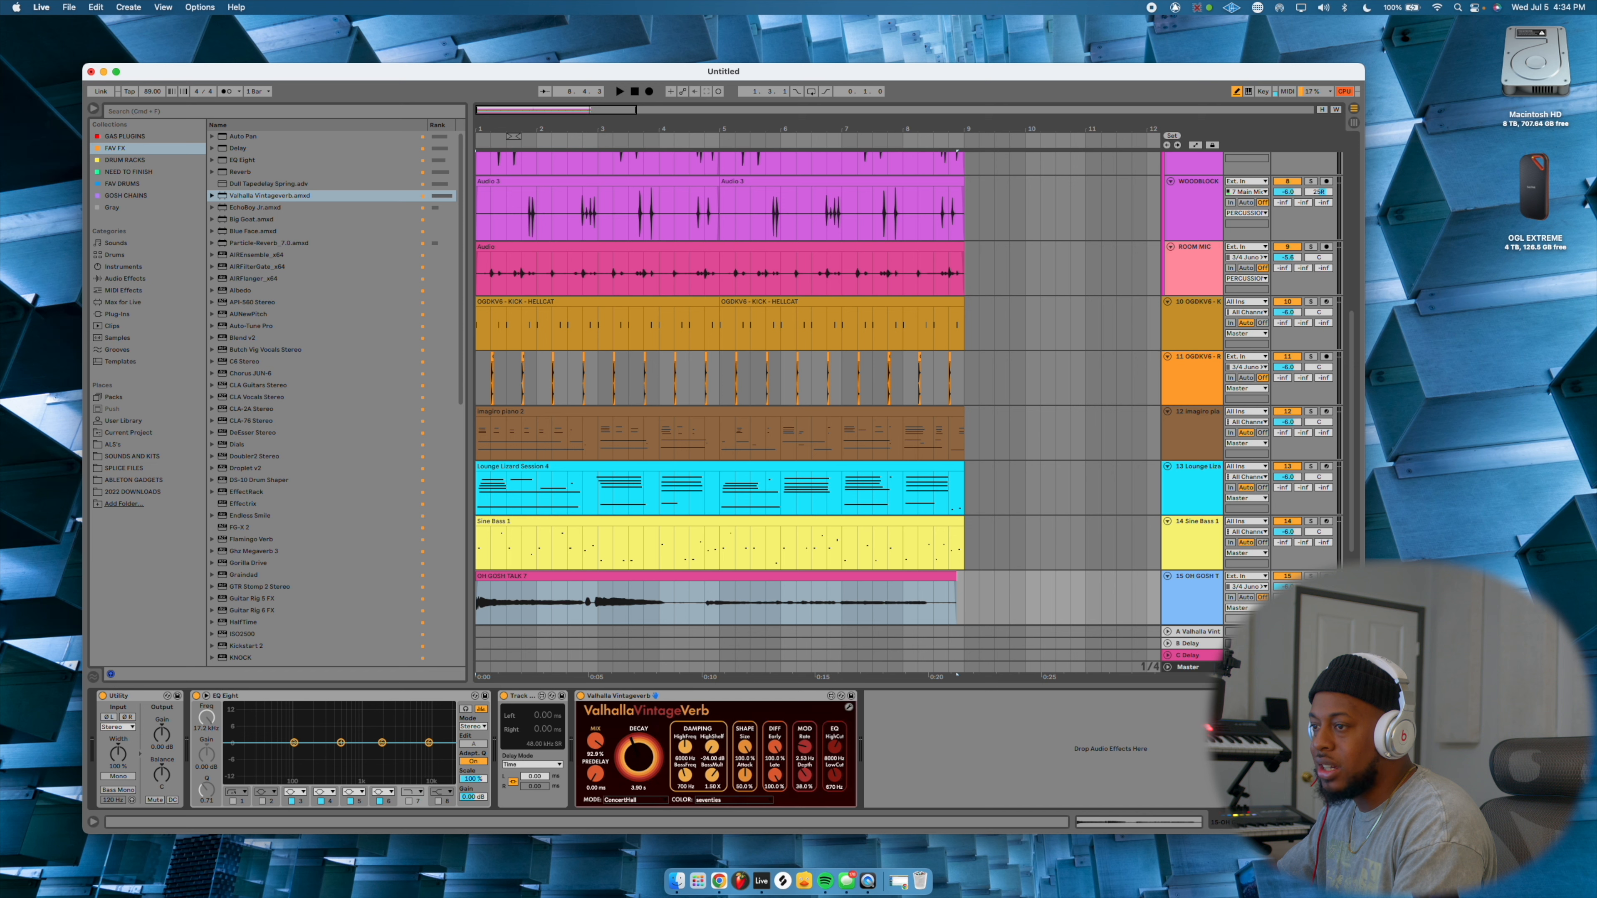
pyautogui.press('space')
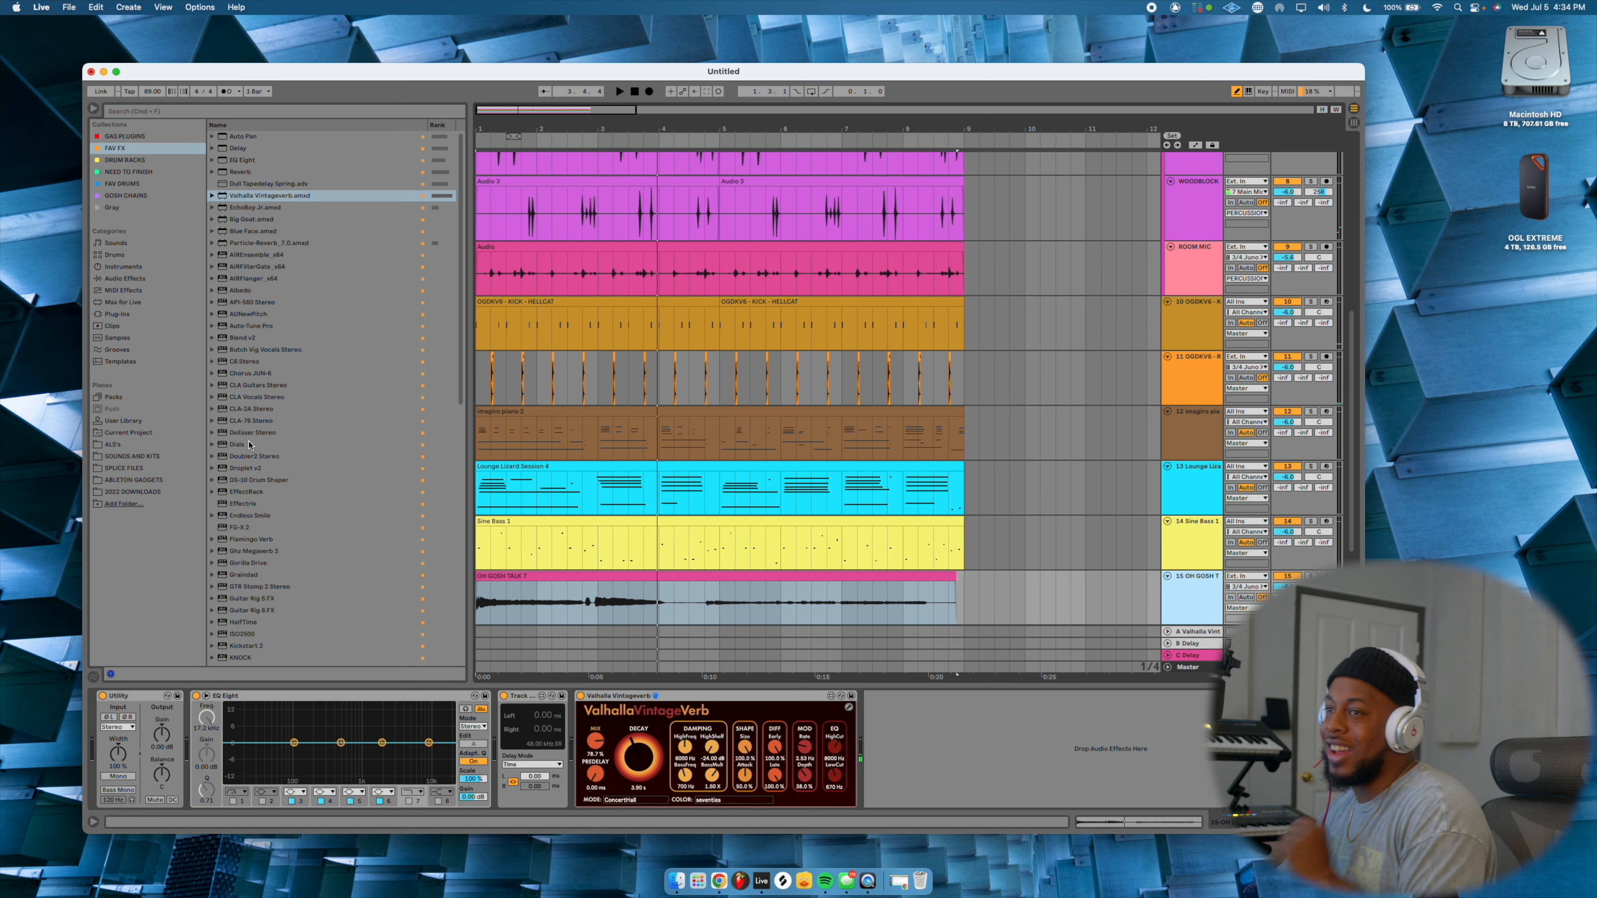
# Add the MetaTune effect after the reverb on the vocal track
pyautogui.scroll(-1, 290, 544)
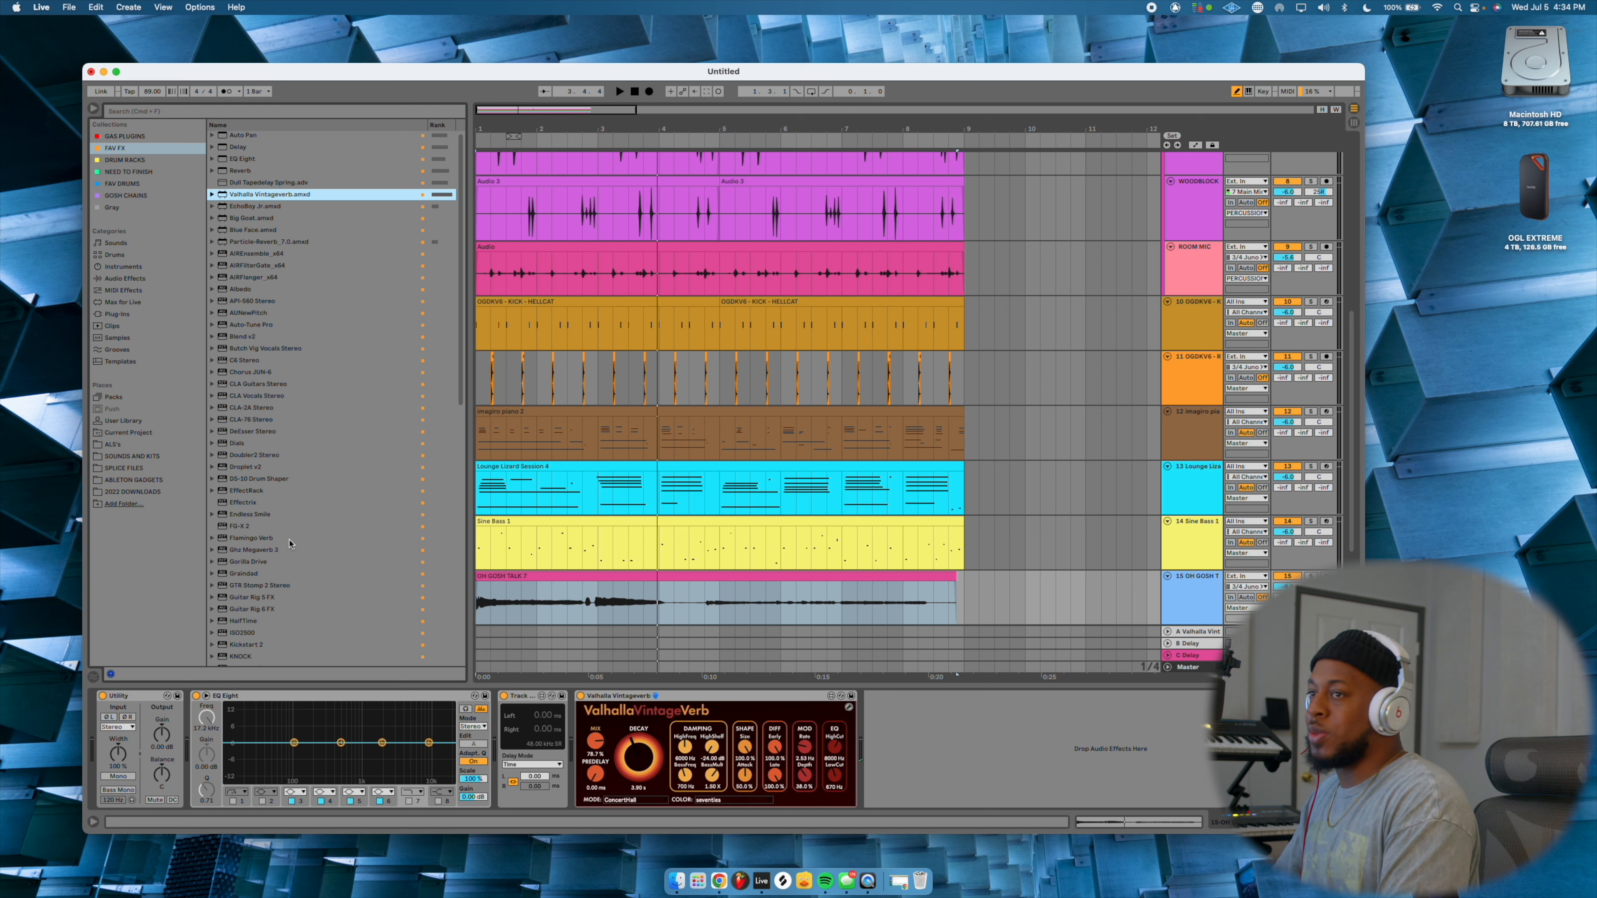
pyautogui.scroll(-5, 272, 502)
pyautogui.doubleClick(255, 547)
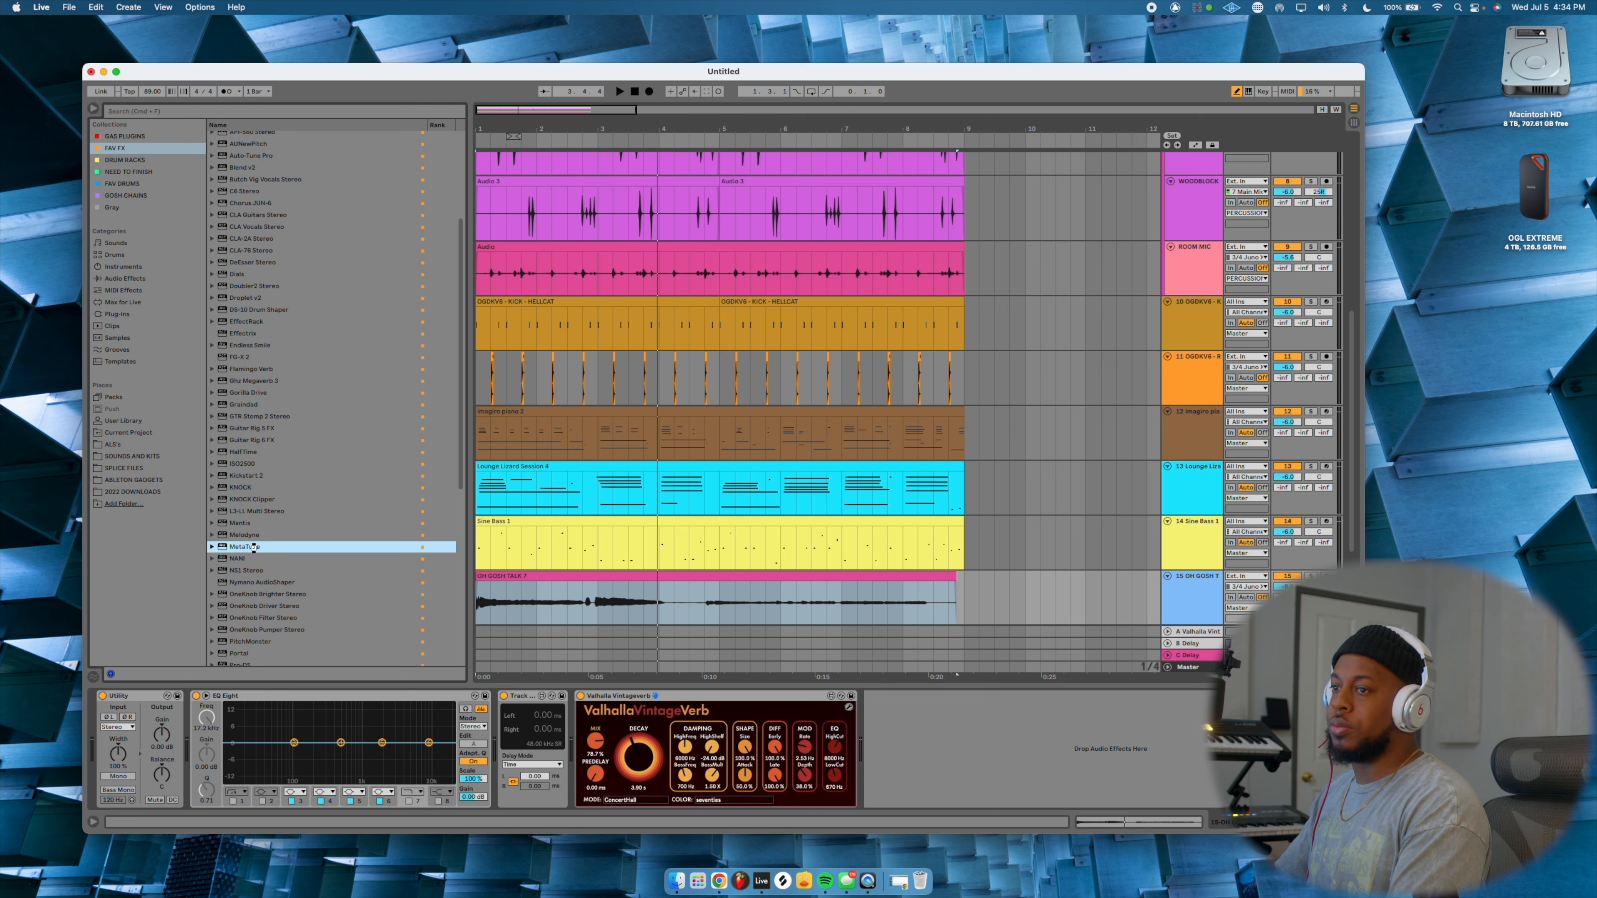
# Boost the vocal track's highs with the band 8 shelf in EQ Eight while the loop plays
pyautogui.press('space')
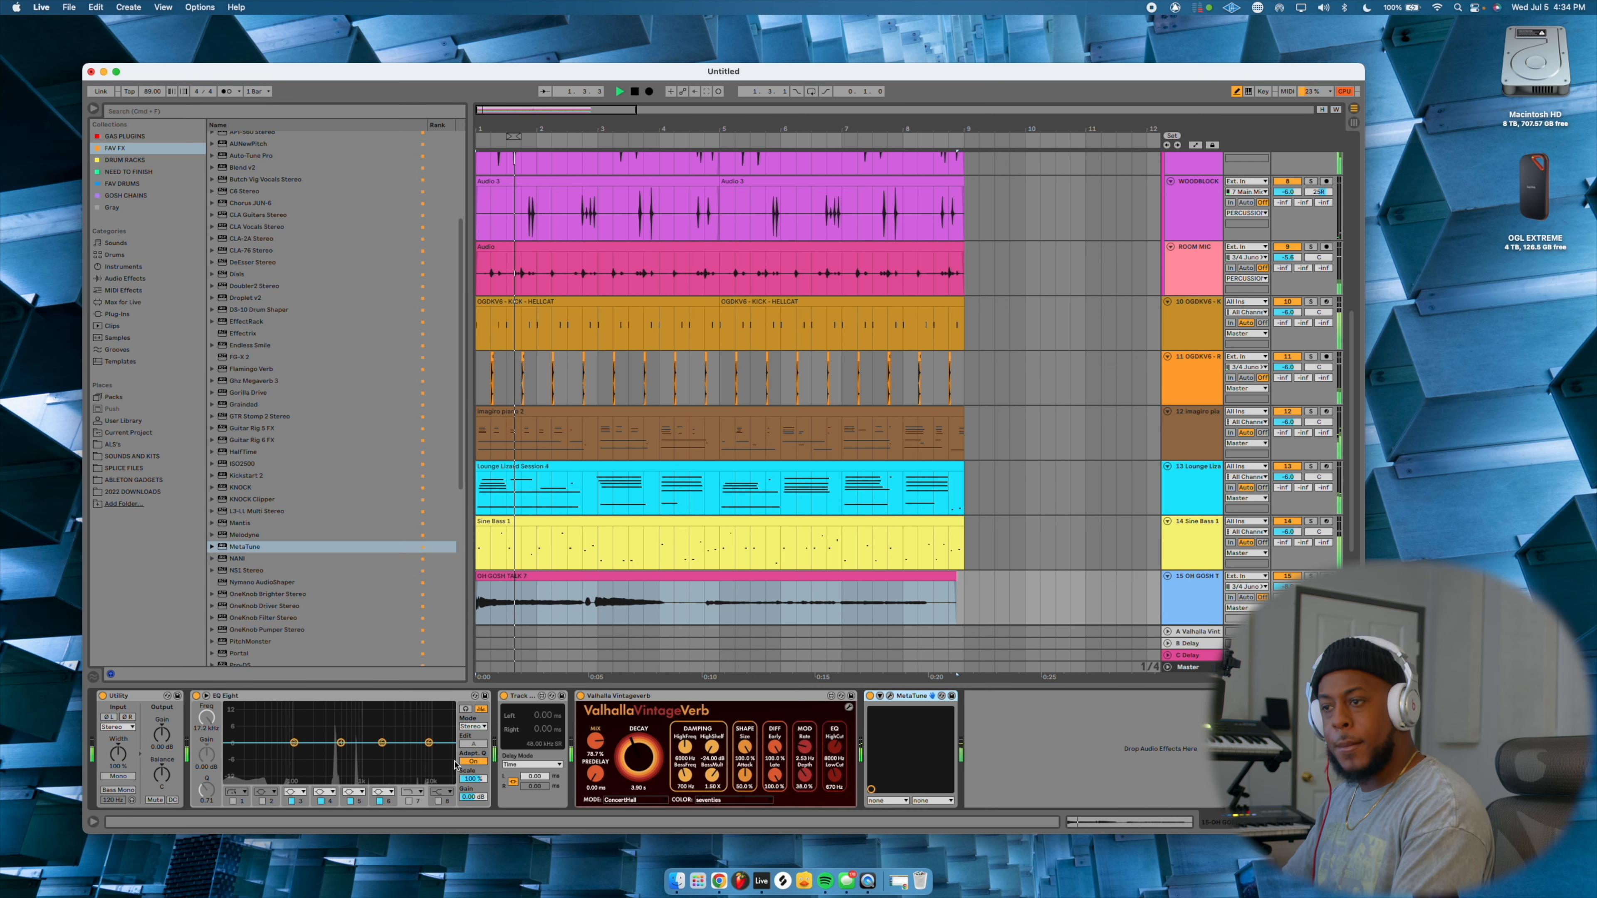
pyautogui.click(440, 801)
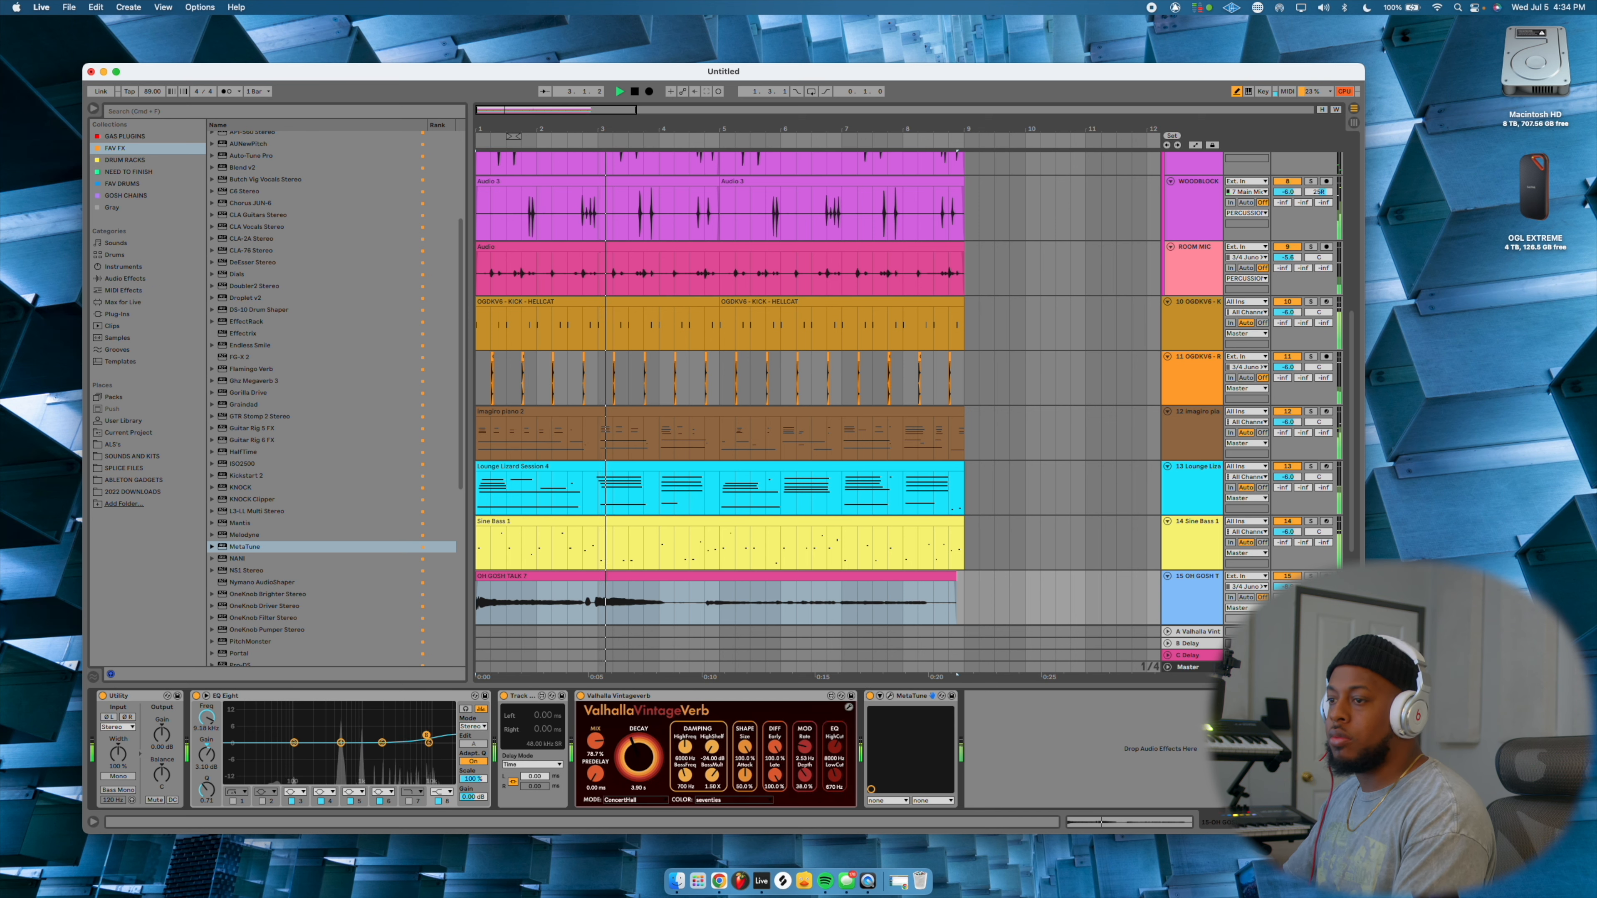
pyautogui.moveTo(444, 749); pyautogui.dragTo(410, 729)
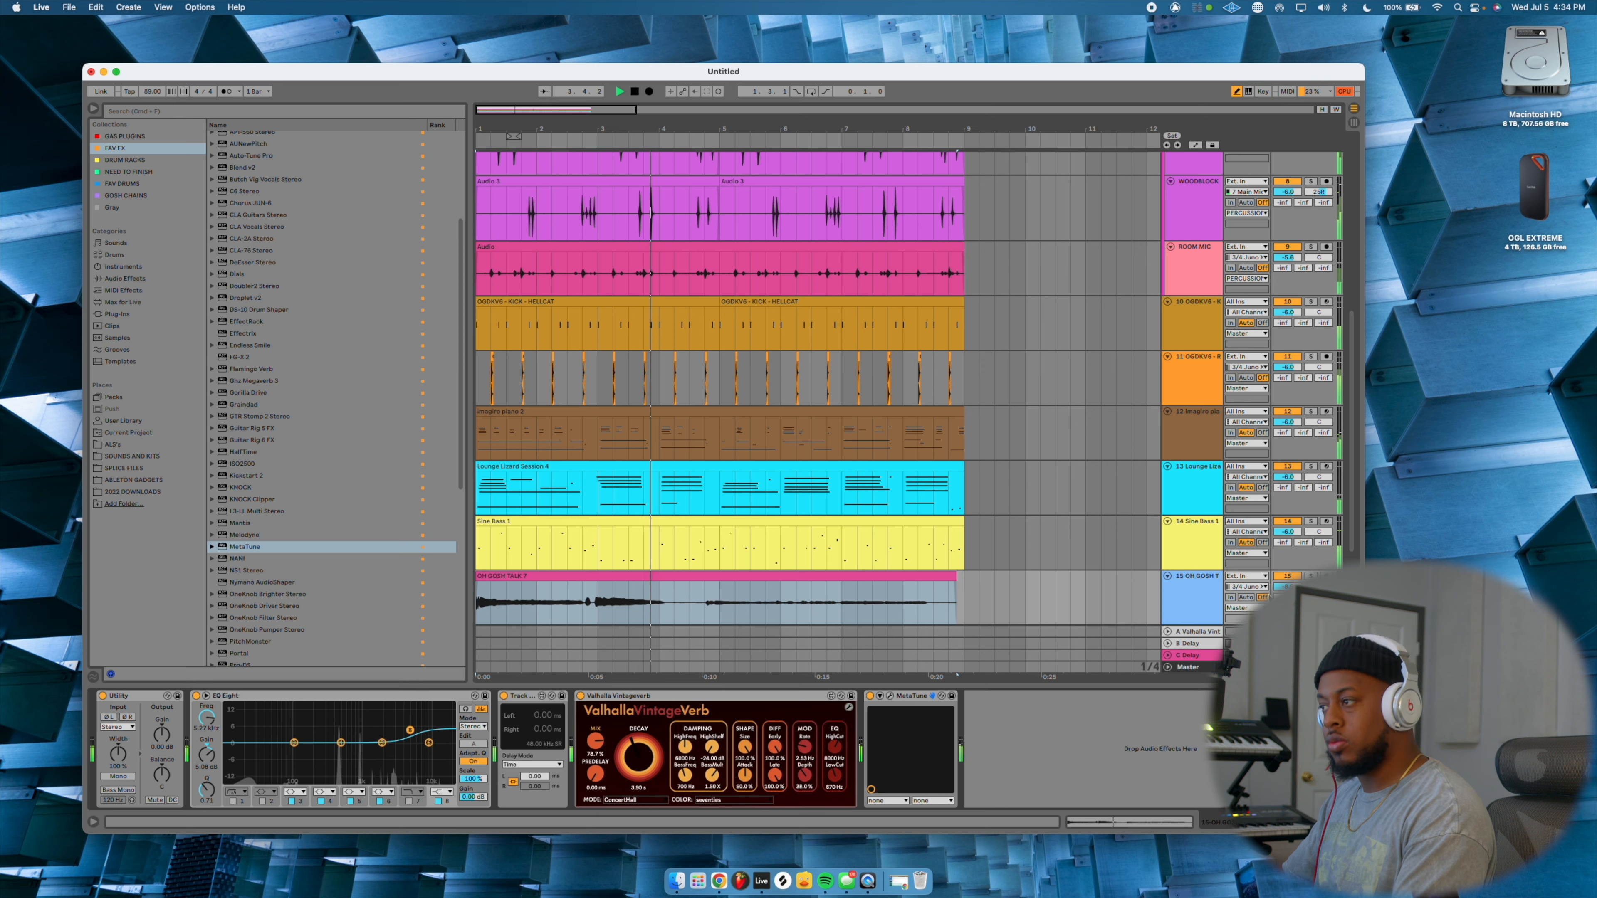
# Lower the volume of the OH GOSH TALK vocal track slightly
pyautogui.moveTo(1286, 587); pyautogui.dragTo(1286, 593)
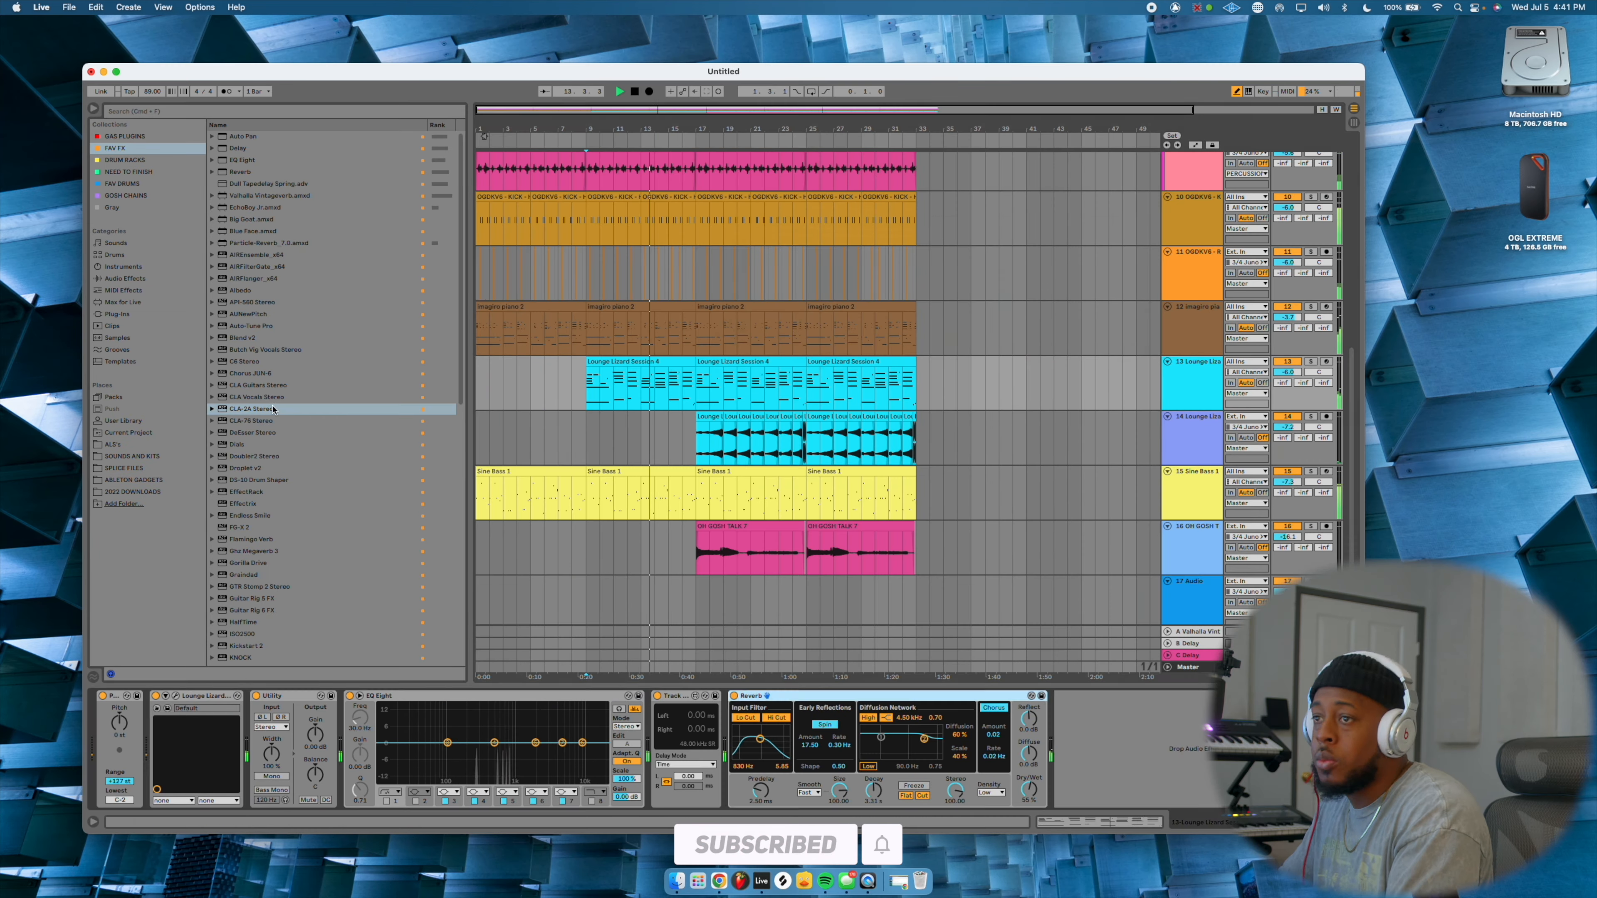
# Add an effect from the FAV FX collection to the Lounge Lizard audio layer on track 14
pyautogui.moveTo(321, 373); pyautogui.dragTo(691, 450)
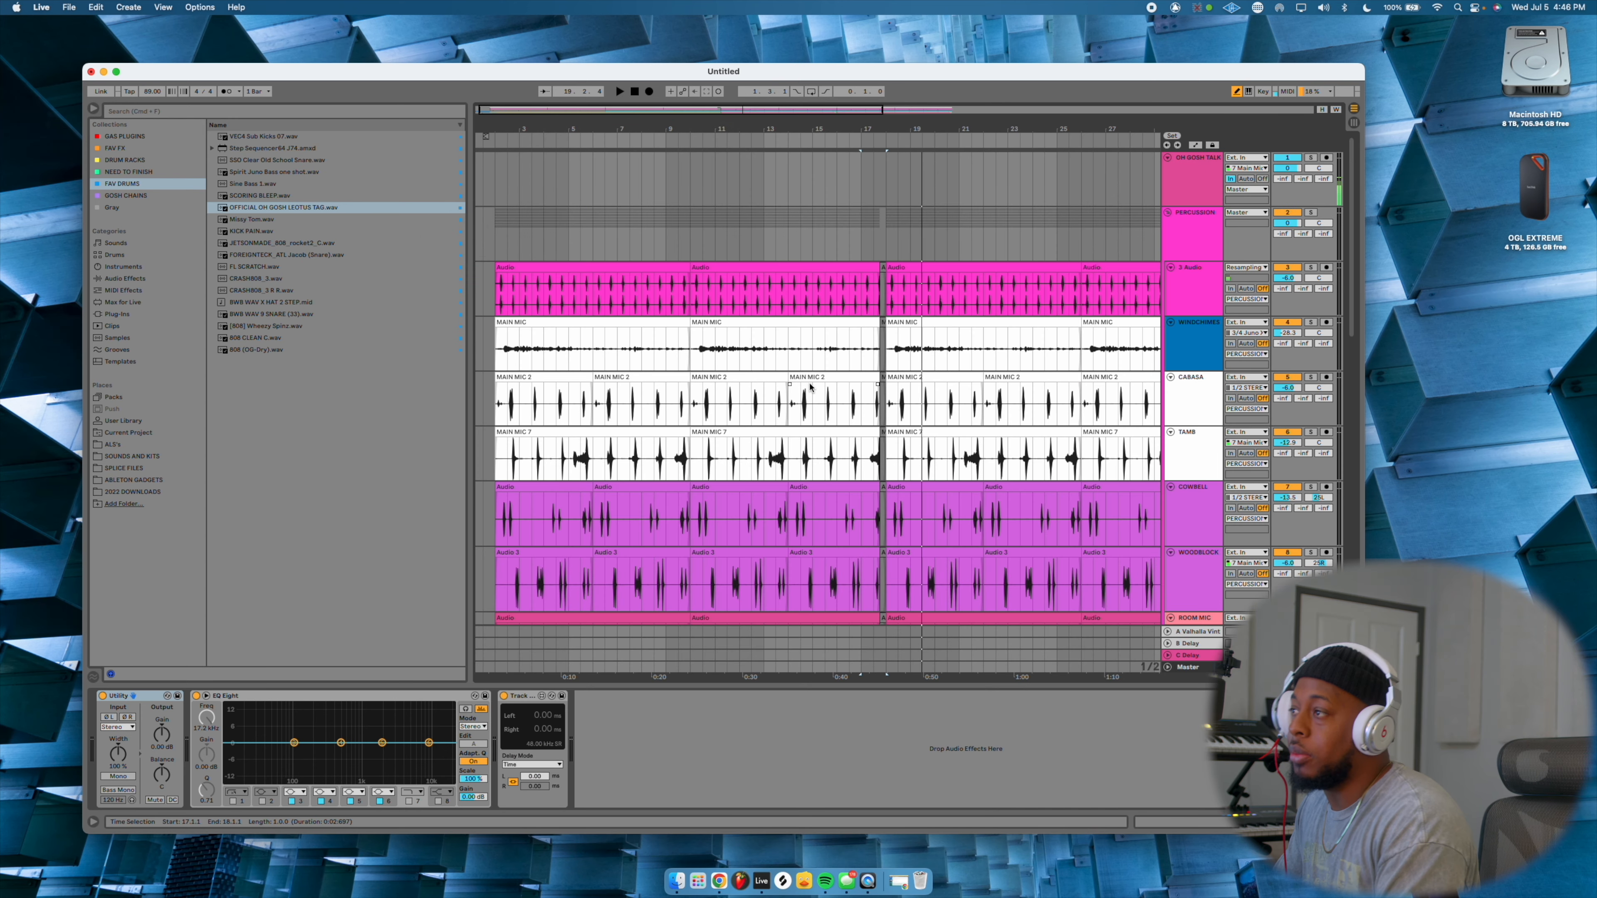
# Review the arranged percussion, kick and hi-hat tracks along the timeline and play the arrangement from the beginning
pyautogui.scroll(3, 627, 367)
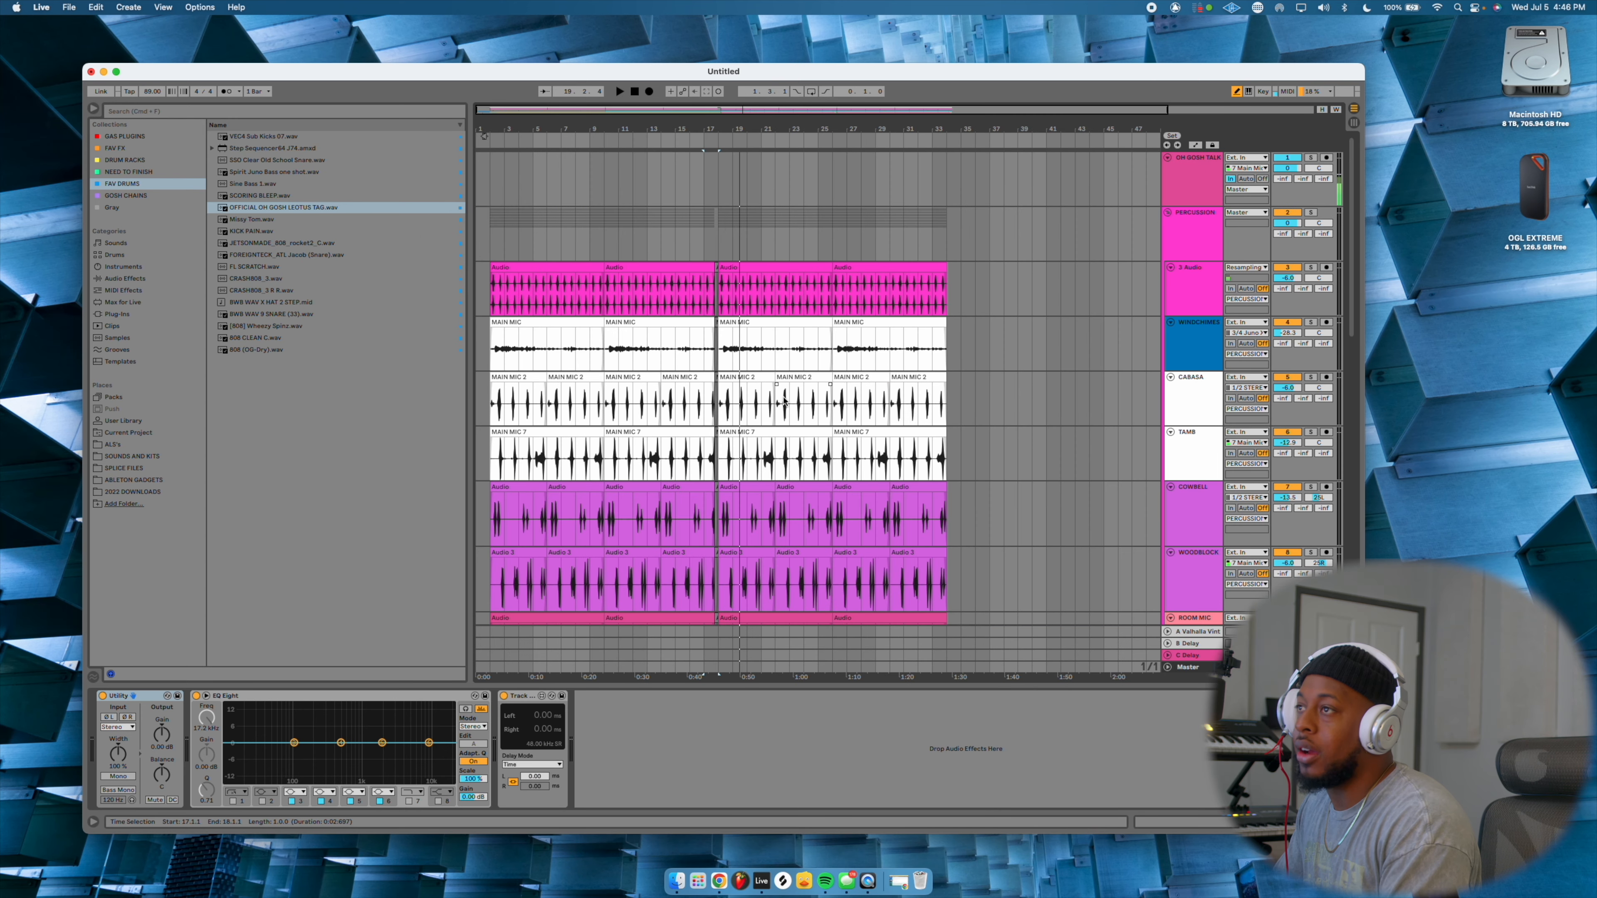
pyautogui.scroll(5, 627, 367)
pyautogui.scroll(-8, 626, 367)
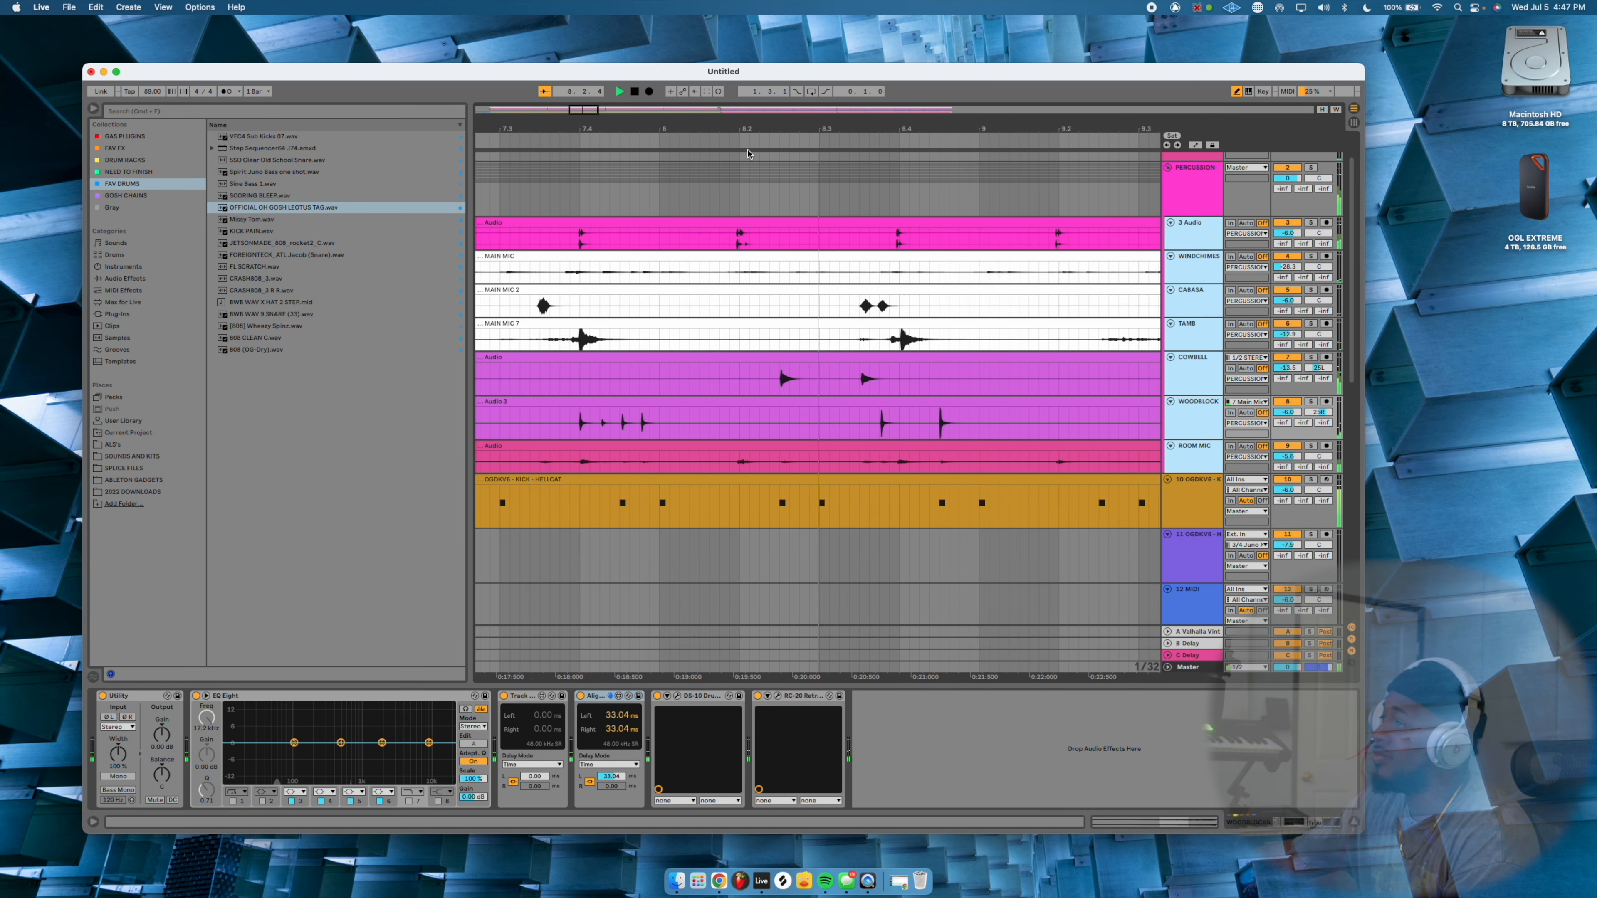
pyautogui.scroll(2, 1251, 183)
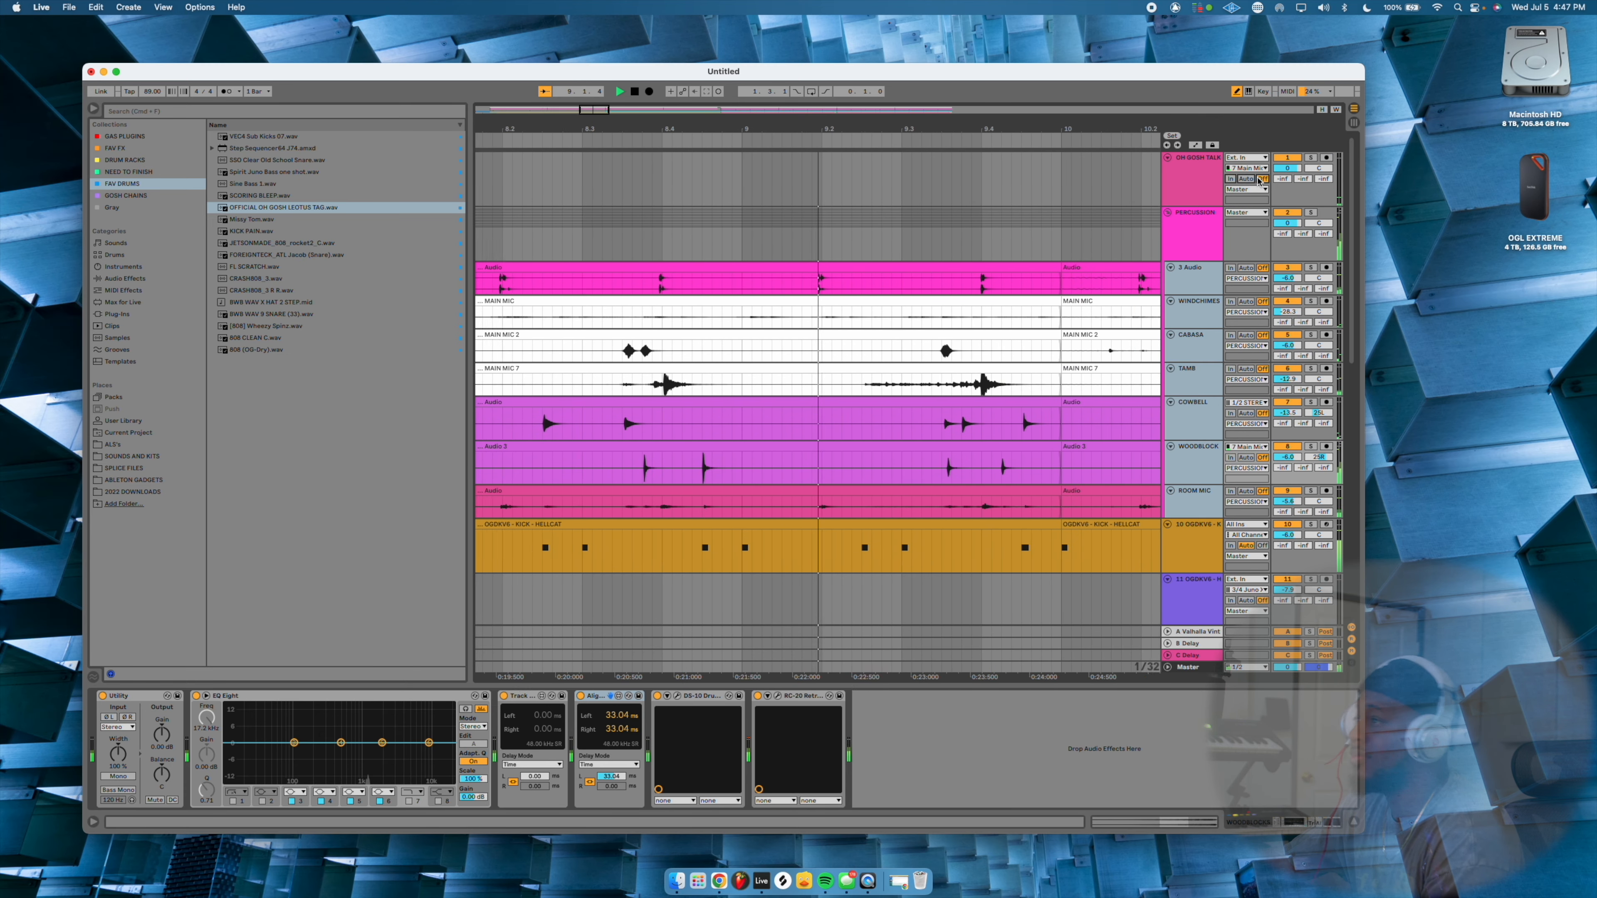
pyautogui.scroll(-1, 1258, 181)
pyautogui.scroll(-1, 1258, 180)
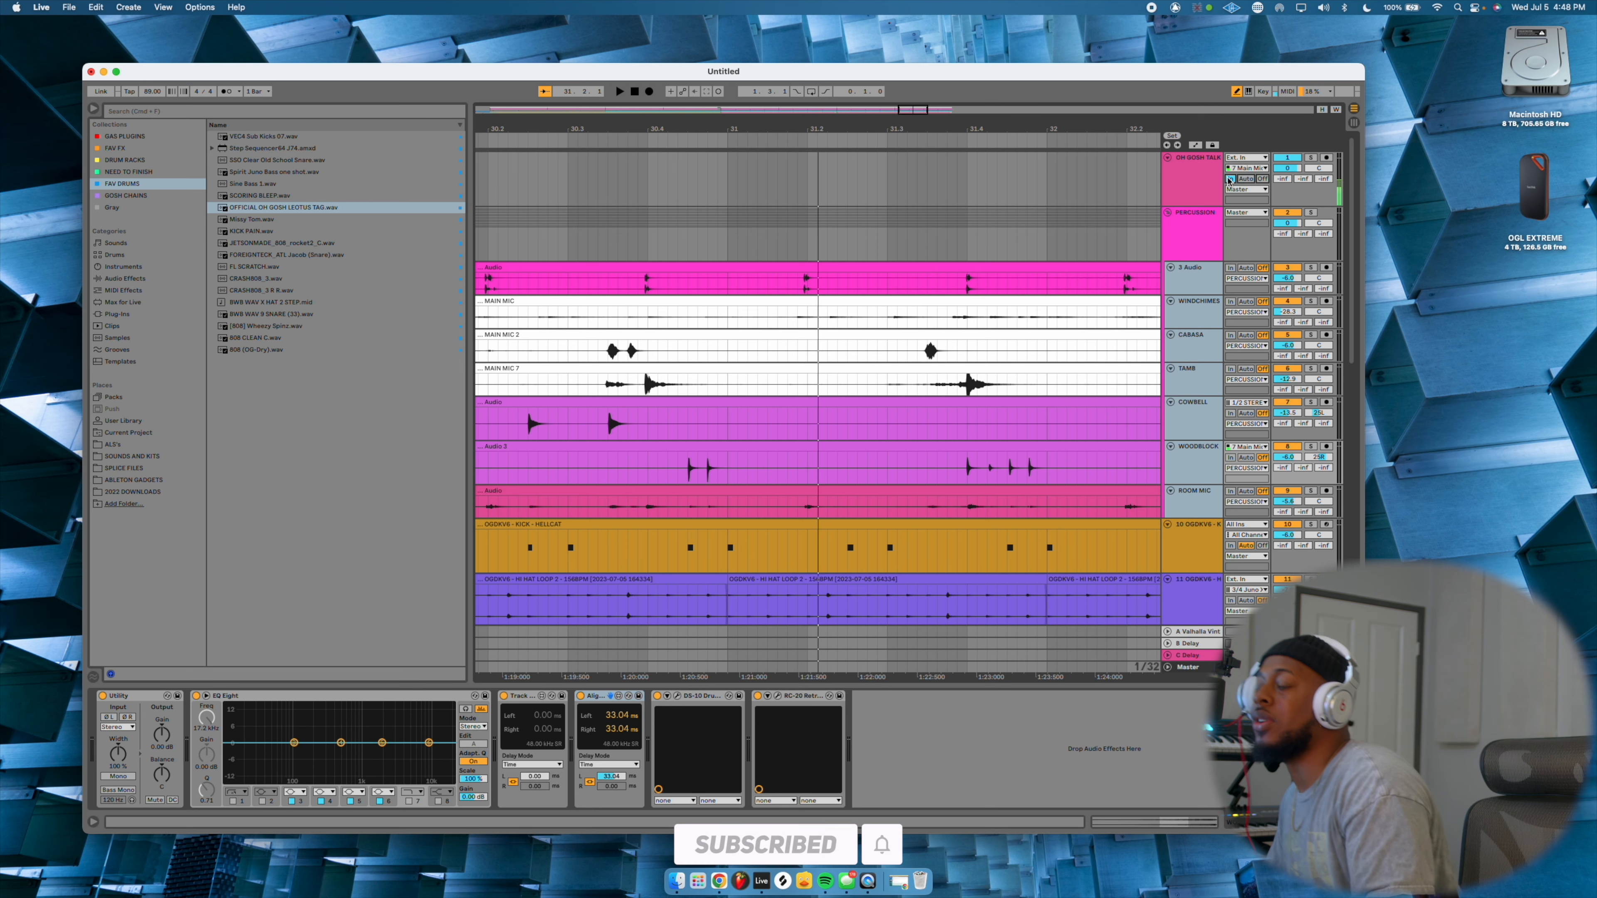
pyautogui.press('space')
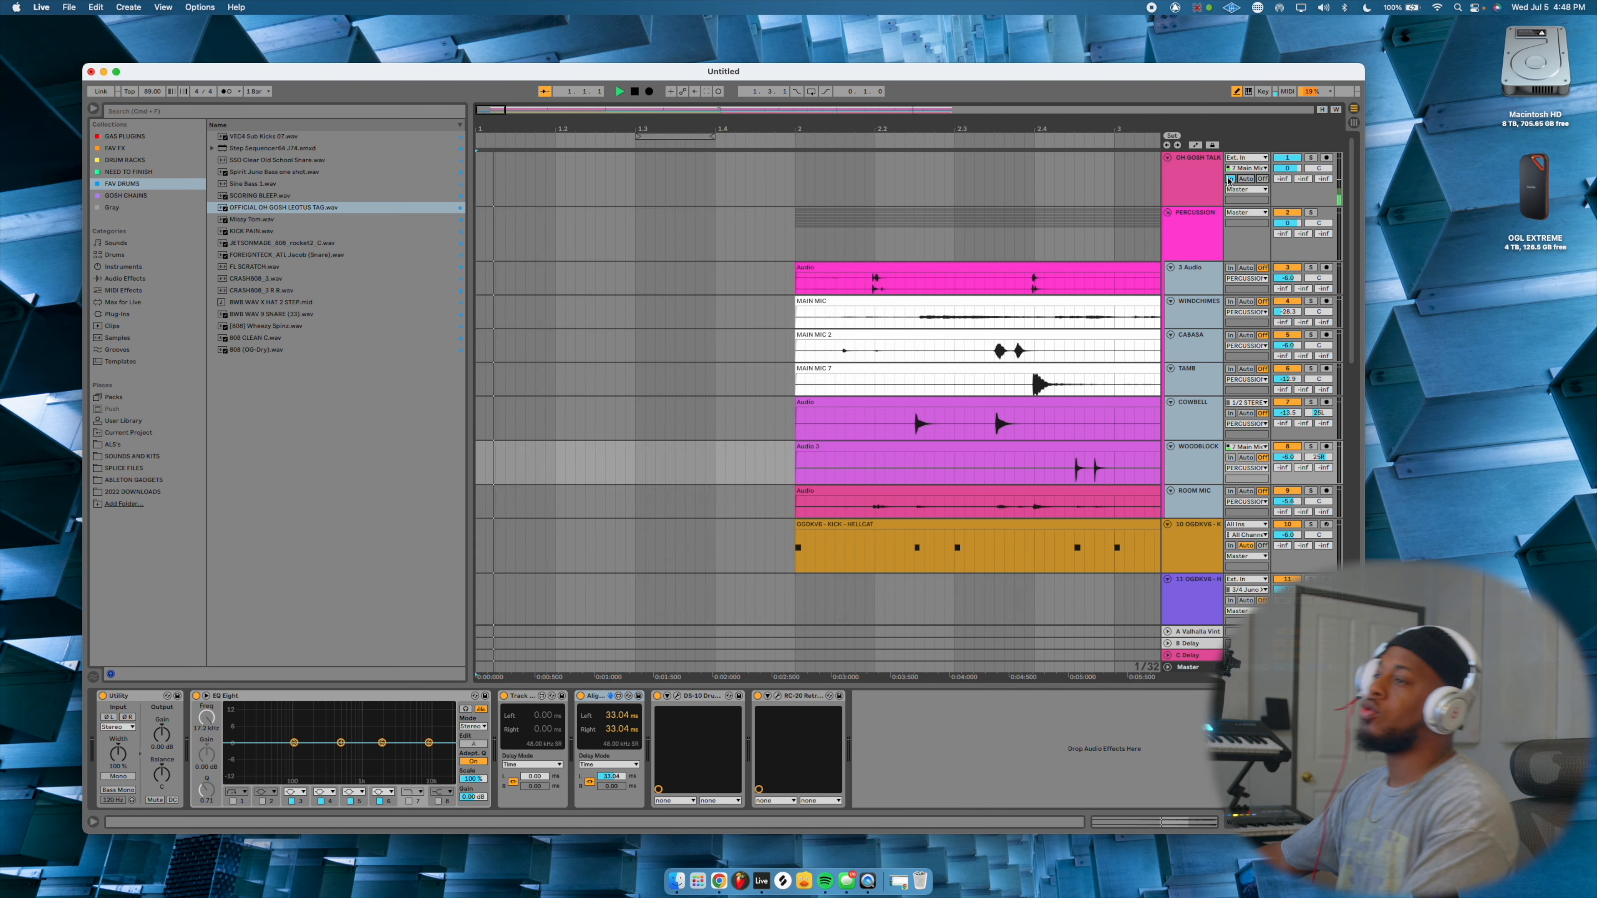